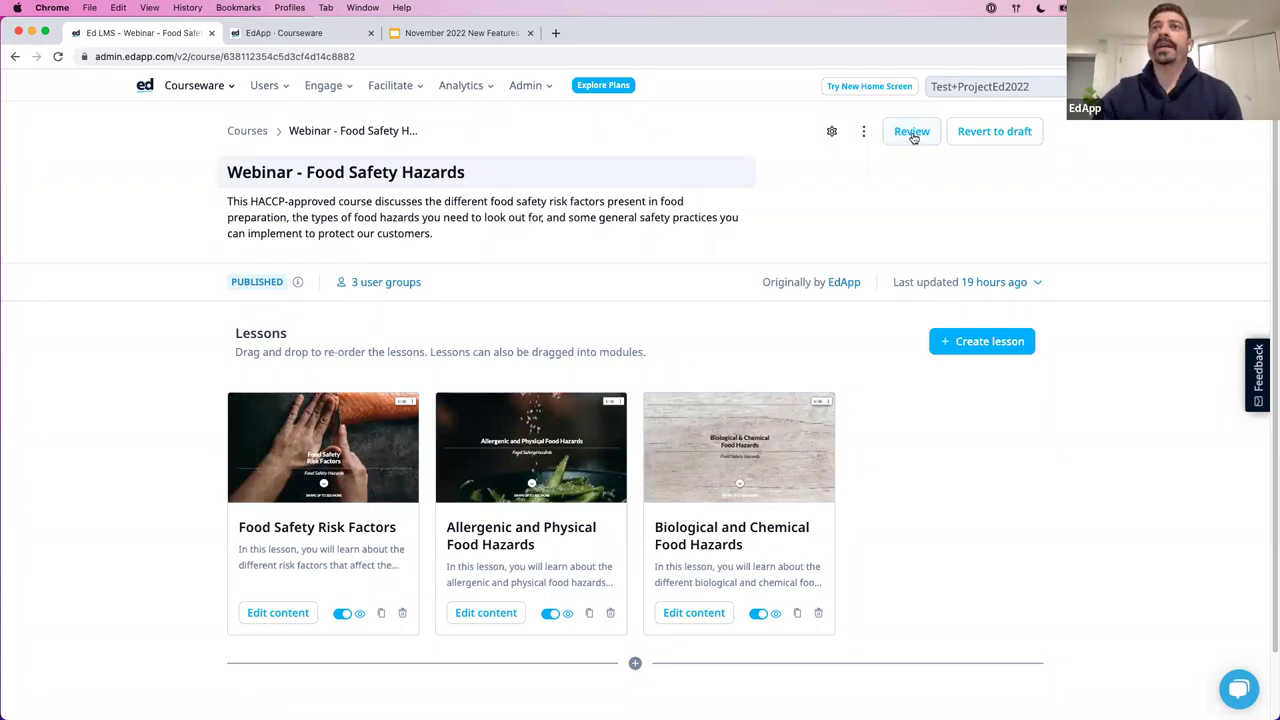
- Open the Webinar - Food Safety Hazards course for review and look through its three lessons, returning to Food Safety Risk Factors
click(911, 133)
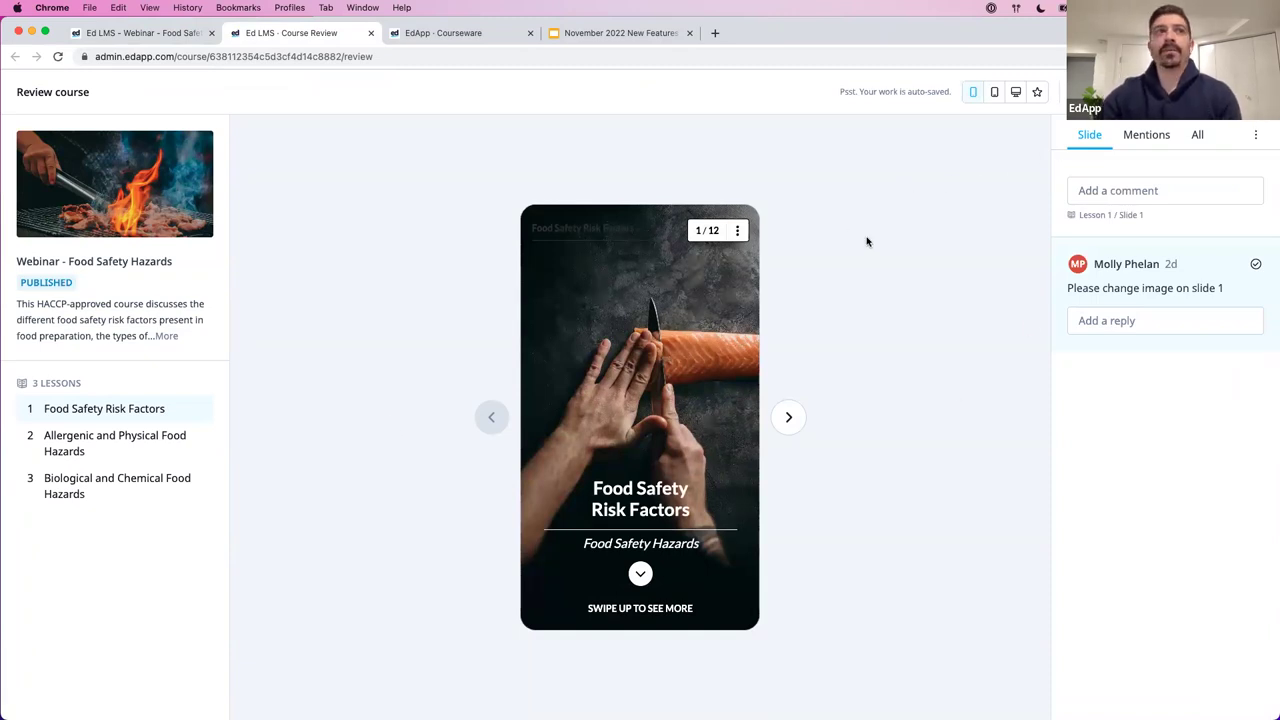
click(104, 447)
click(95, 482)
click(108, 409)
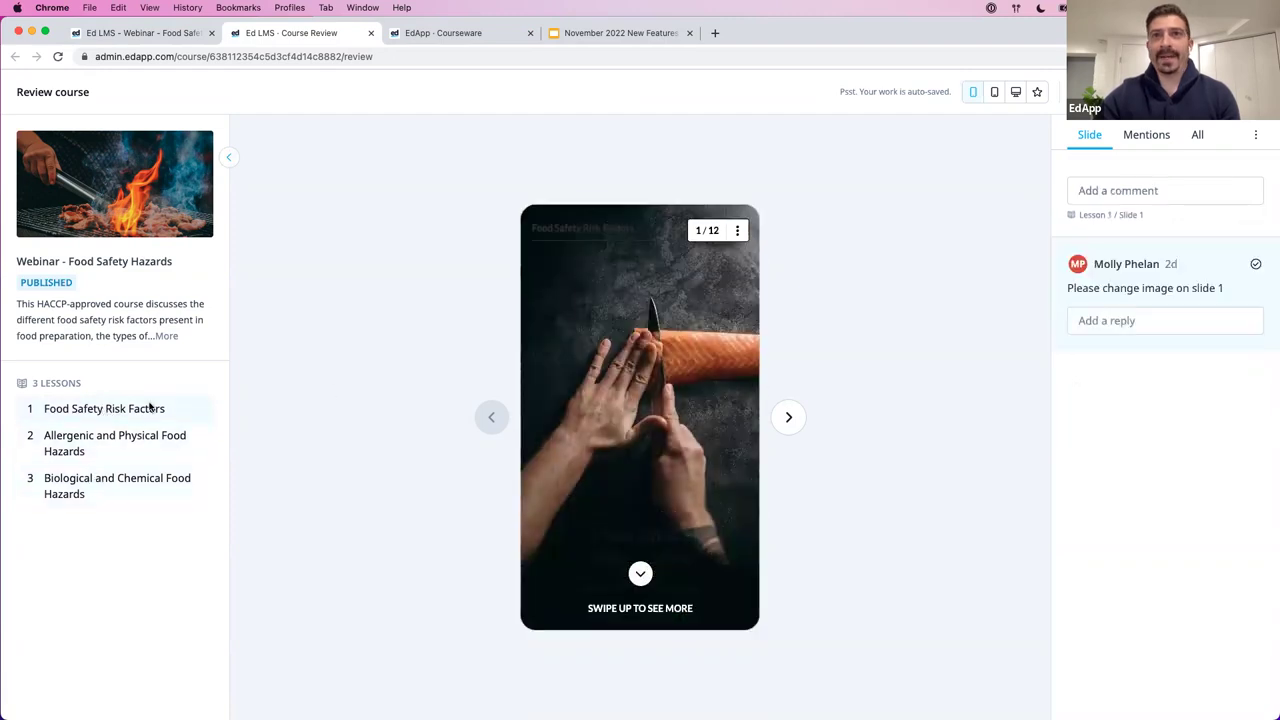
- Page back and forth through the first three slides of Food Safety Risk Factors to read each slide's comments
click(788, 418)
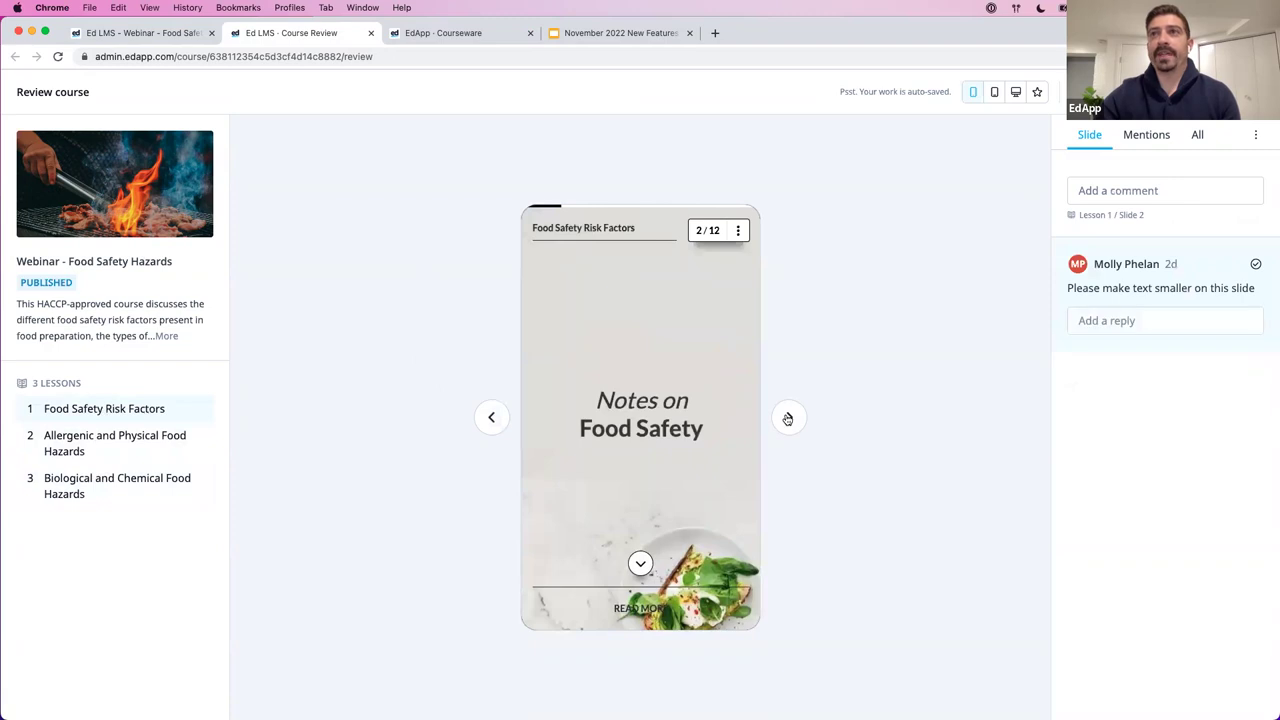
click(490, 412)
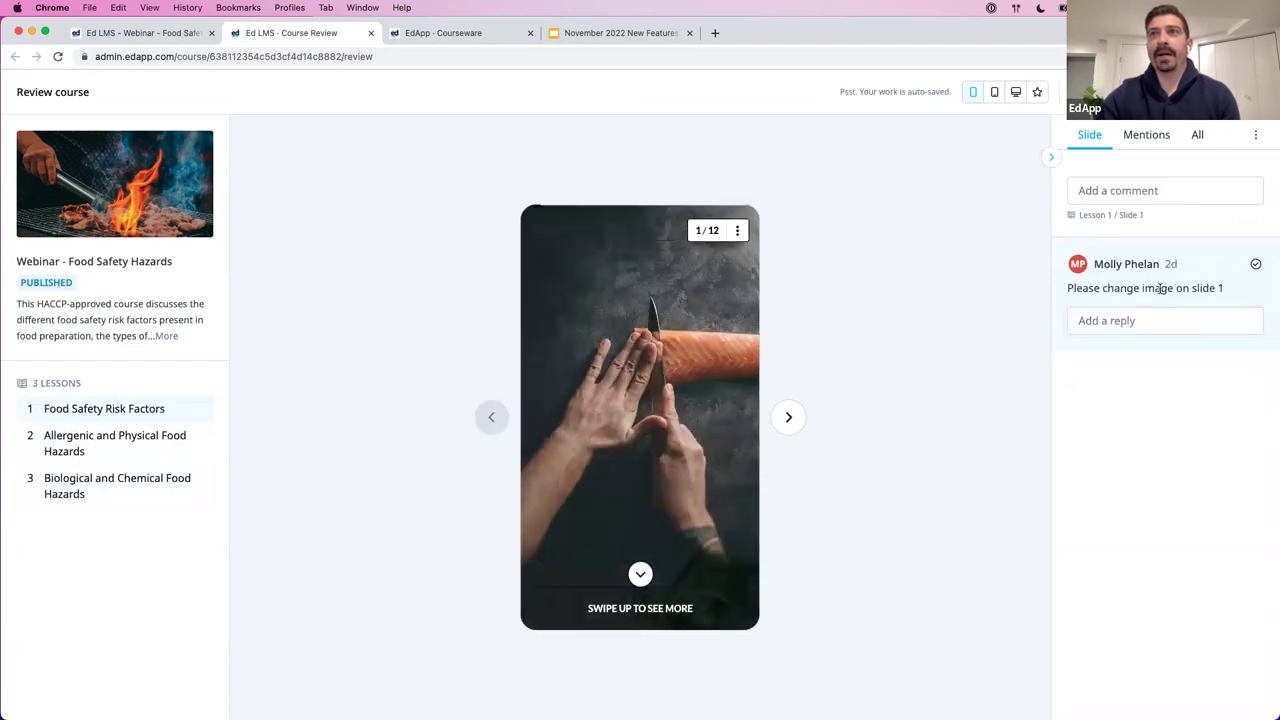
click(788, 417)
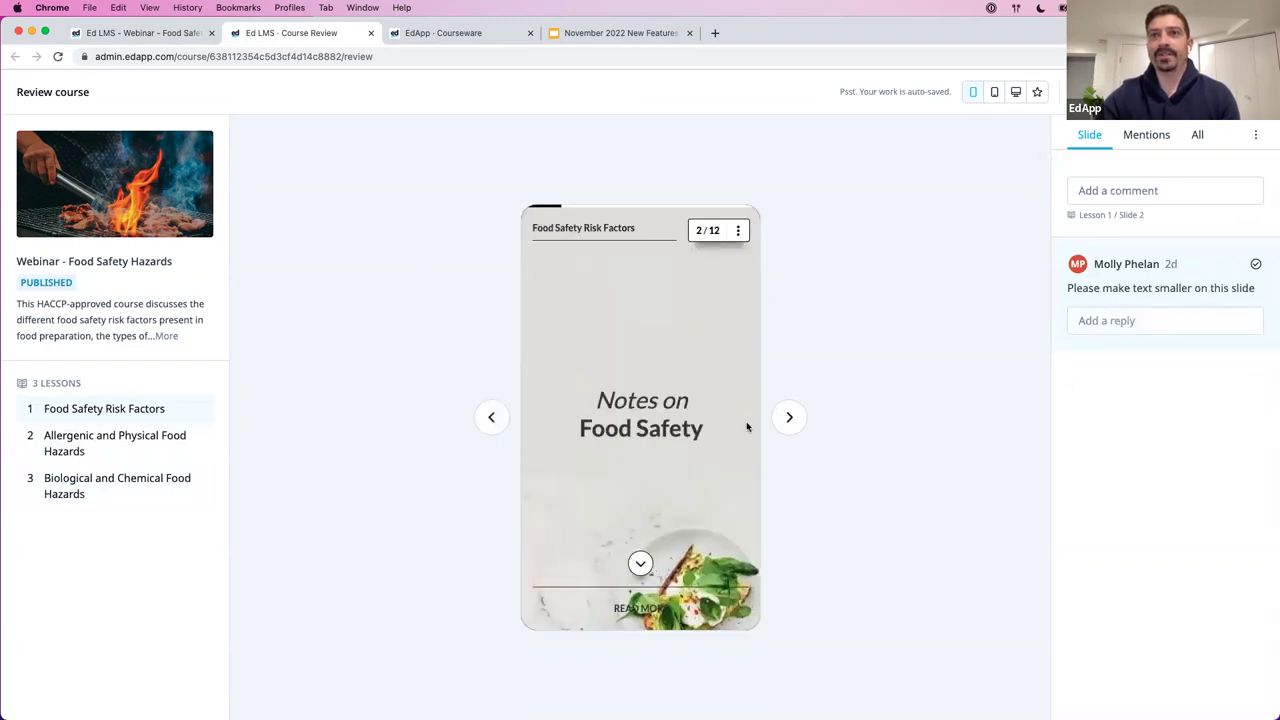
click(789, 420)
click(492, 419)
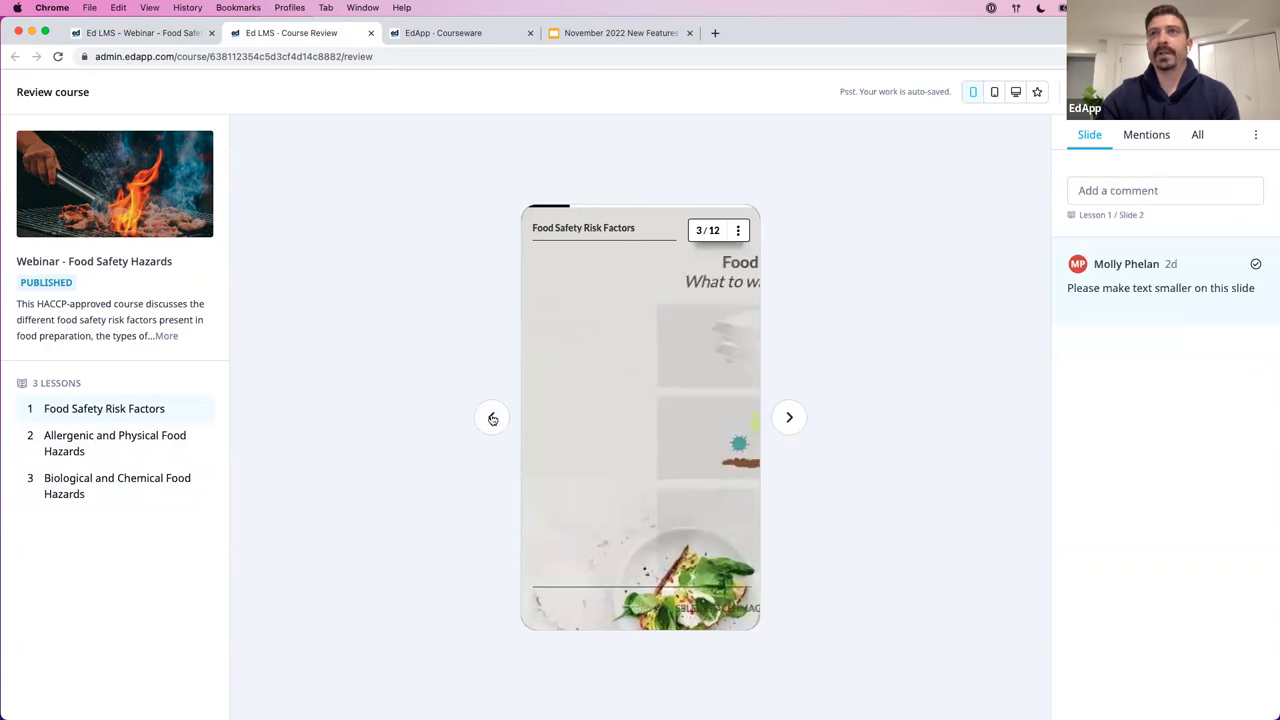
- Reply "Thanks! I've removed this." to the mention on Lesson 3 / Slide 3, tagging the commenter, and resolve the comment
click(1199, 136)
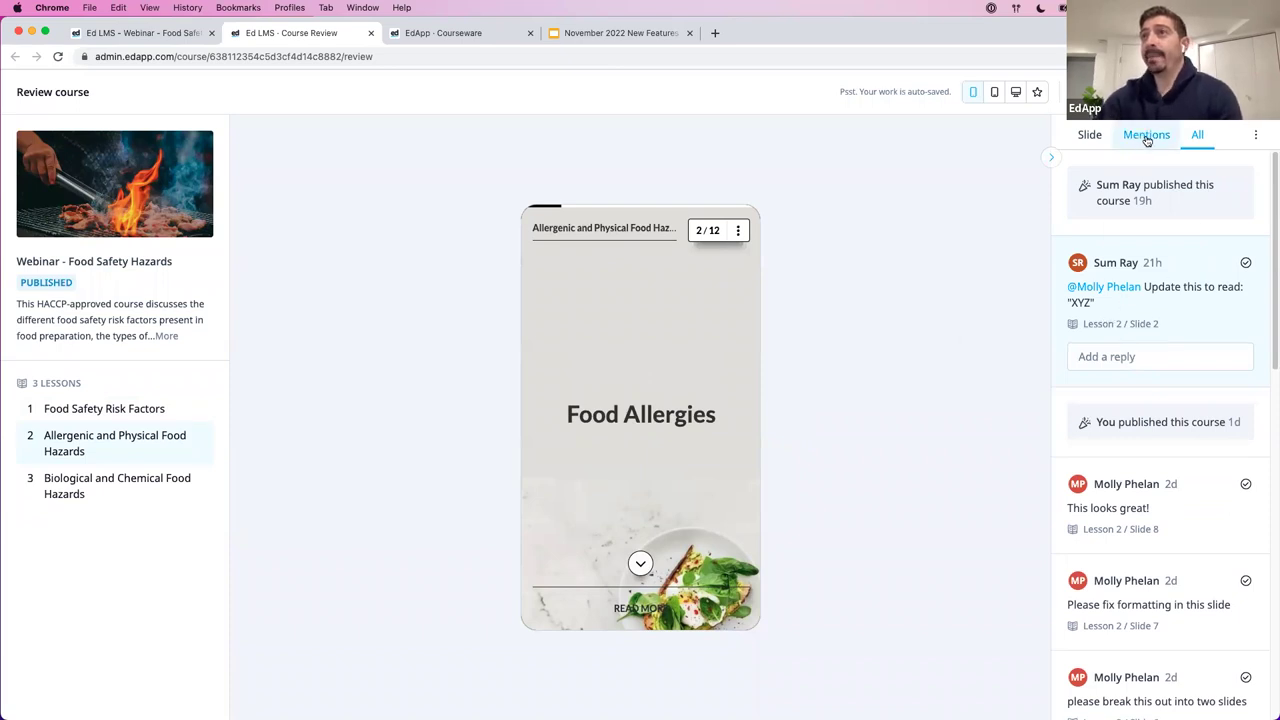
click(1146, 136)
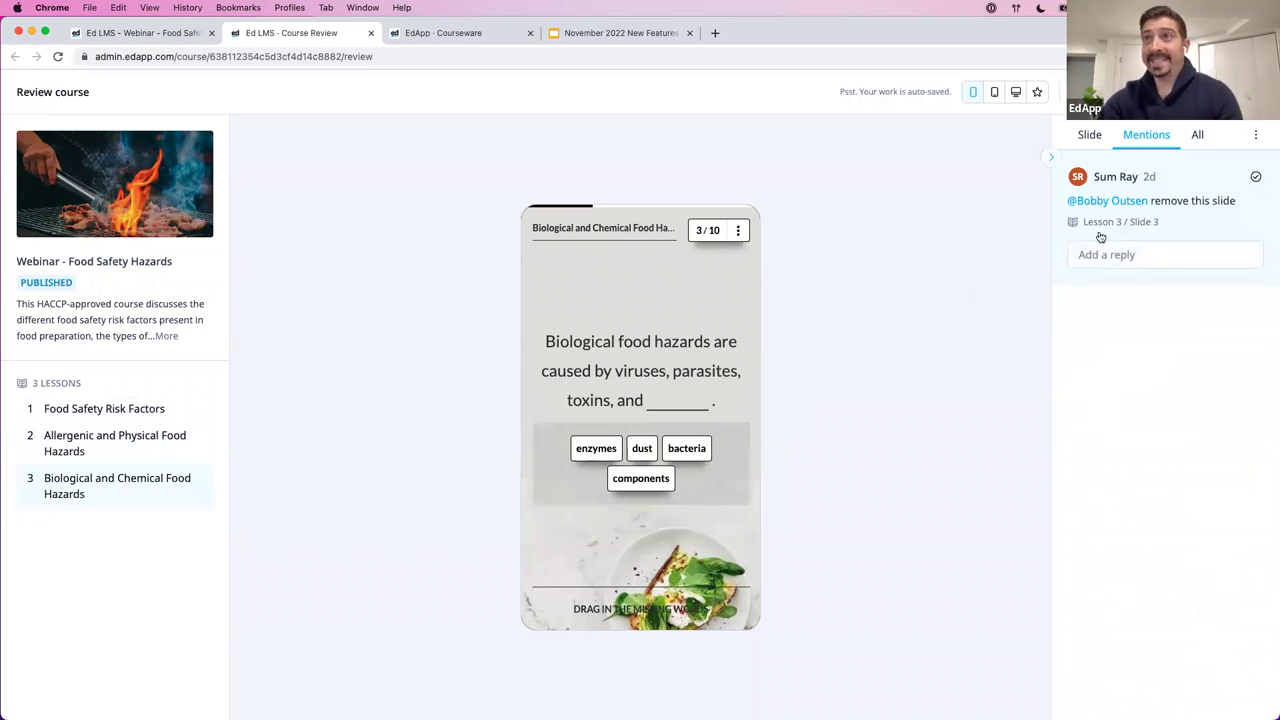
click(1126, 256)
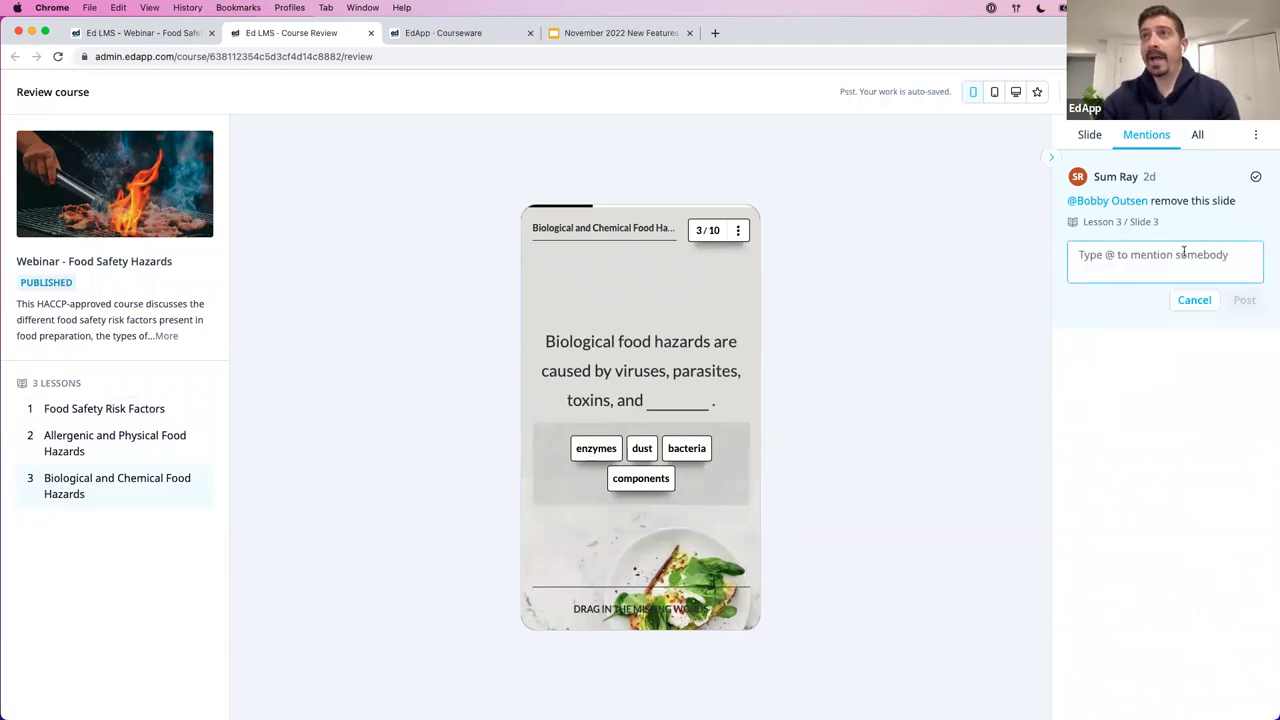
text(@)
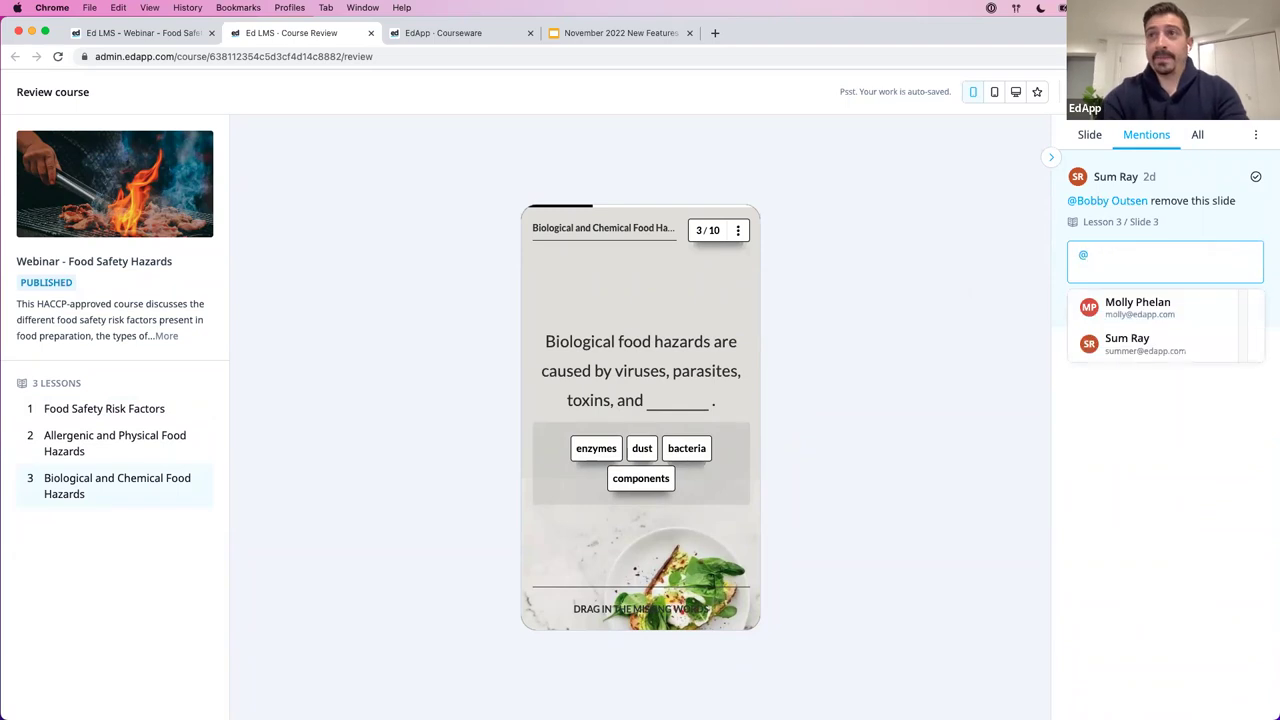
click(1154, 345)
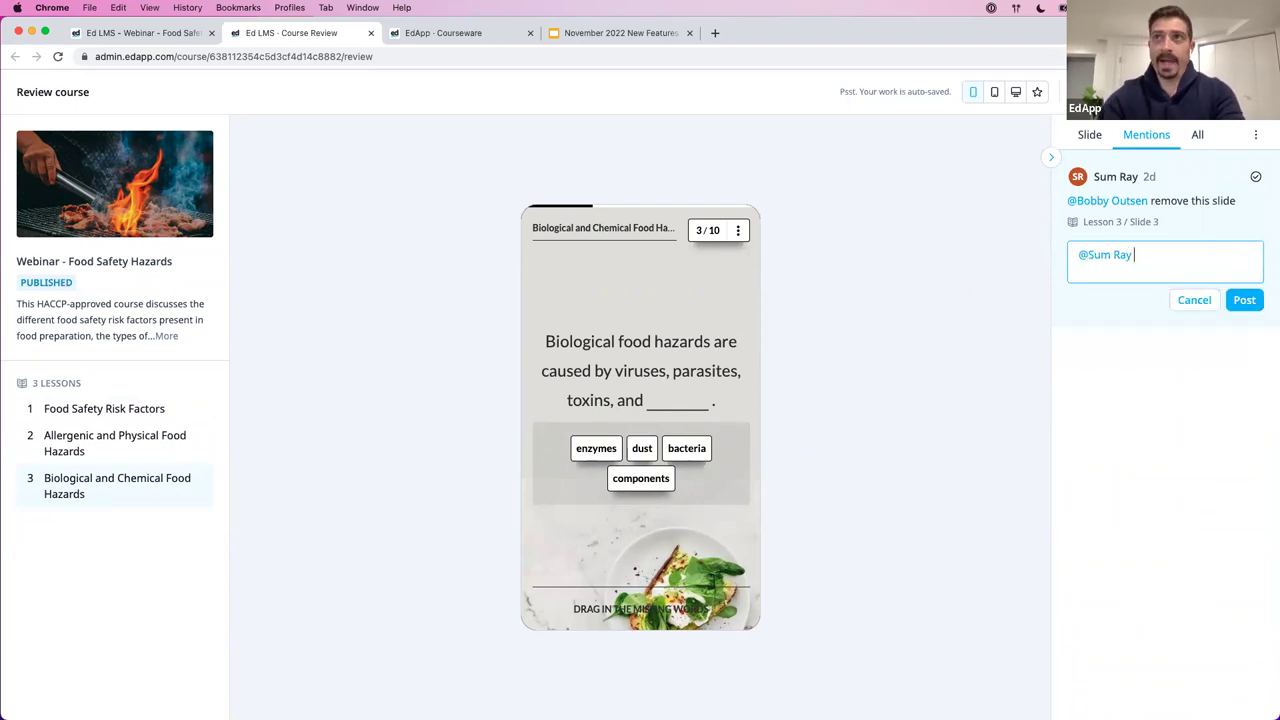
text(Thanks@)
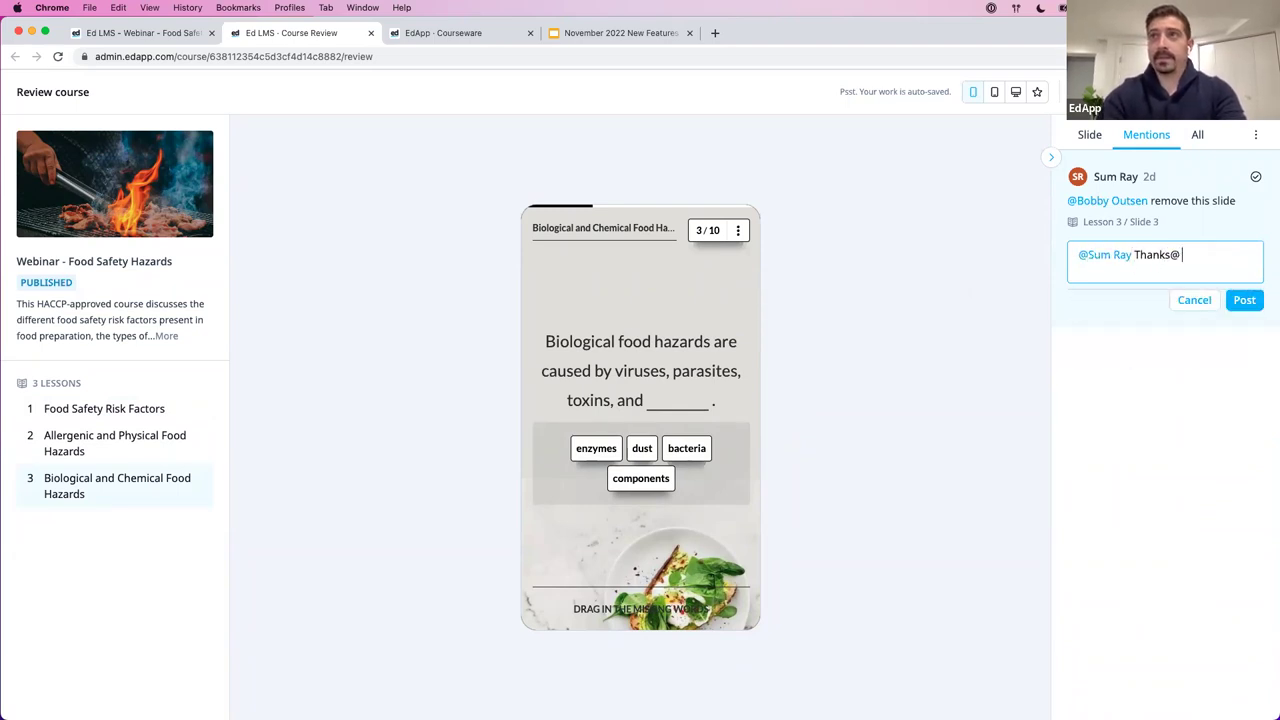
text( I've removed this.)
click(1244, 300)
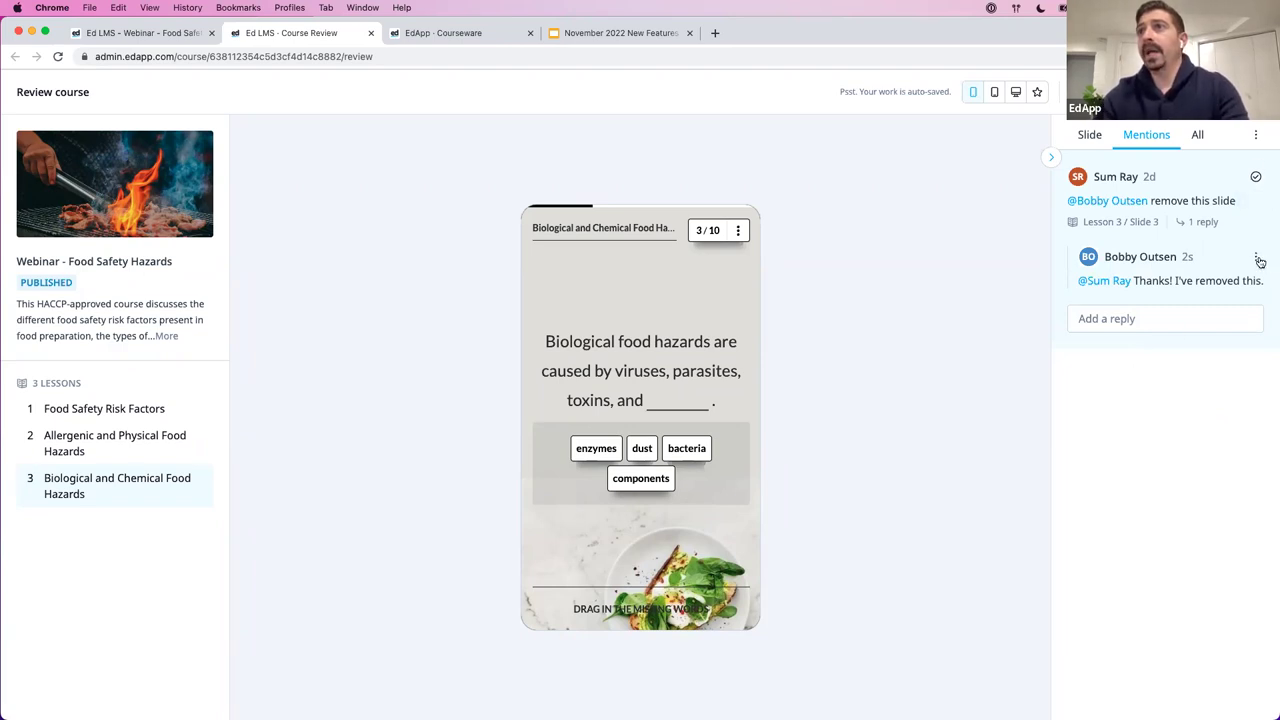
click(1257, 178)
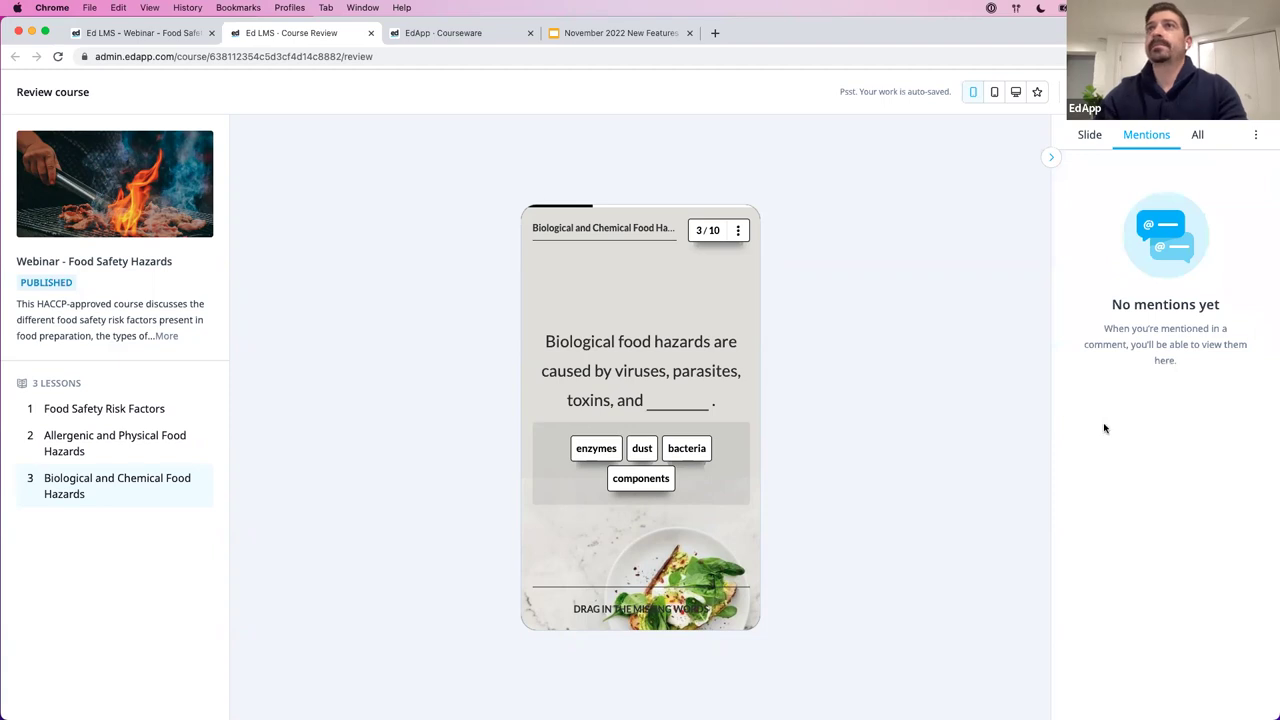
- Examine the share-for-review dialog's email and message fields and the reviewers' removal options without inviting or removing anyone
click(1099, 140)
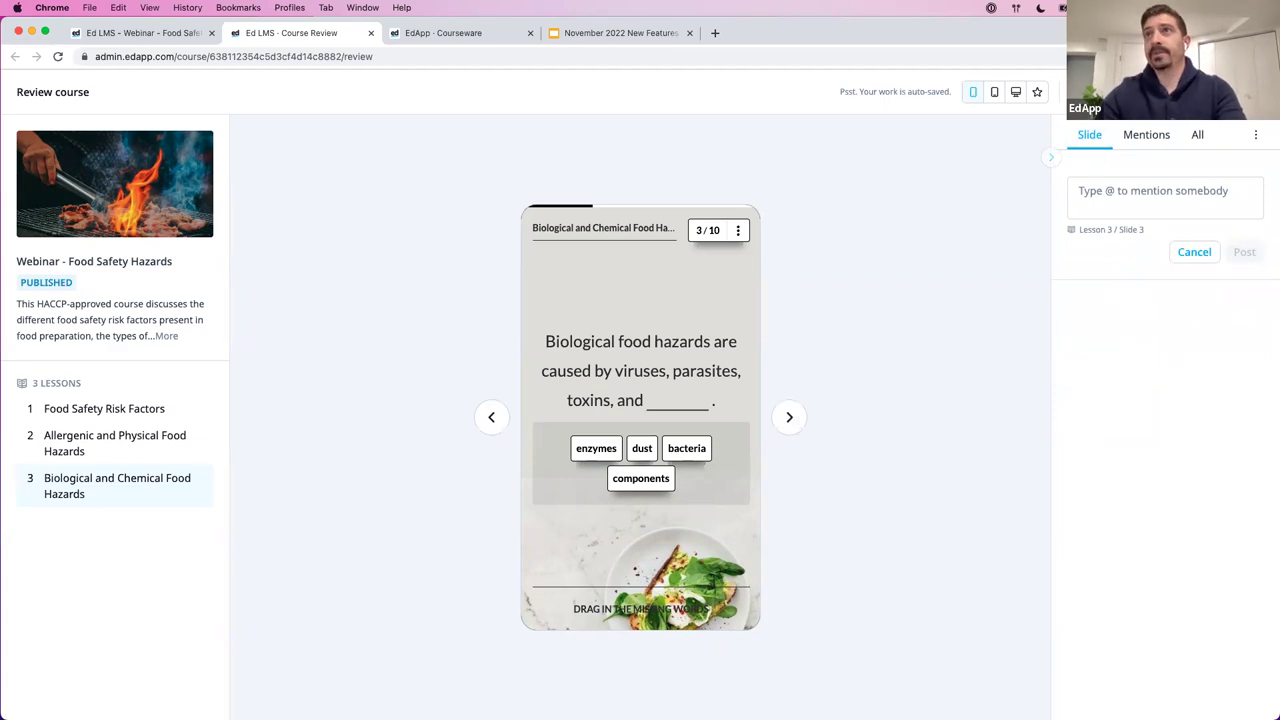
click(1110, 91)
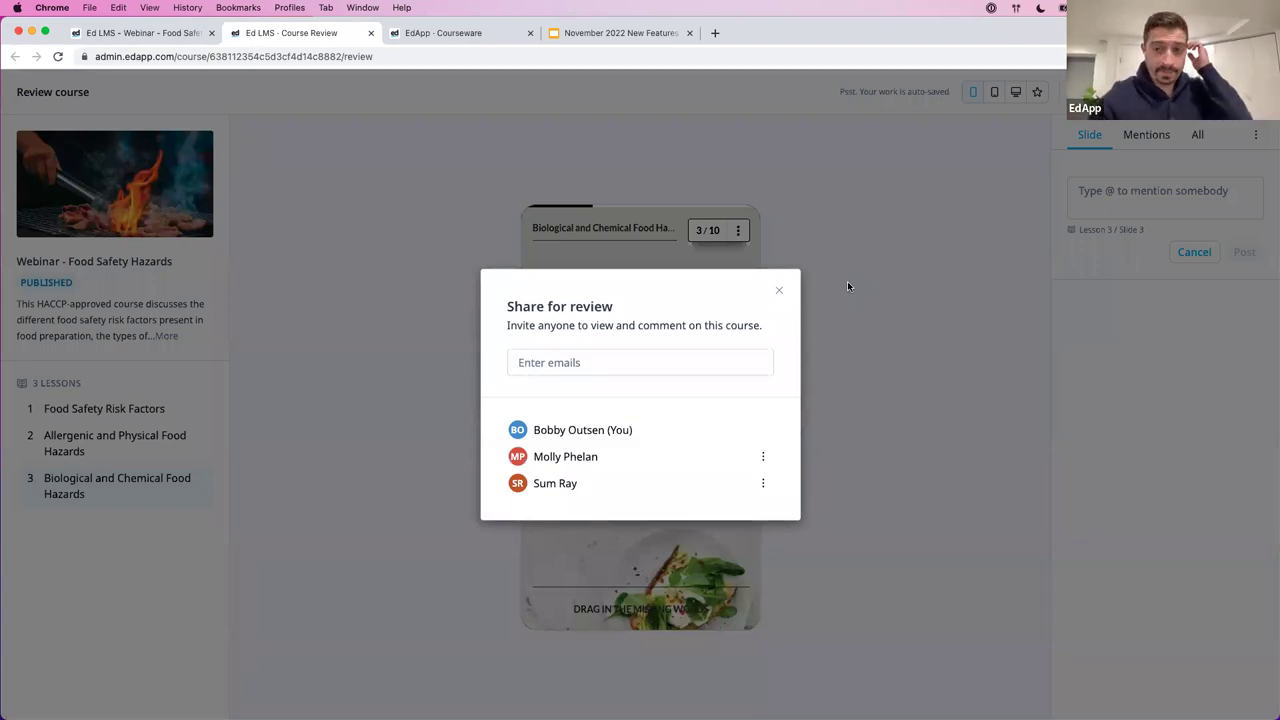
click(698, 362)
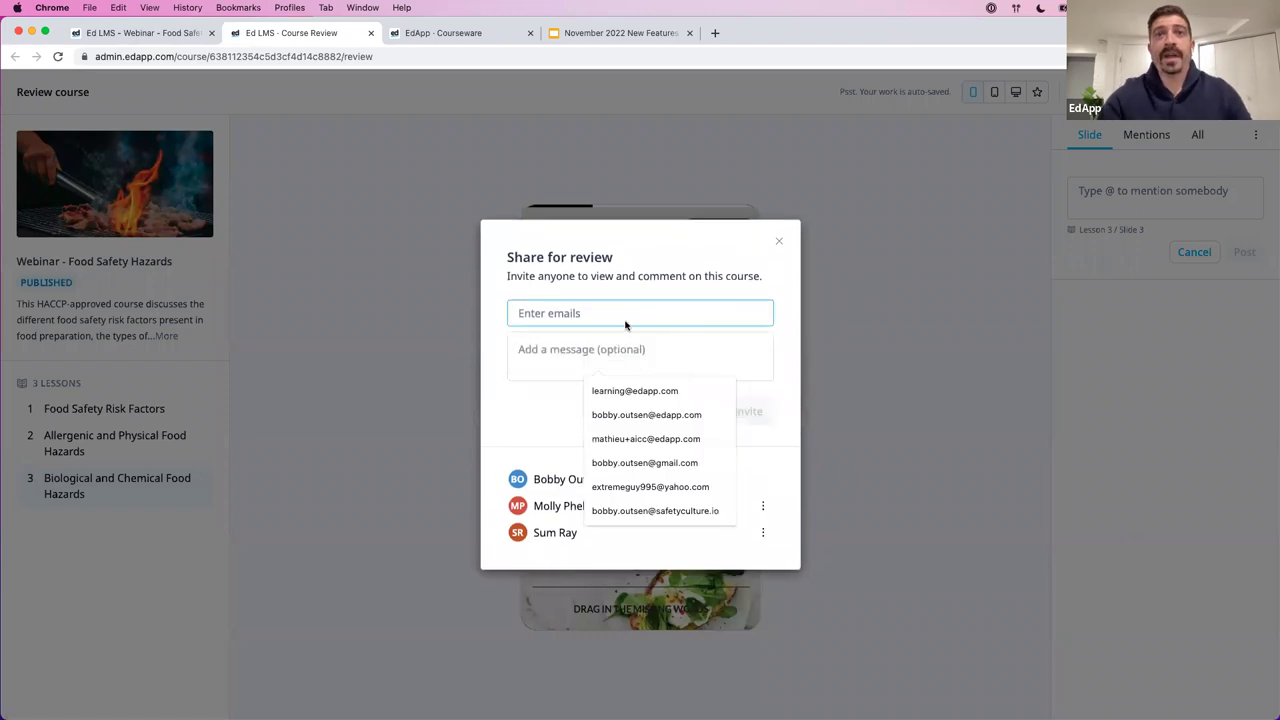
click(560, 350)
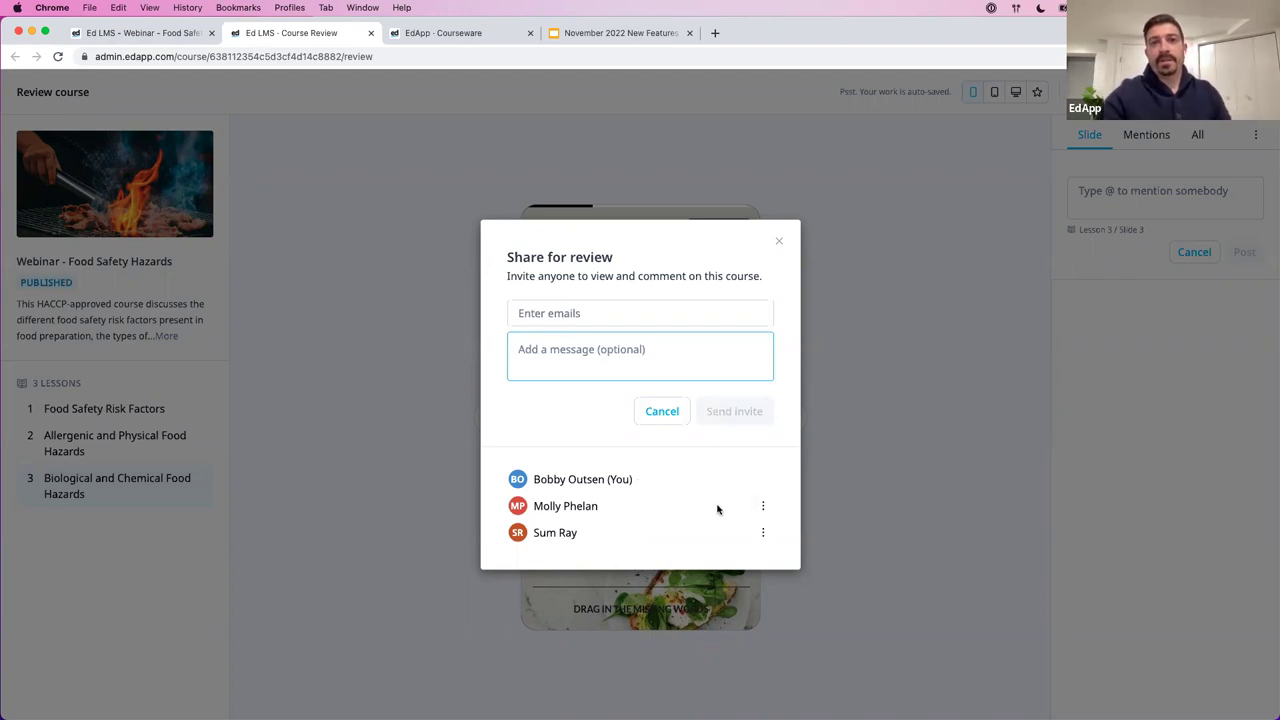
click(762, 506)
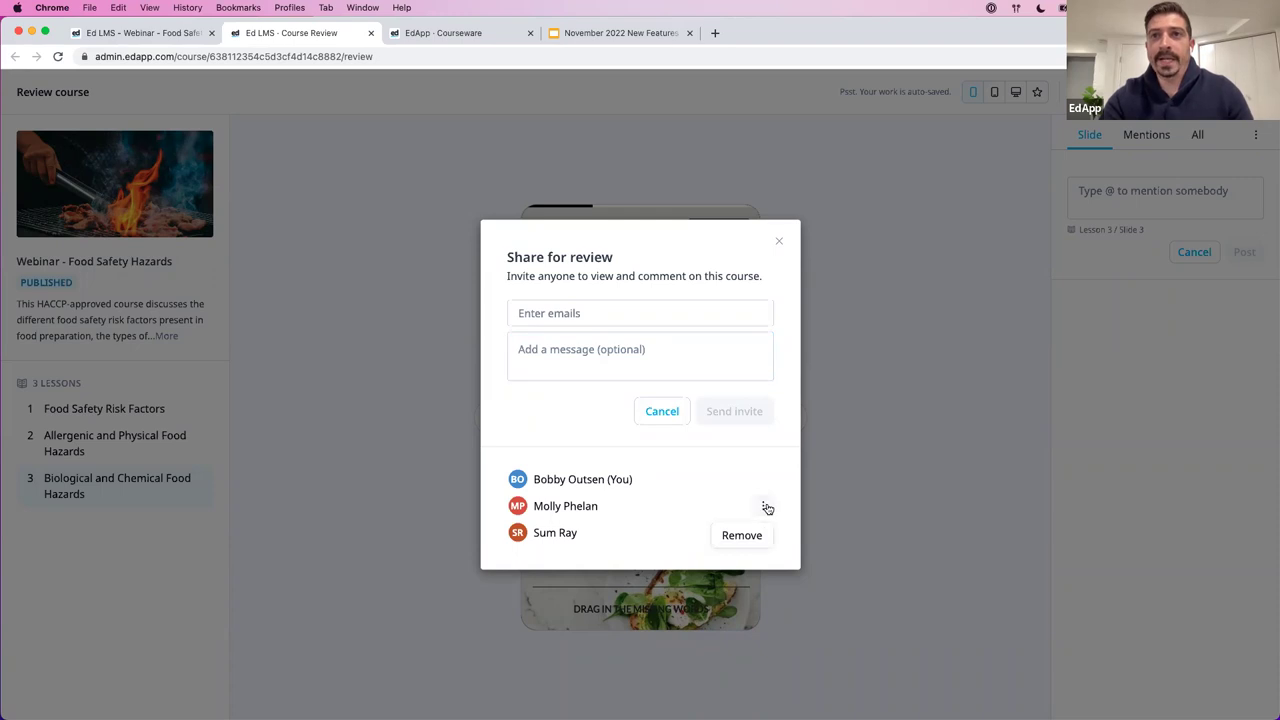
click(764, 534)
click(764, 533)
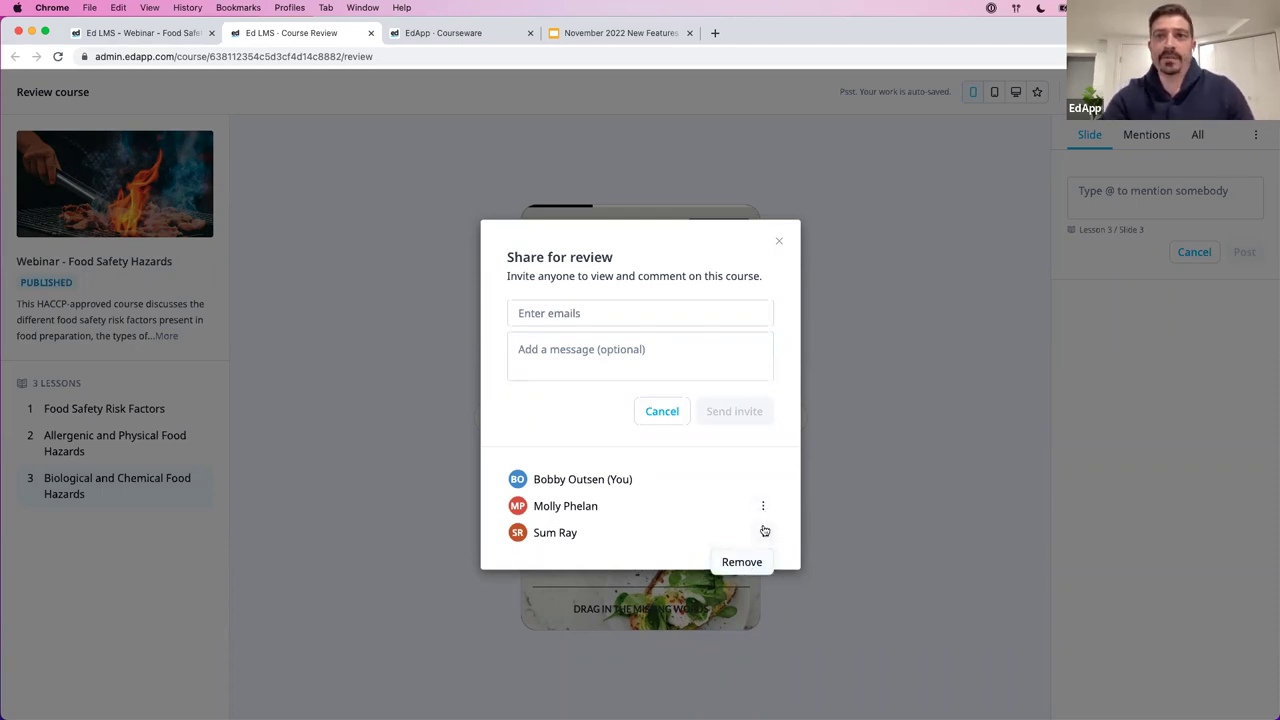
click(763, 532)
click(763, 505)
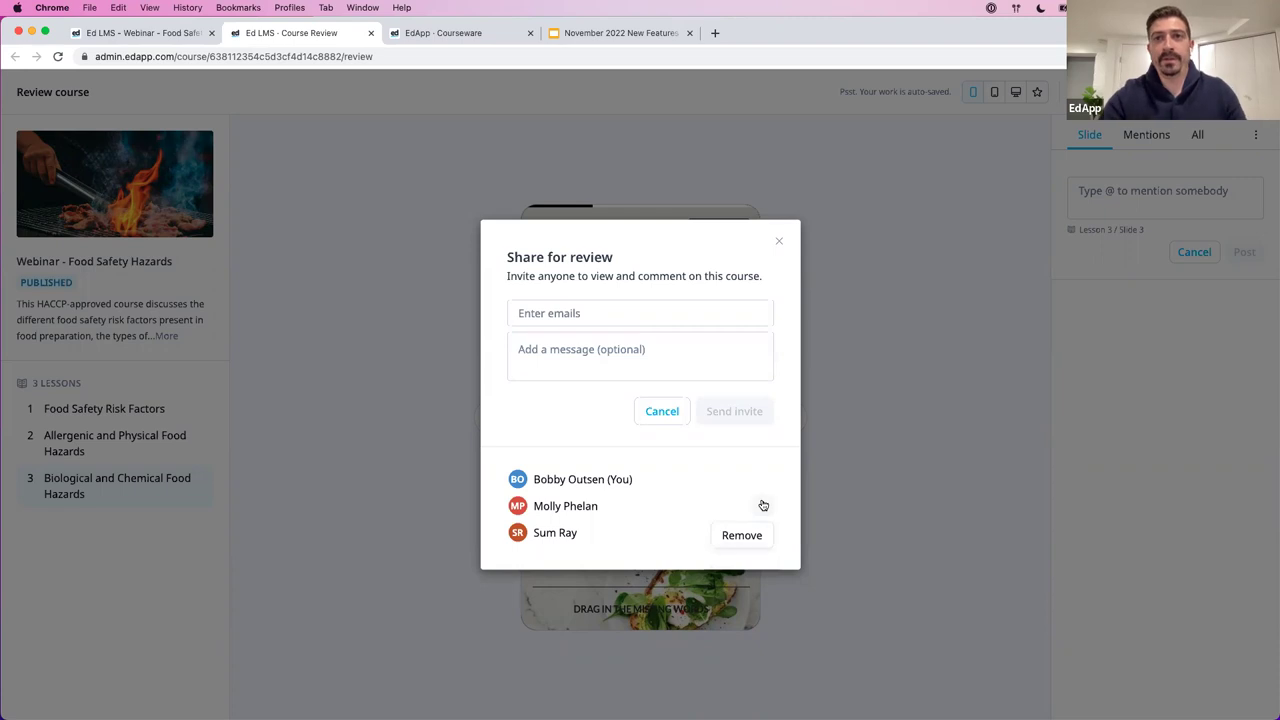
click(779, 240)
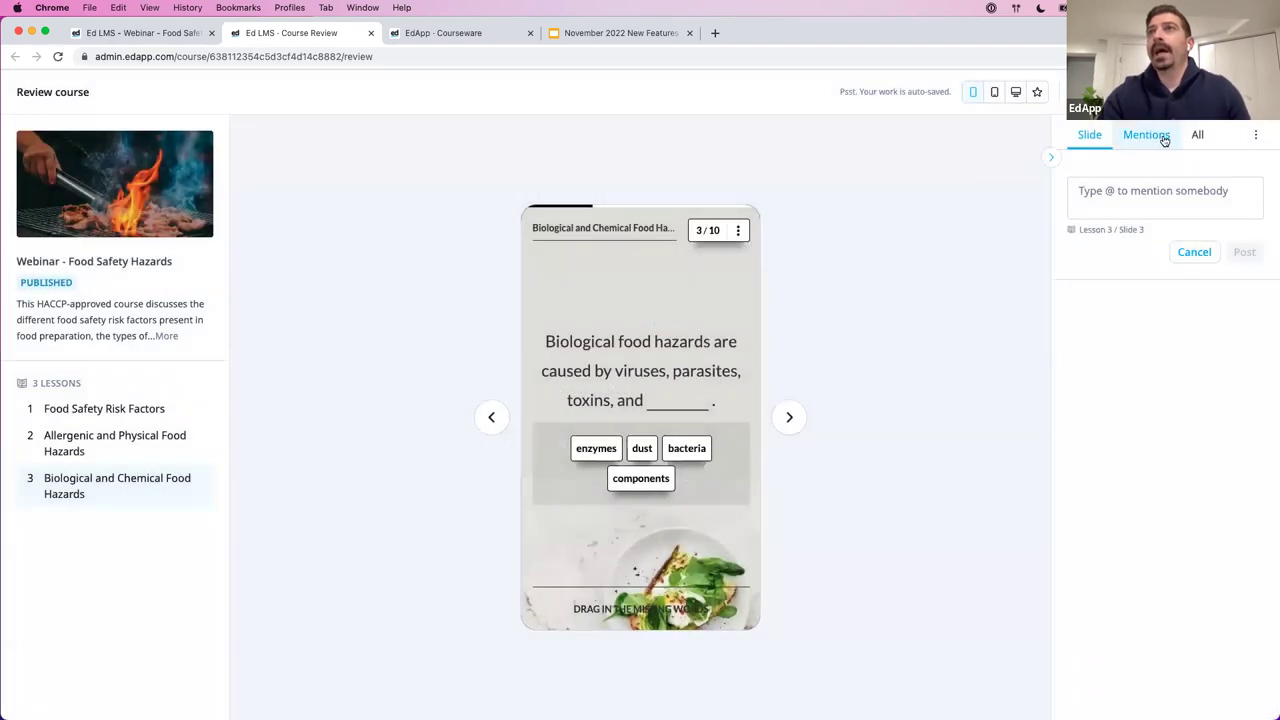
- Check the mentions and slide comments, and view the comment on Lesson 2 / Slide 2 in the full comment list
click(1164, 138)
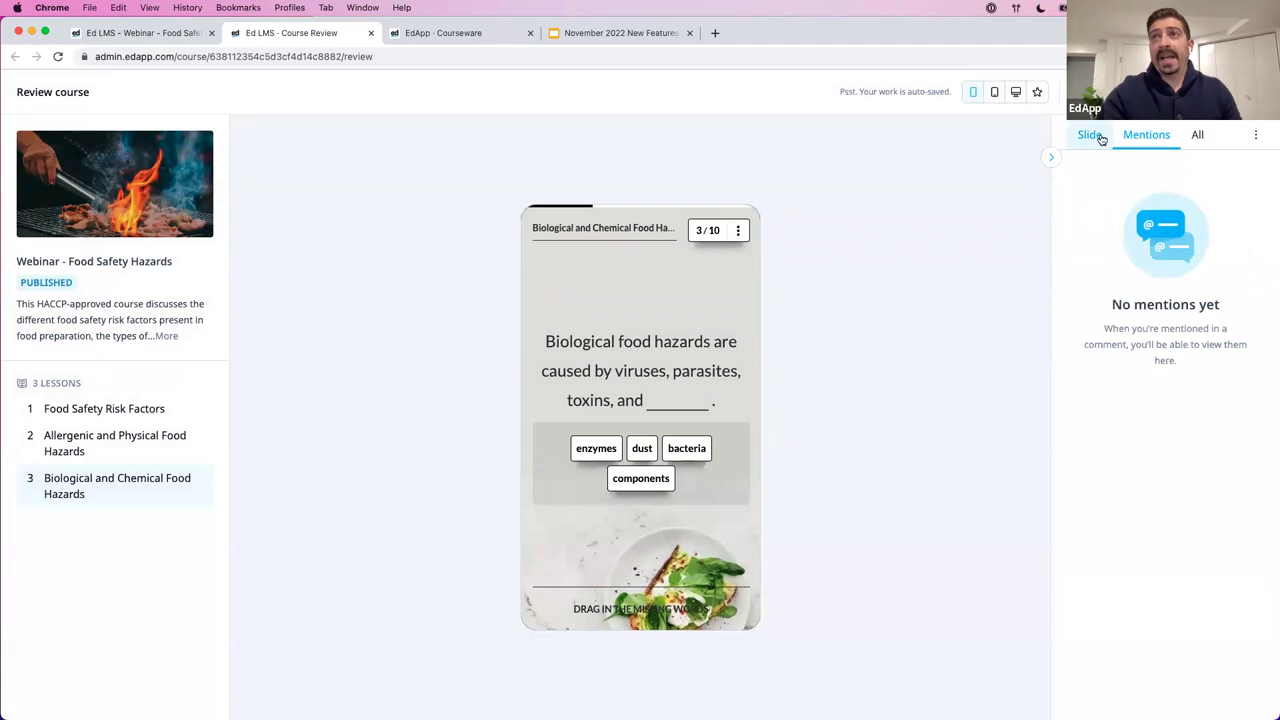
click(1092, 136)
click(1194, 141)
click(1114, 323)
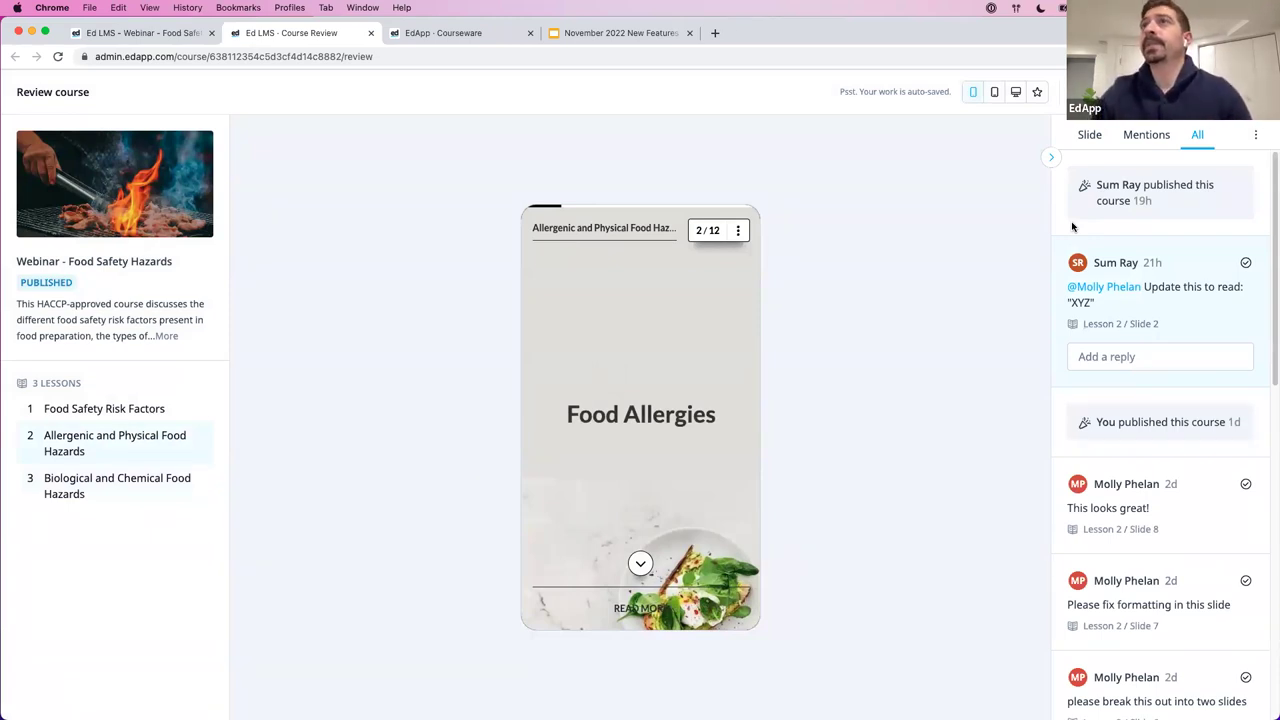
- Turn on the display of resolved comments and look through the full comment list
click(1256, 137)
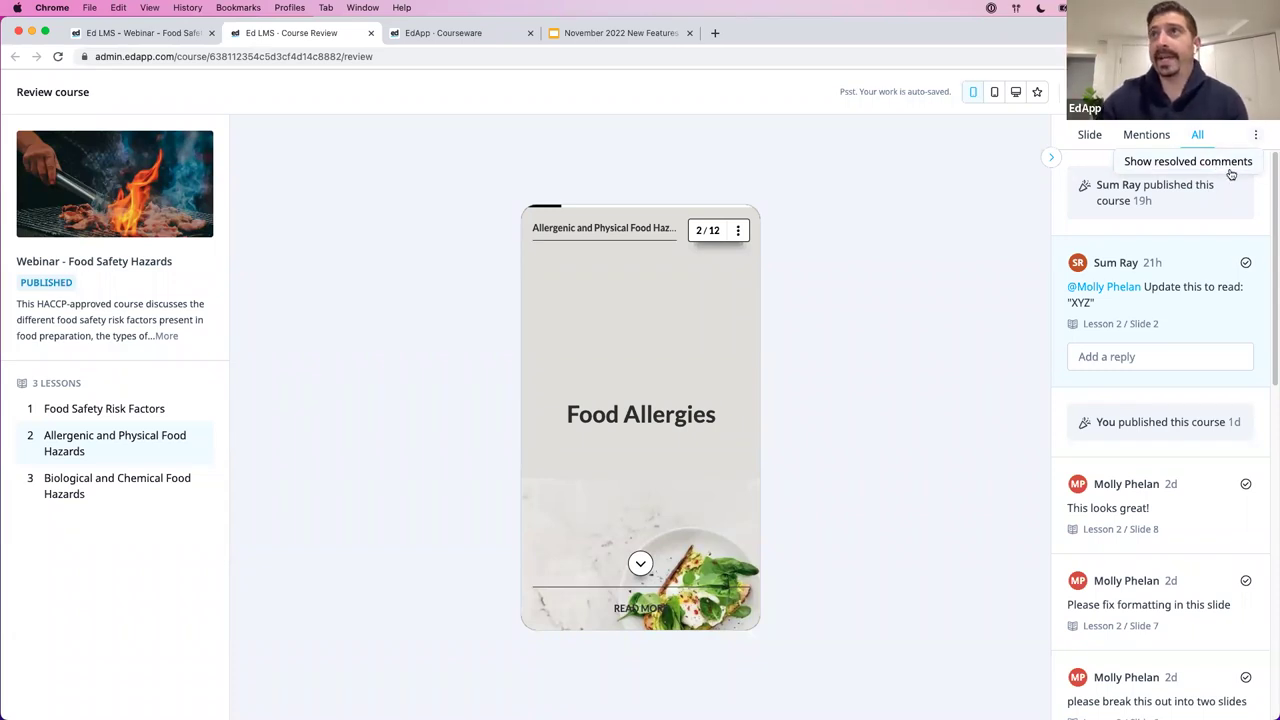
click(1164, 165)
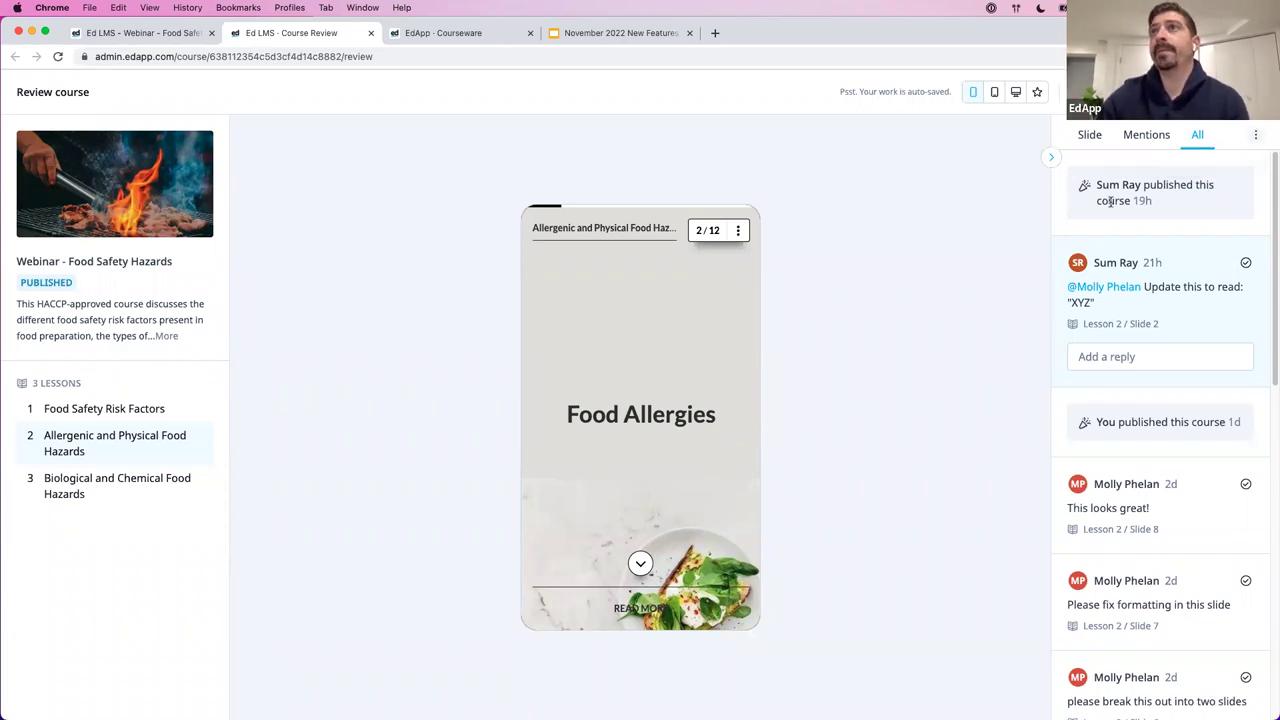
scroll(1140, 430, down, 3)
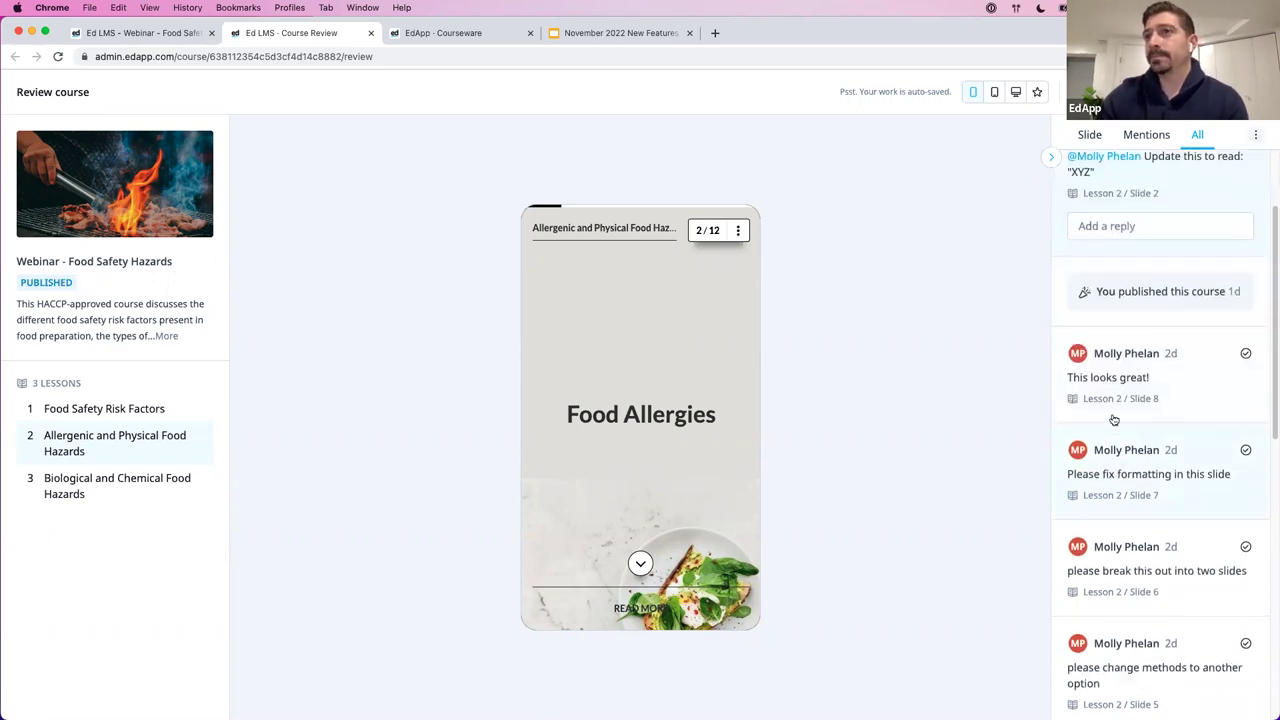
- Reply "Thanks!" to the "This looks great!" comment on Lesson 2 / Slide 8 and resolve the comment
click(1122, 399)
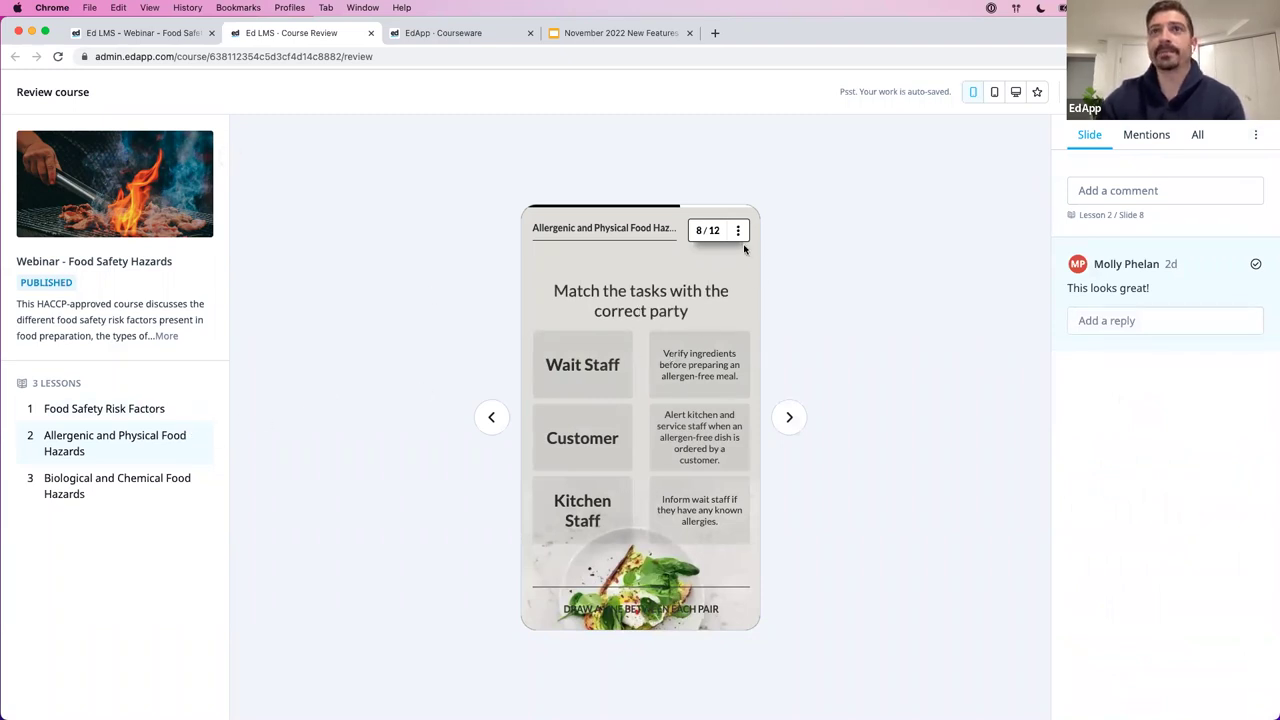
click(1121, 322)
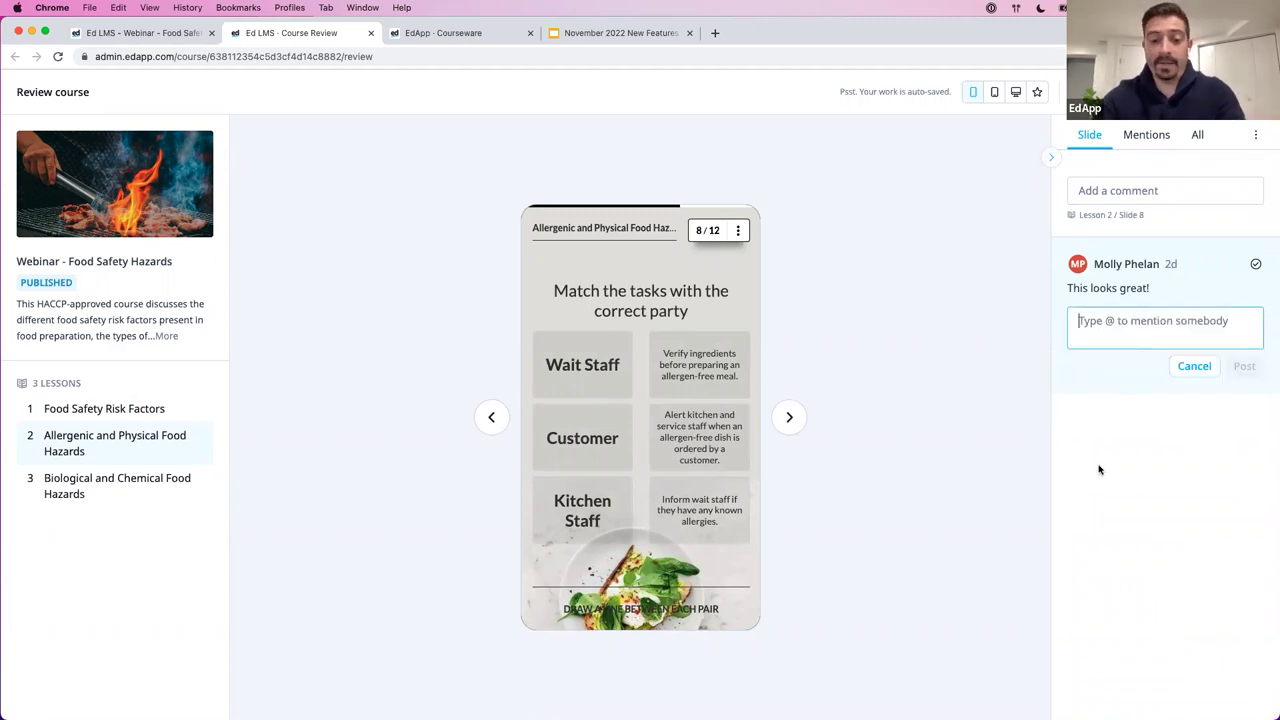
text(Thanks!)
click(1244, 366)
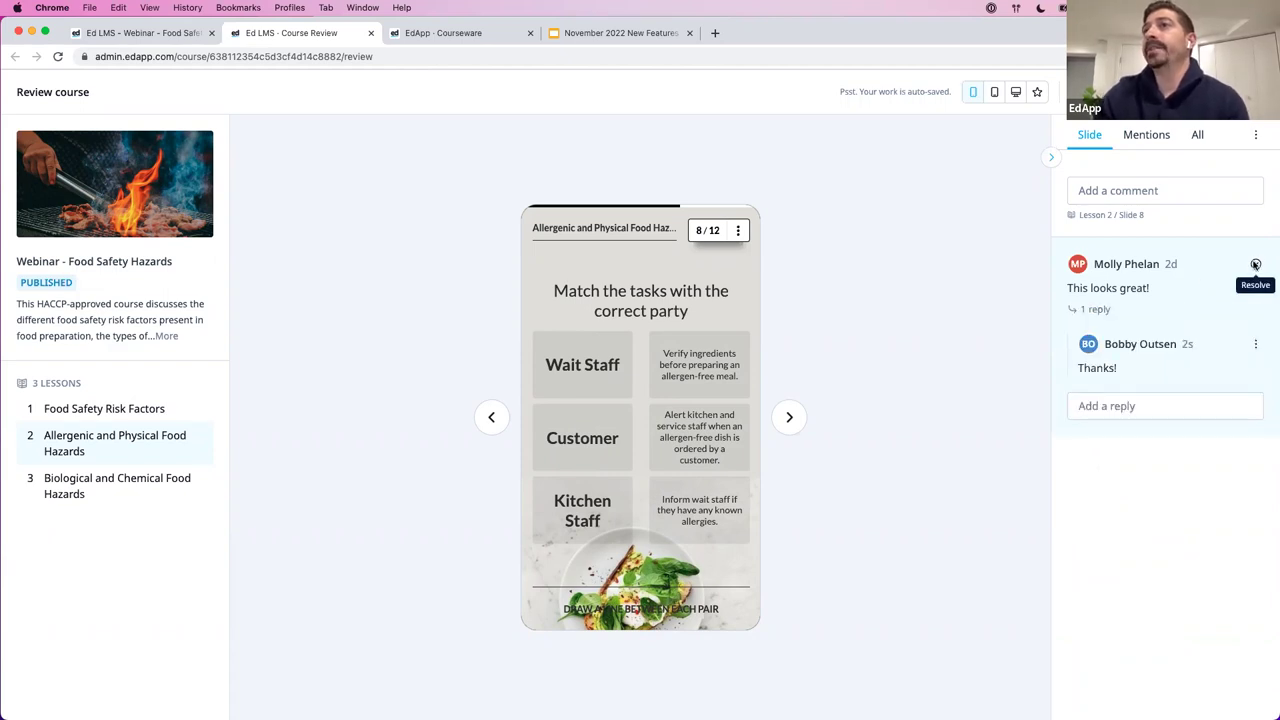
click(1258, 347)
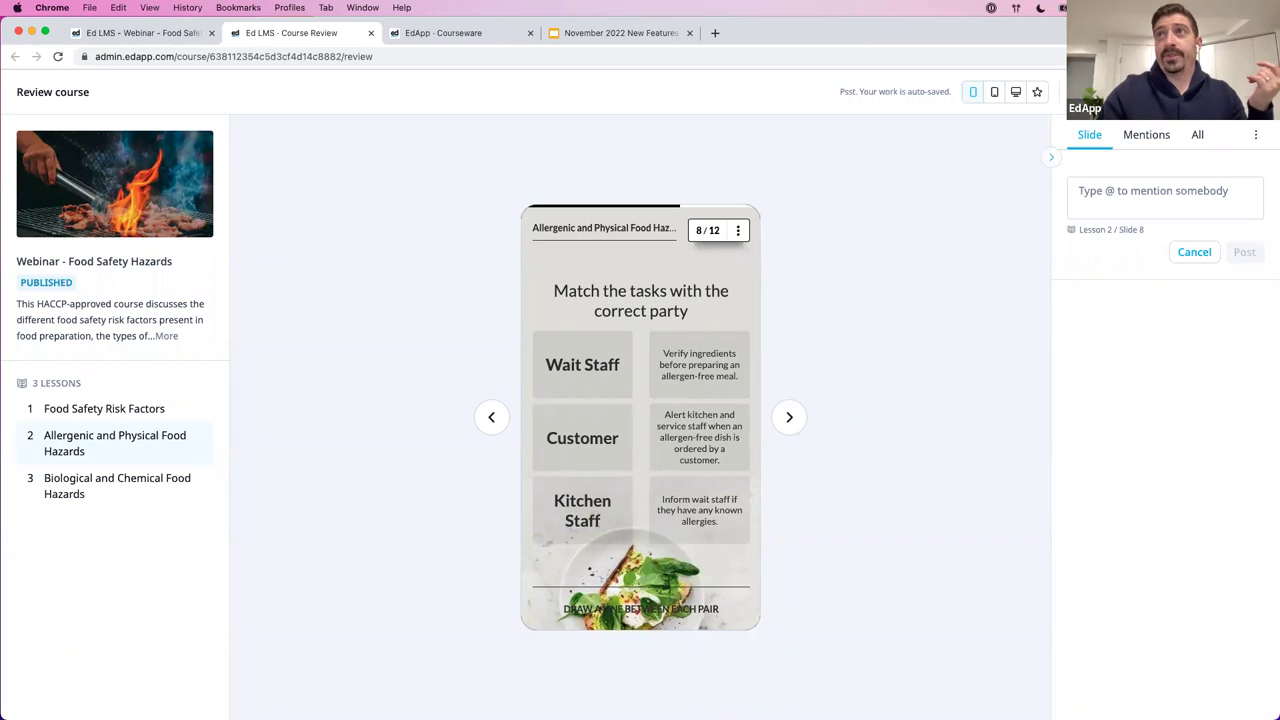
- Examine the complete-review dialog's user selection, message and "Don't notify anybody" options, and close it without completing the review
click(1160, 91)
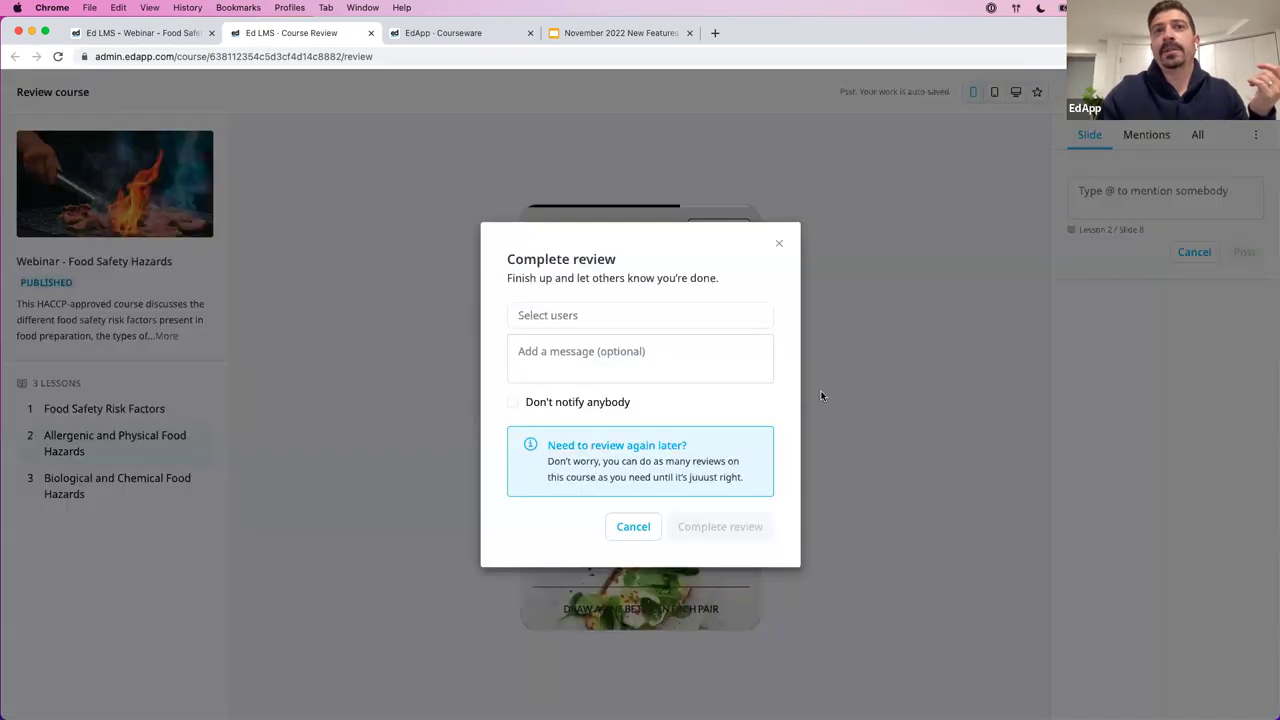
click(601, 318)
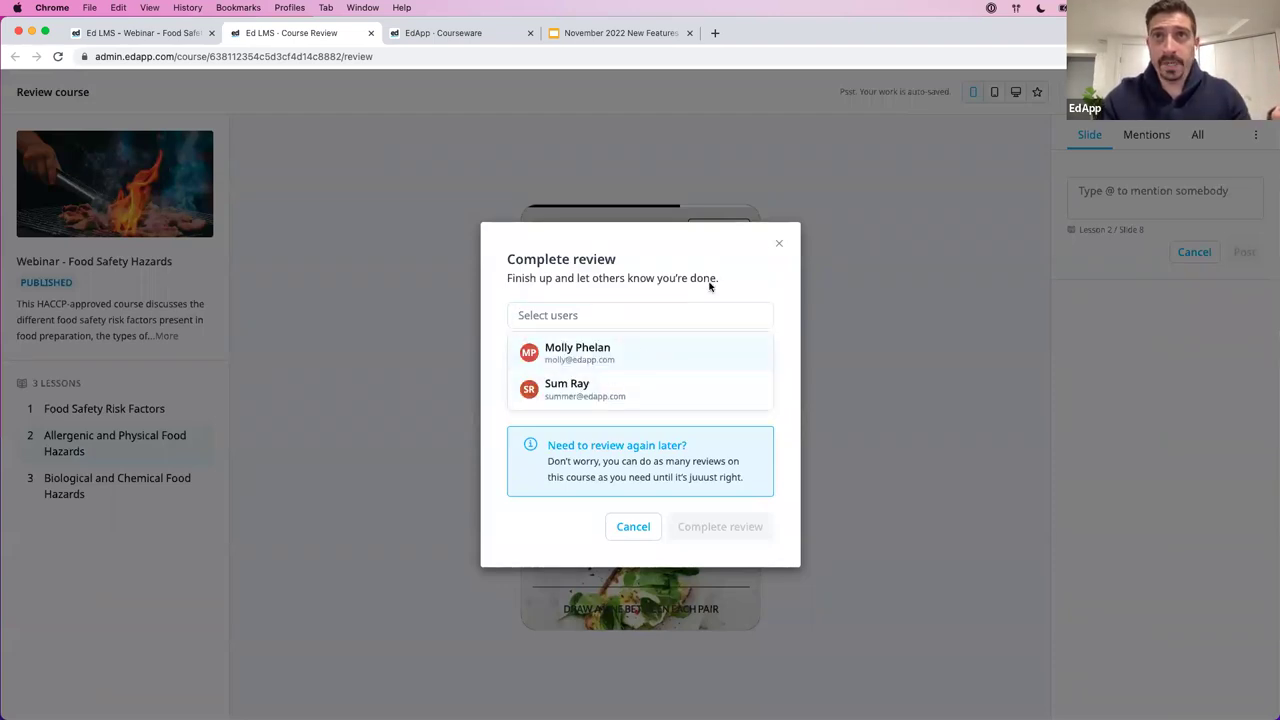
click(740, 288)
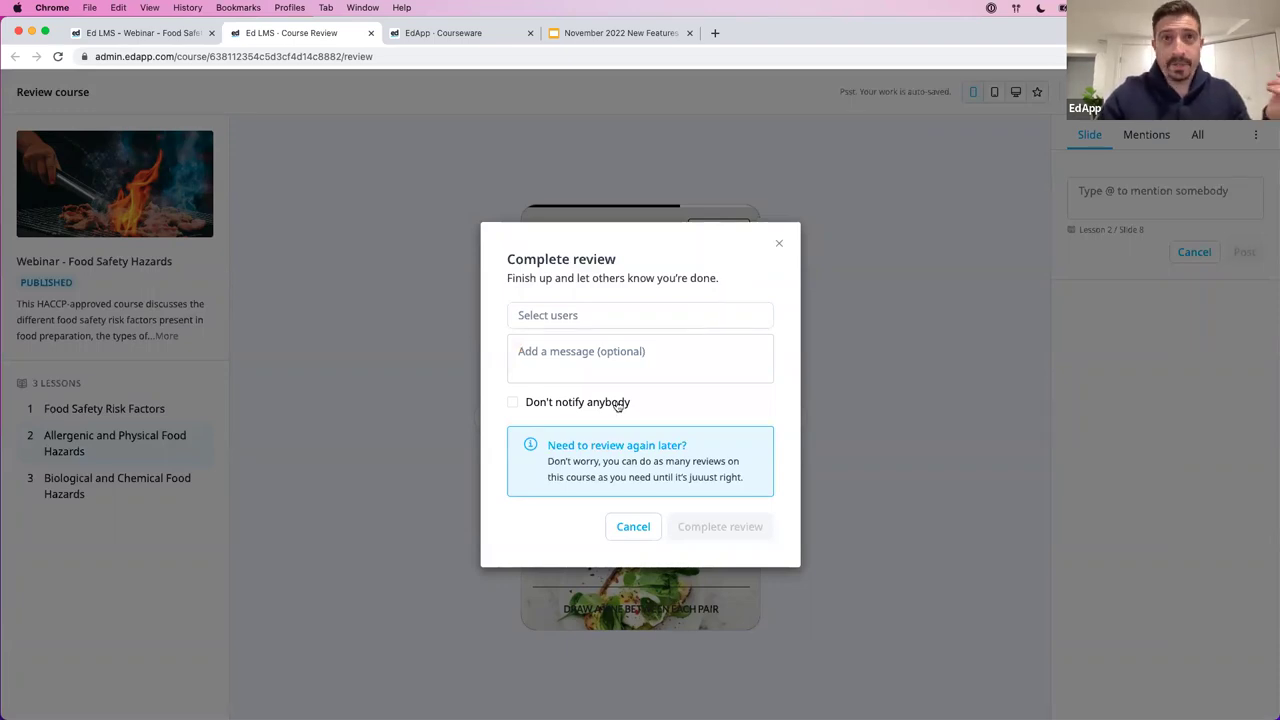
click(512, 404)
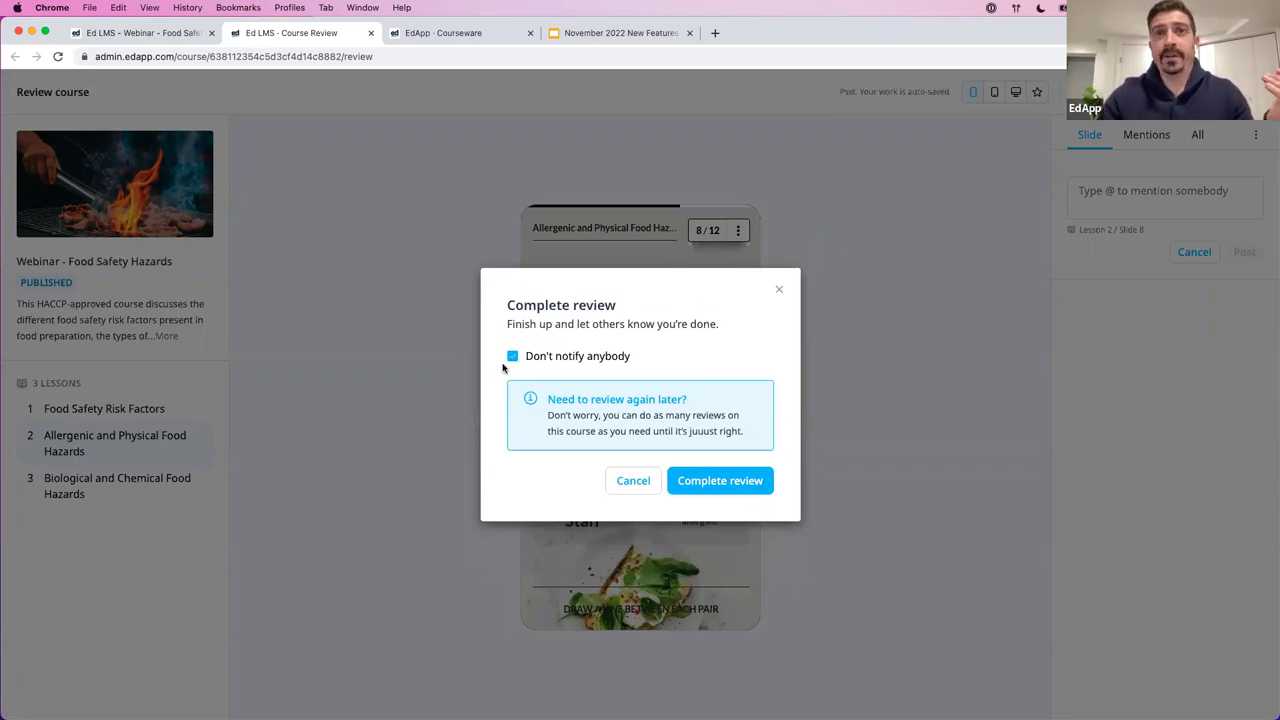
click(512, 356)
click(678, 363)
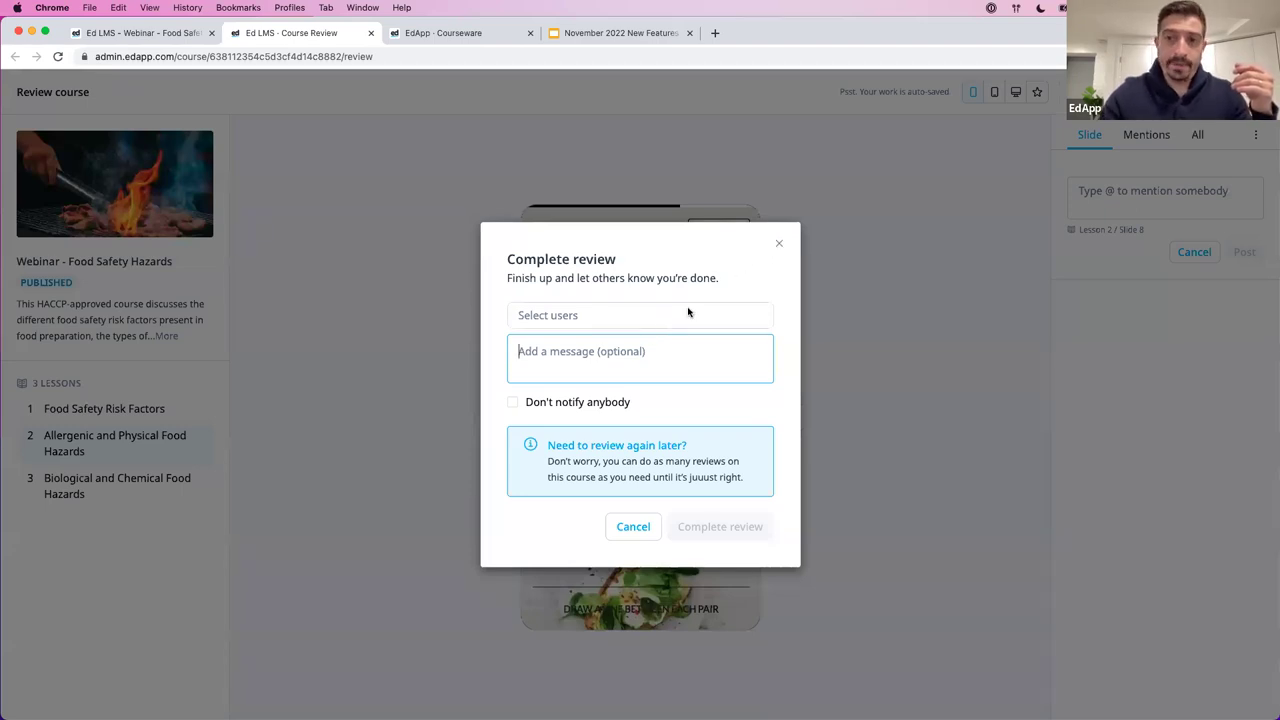
click(779, 243)
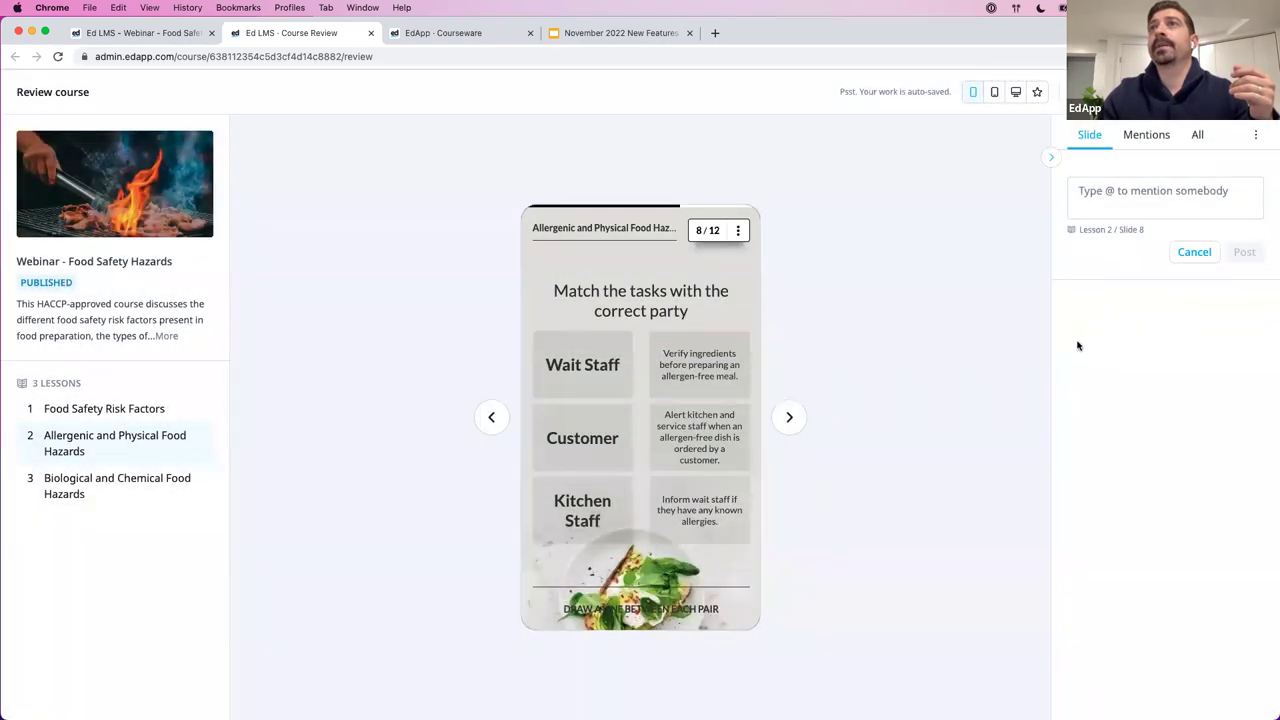
- Preview the Lesson 2 / Slide 8 matching task in the tablet layout and in the desktop layout
click(1250, 91)
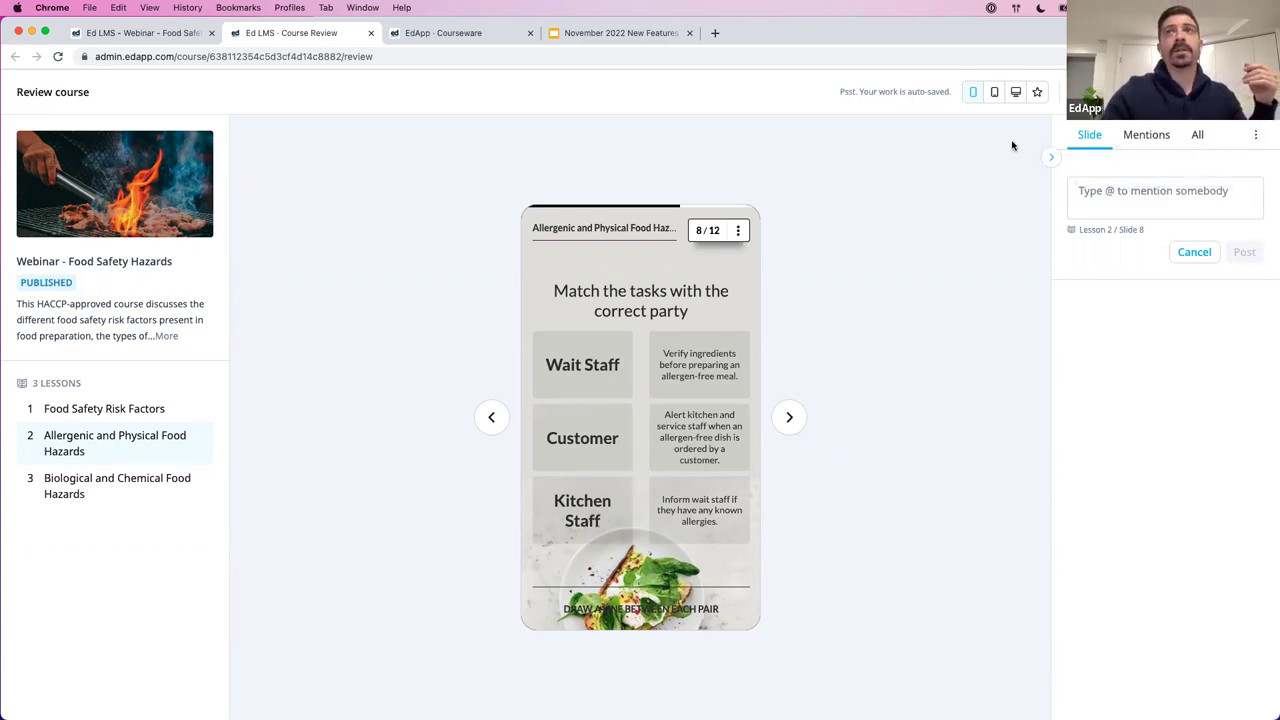
click(992, 93)
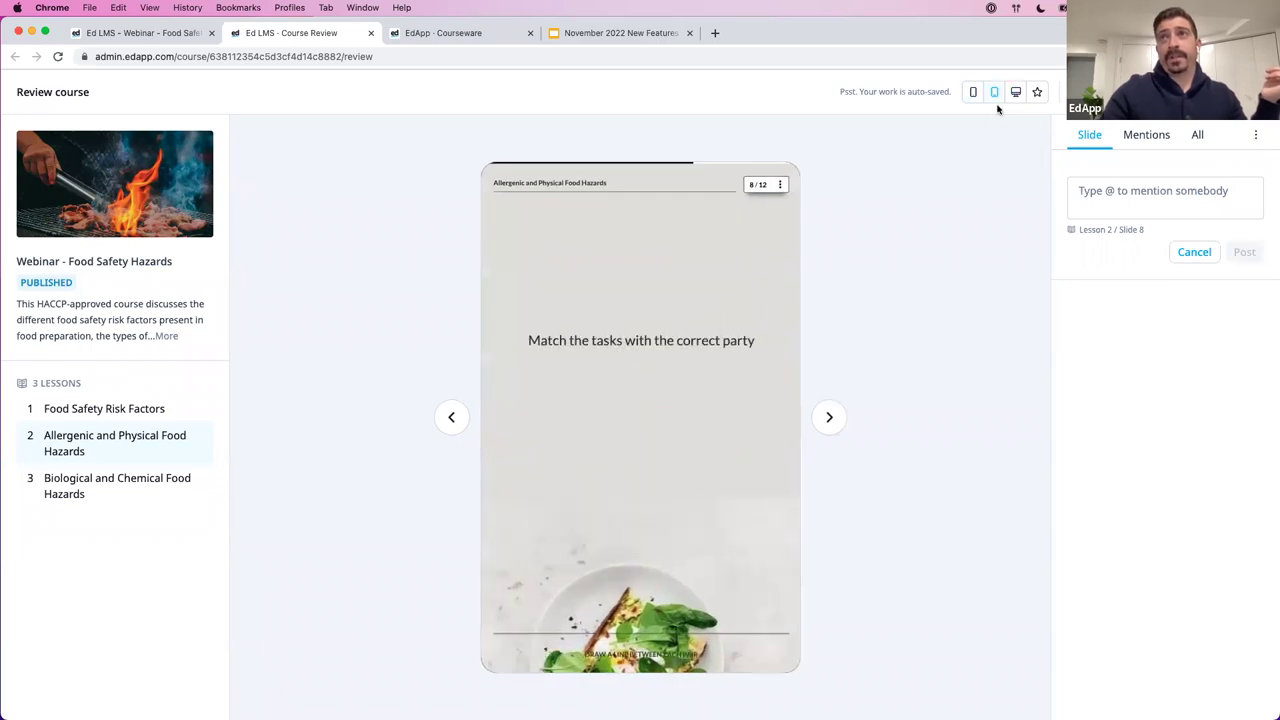
click(1012, 93)
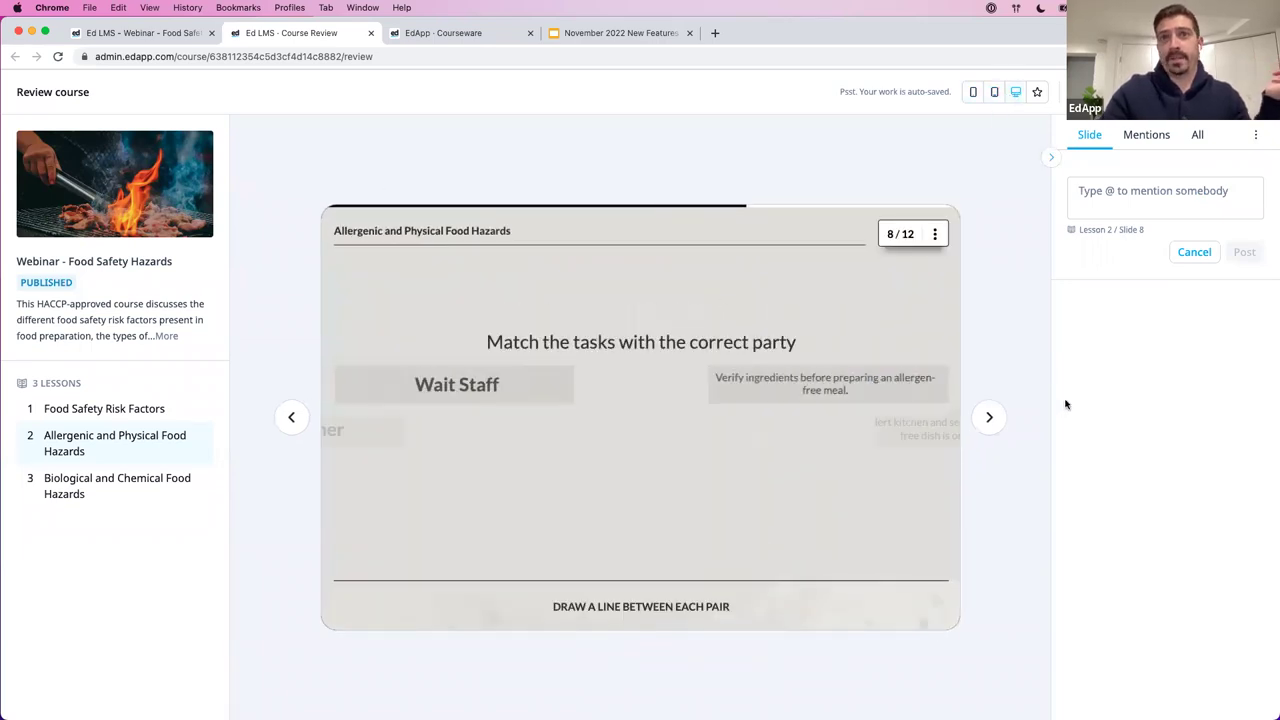
- Post the comment "Add verbiage here" on Lesson 2 / Slide 10 and check its edit and delete options
click(986, 420)
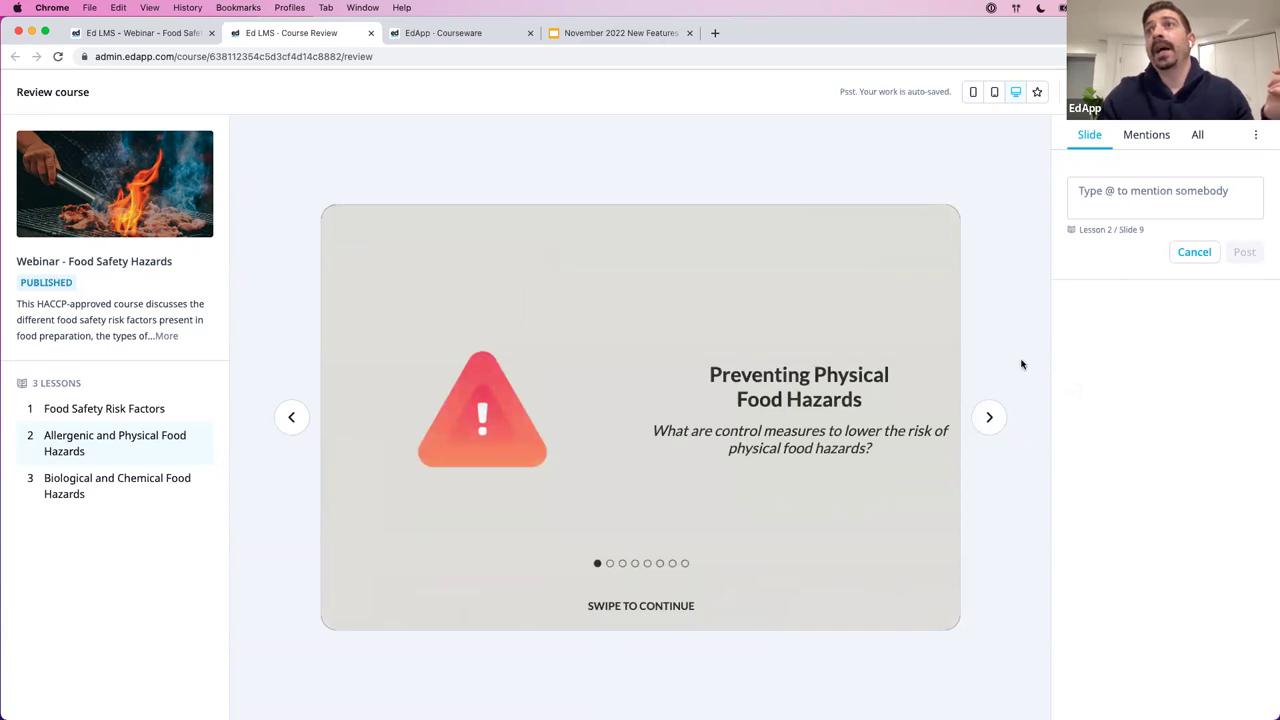
click(998, 410)
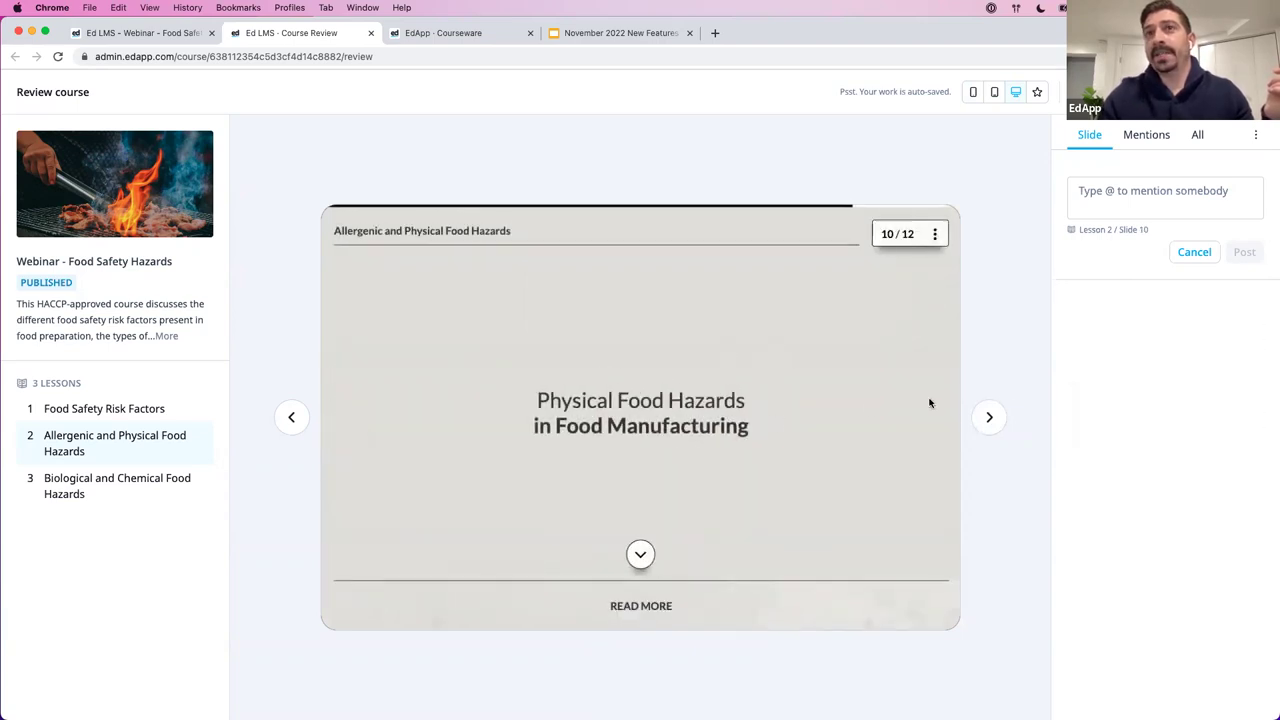
click(1120, 202)
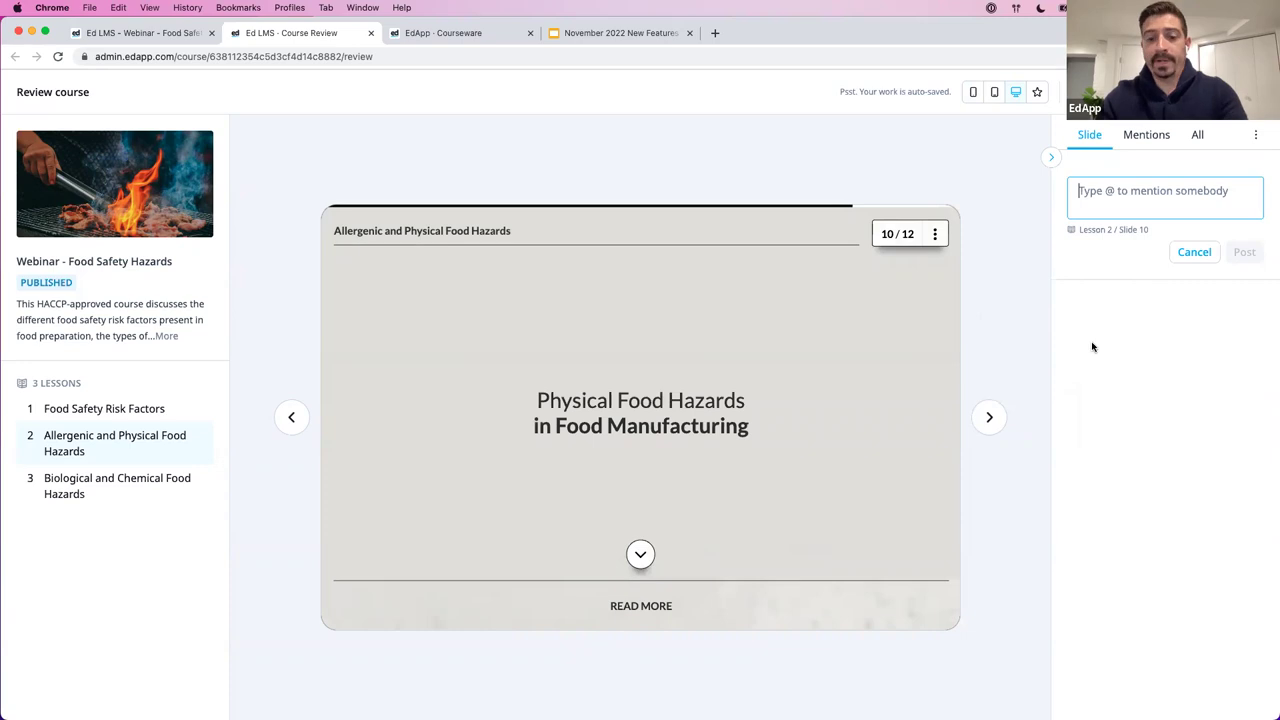
text(C)
key(BackSpace)
text(A)
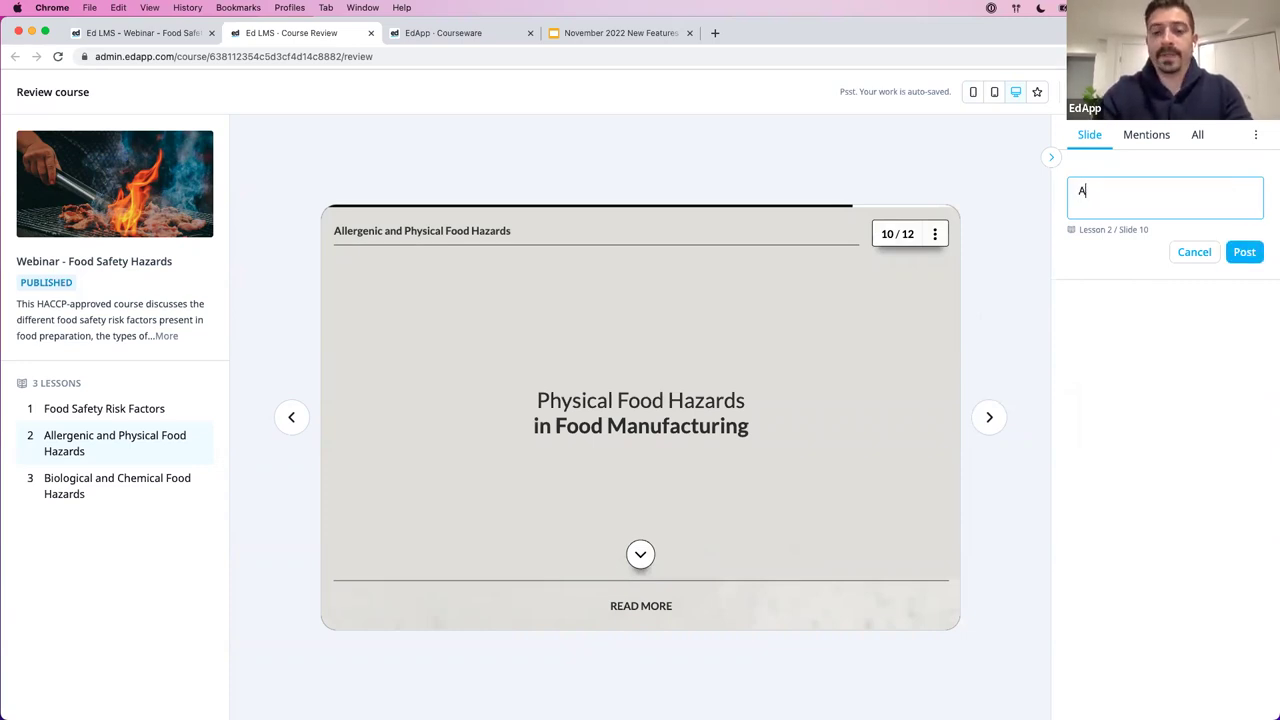
text(dd verbiage here)
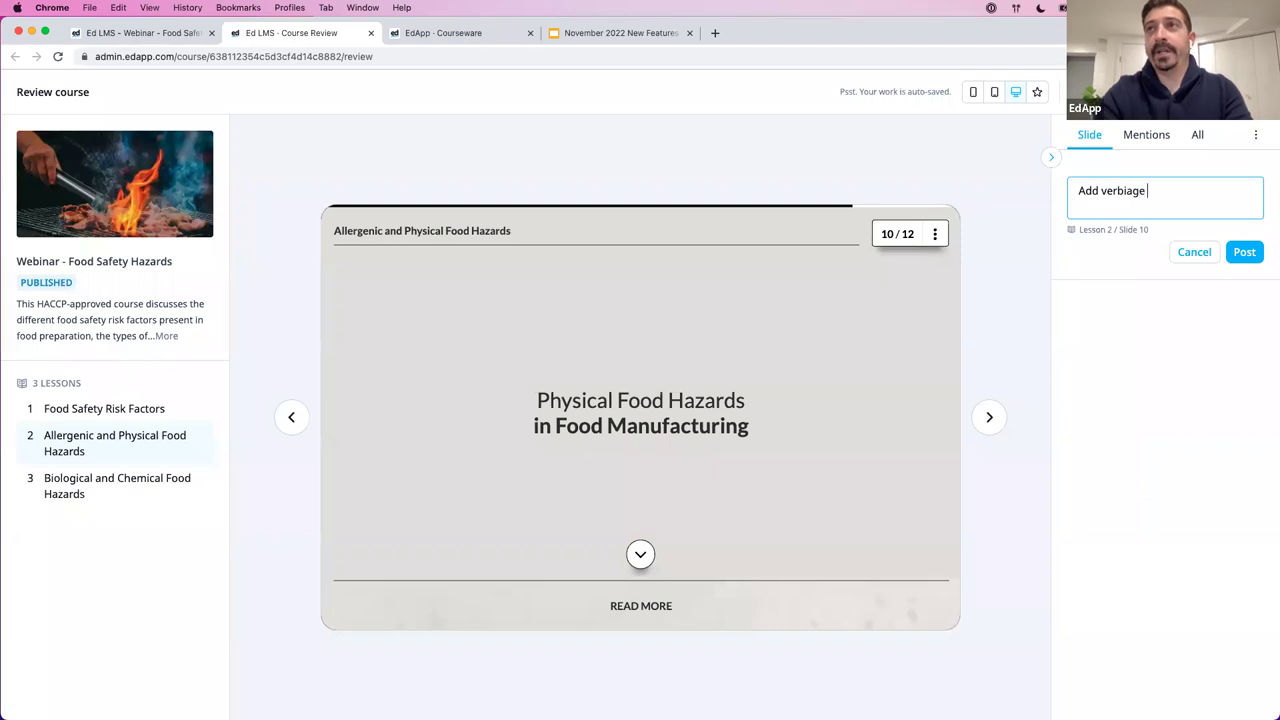
click(1244, 254)
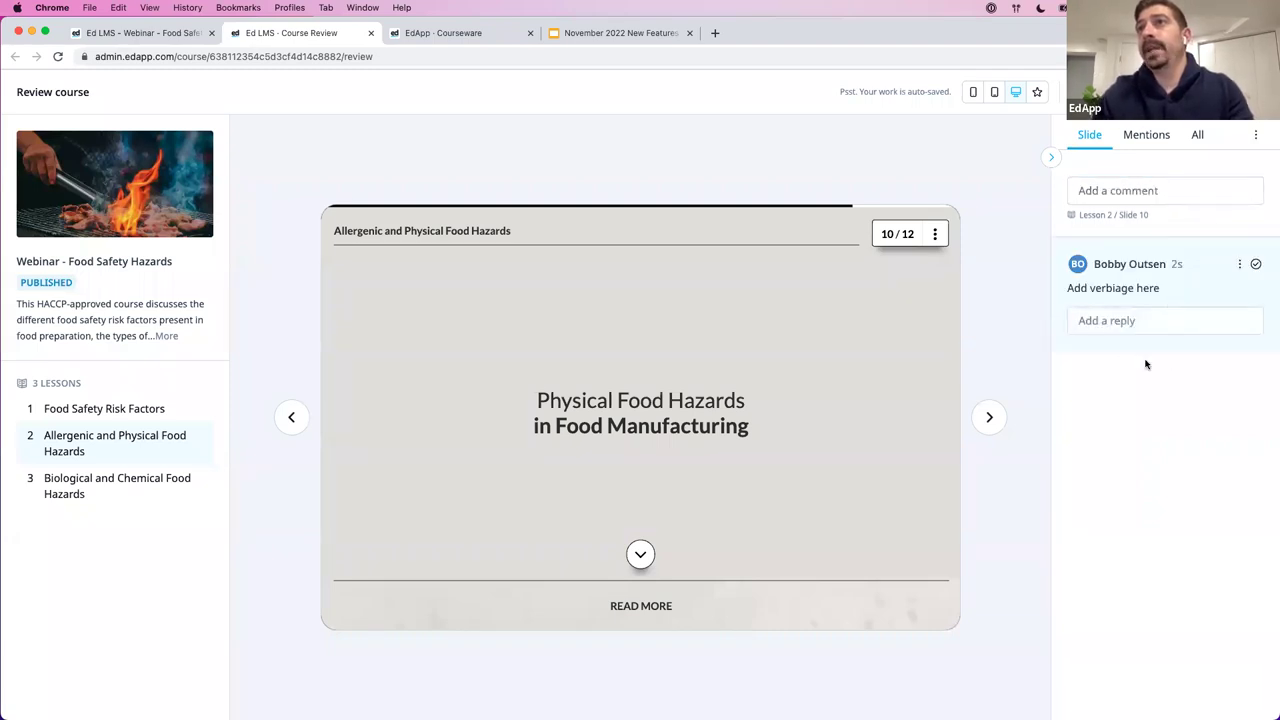
click(1239, 265)
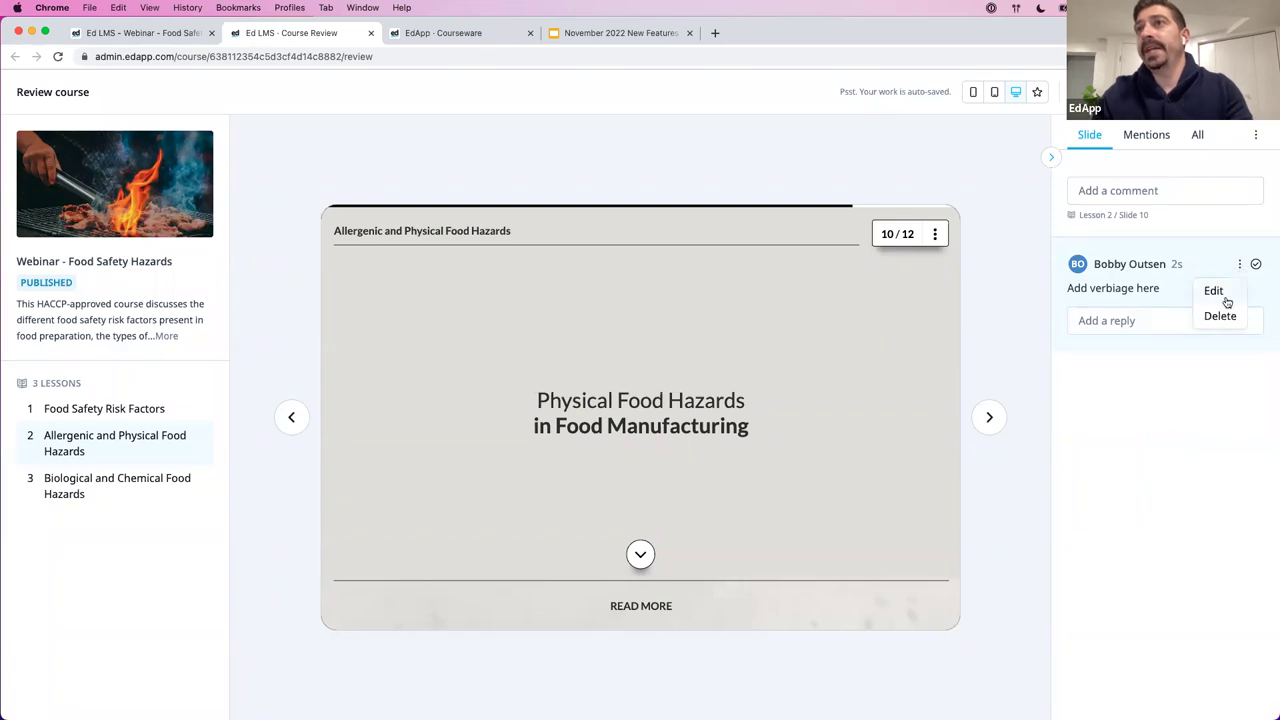
click(1210, 395)
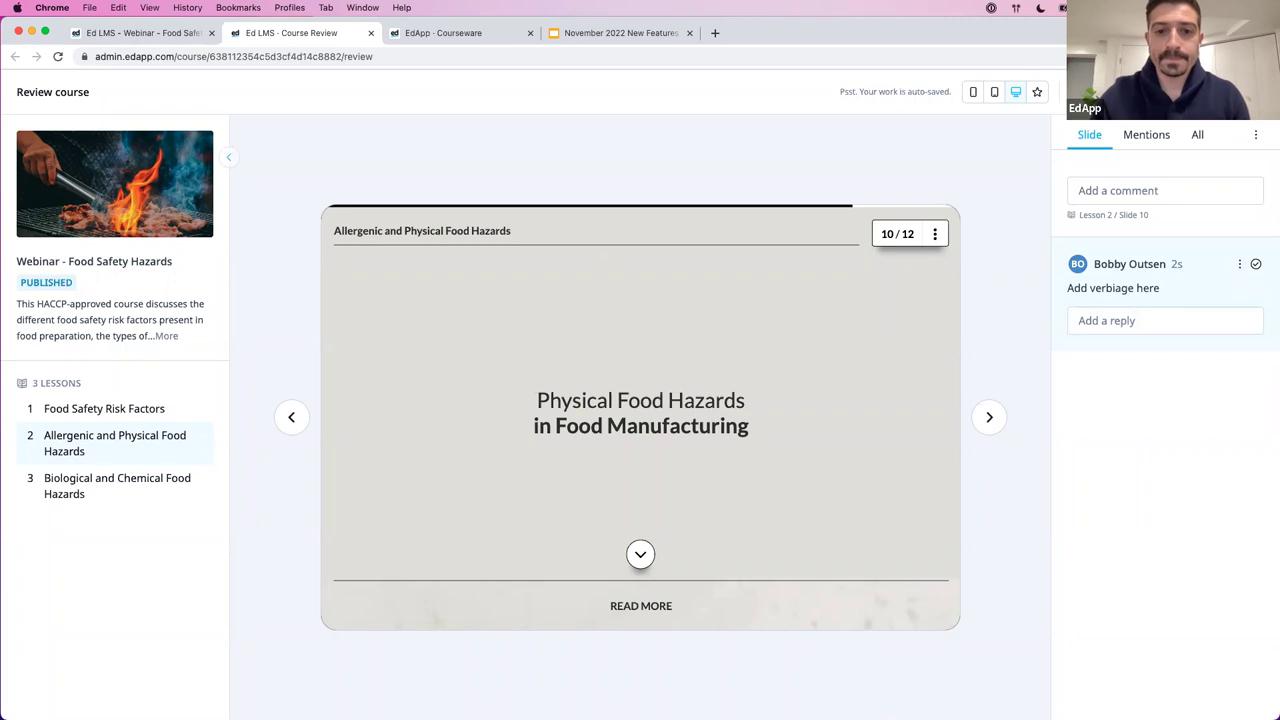
- Leave the course review for the courses list and open the media library from the app's content settings
click(160, 33)
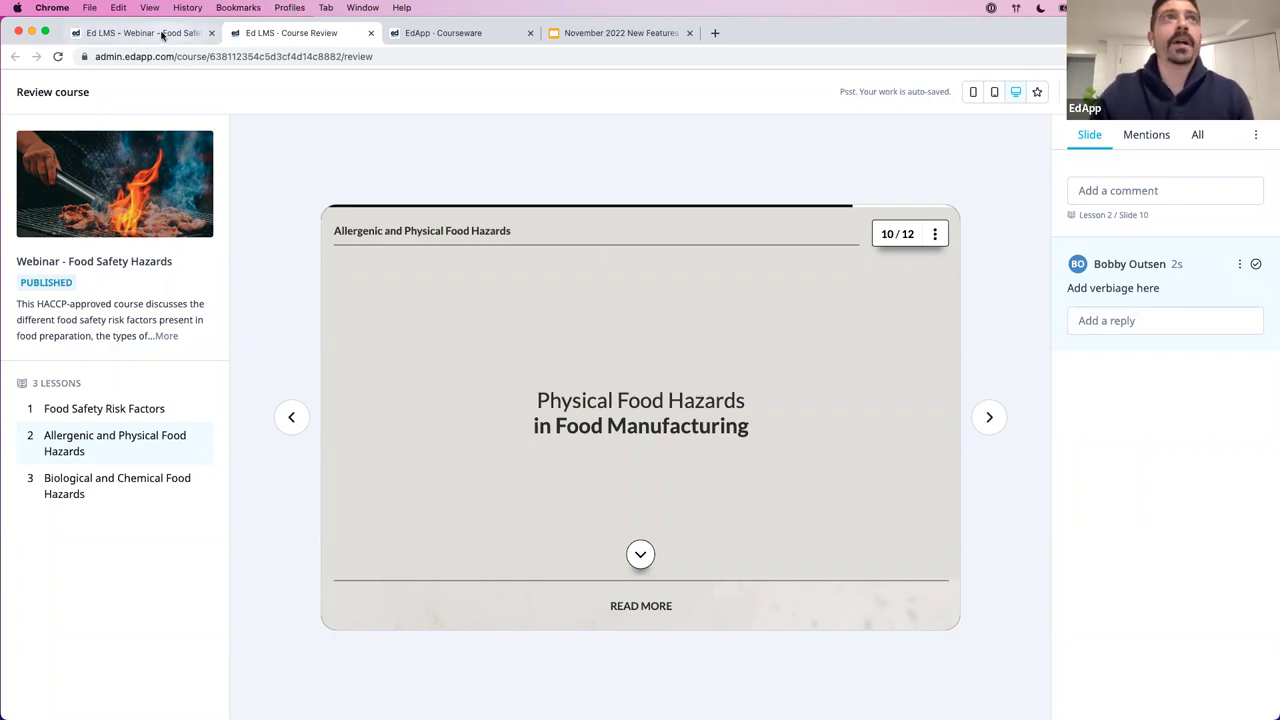
mouse_move(194, 88)
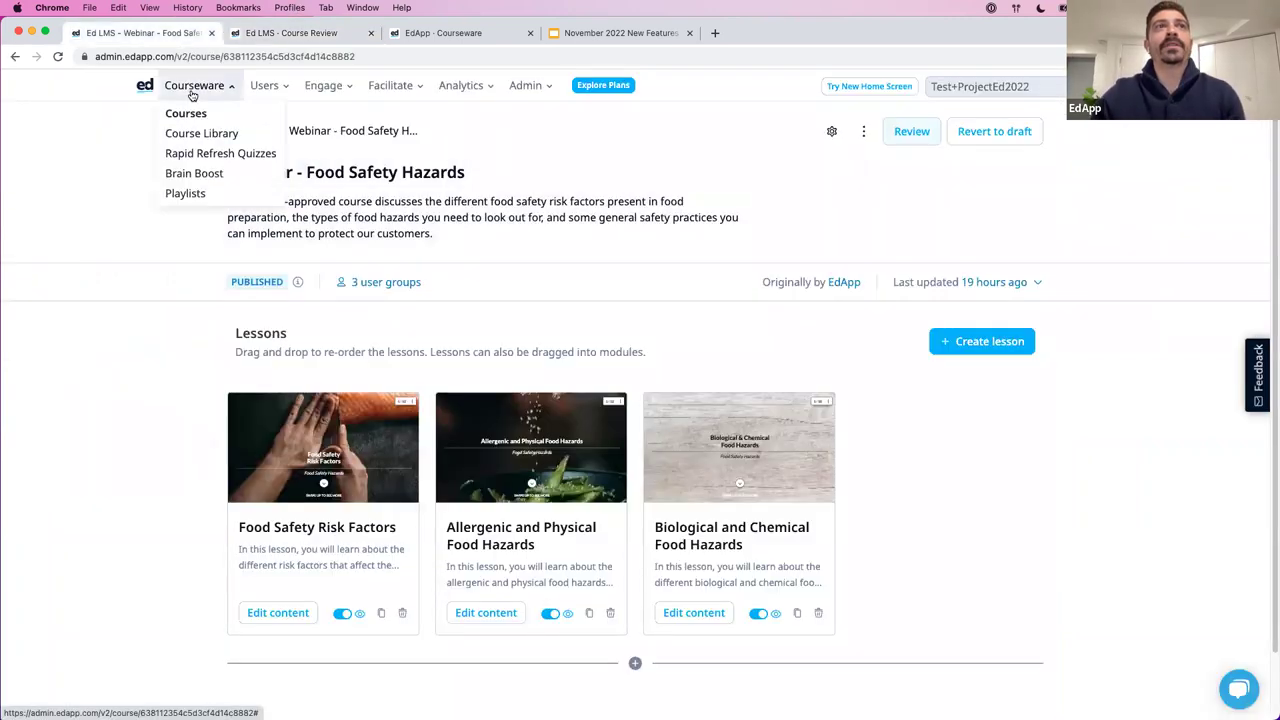
click(188, 113)
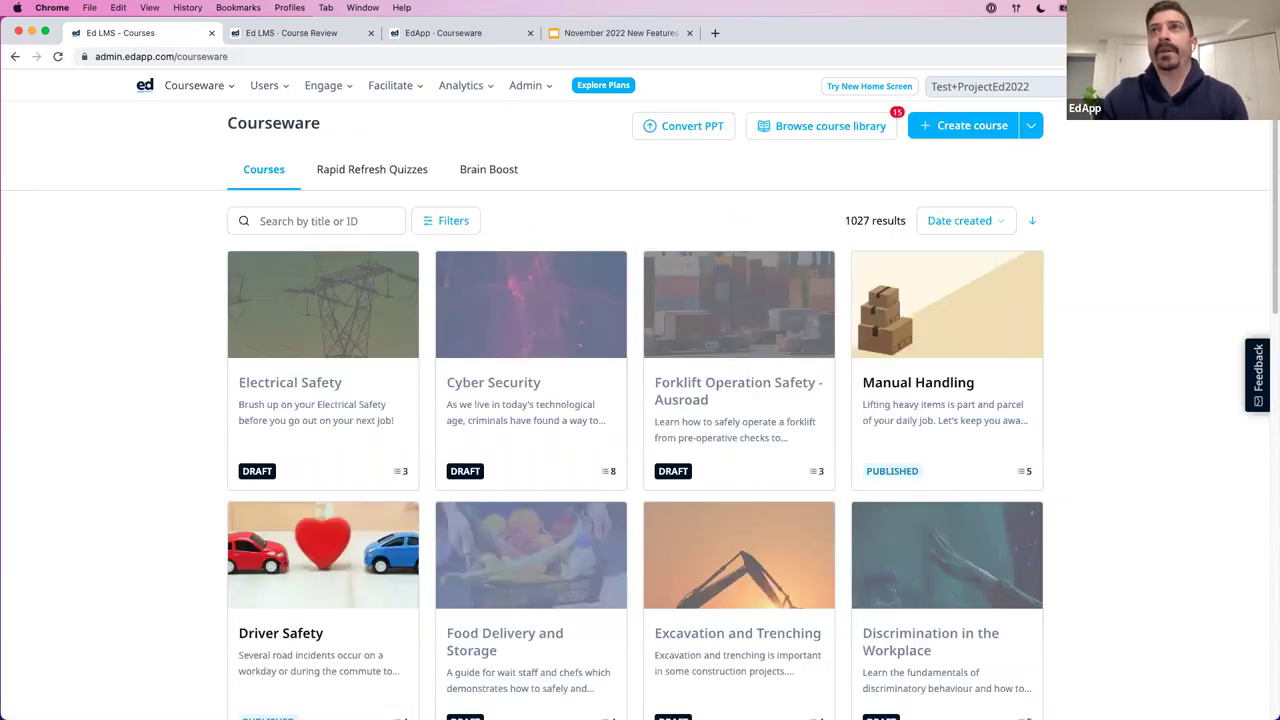
click(1040, 86)
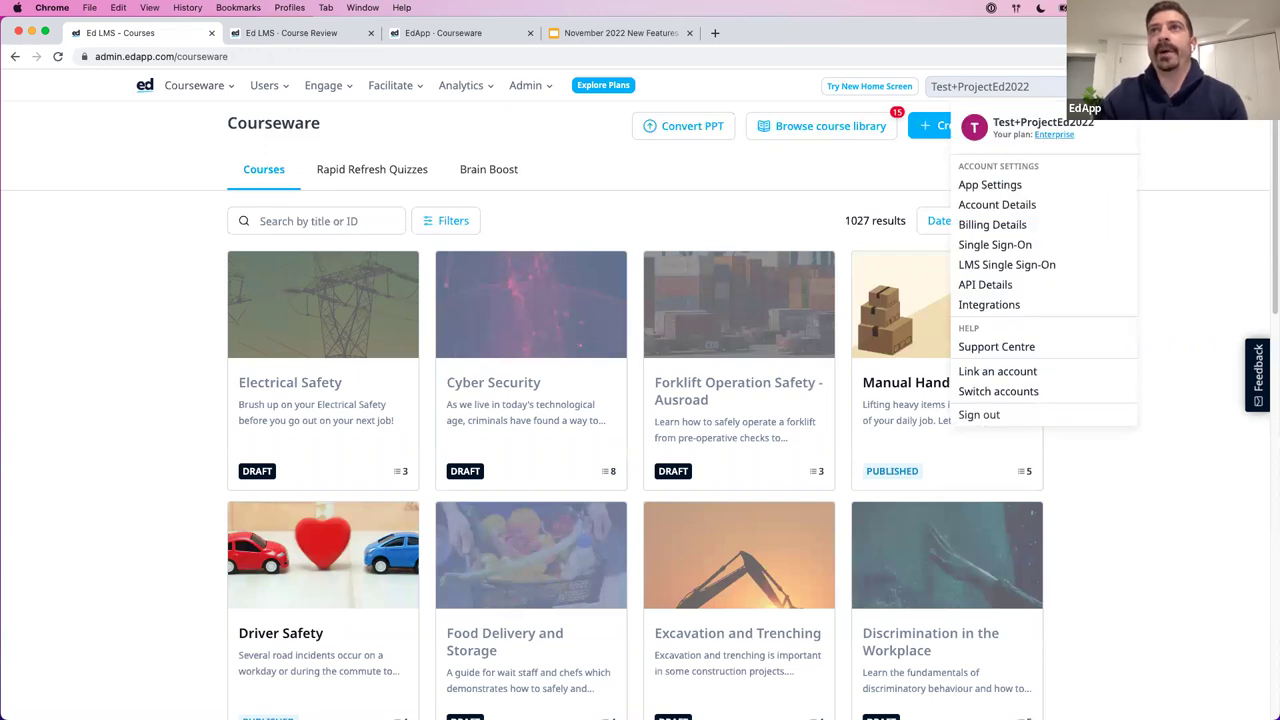
click(1035, 185)
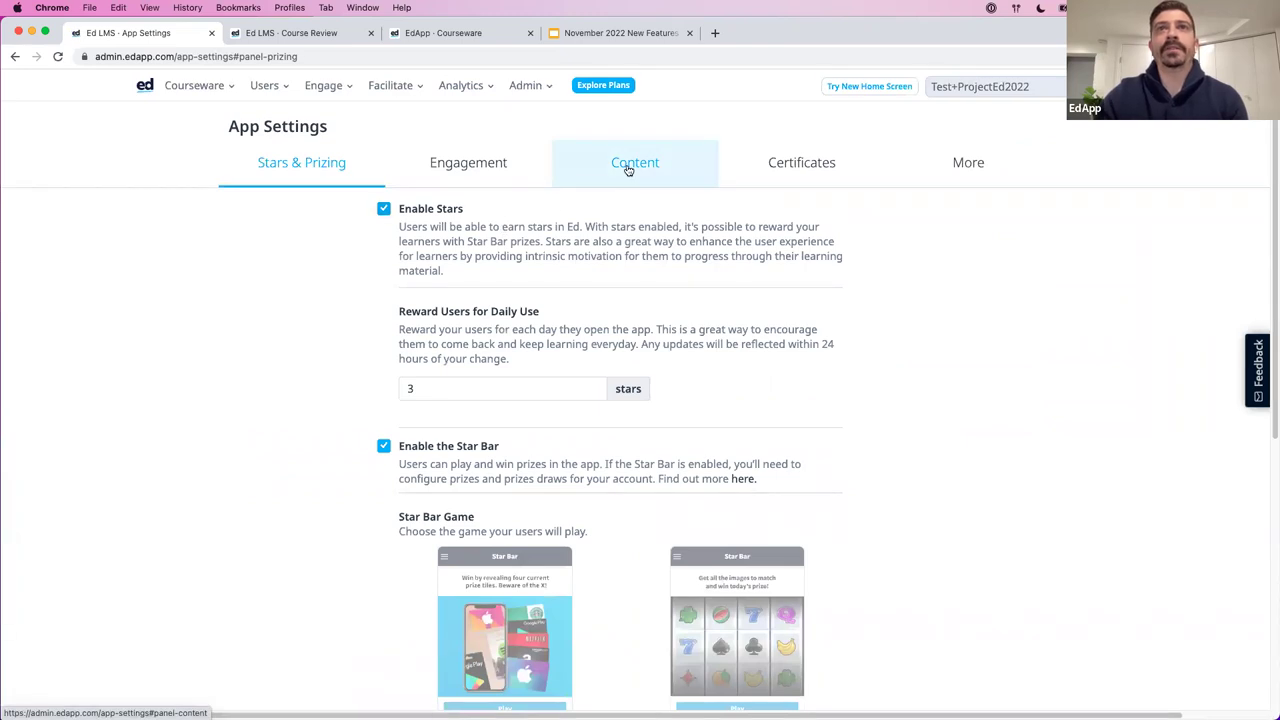
click(627, 169)
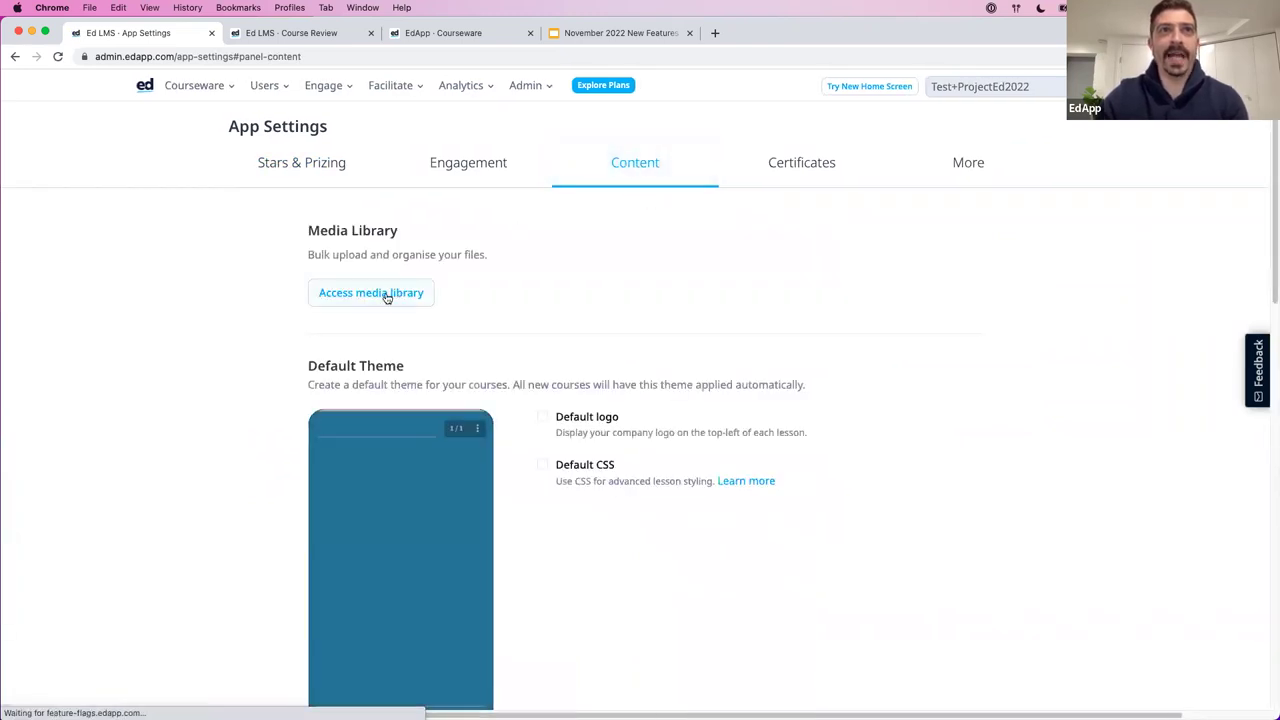
click(389, 296)
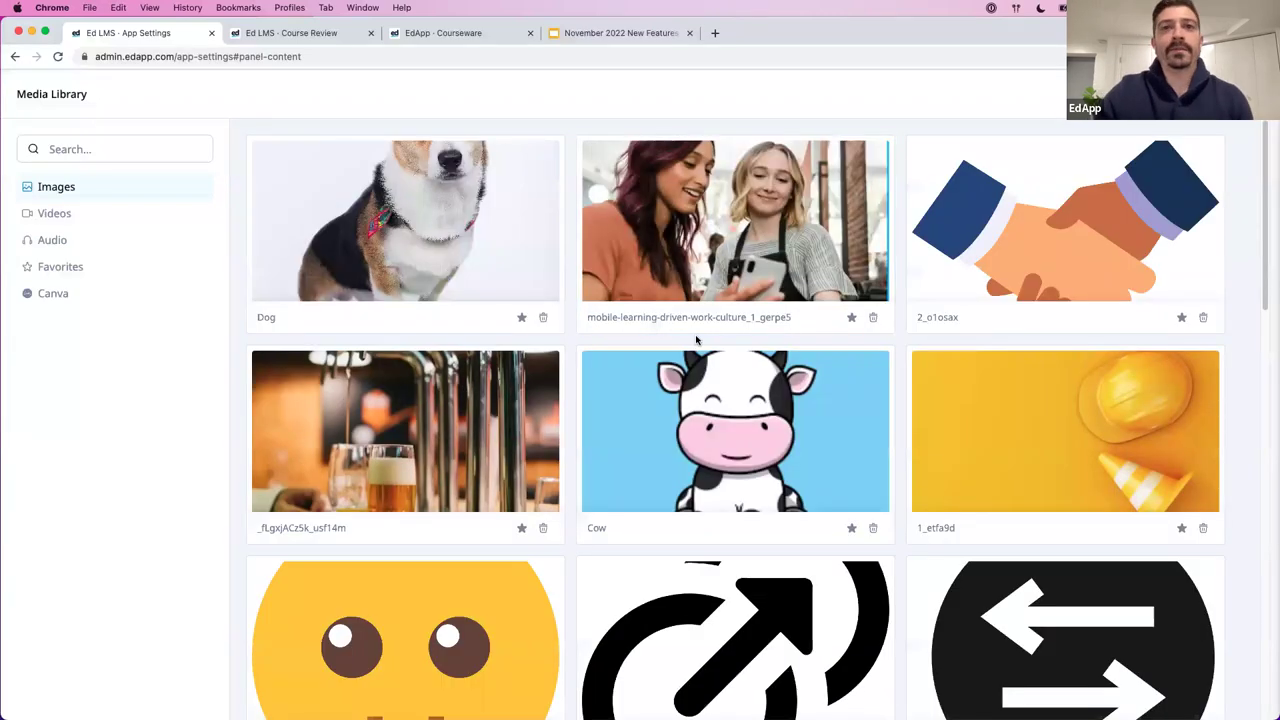
- Look through the media library's images and check the removal confirmation for the 5_qvrwid image without removing it
scroll(903, 380, down, 5)
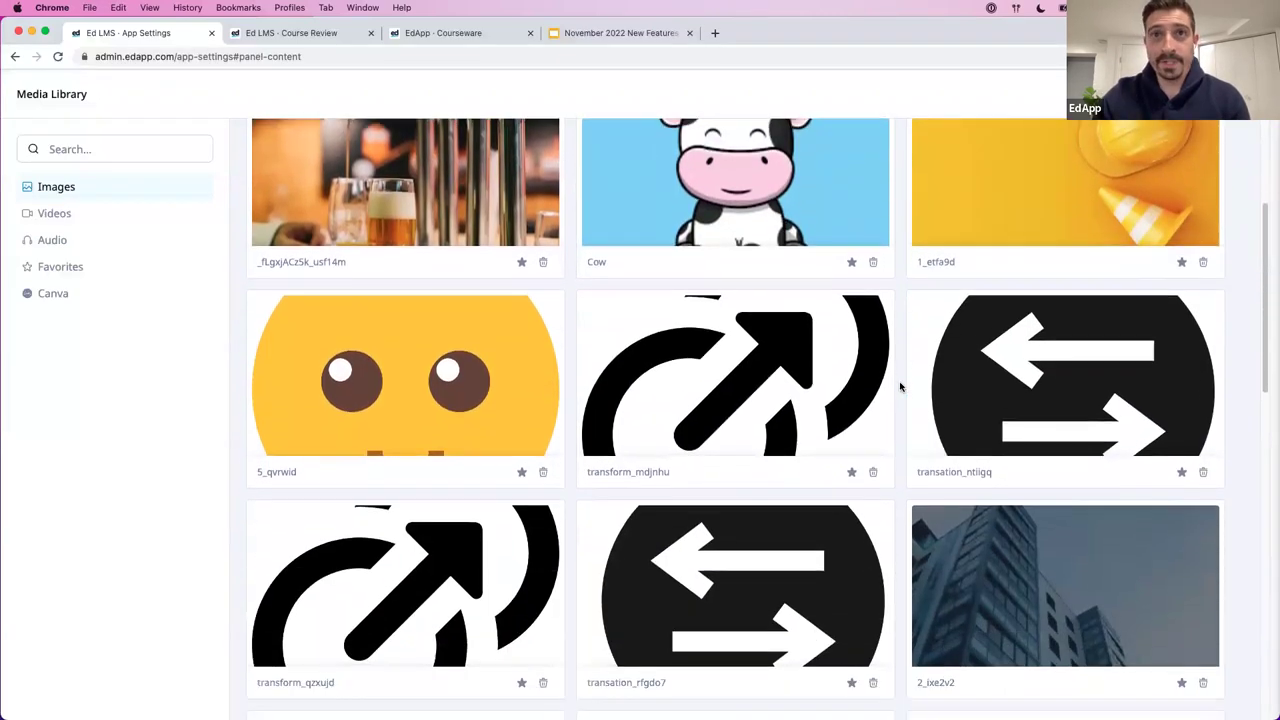
scroll(900, 386, down, 8)
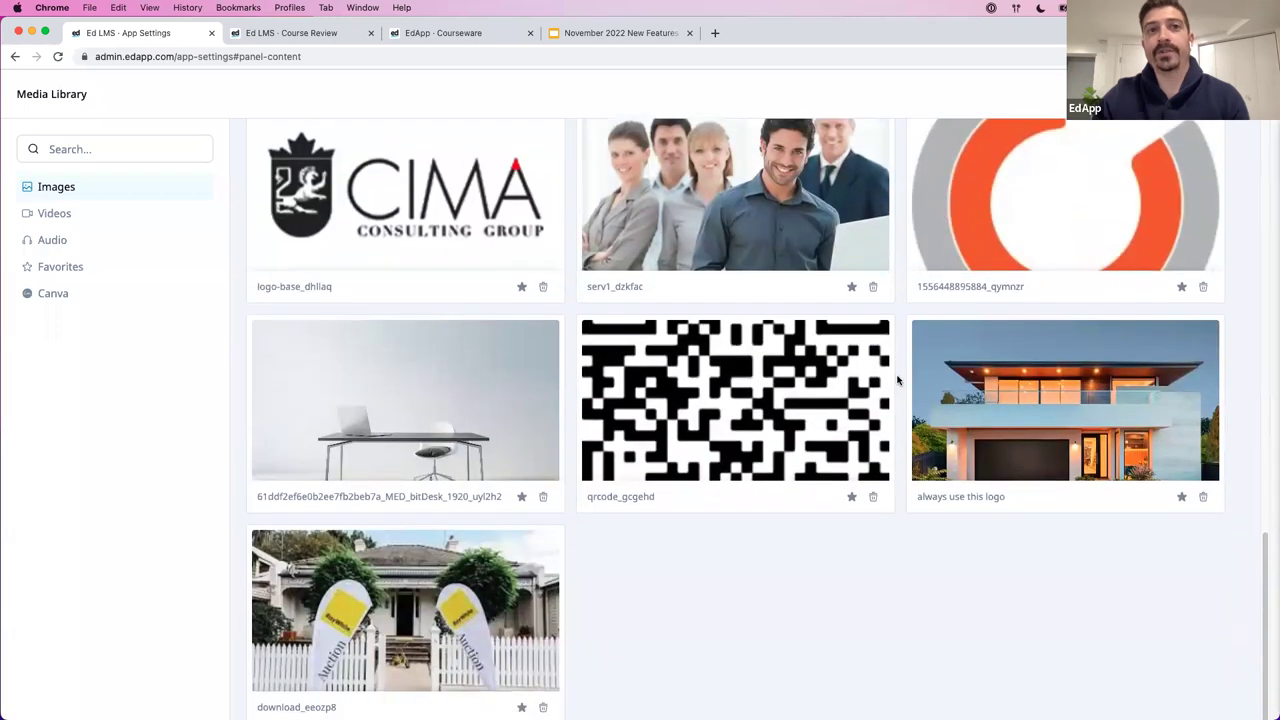
scroll(895, 380, up, 4)
scroll(895, 380, up, 8)
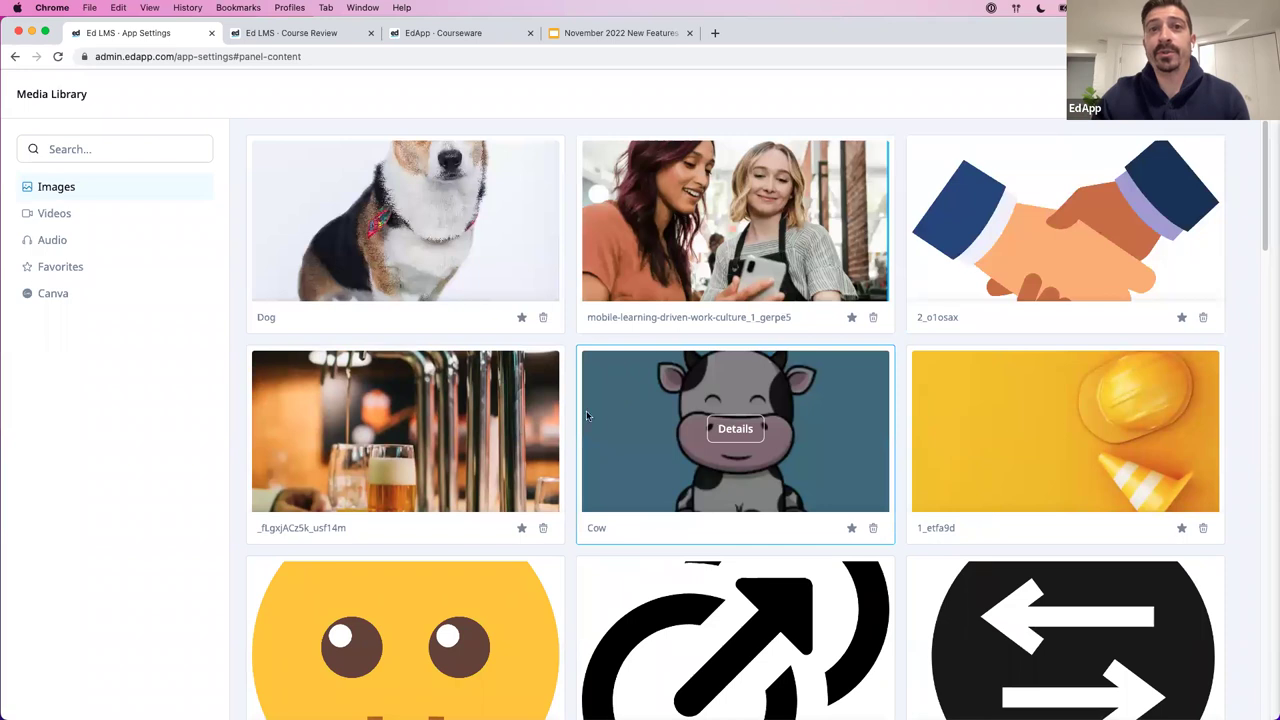
scroll(526, 534, down, 3)
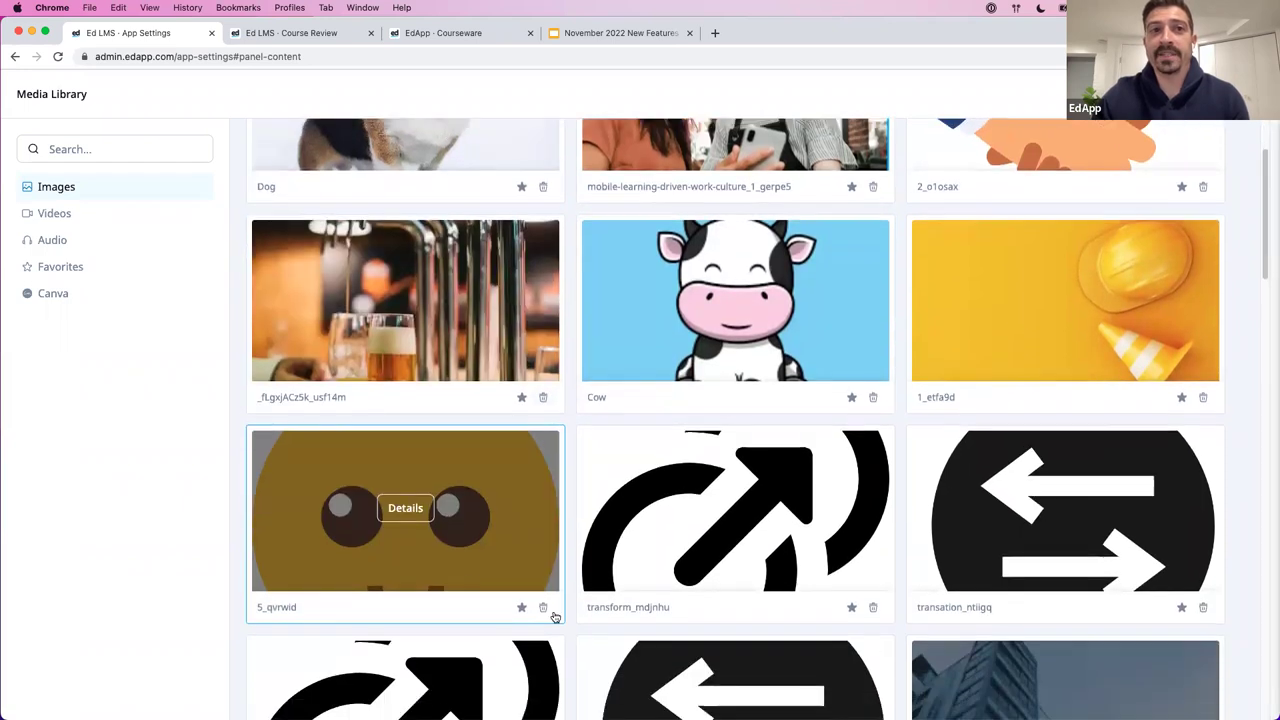
click(543, 608)
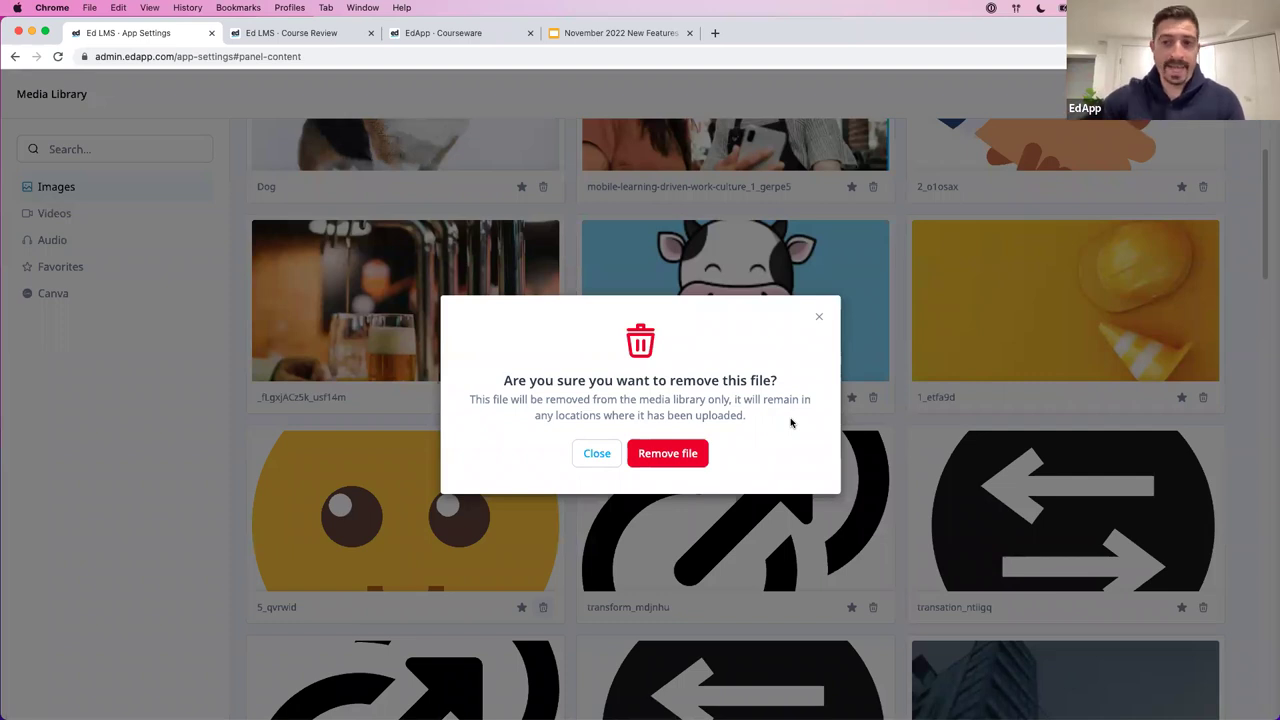
click(818, 316)
scroll(394, 468, up, 2)
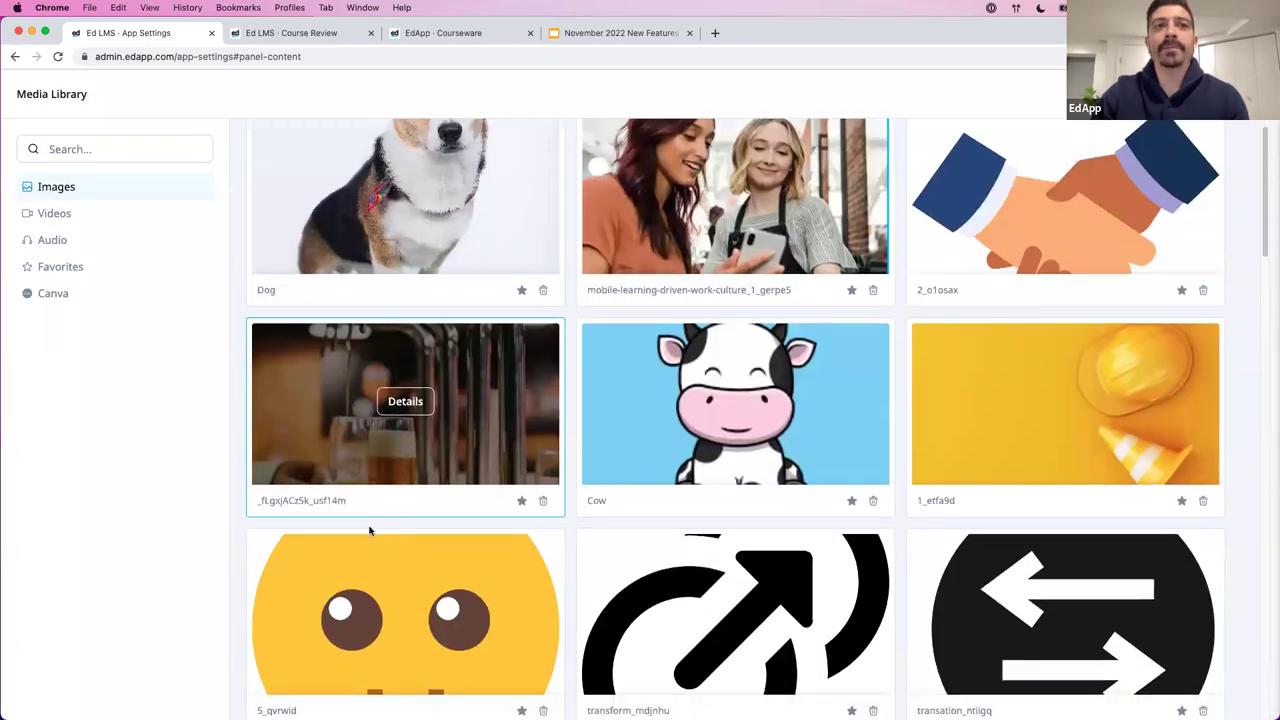
- Set the title of the beer tap image to "Beer" and save its details
scroll(410, 400, down, 2)
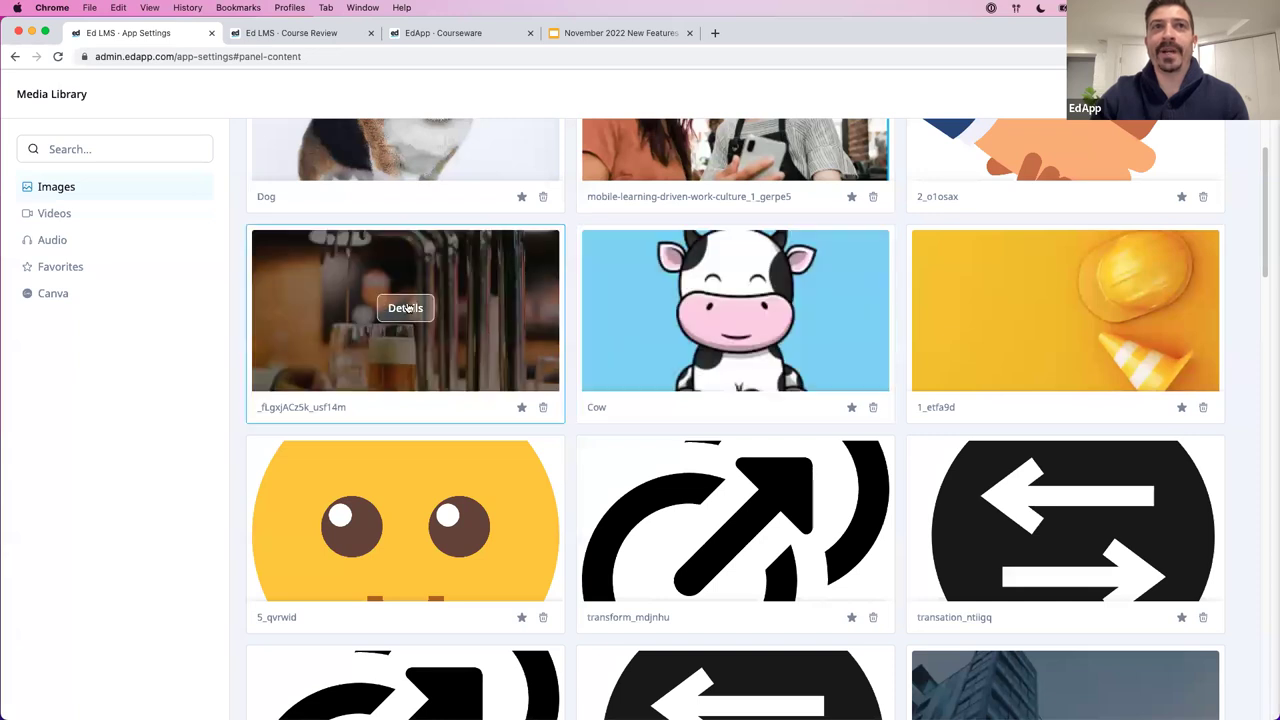
click(406, 308)
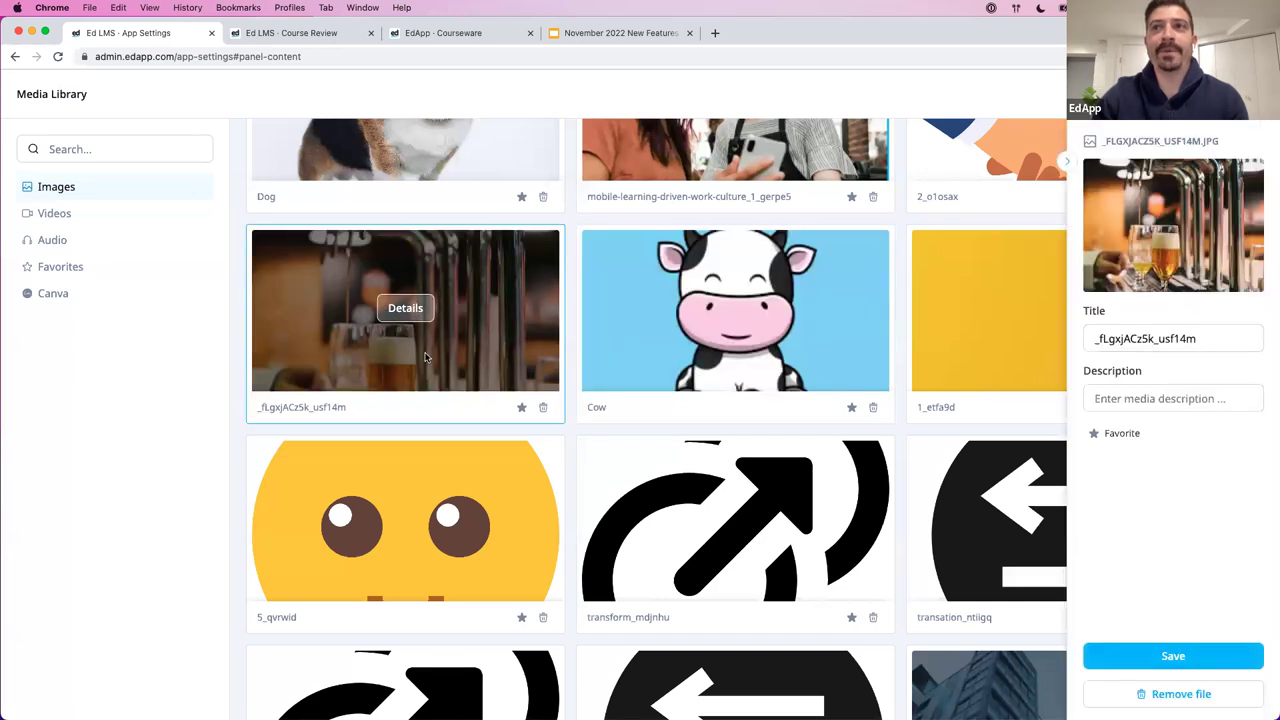
drag(1204, 336, 1097, 338)
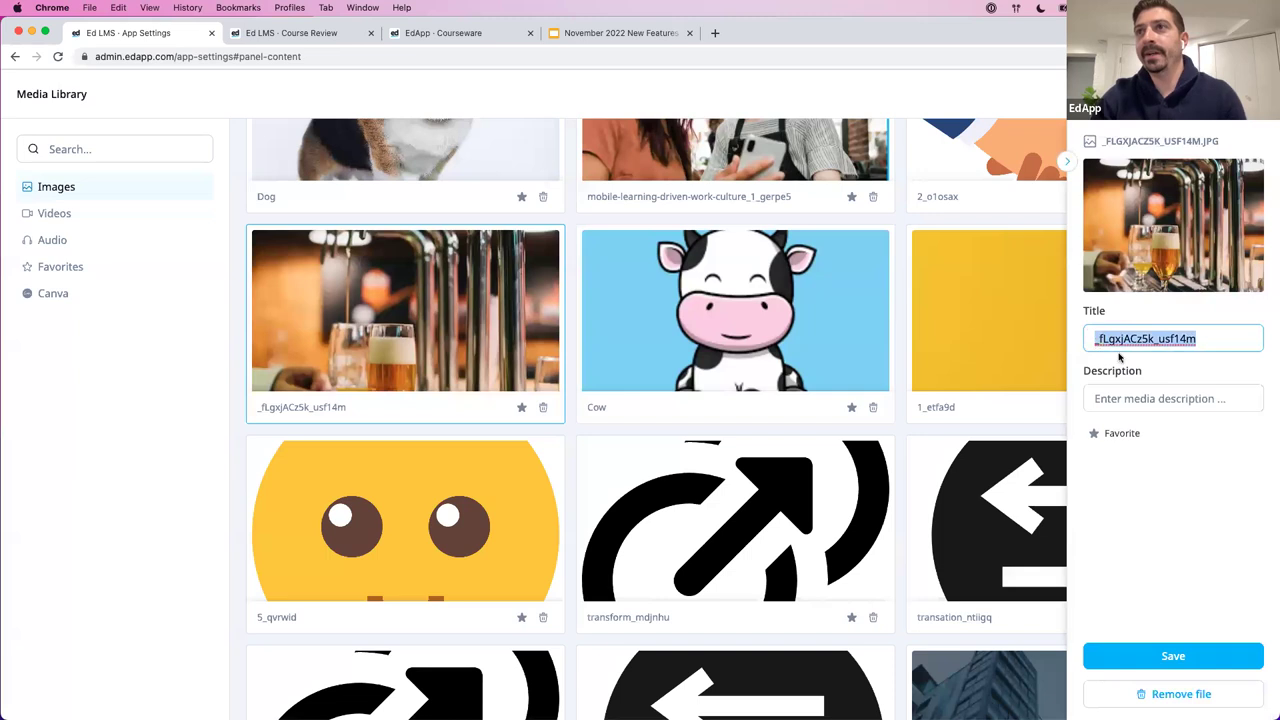
text(Beer)
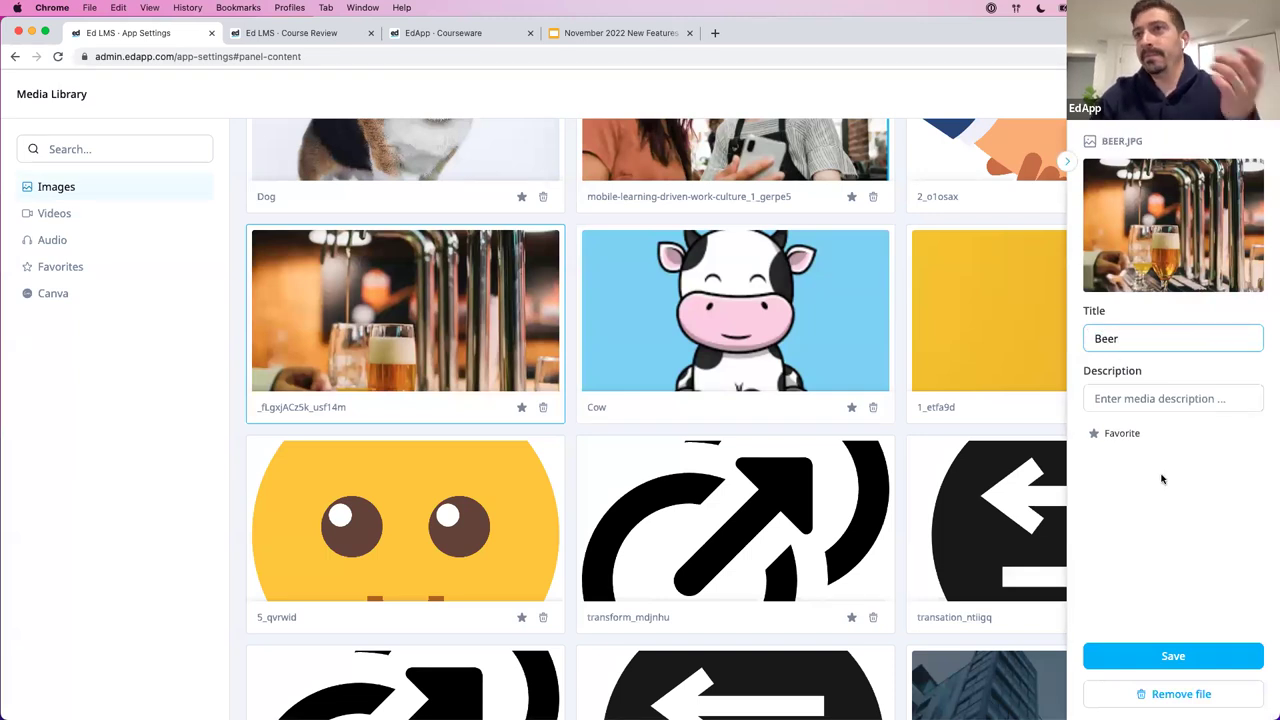
click(1181, 399)
click(1180, 658)
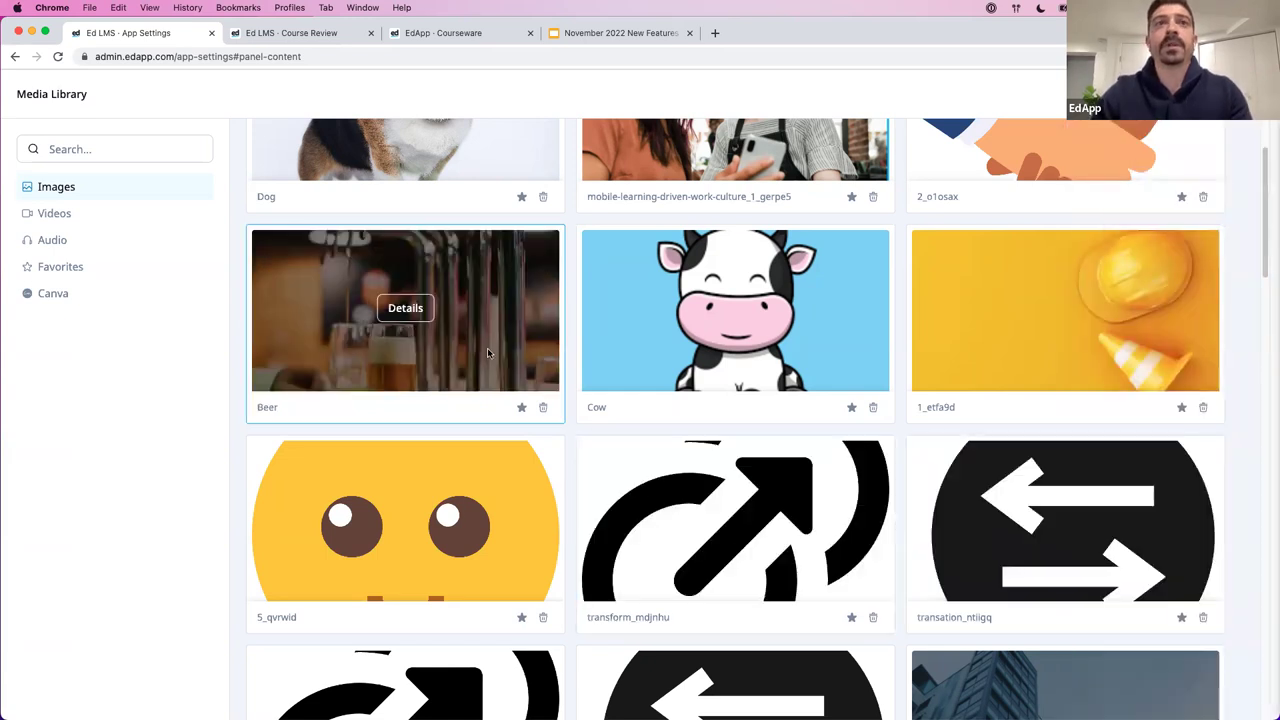
- Review the saved details of the Beer image
click(408, 310)
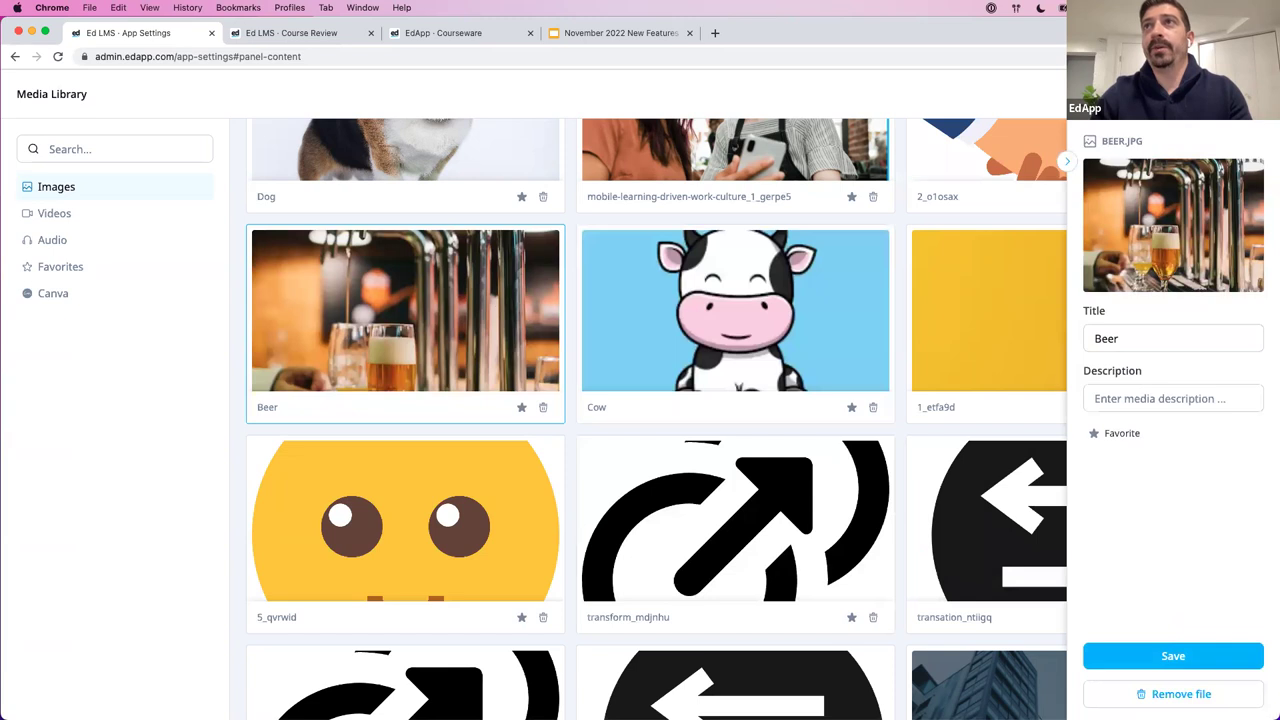
key(Escape)
click(420, 298)
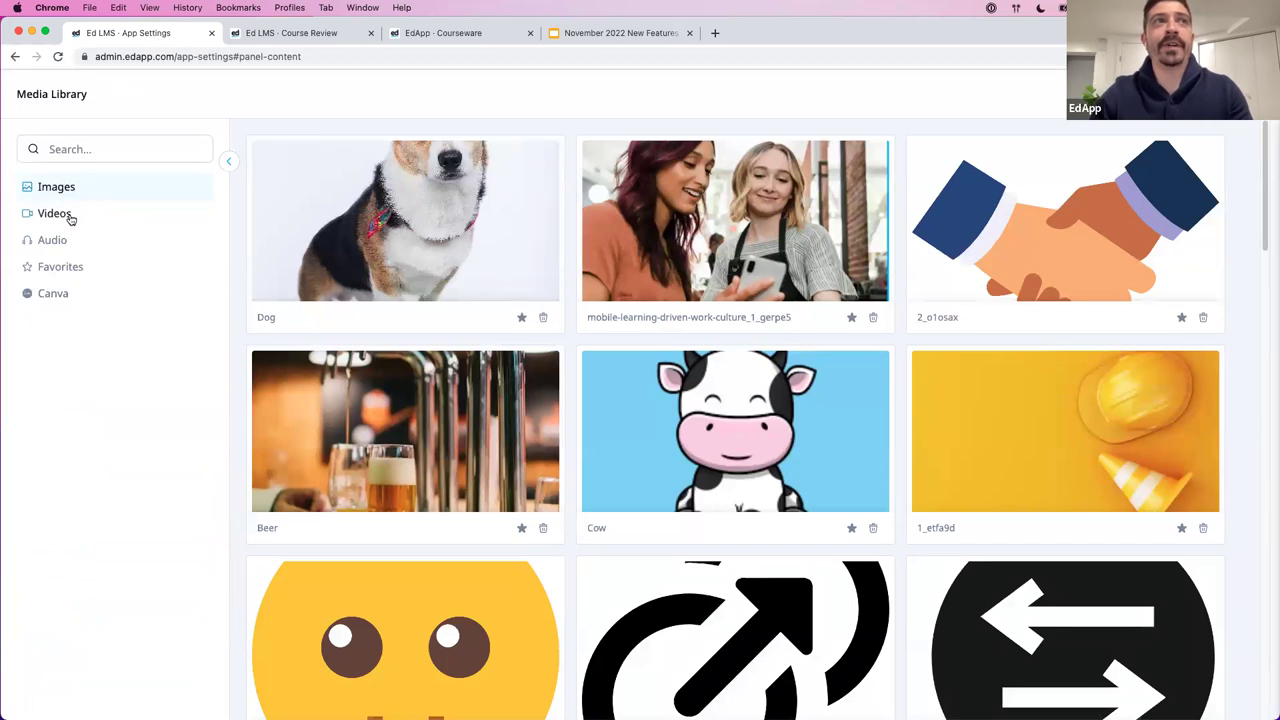
- Look through the videos, audio and favorites sections of the media library
click(70, 216)
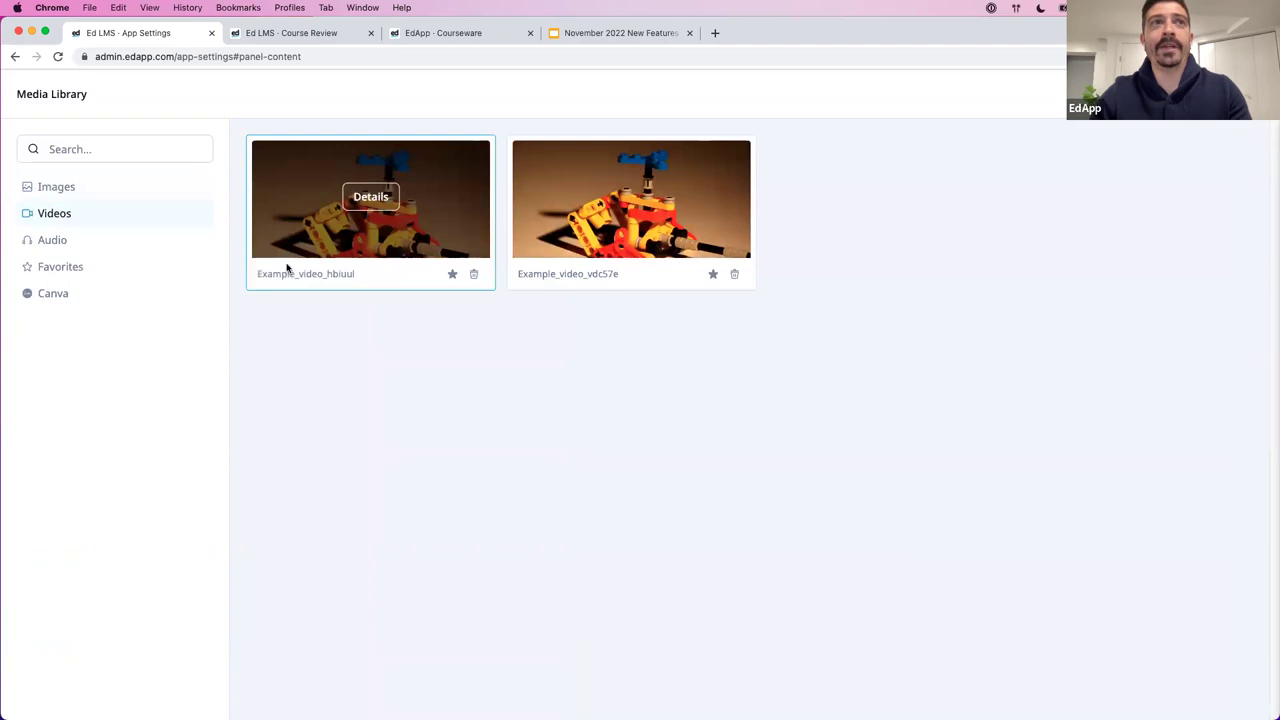
click(88, 245)
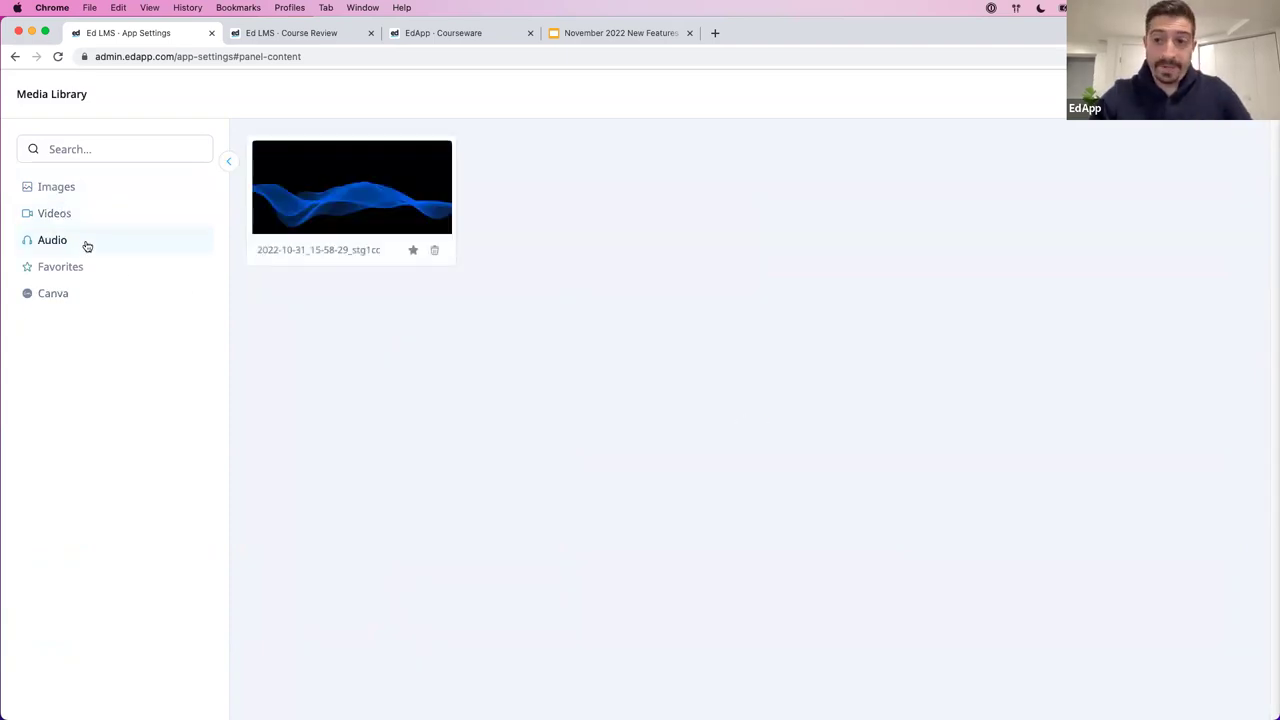
click(86, 190)
click(40, 268)
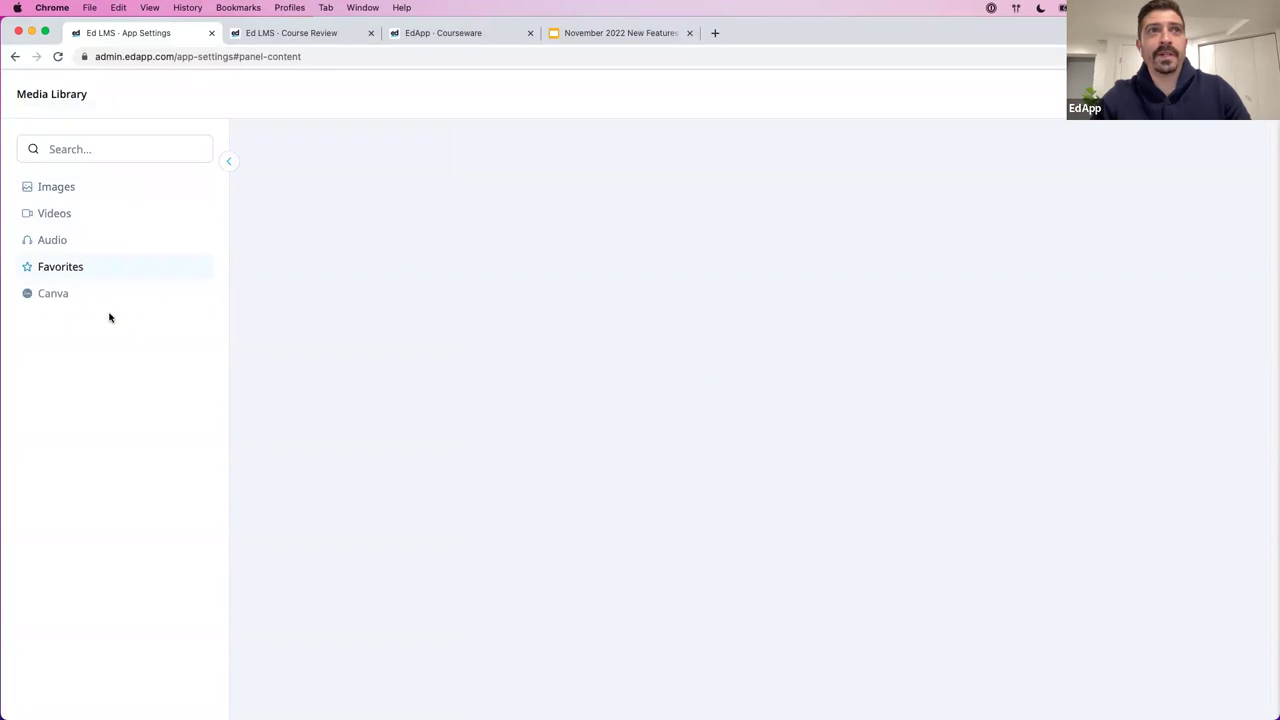
- Mark the Dog image as a favorite and check it in the favorites section
click(94, 199)
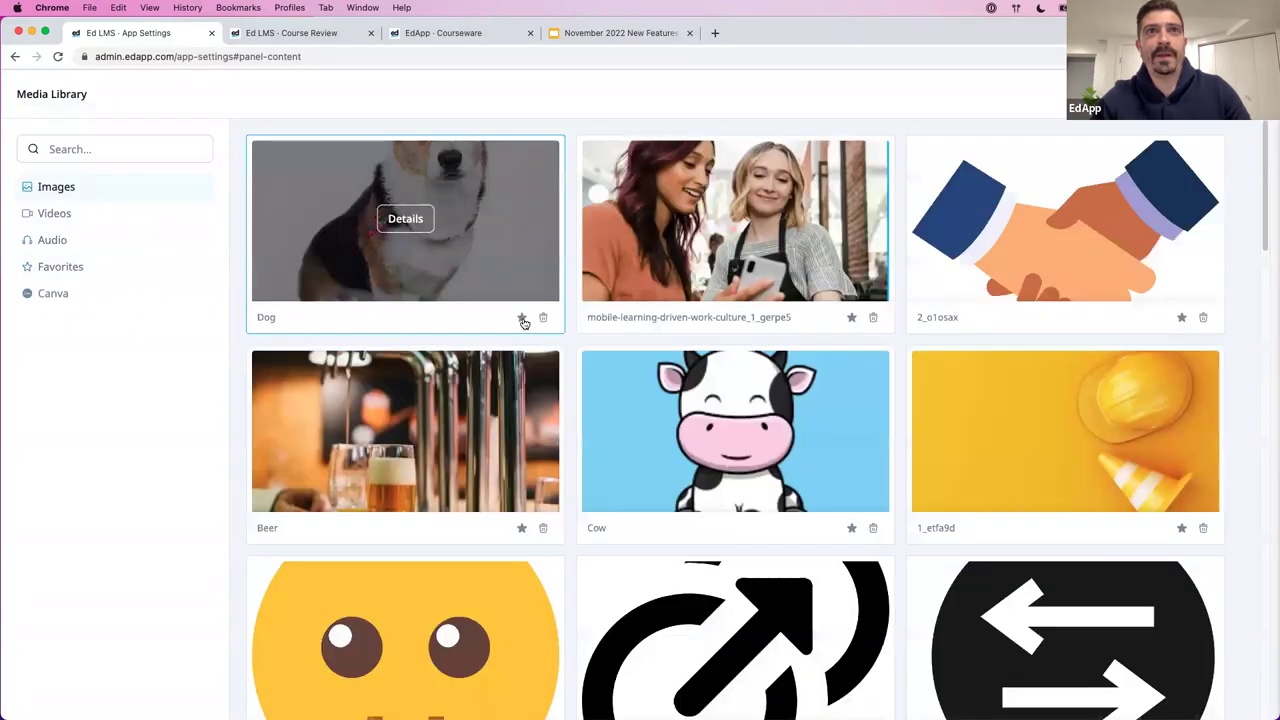
click(75, 270)
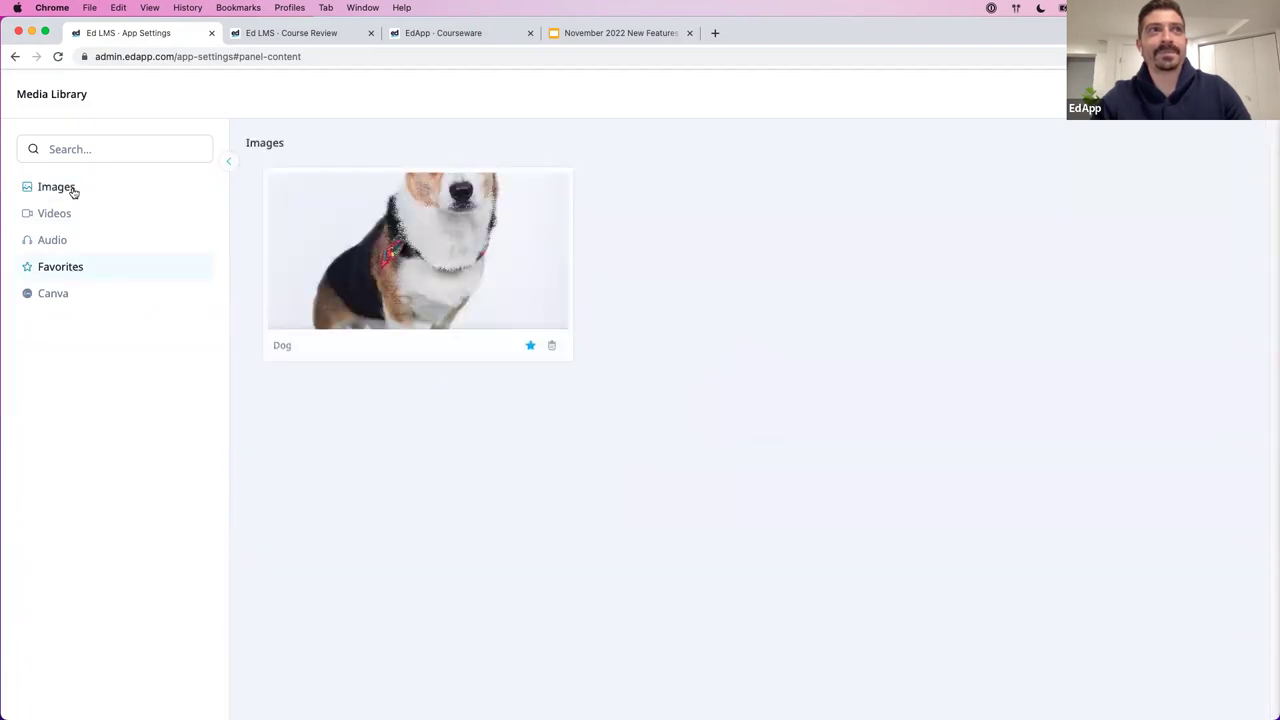
- Open a blank Canva design from the media library and search its photos for "dog"
click(66, 296)
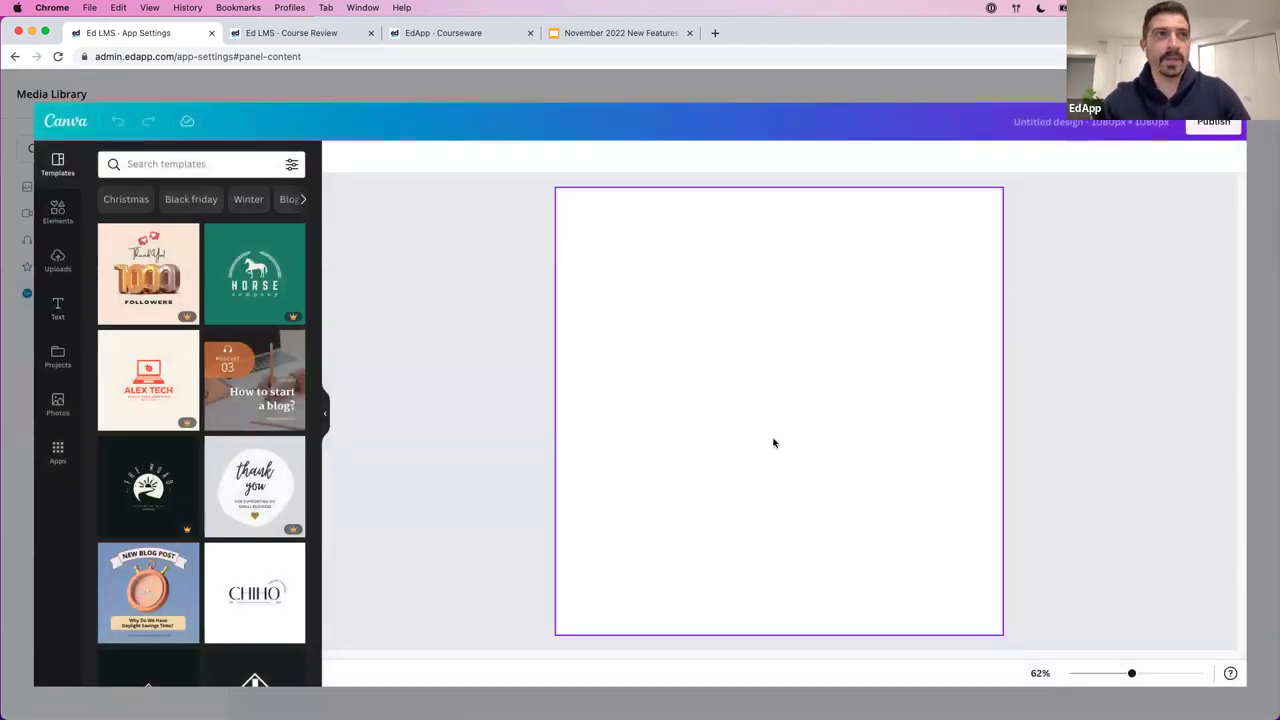
click(55, 403)
click(215, 166)
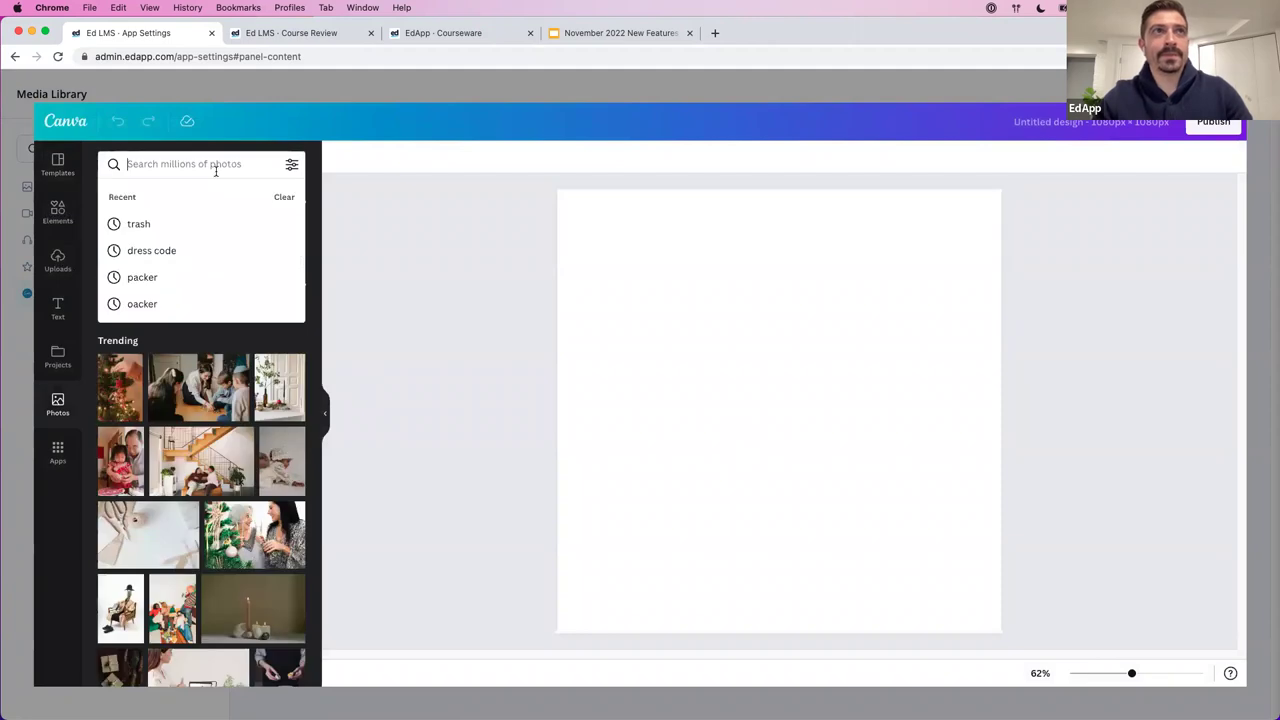
text(dog)
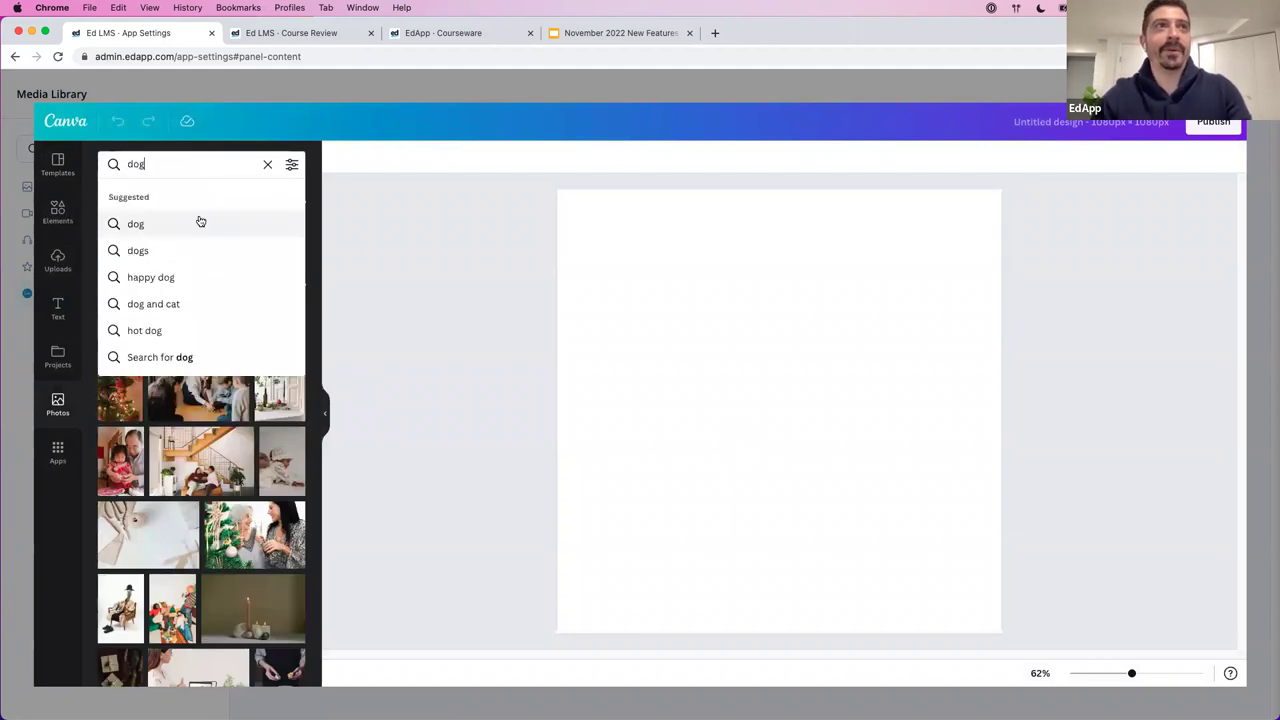
click(197, 220)
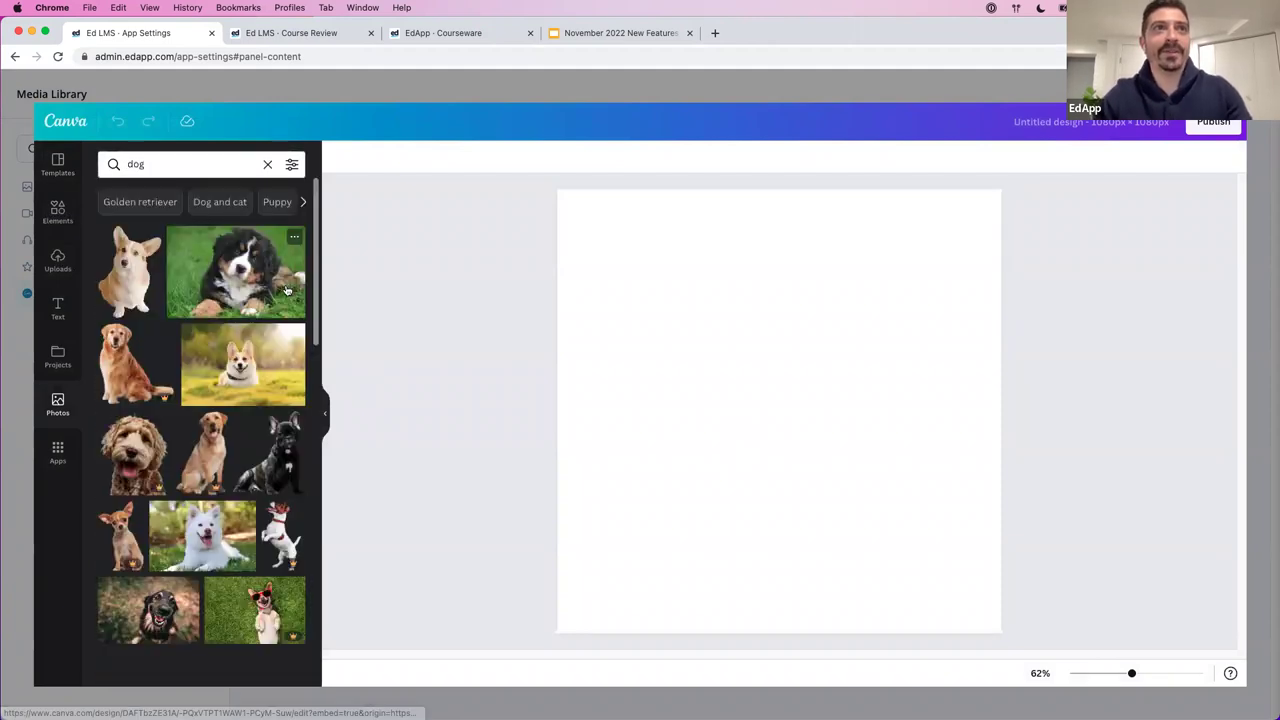
- Add the corgi photo to the Canva design and try to publish it
click(139, 291)
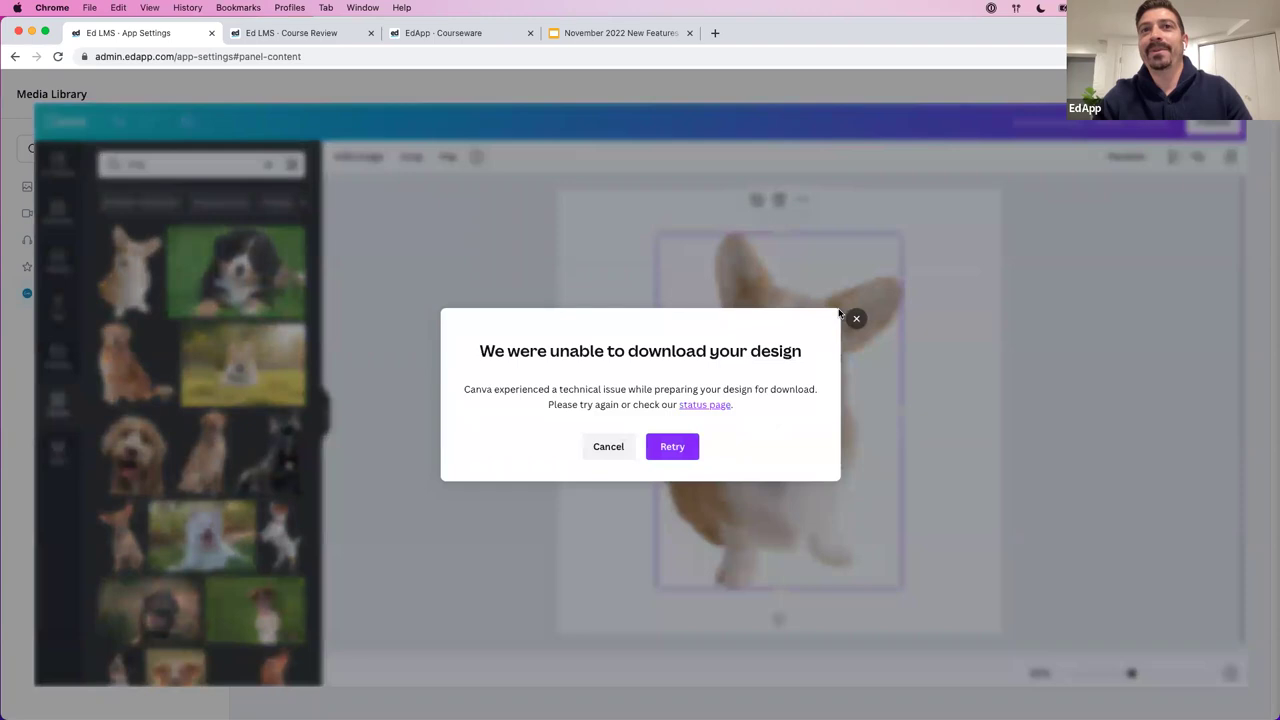
click(856, 318)
- Add the black puppy photo on grass to the design, delete the other dog photos, and try to publish it
click(229, 277)
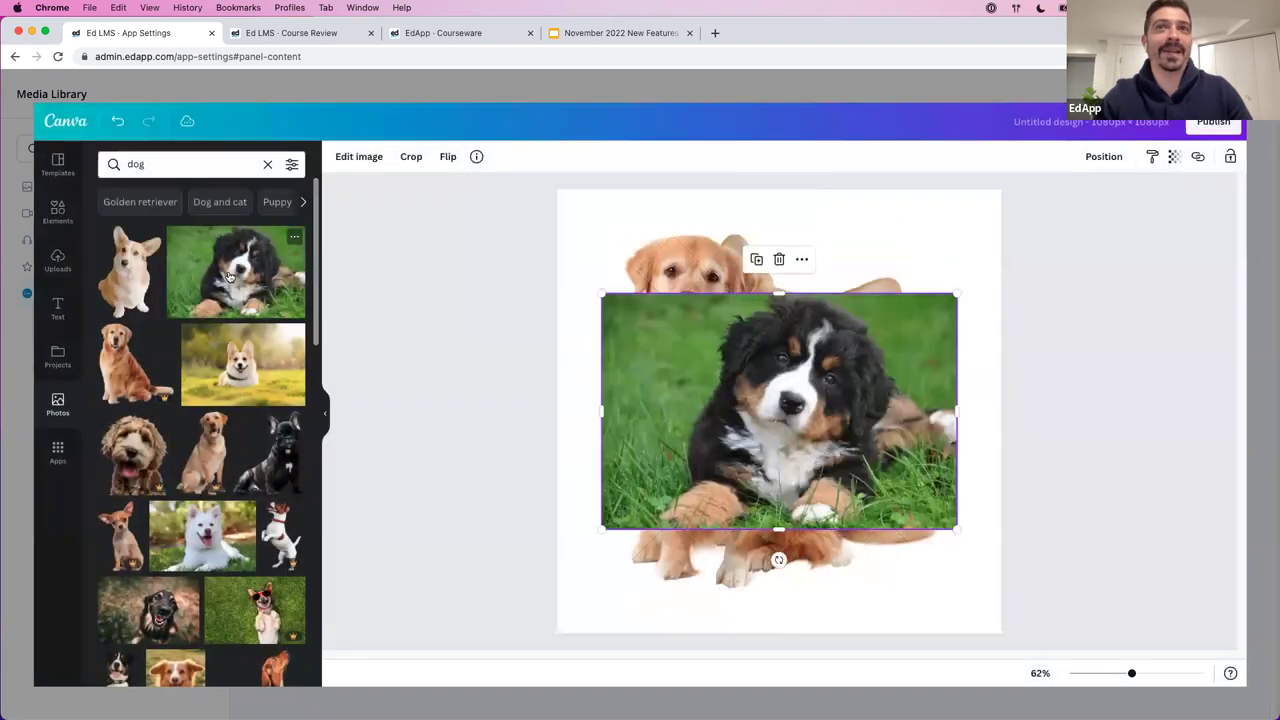
click(925, 279)
click(755, 267)
key(Delete)
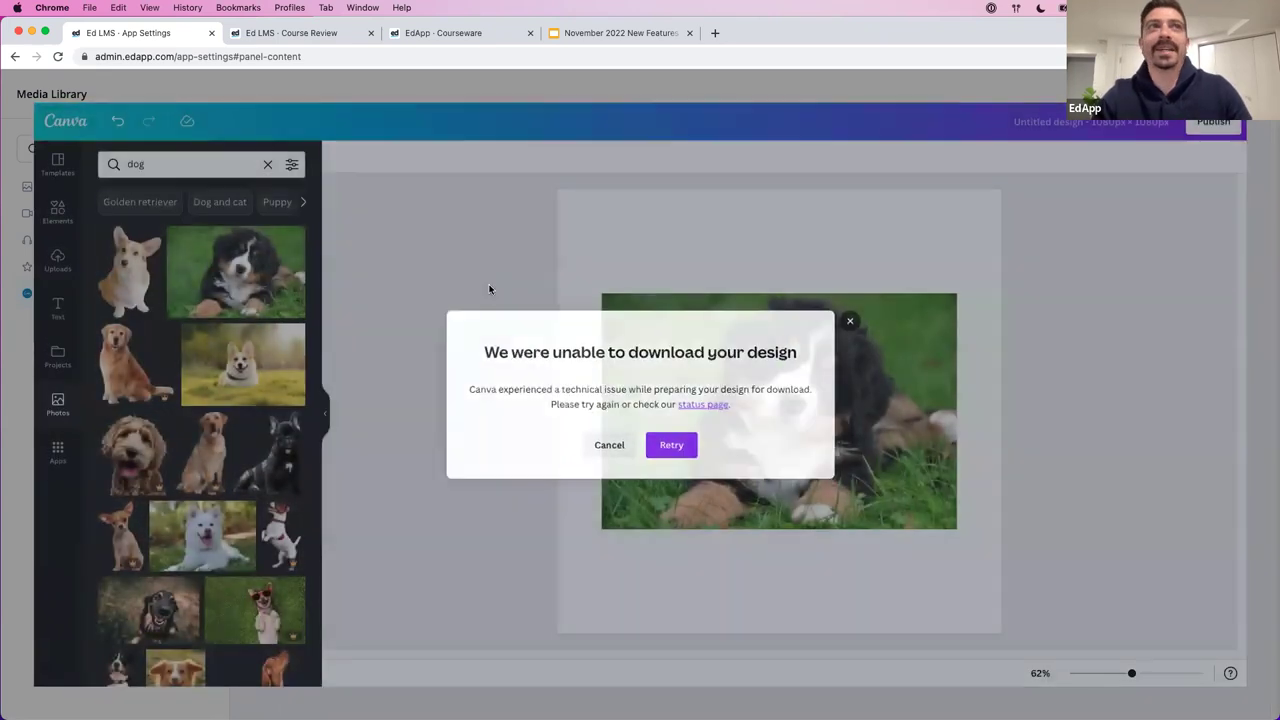
click(609, 445)
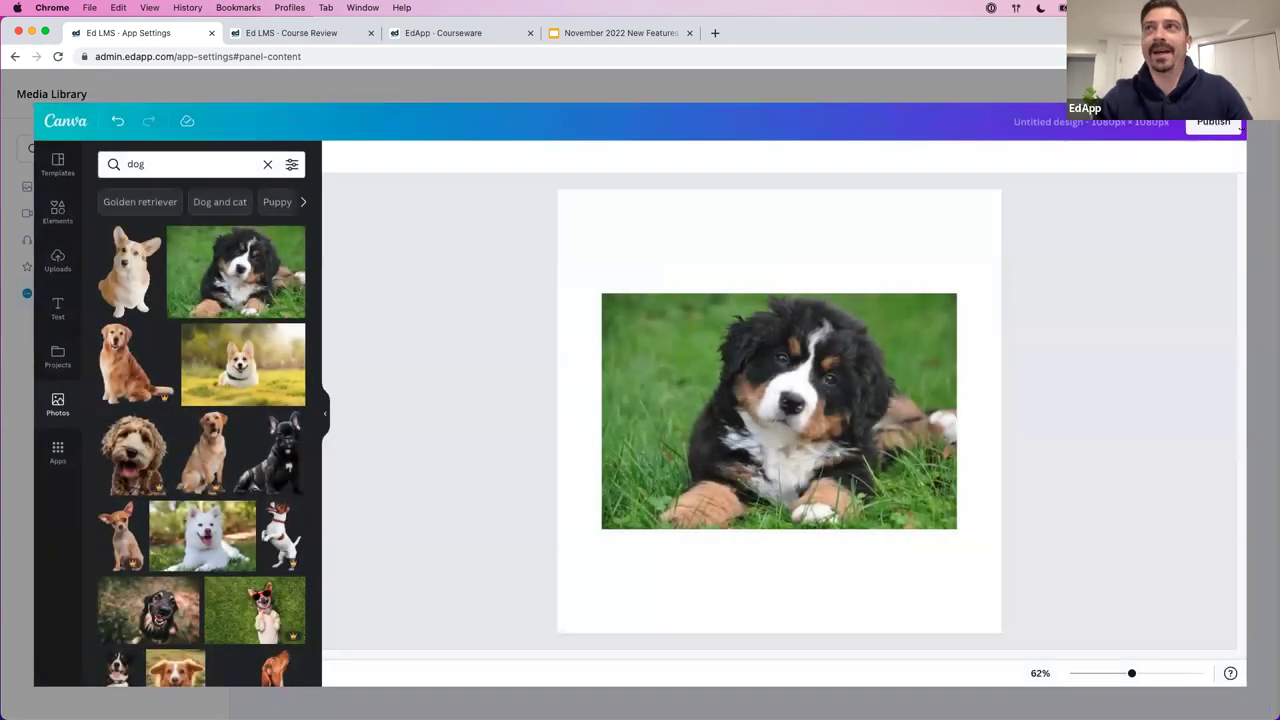
click(1213, 121)
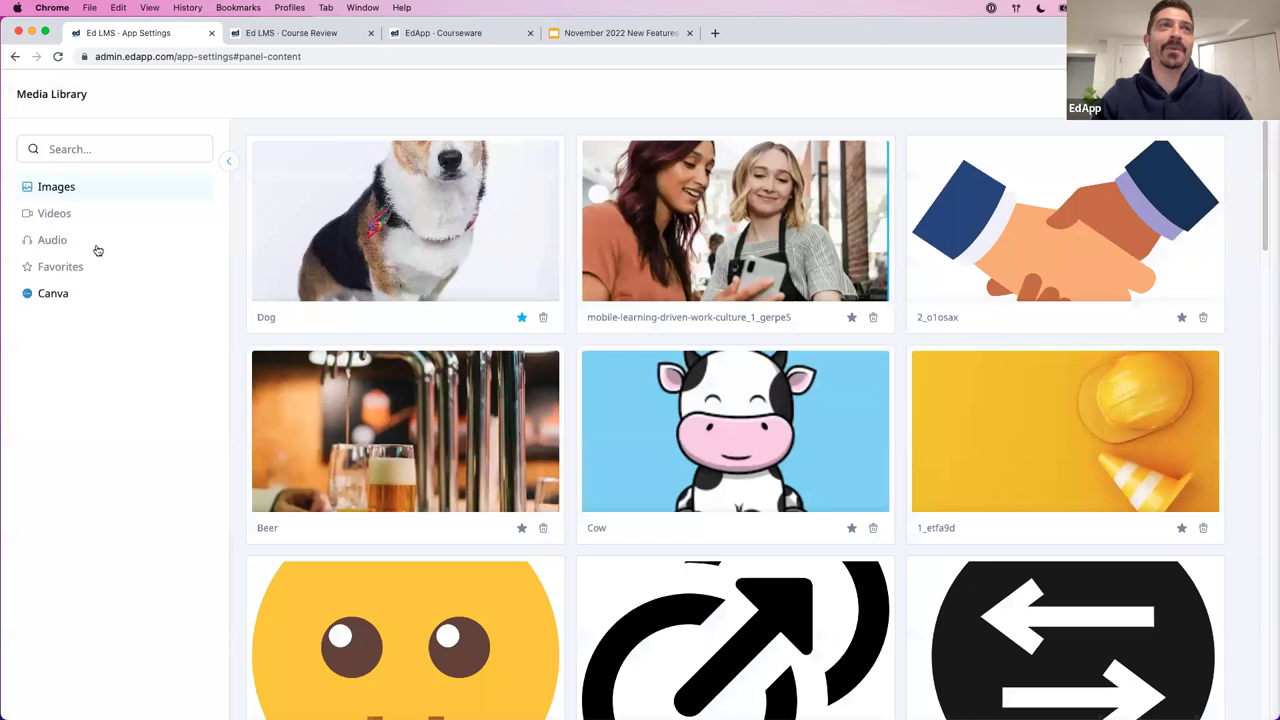
- Collapse the media library's category sidebar and expand it again
click(228, 163)
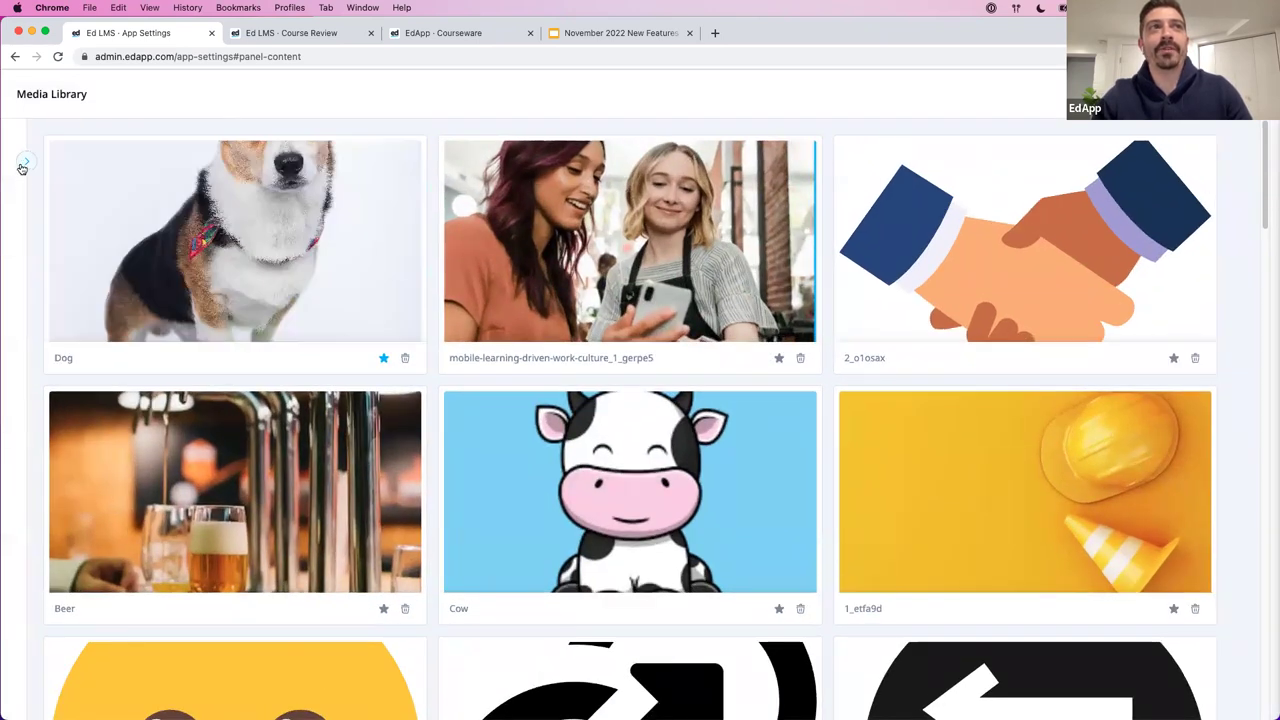
click(38, 200)
click(228, 162)
click(26, 161)
- Search the media library for "dog" and clear the search
click(106, 151)
text(dog)
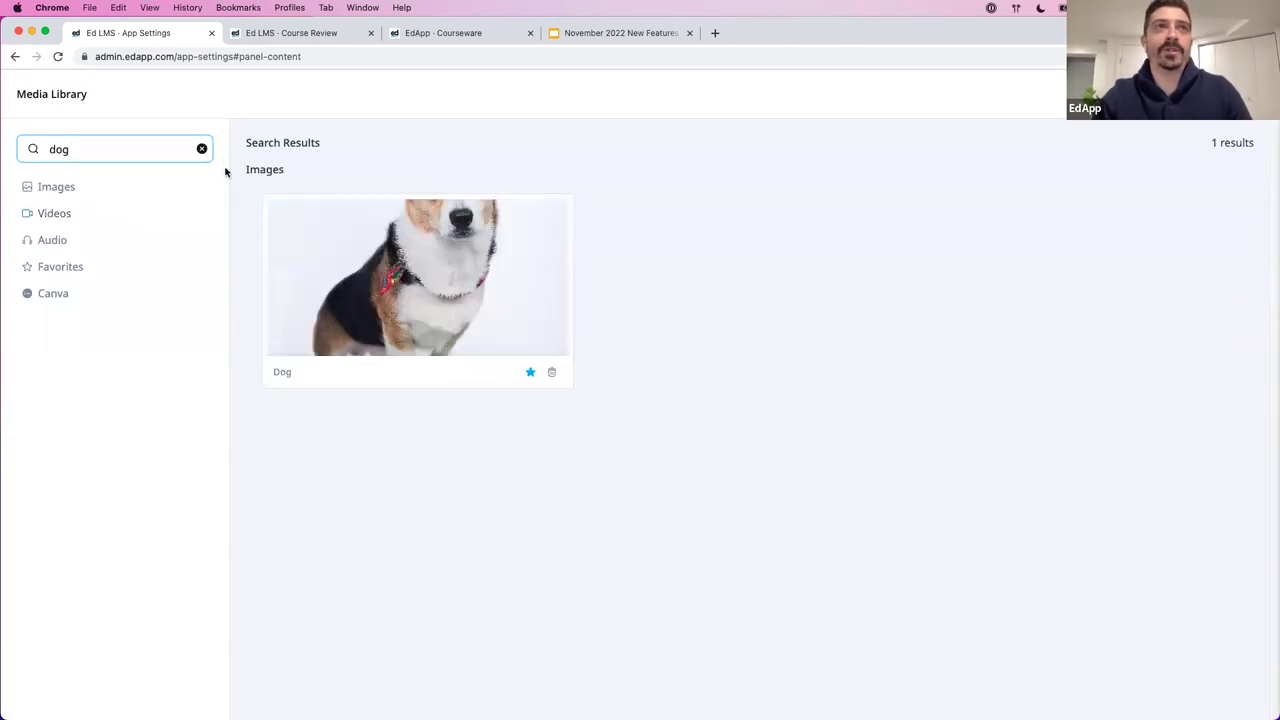
click(201, 148)
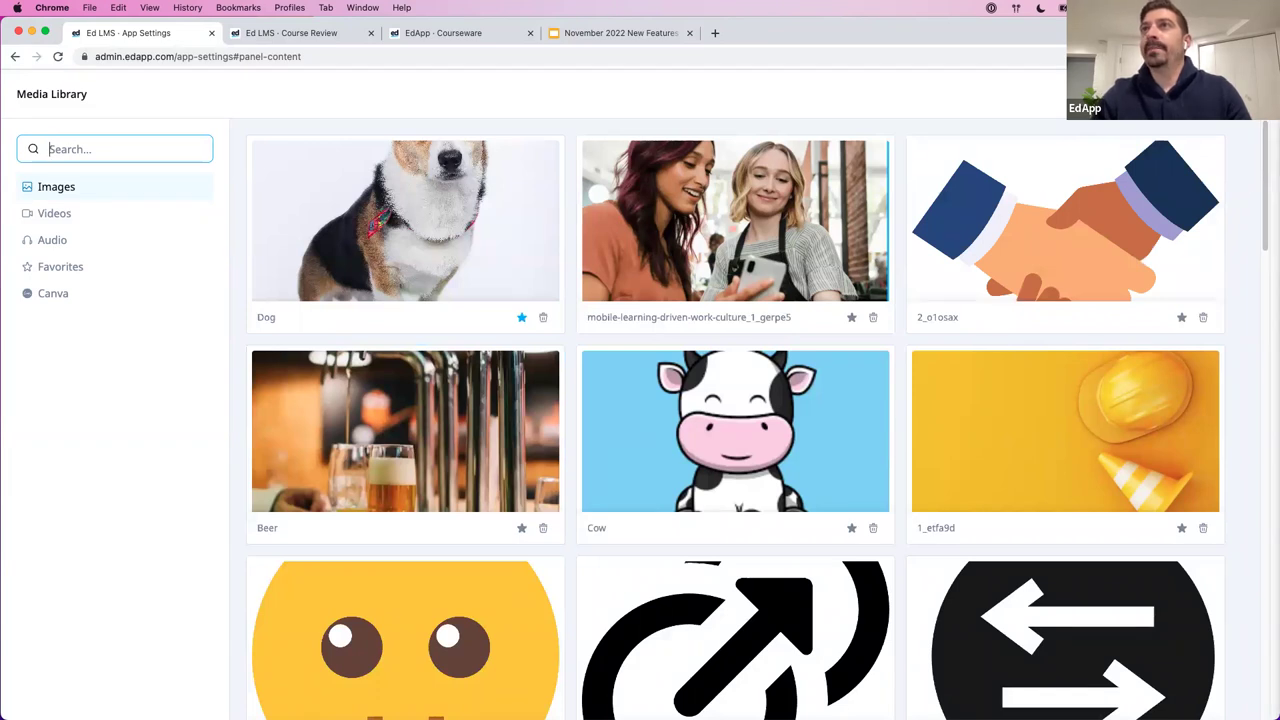
- Leave the media library for the courses list and open the Food Safety Risk Factors lesson of Webinar - Food Safety Hazards for editing
key(Escape)
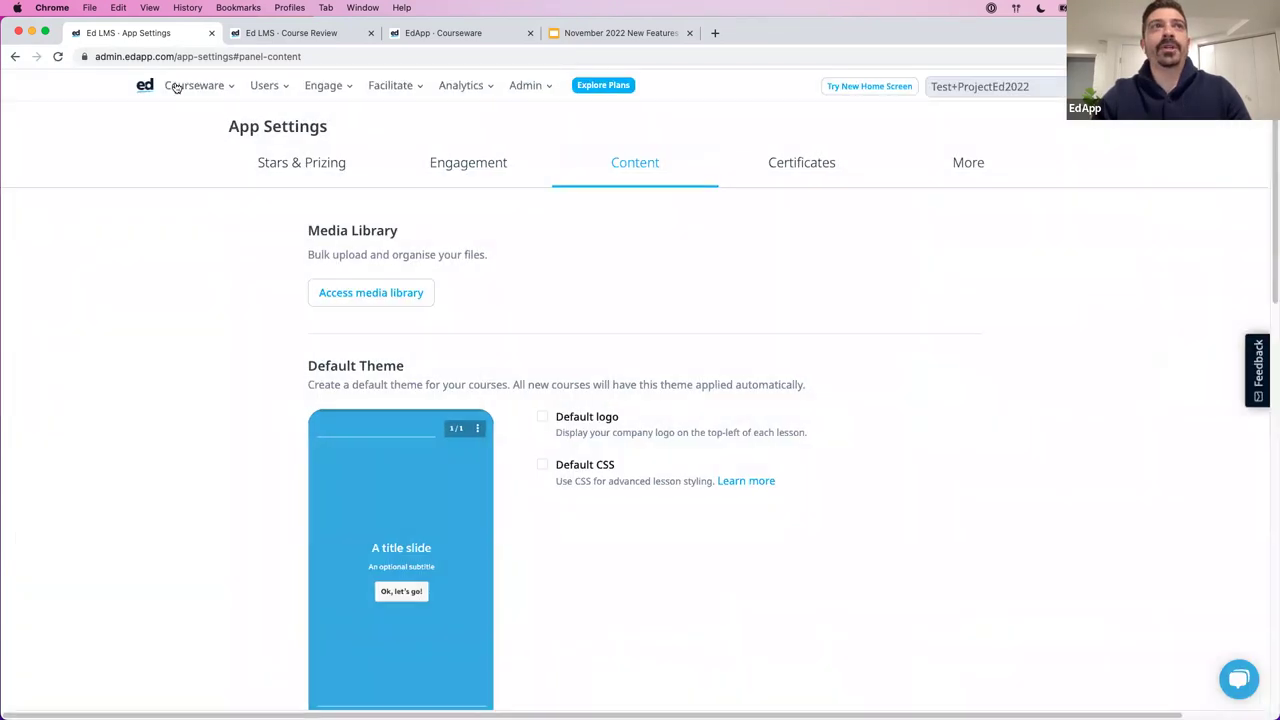
mouse_move(190, 86)
click(186, 113)
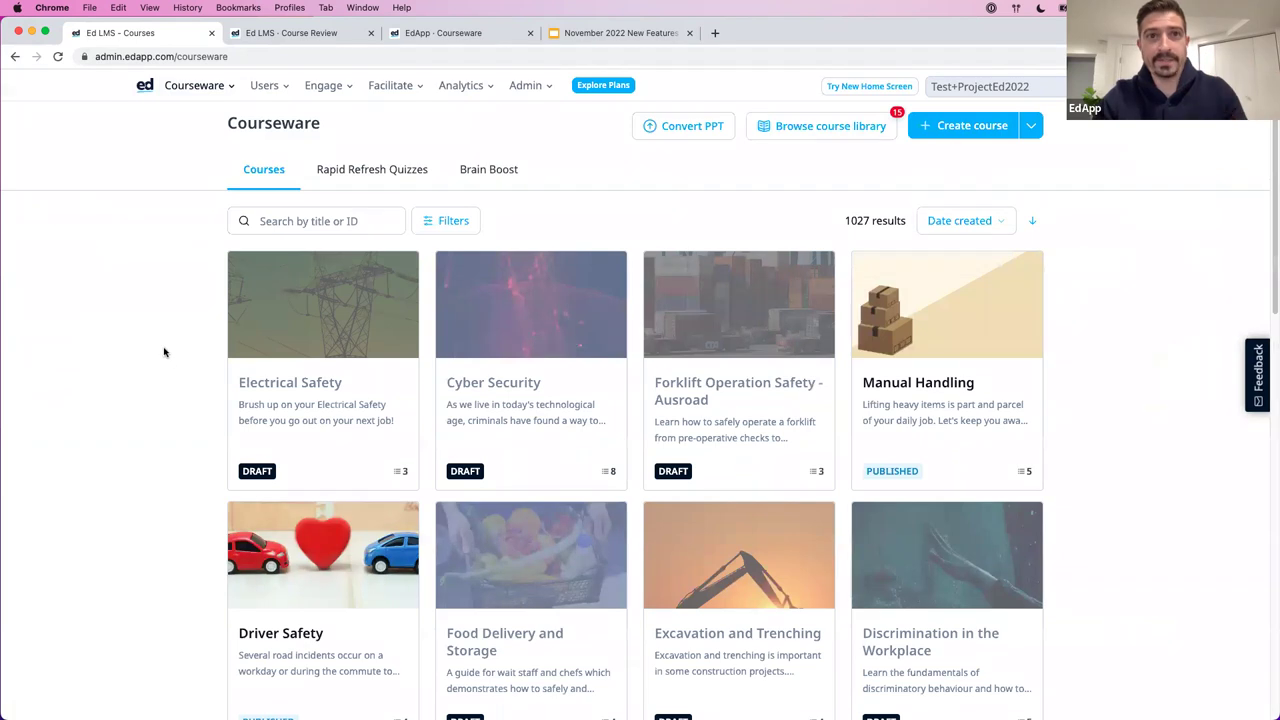
scroll(163, 351, down, 5)
click(769, 464)
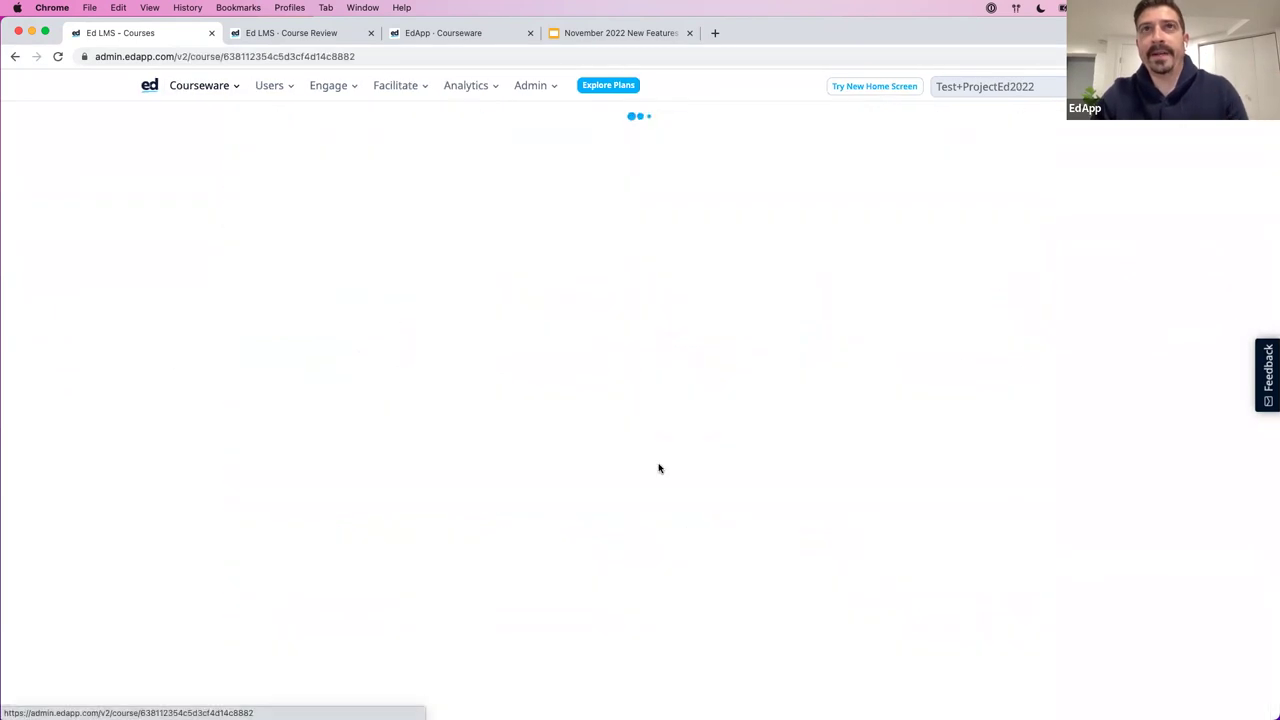
click(412, 460)
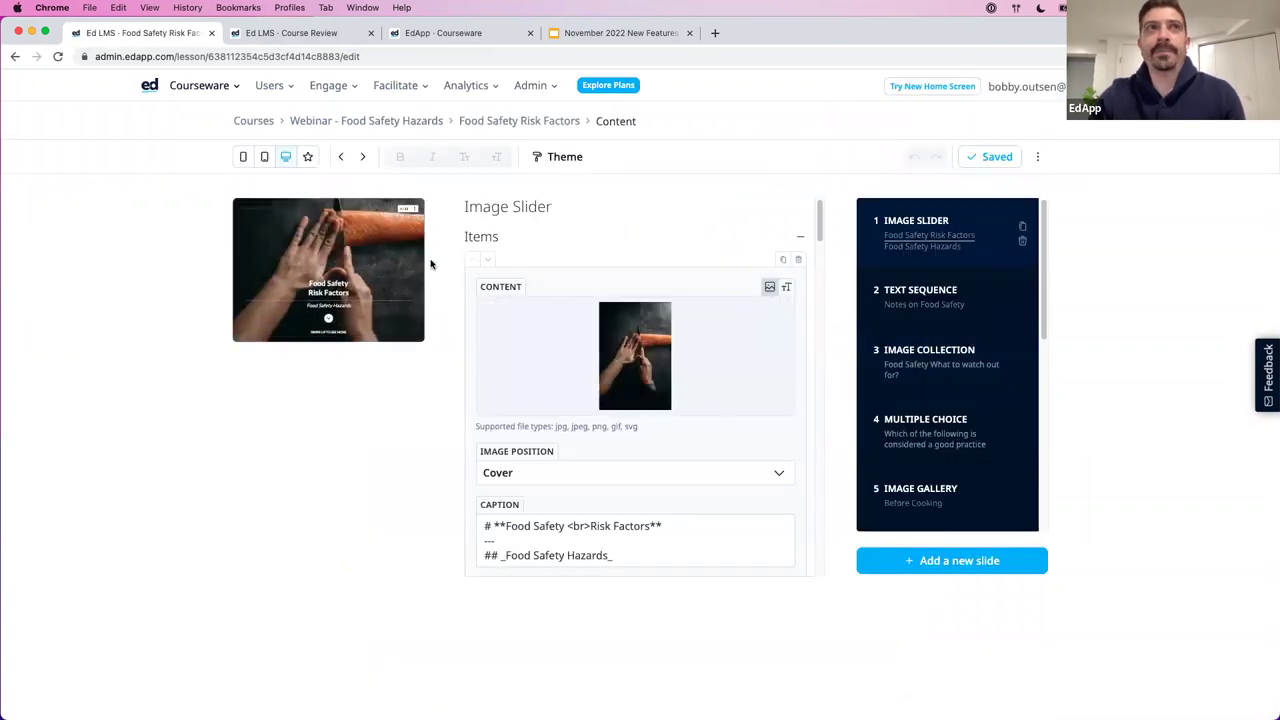
- Switch the lesson to phone preview and replace slide 1's image with mobile-learning-driven-work-culture_1_gerpe5 from the media library
click(242, 156)
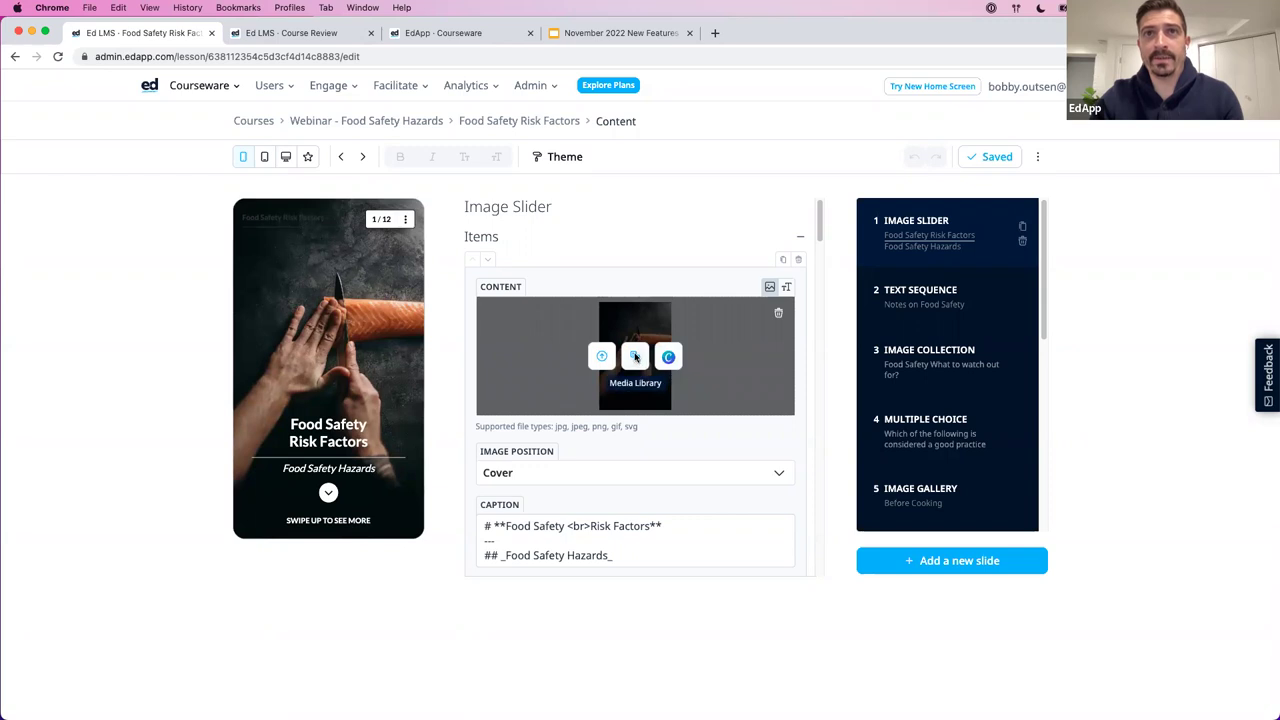
click(635, 357)
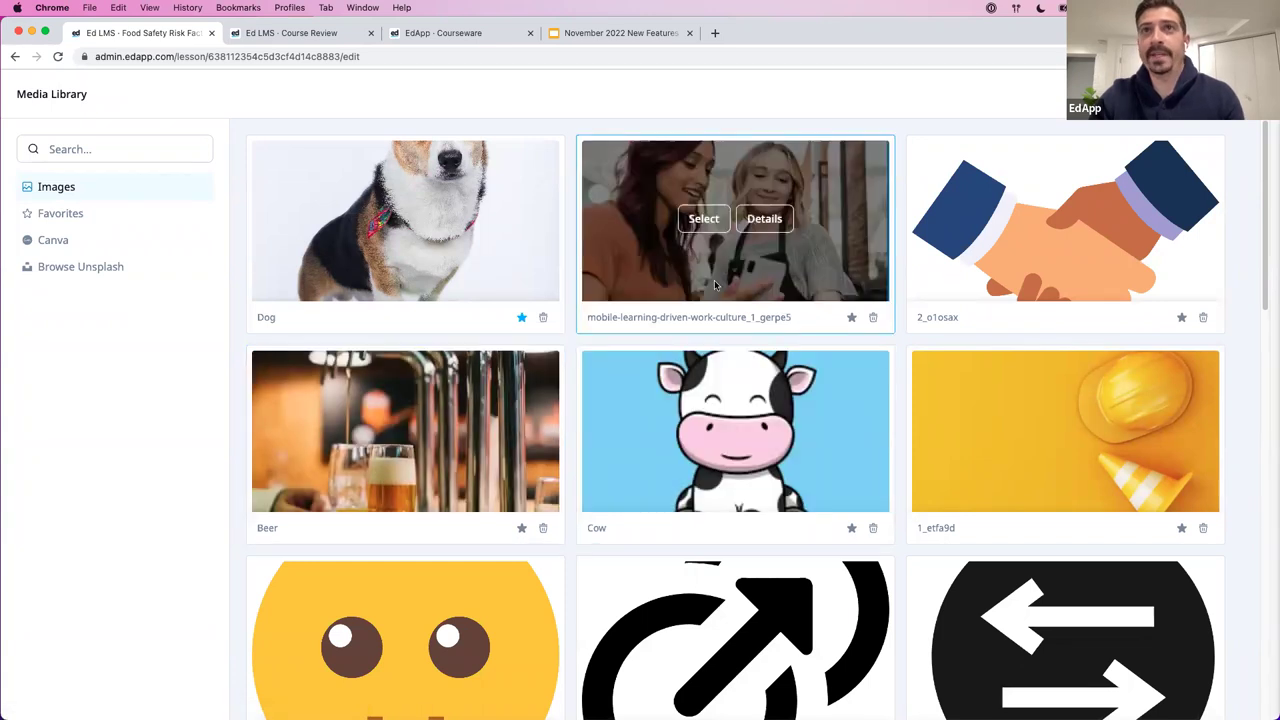
click(703, 218)
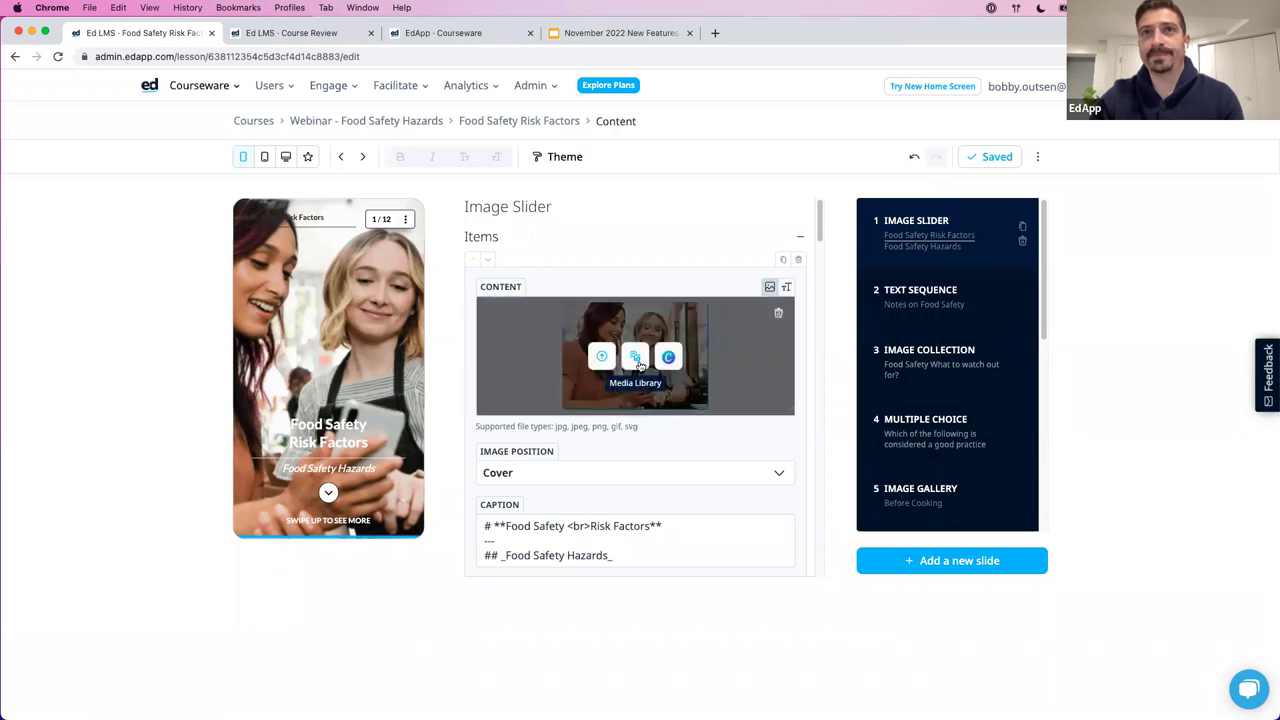
- Search Unsplash for "food" from the media library and set the sliced pizza photo as slide 1's image
click(637, 360)
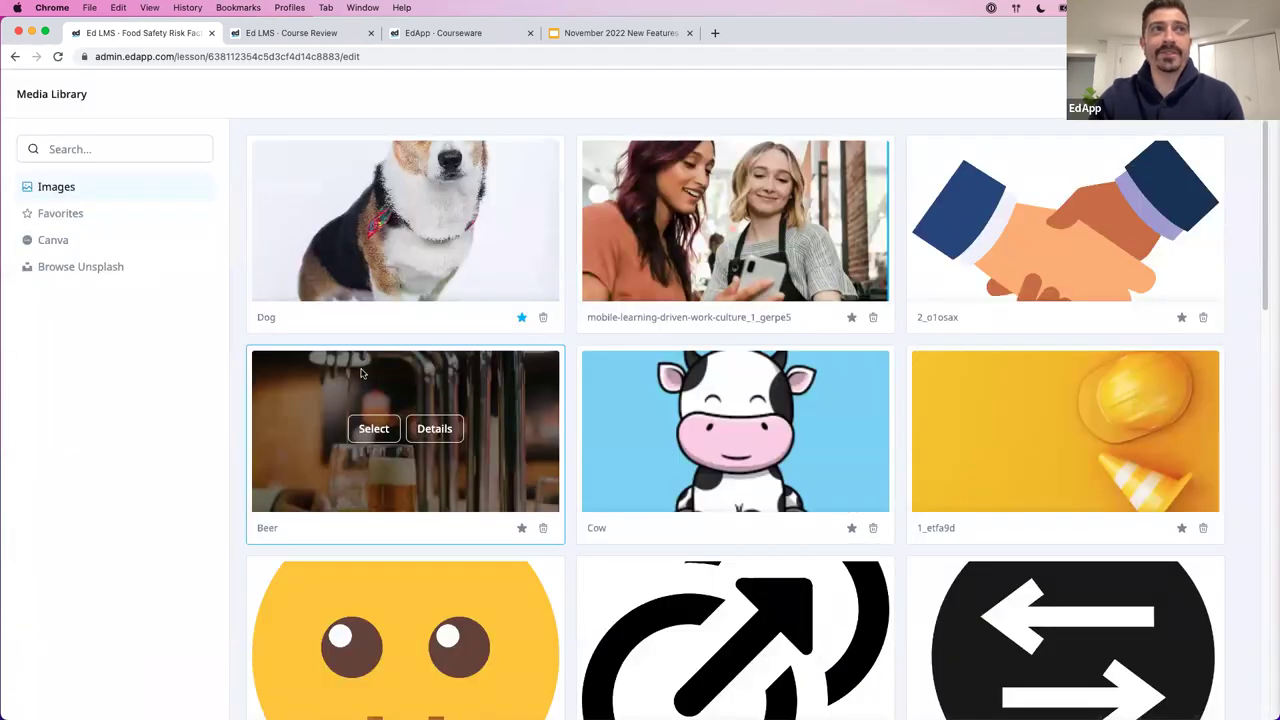
click(95, 270)
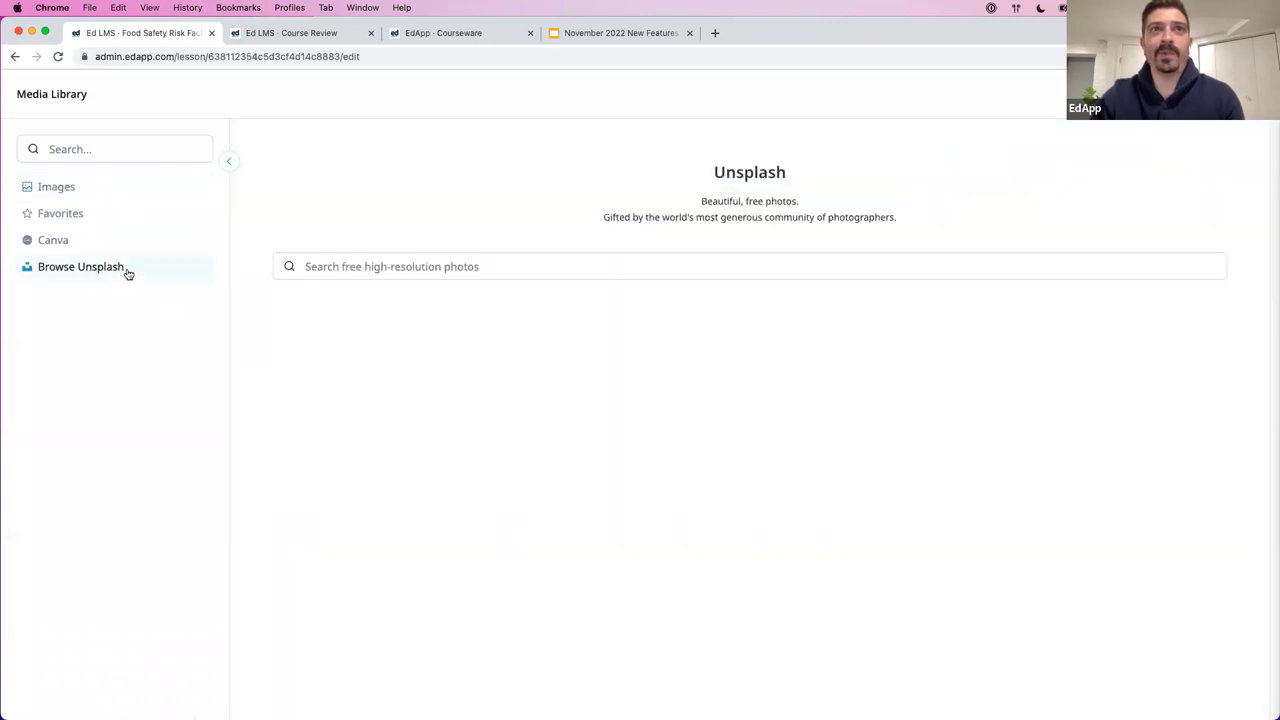
click(428, 267)
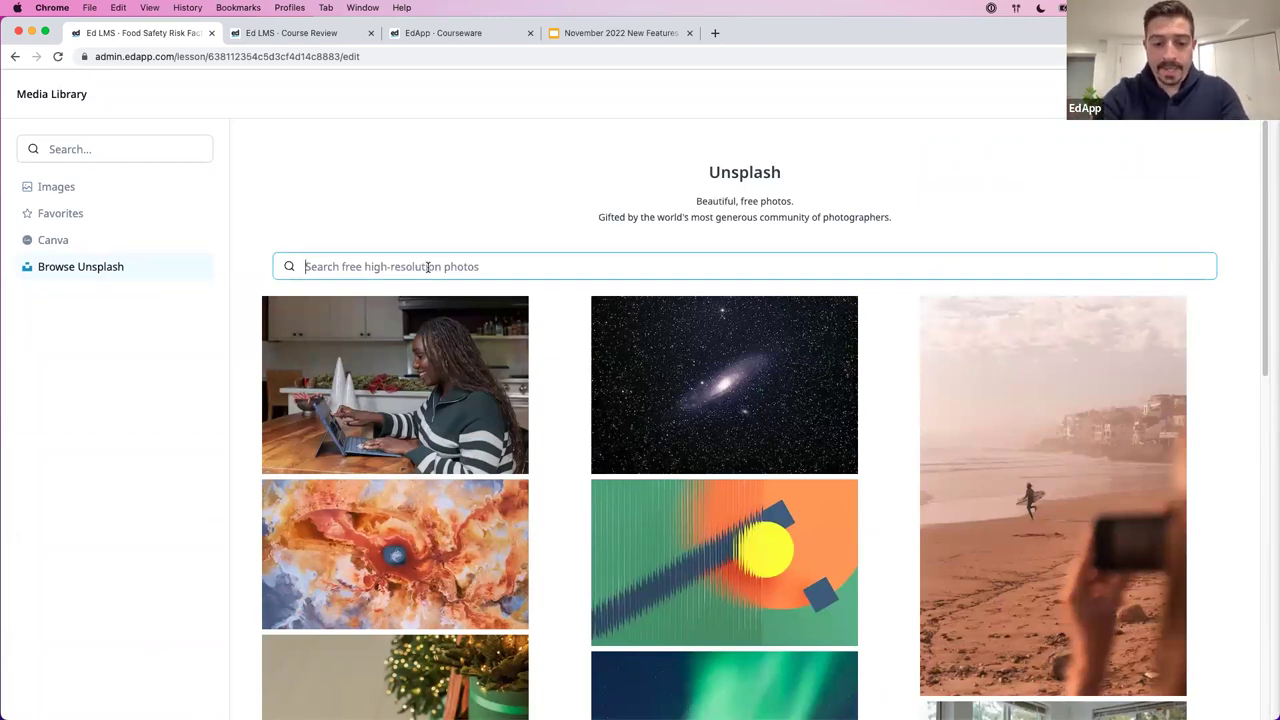
text(food)
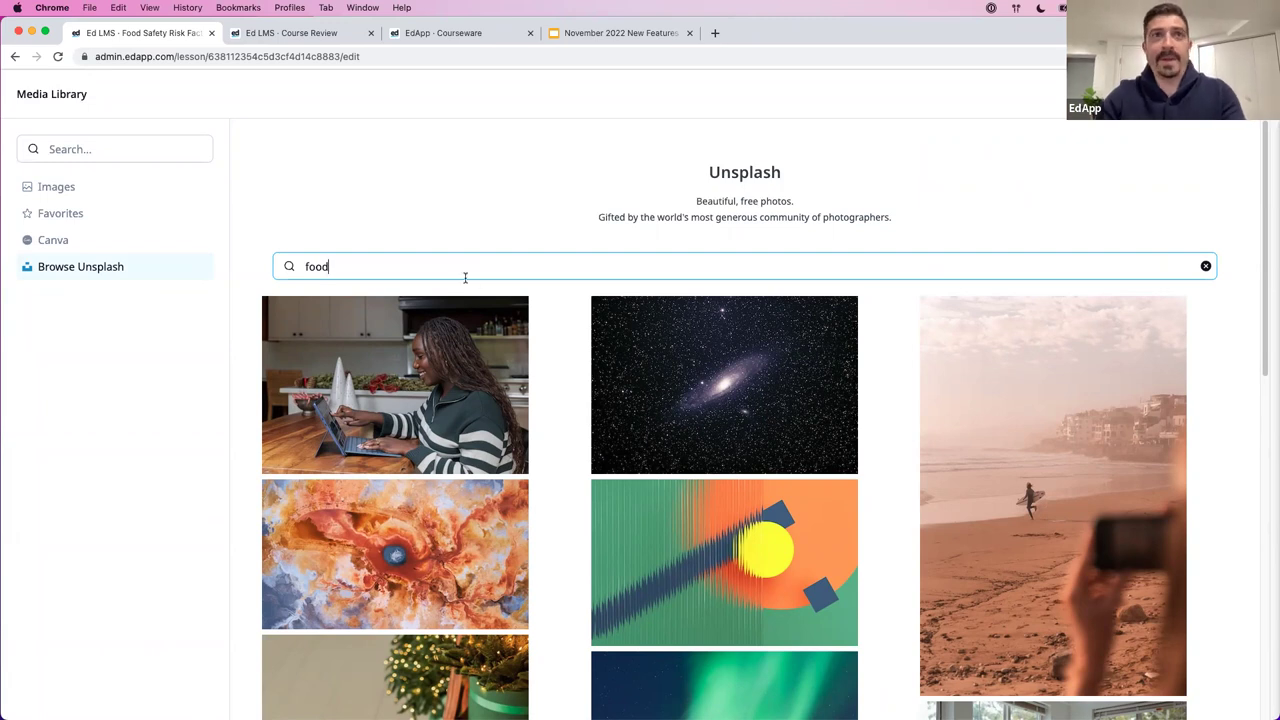
scroll(560, 330, down, 5)
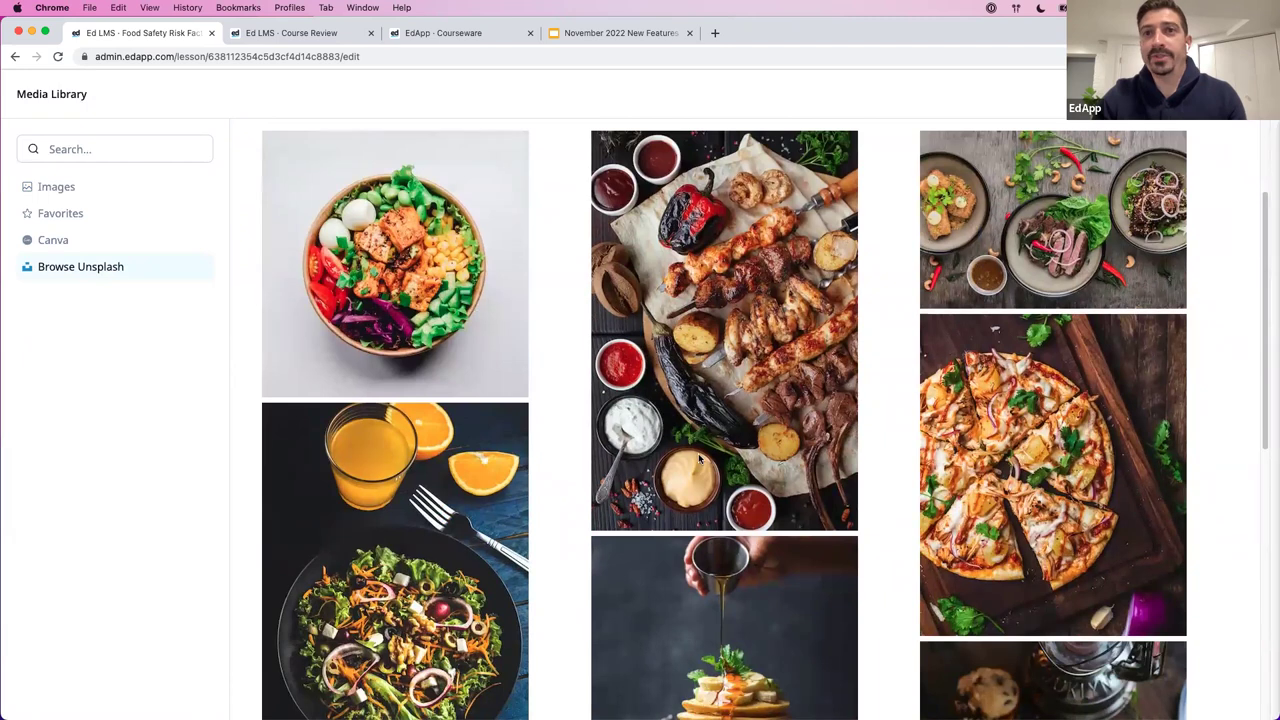
scroll(700, 458, down, 6)
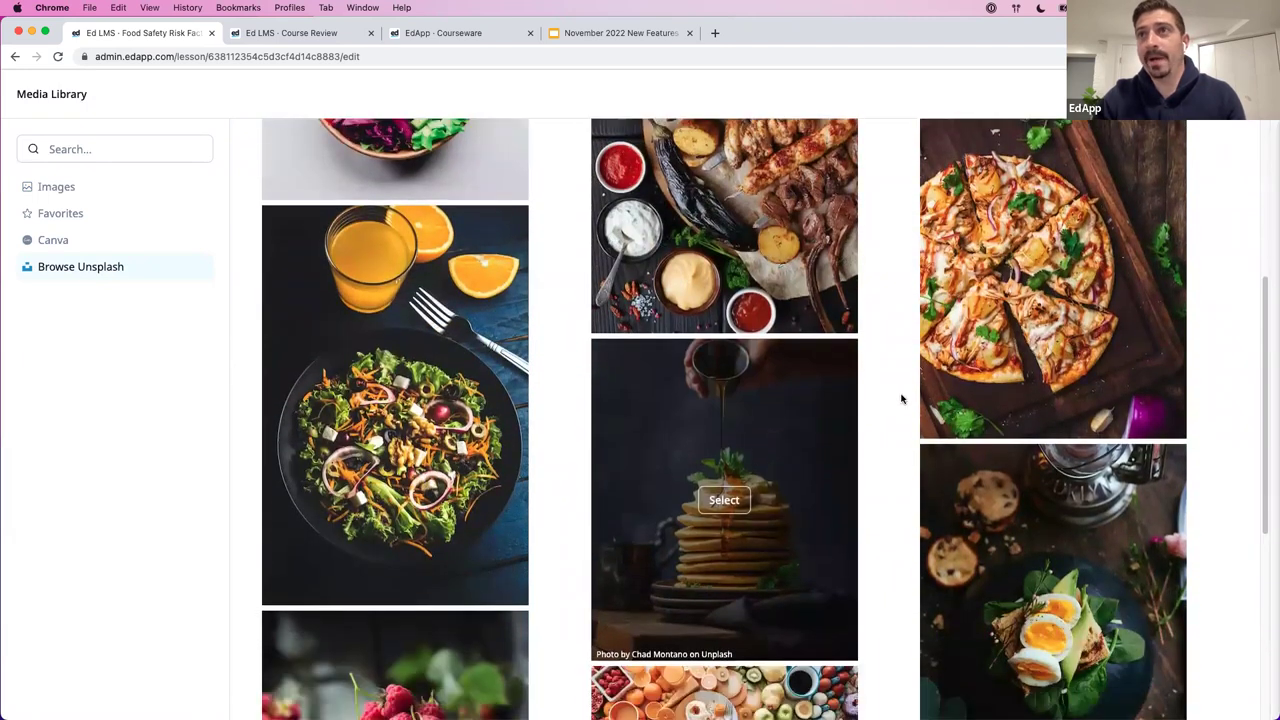
scroll(901, 399, up, 3)
click(1040, 395)
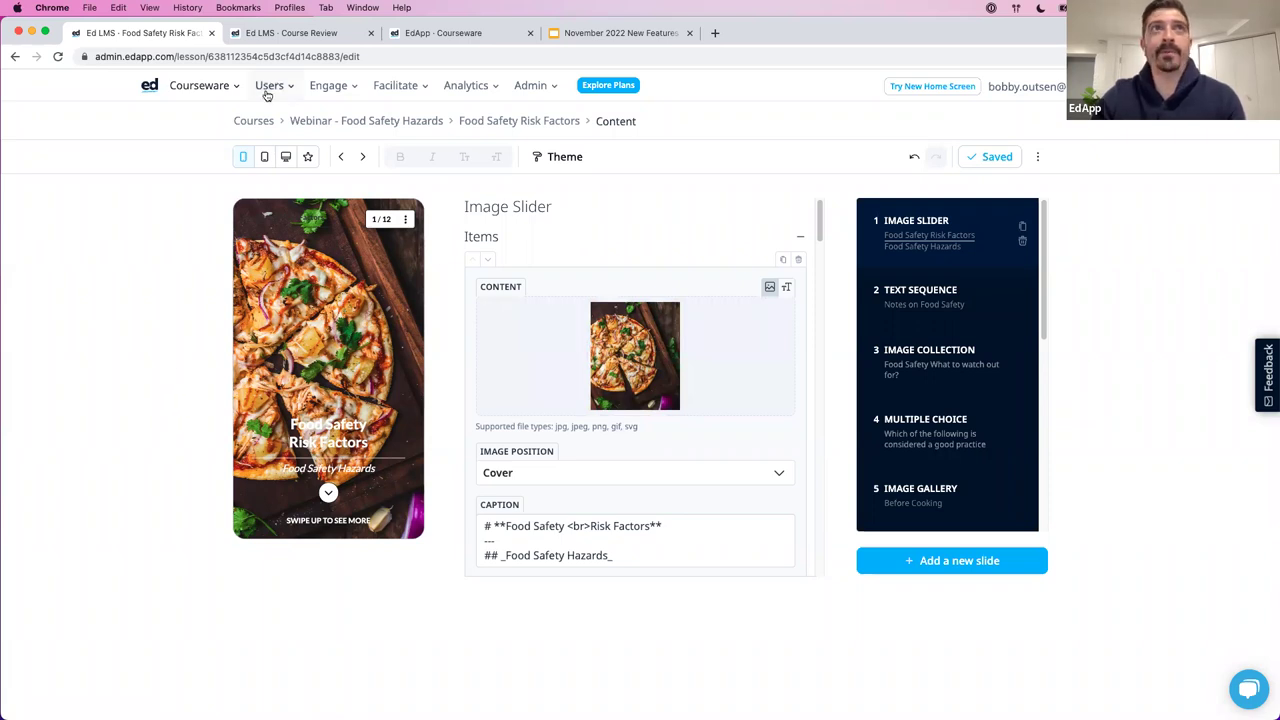
- Leave the lesson editor and open the Banners page
click(322, 88)
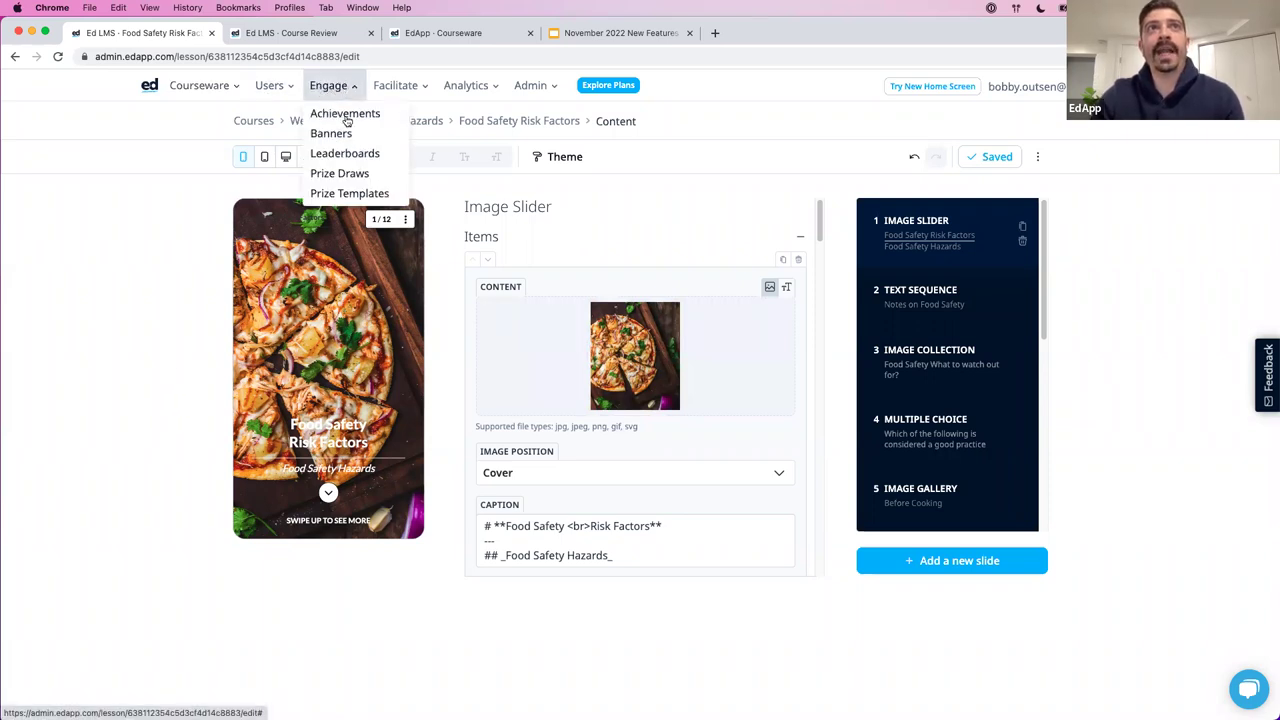
click(322, 134)
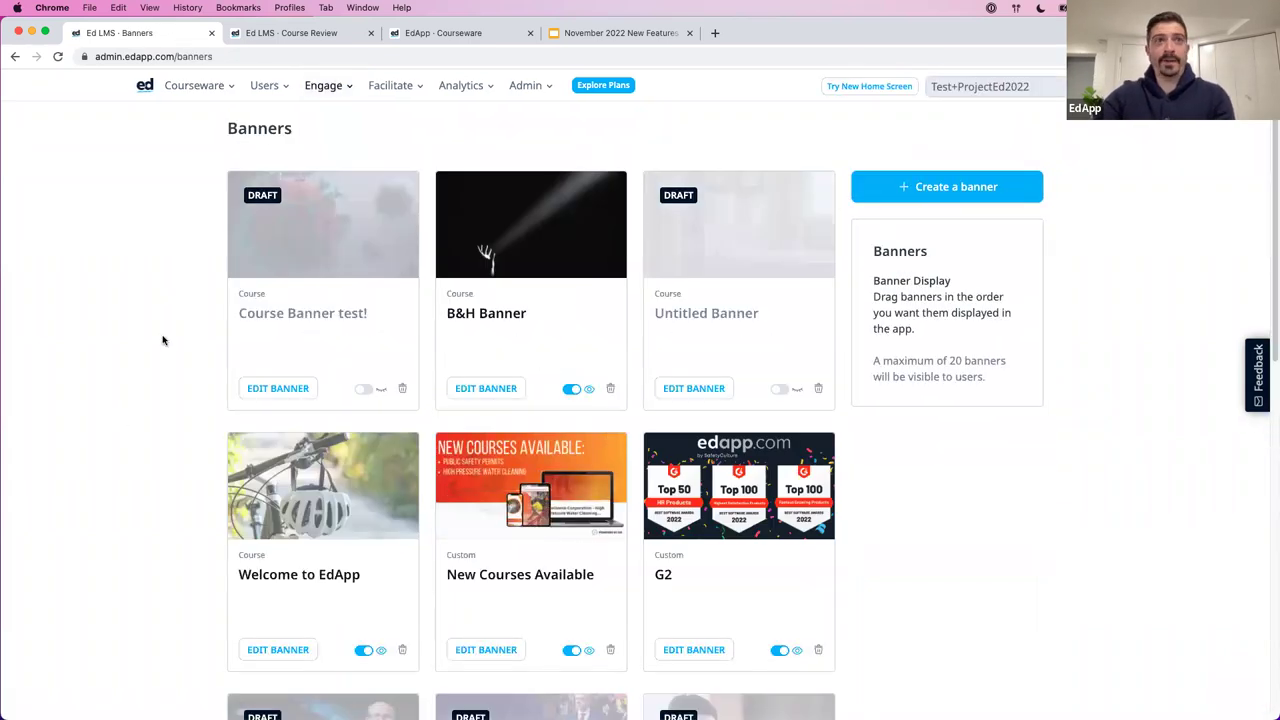
- Create a new banner and name it "Food Hazards"
scroll(163, 335, down, 1)
scroll(101, 354, down, 2)
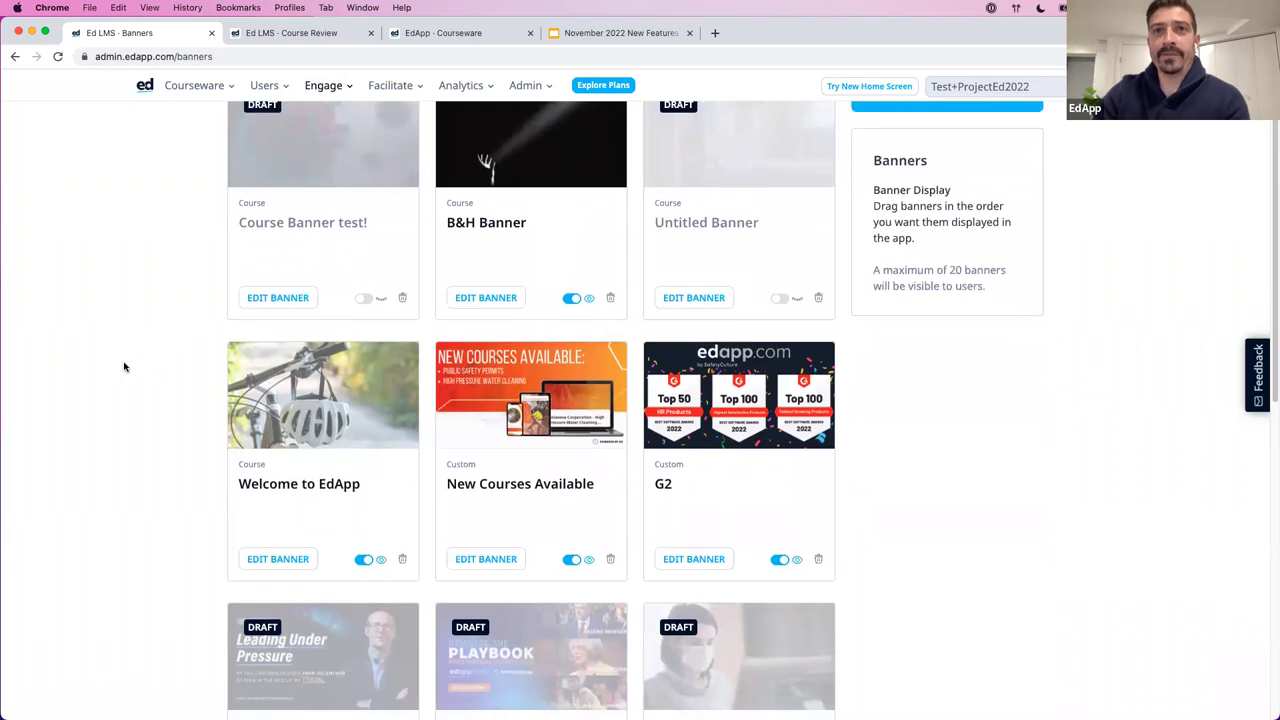
scroll(126, 357, up, 3)
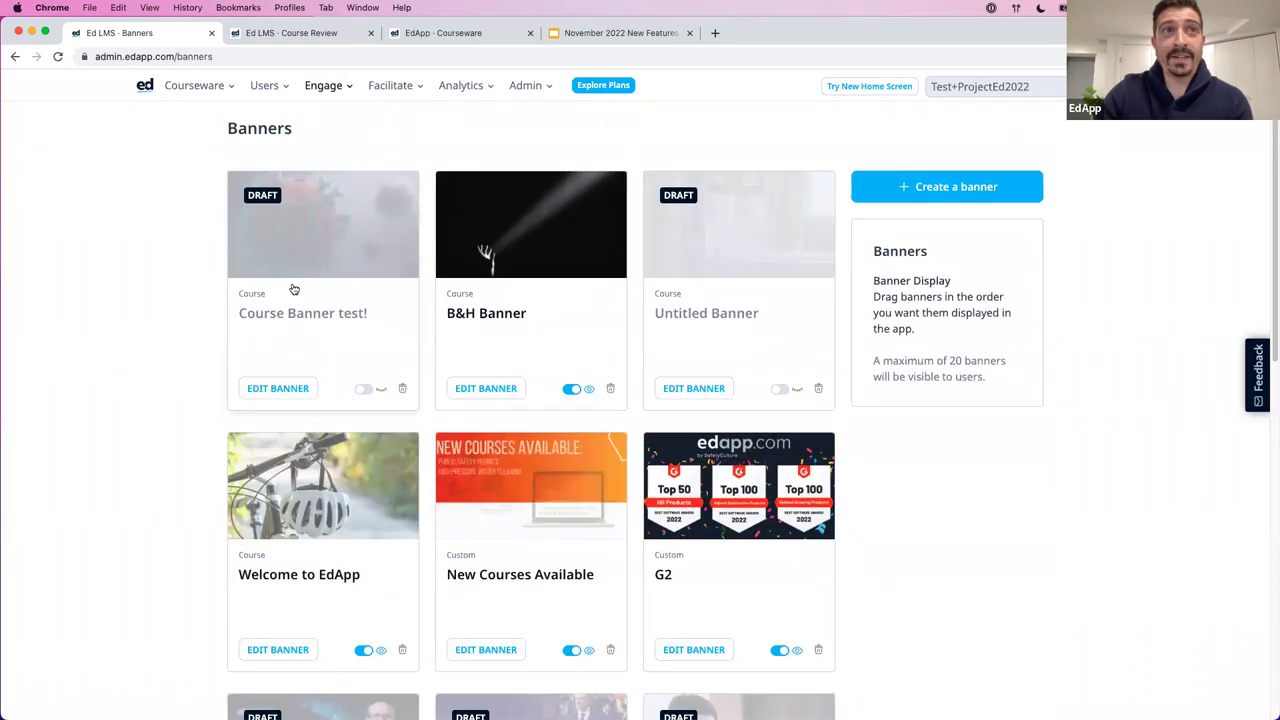
scroll(491, 366, down, 2)
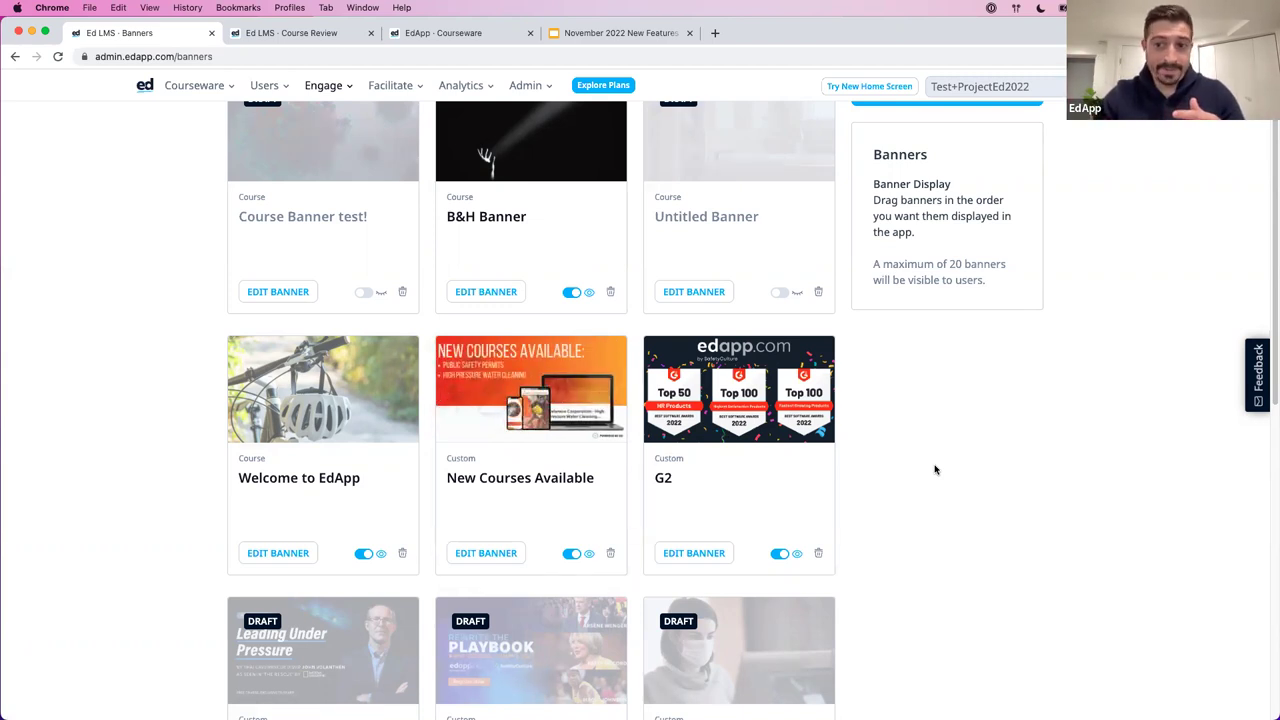
scroll(870, 435, up, 2)
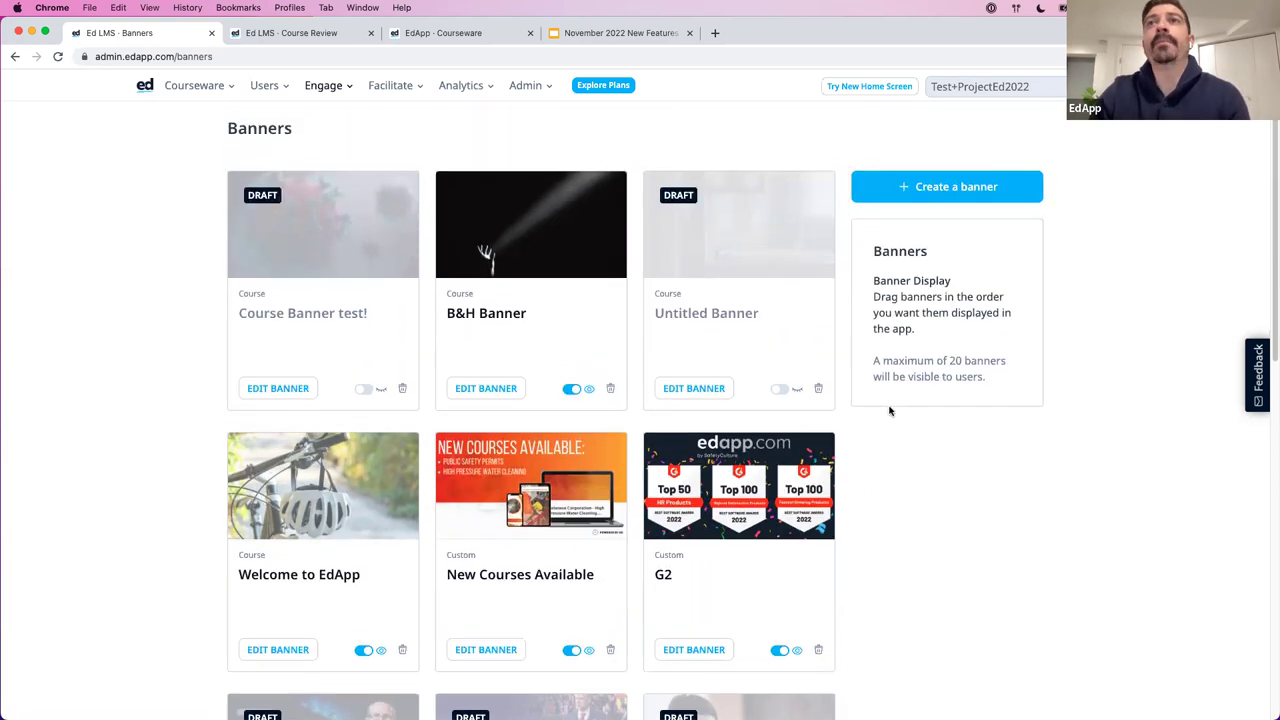
click(948, 189)
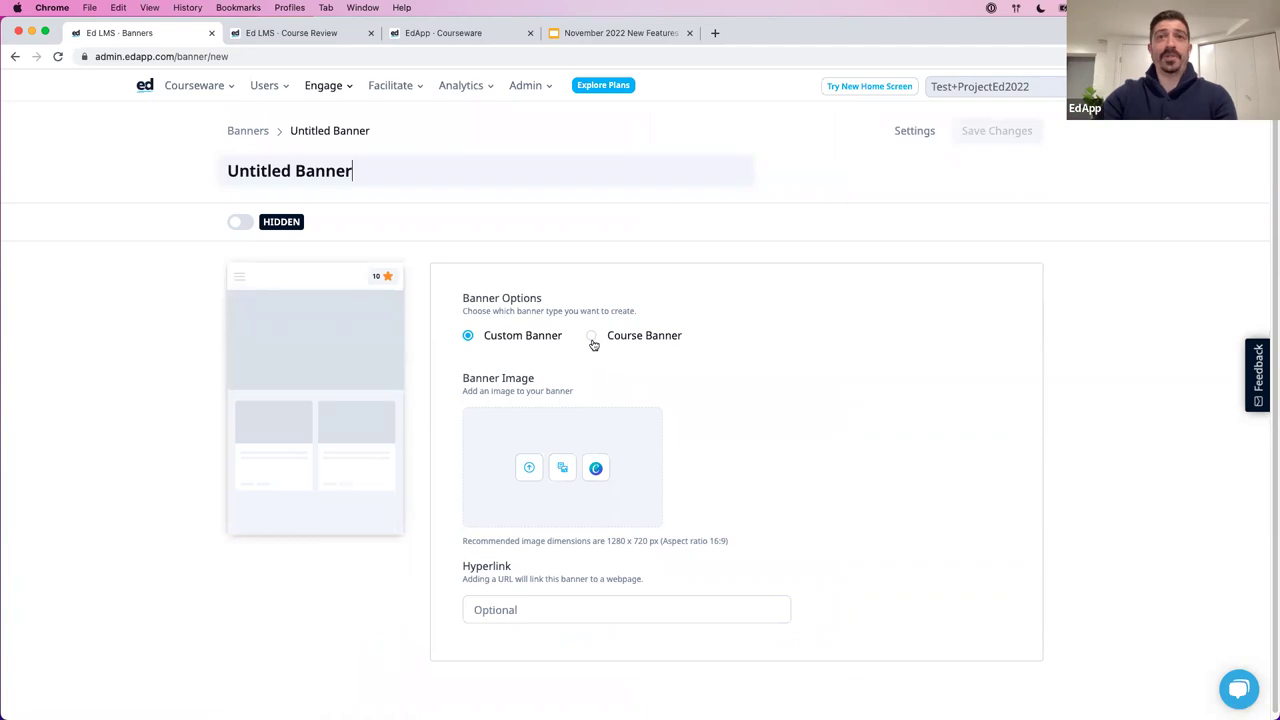
drag(371, 168, 194, 171)
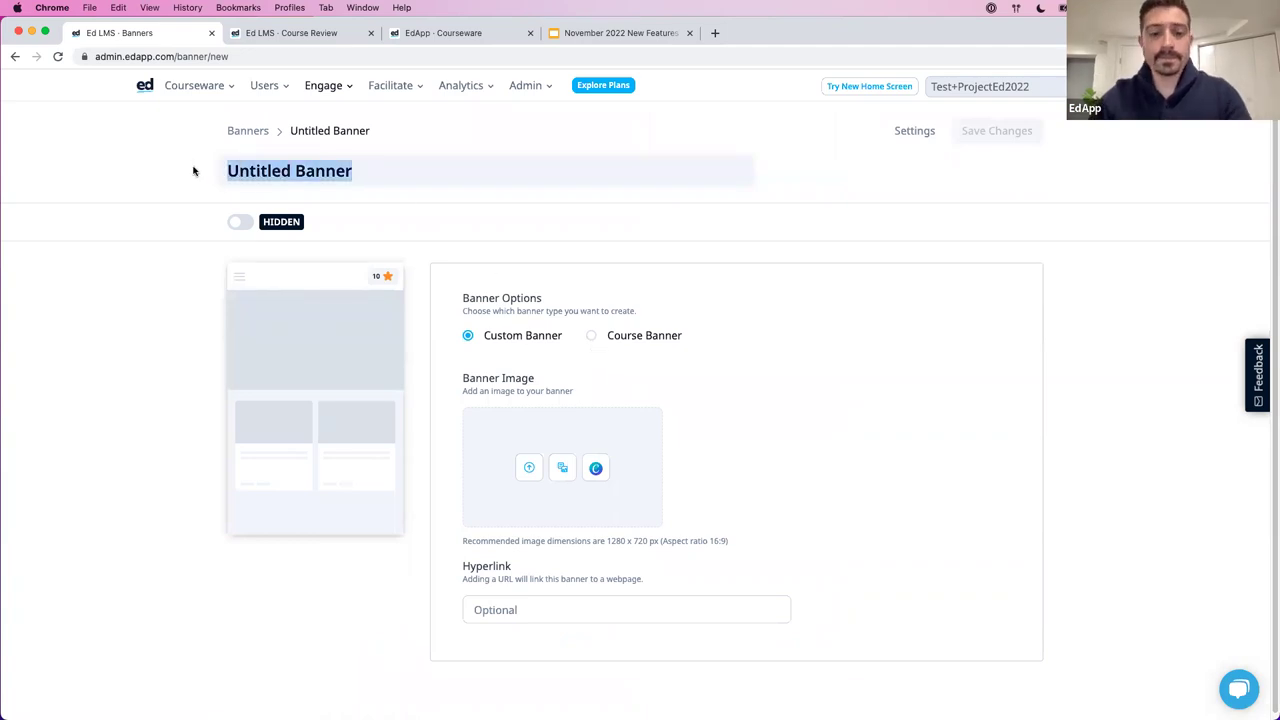
text(Food Hazards)
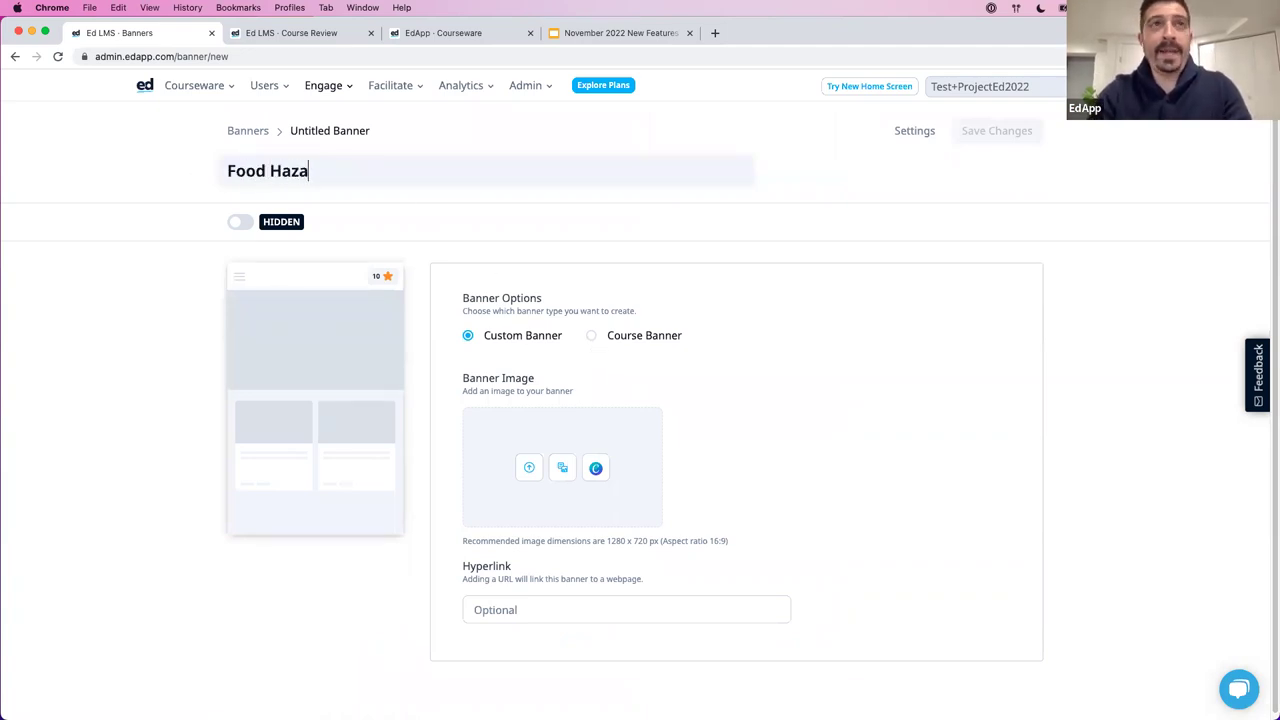
click(1125, 311)
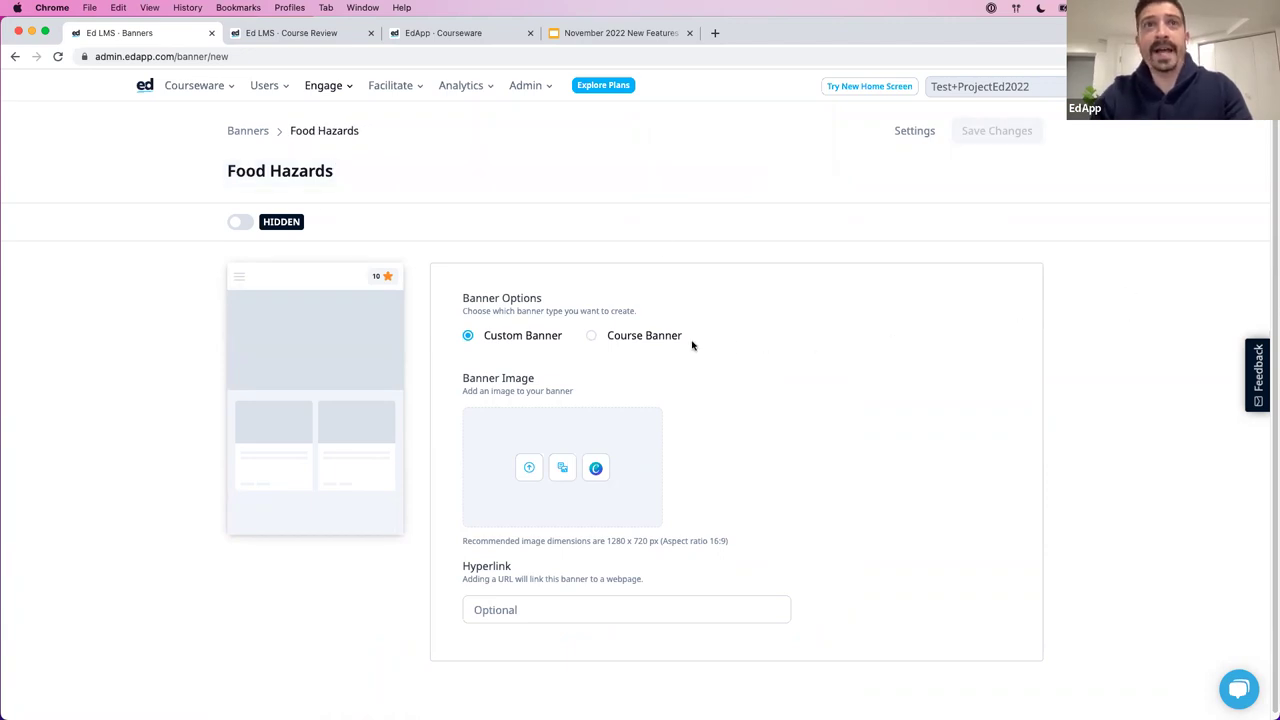
- Make it a course banner and link it to the Webinar - Food Safety Hazards course
click(591, 338)
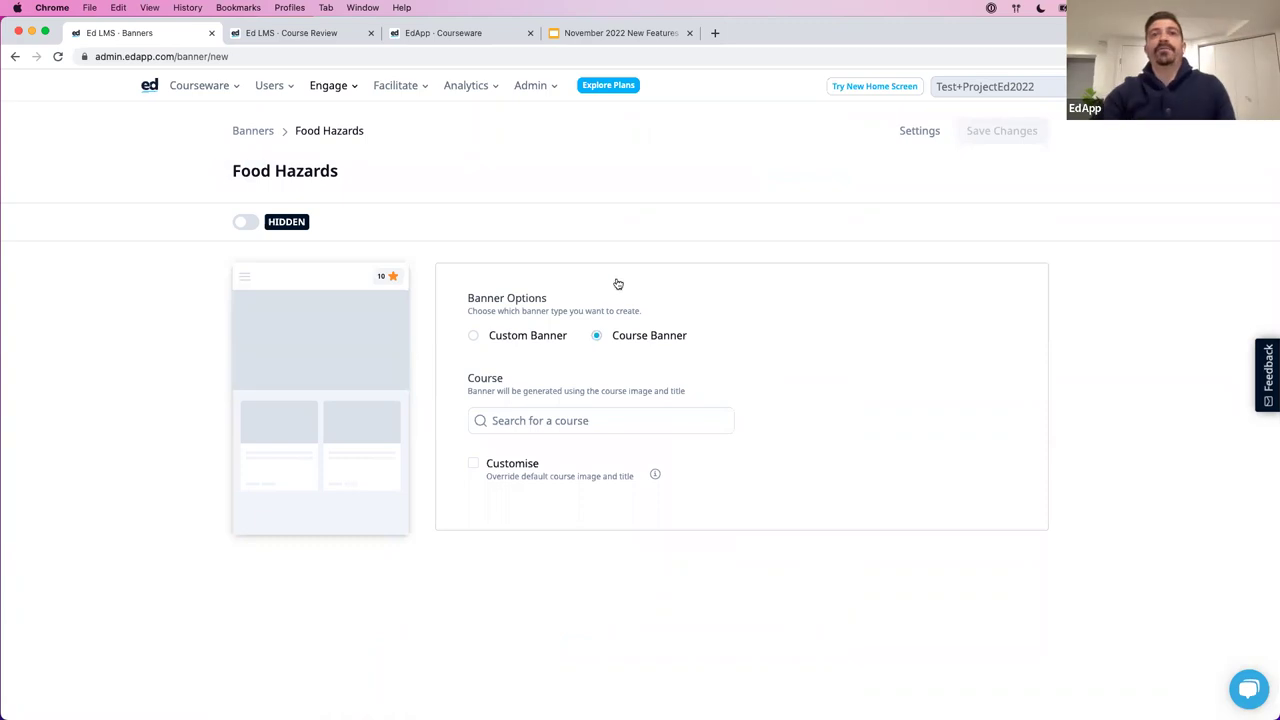
click(603, 424)
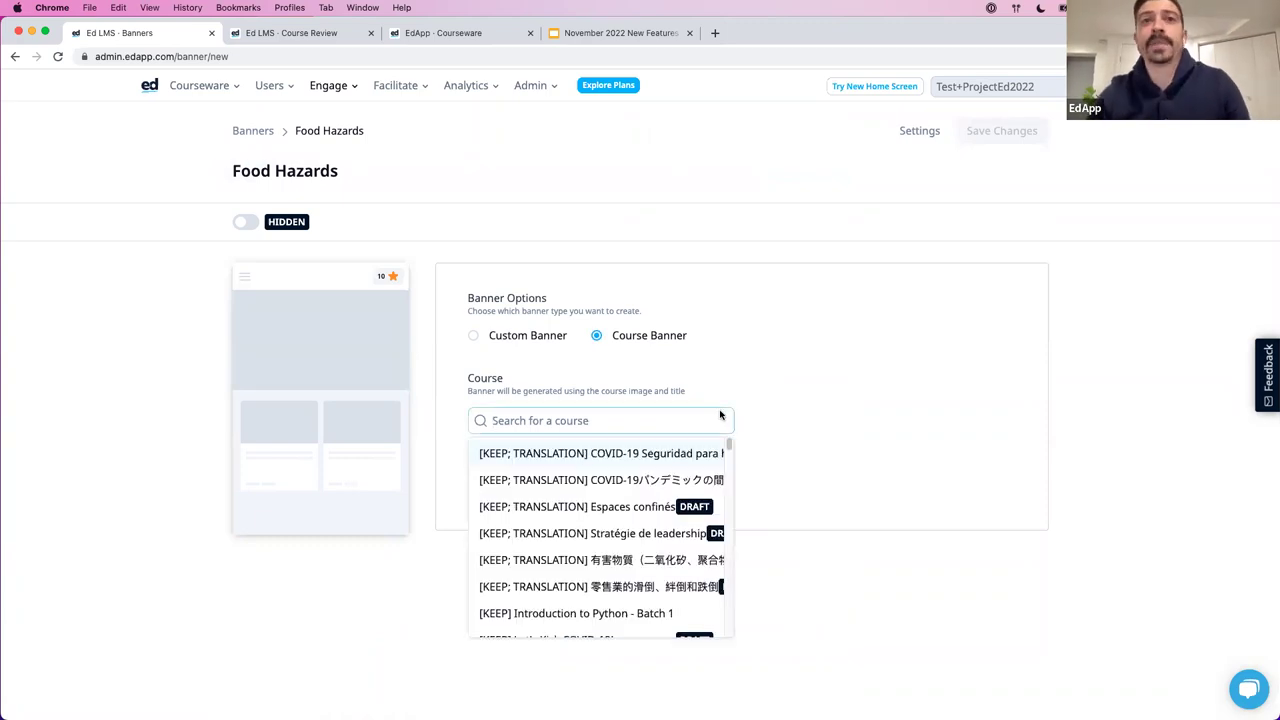
text(webinar)
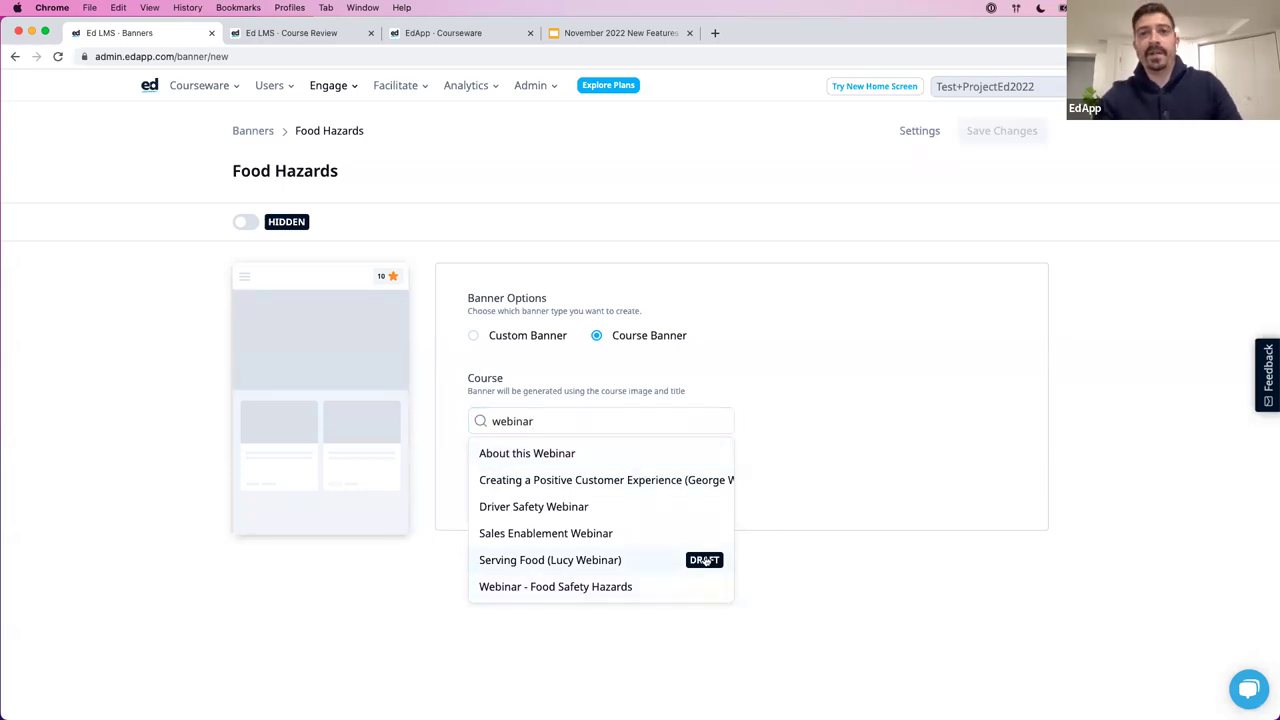
click(648, 589)
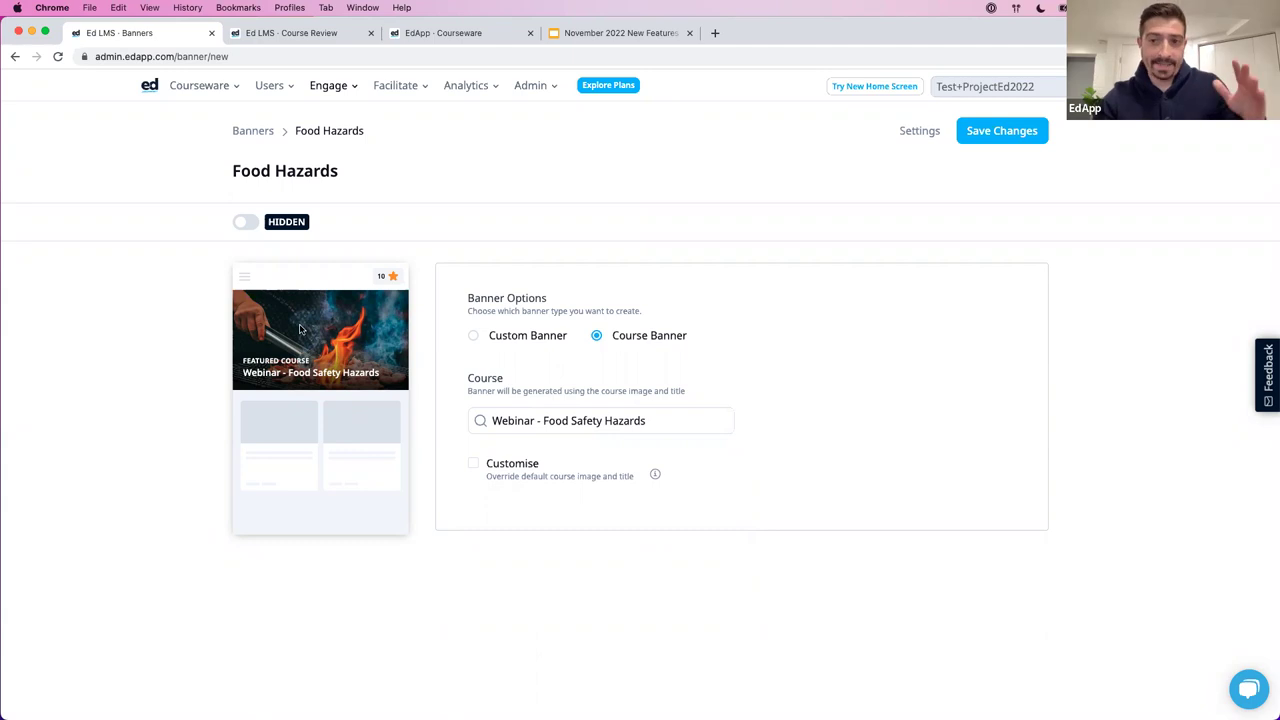
- Try the Customise option that overrides the default course image and title, and turn it off again
click(475, 467)
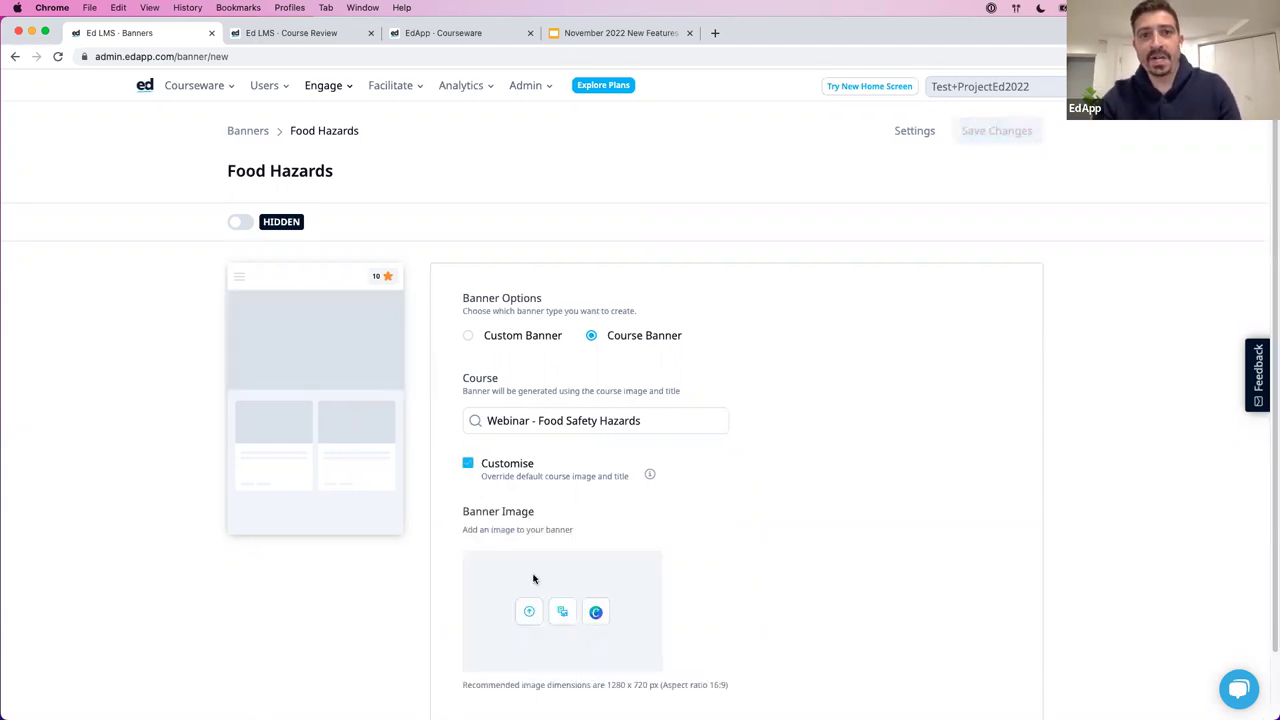
scroll(592, 507, down, 2)
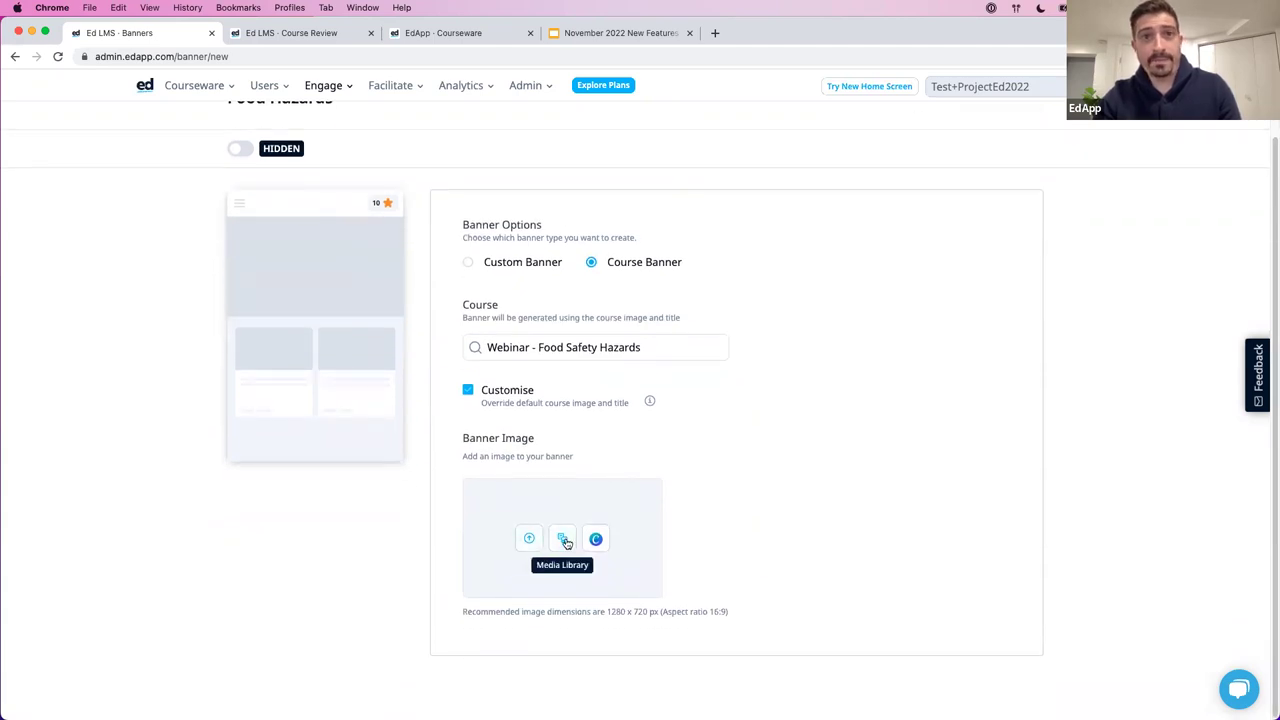
click(470, 390)
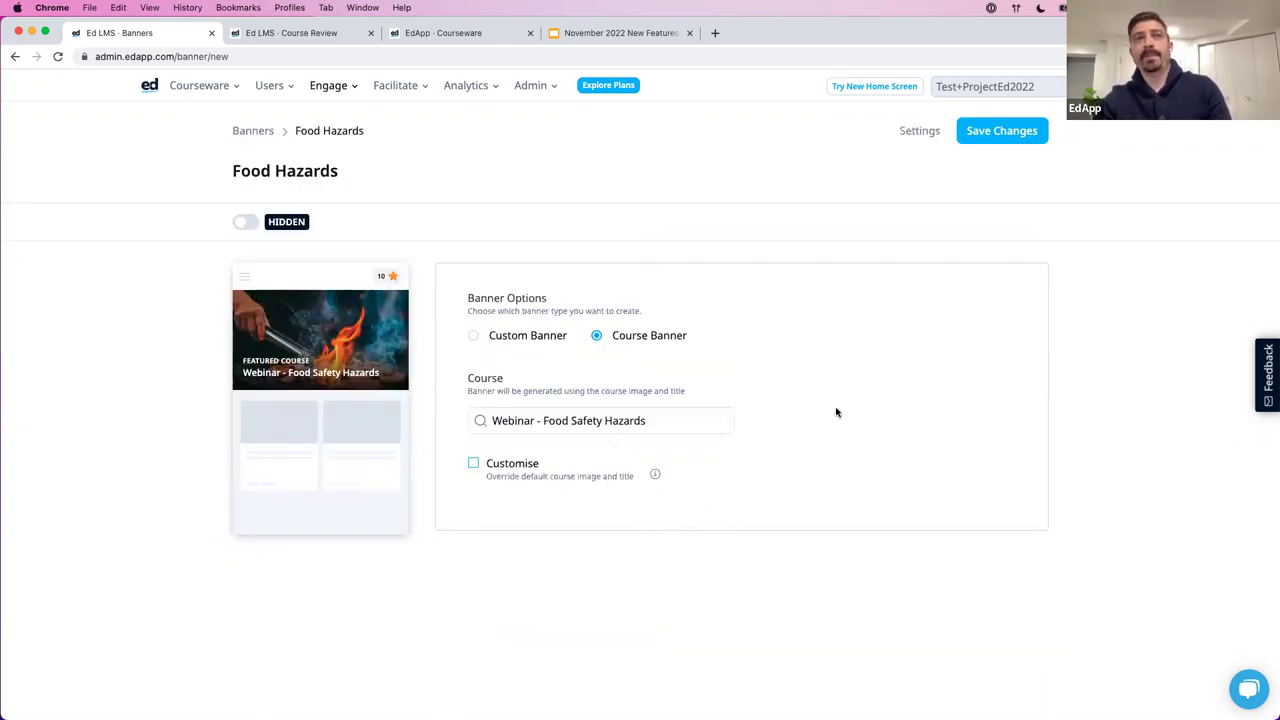
- Make the Food Hazards banner visible and save the changes
click(245, 223)
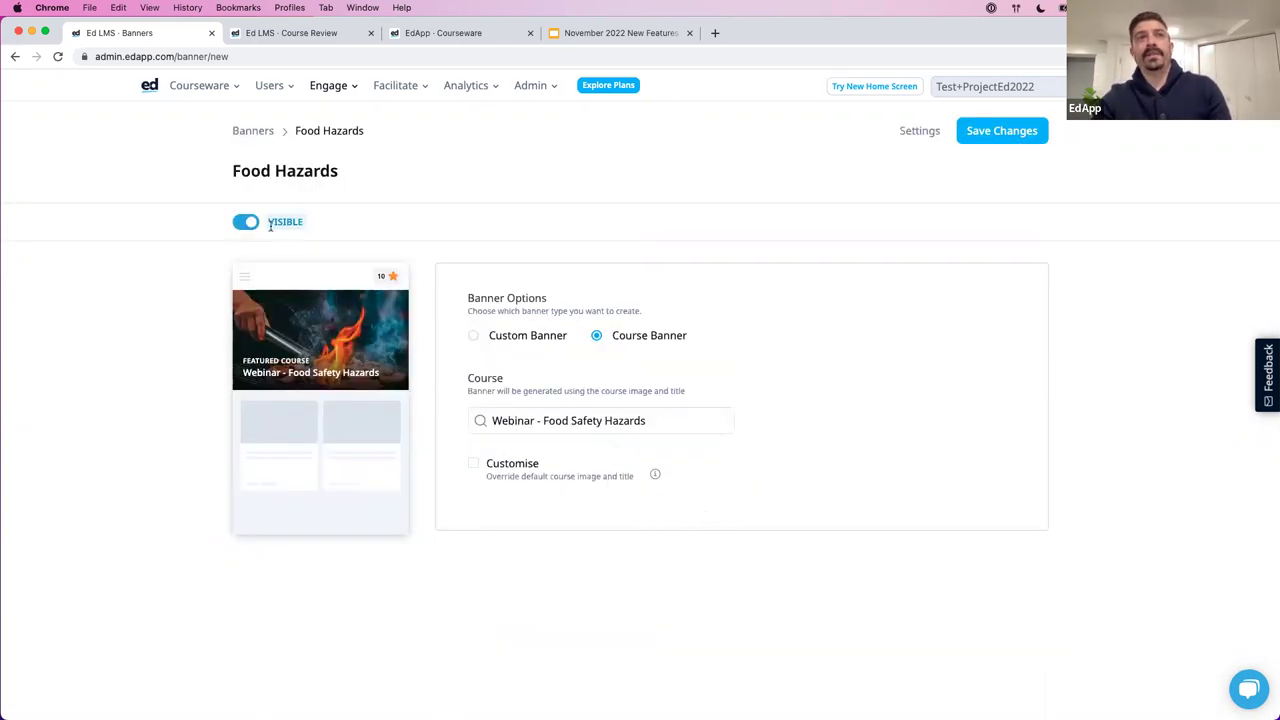
click(1018, 140)
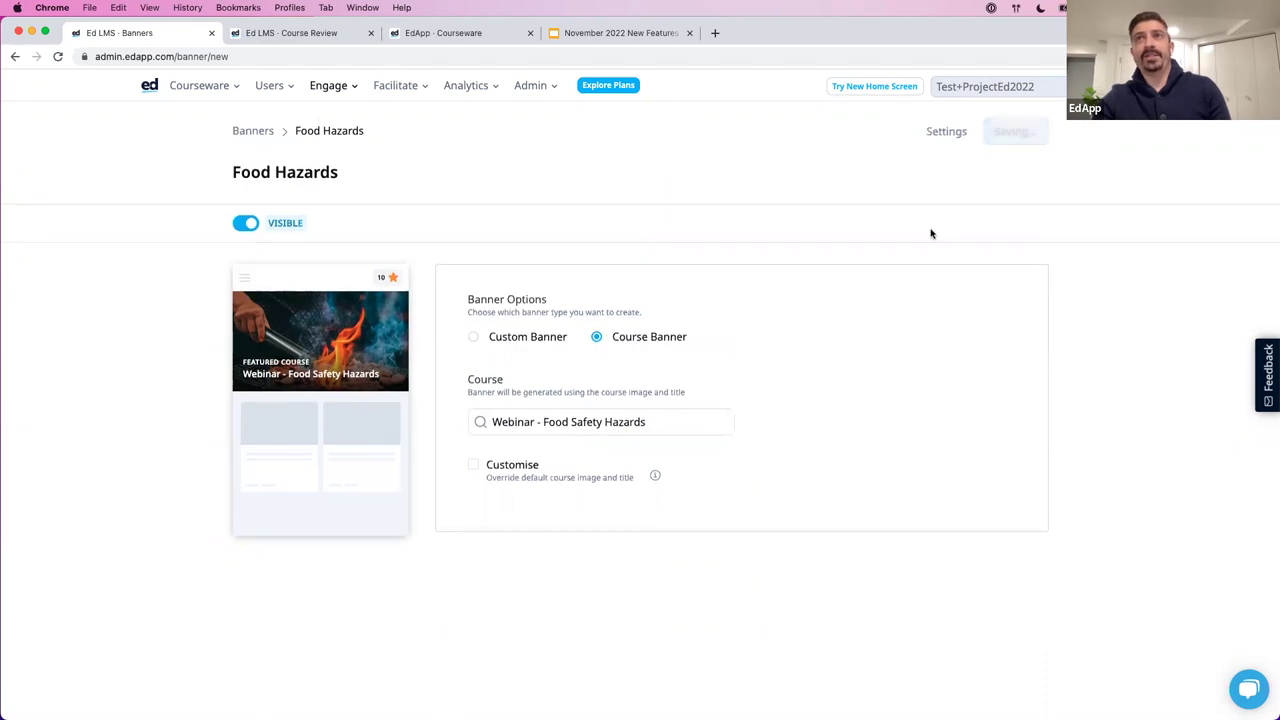
- Review the banner's access rules in its settings and return to the Banners list
click(946, 136)
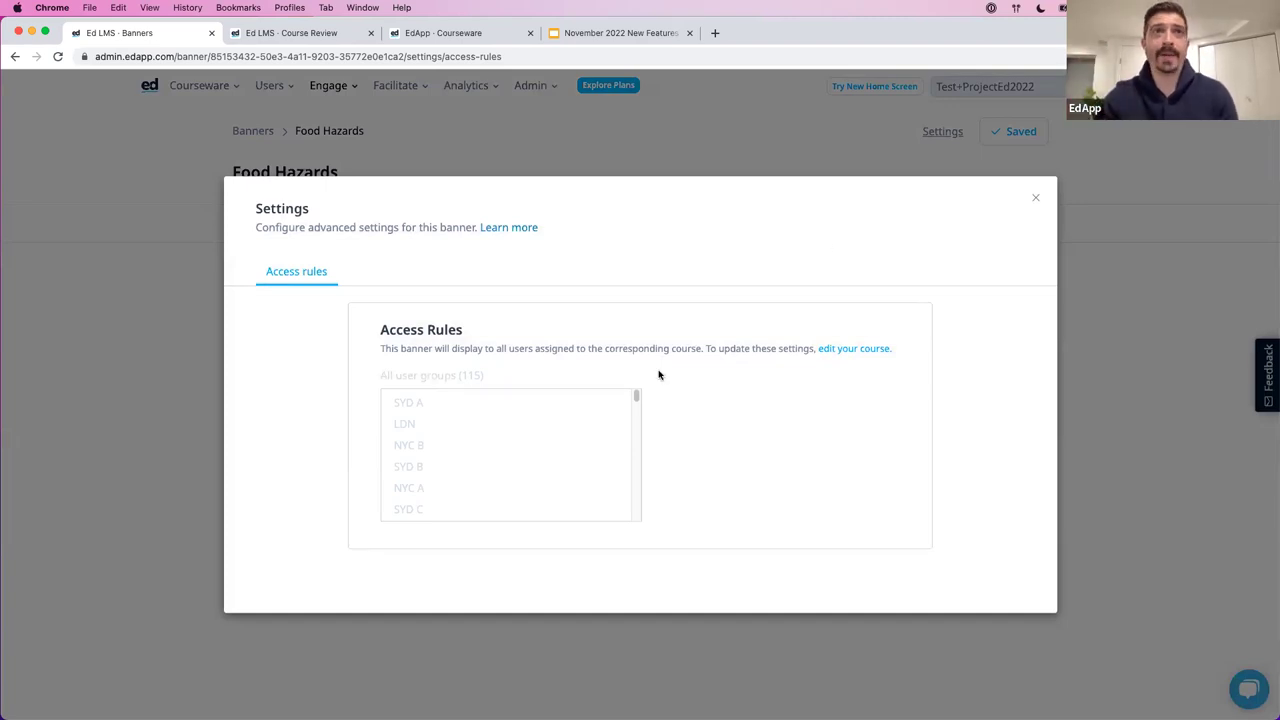
click(527, 172)
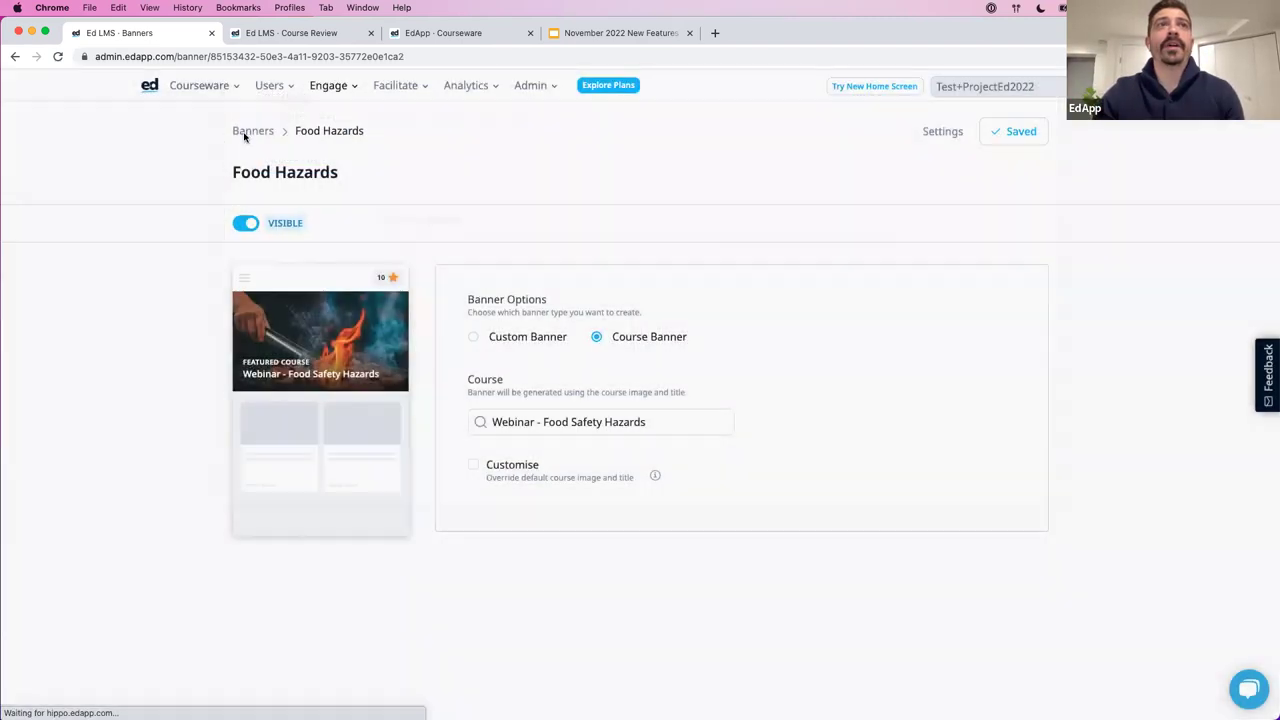
click(247, 130)
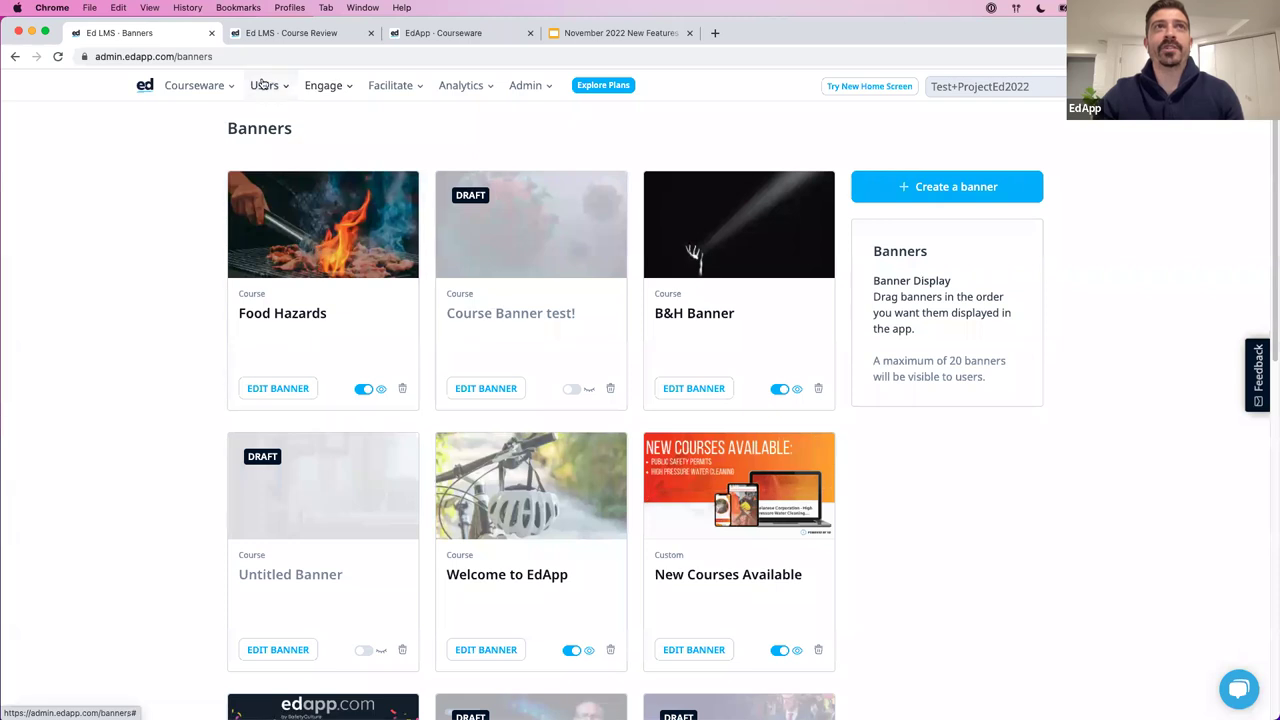
- Close the Course Review browser tab and switch to the EdApp Courseware learner page
key(ctrl+Tab)
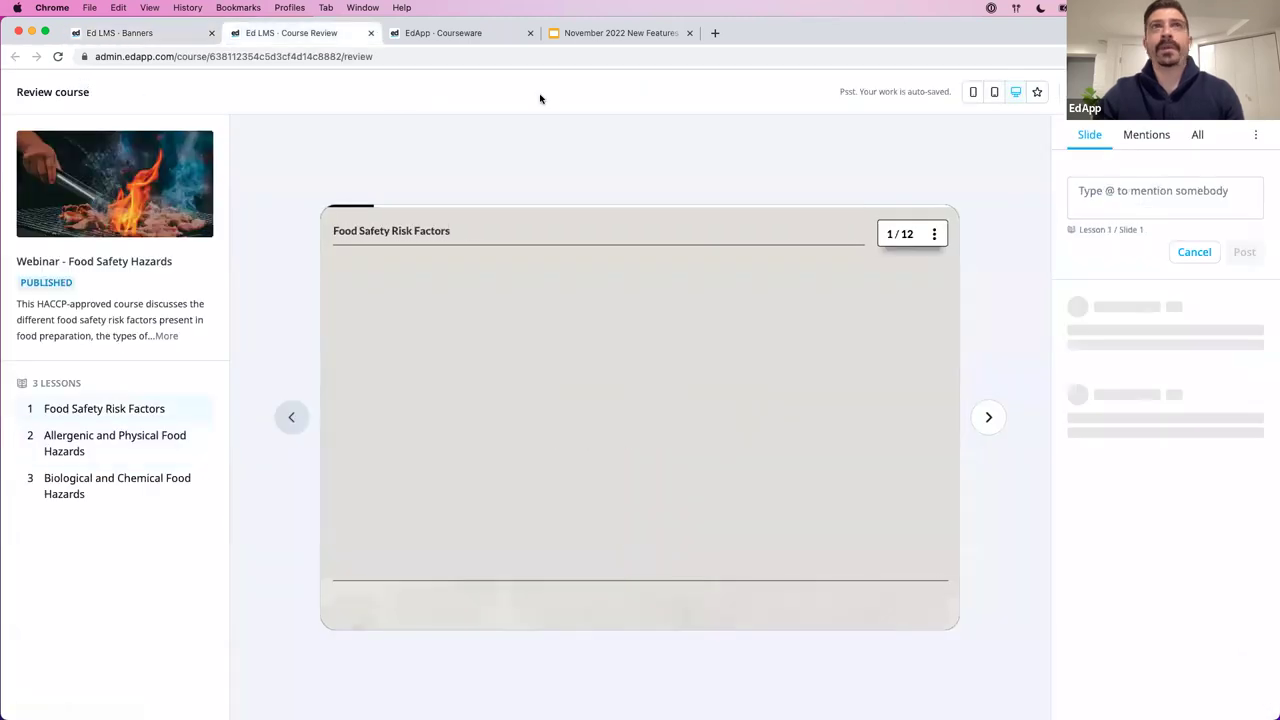
click(371, 33)
click(270, 40)
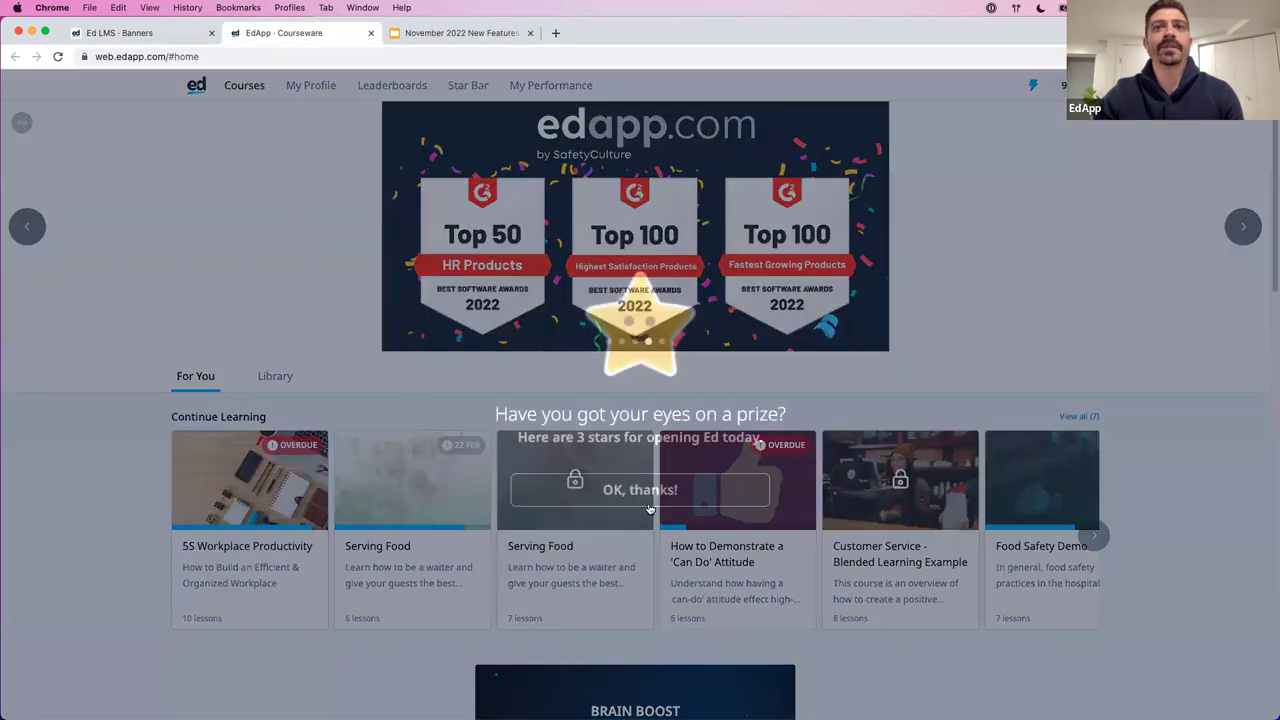
- Reload the learner home page and open the Webinar - Food Safety Hazards course from its featured banner
key(super+r)
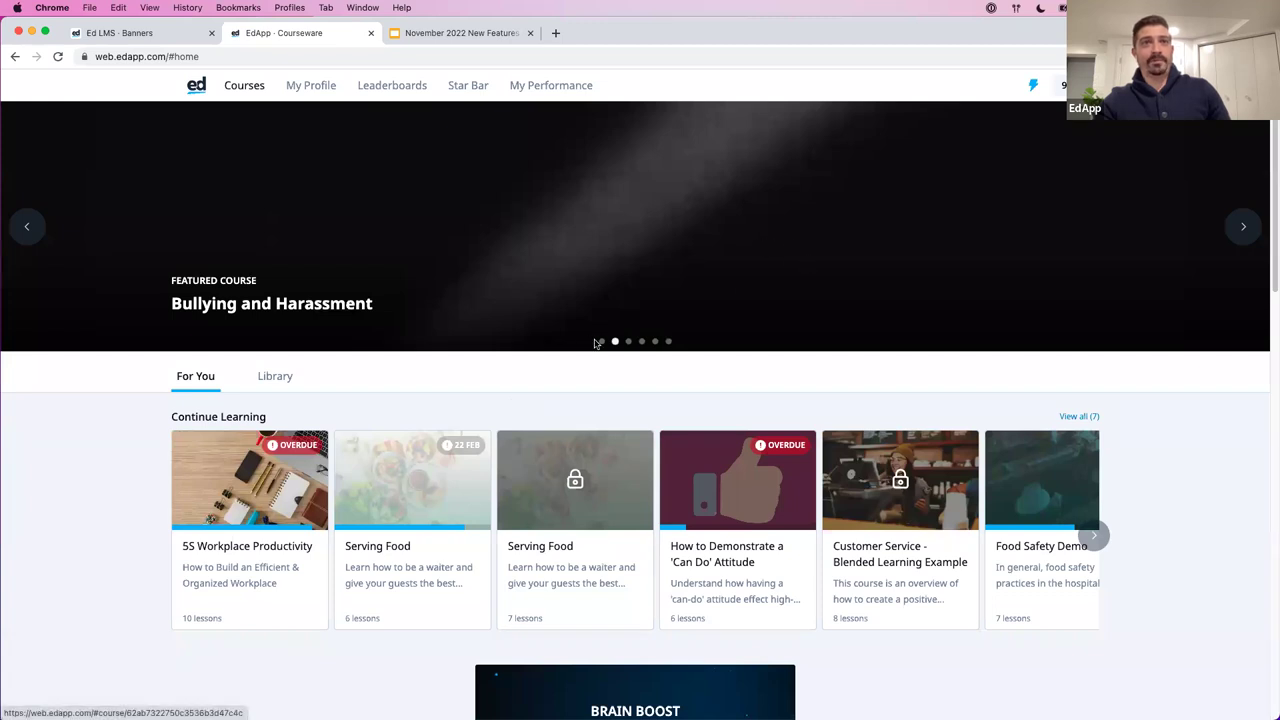
click(30, 228)
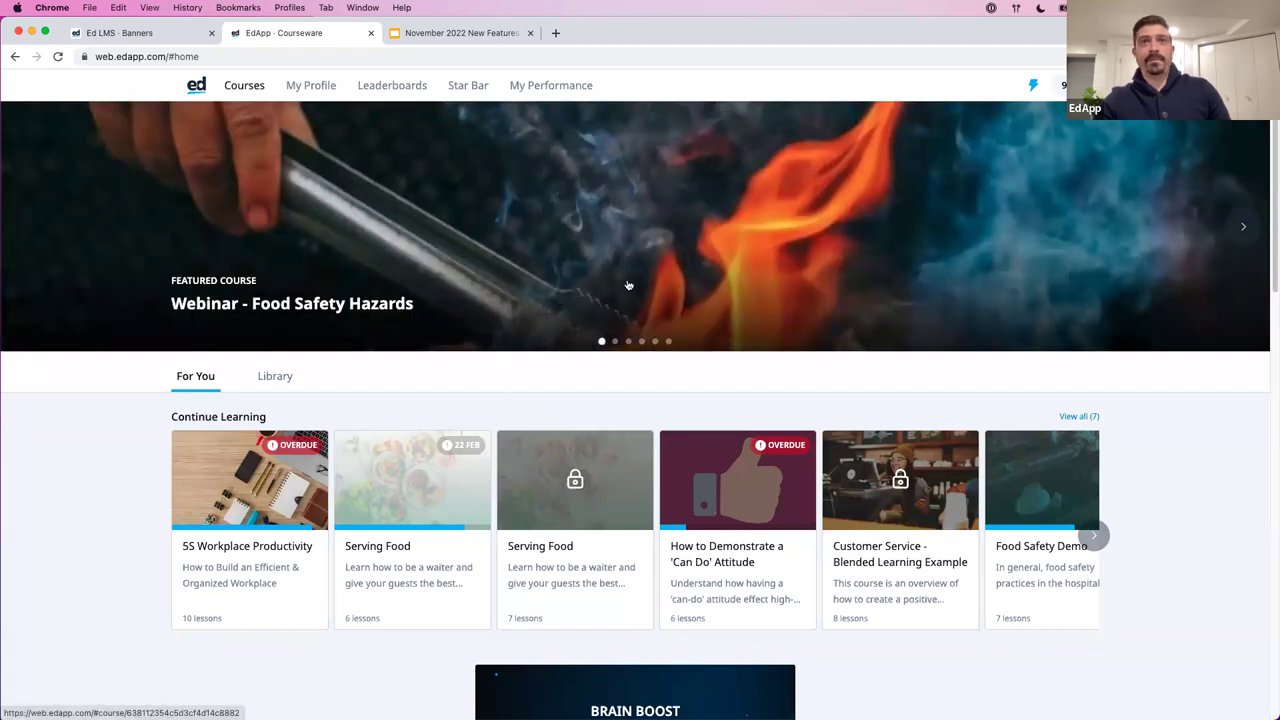
click(700, 255)
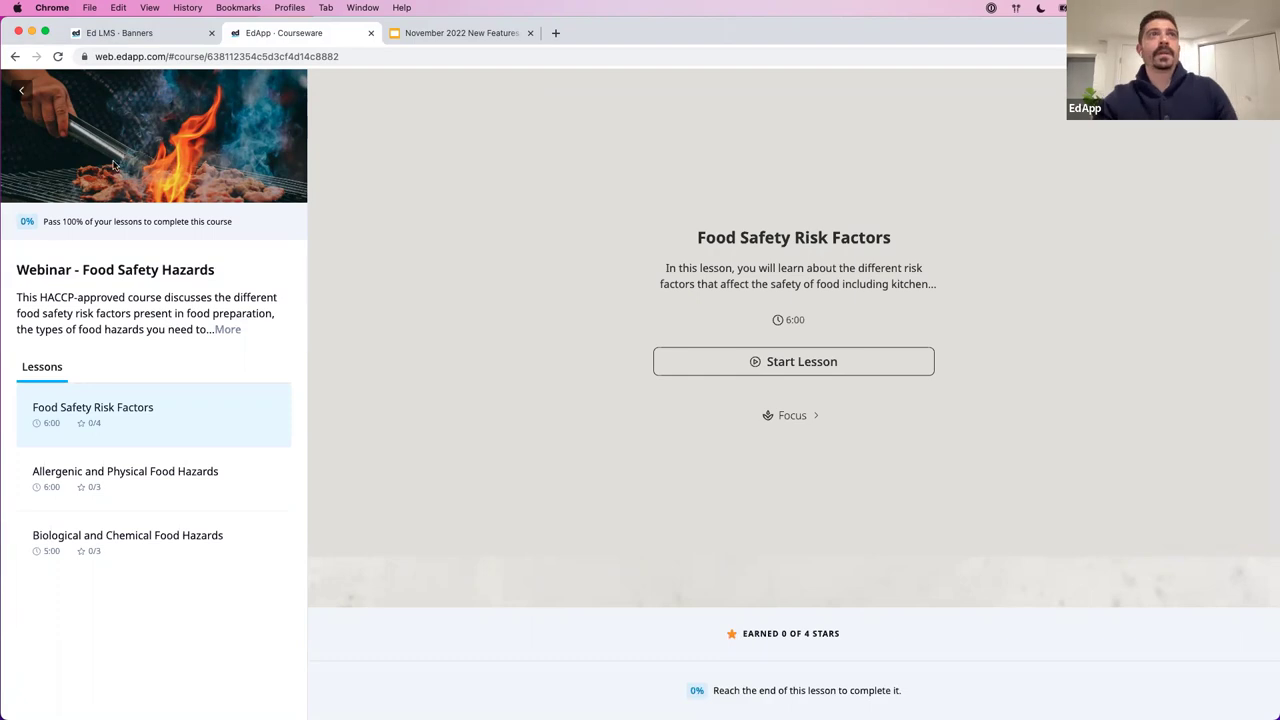
- Return to the admin site and open the Webinar - Food Safety Hazards course from the courses list
click(125, 33)
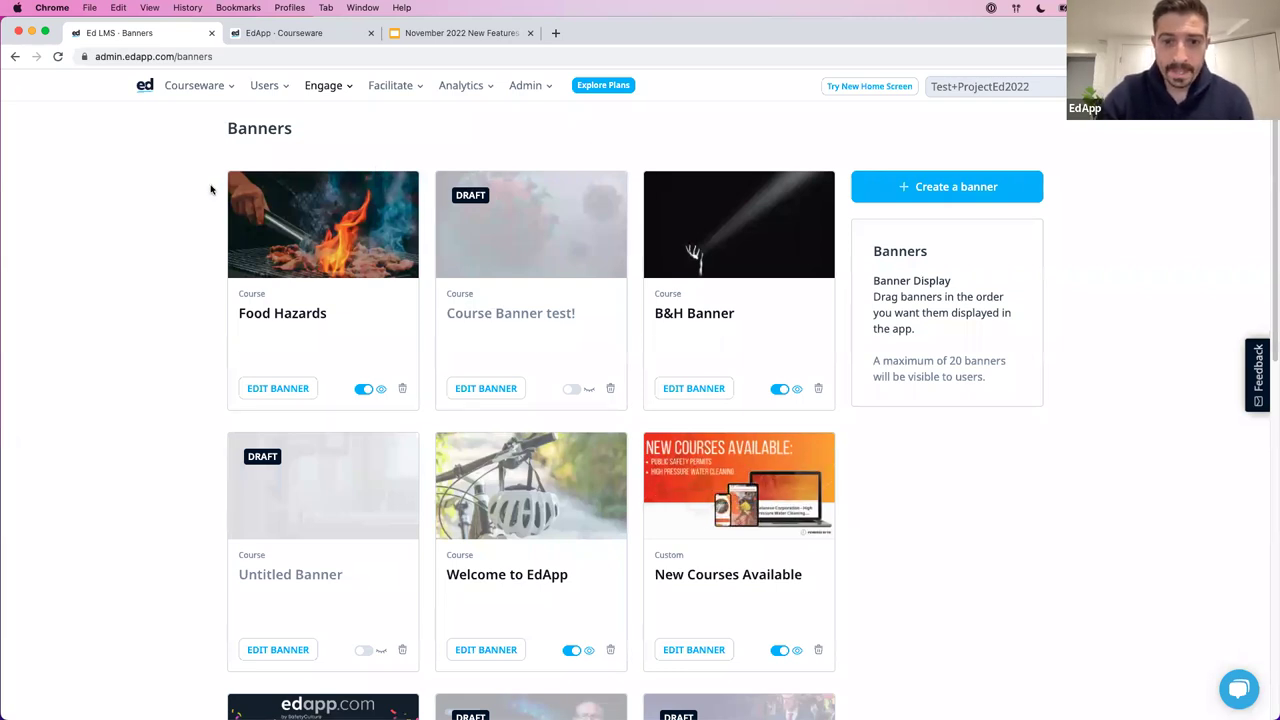
click(197, 88)
click(193, 113)
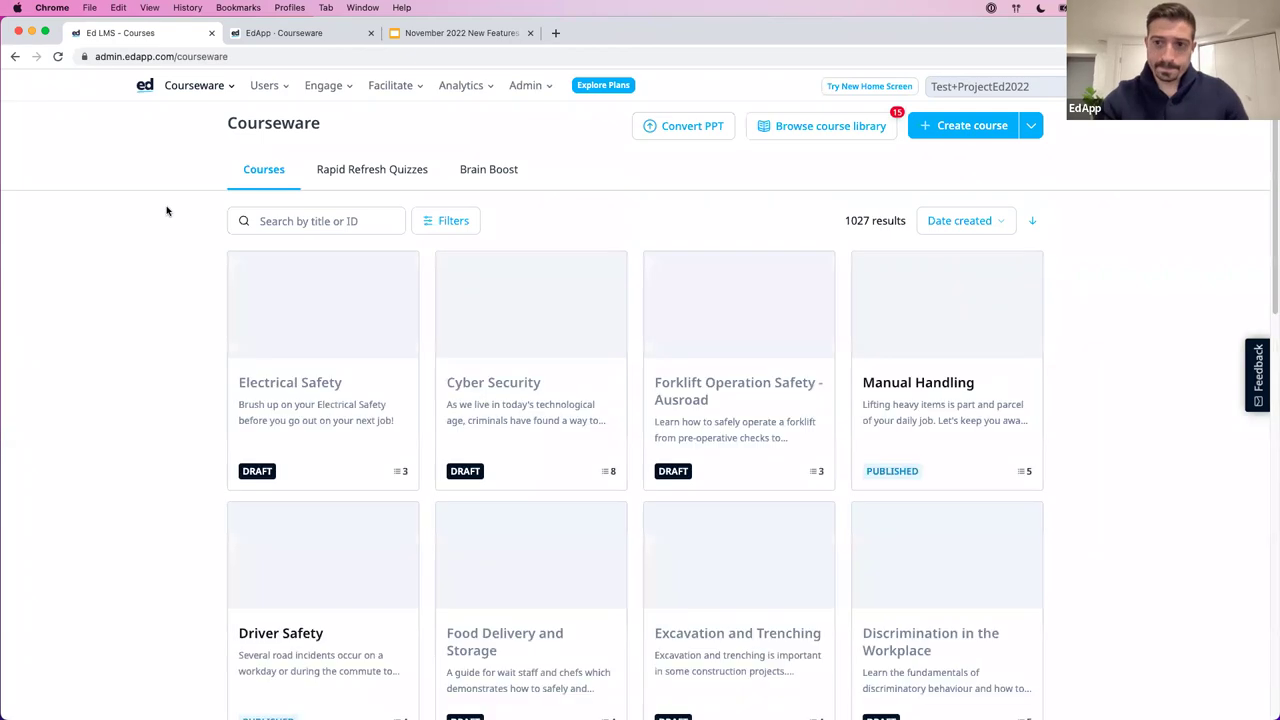
scroll(192, 370, down, 5)
click(771, 462)
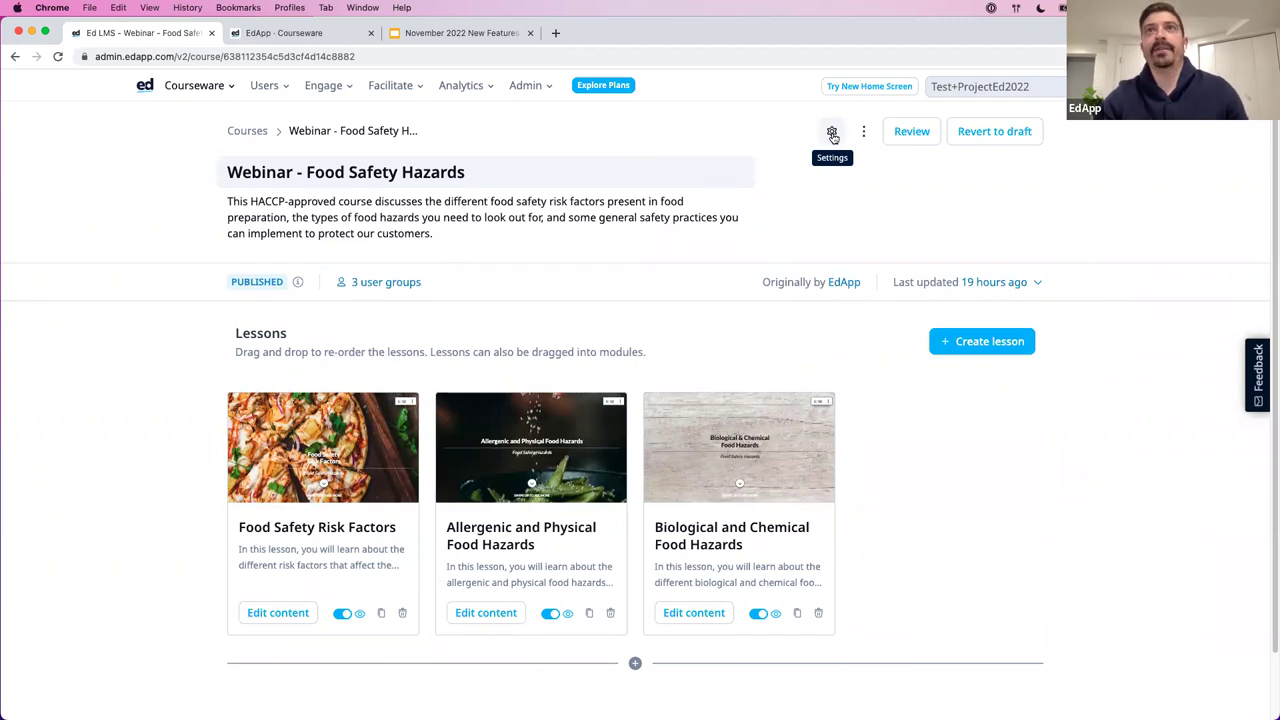
- In the course's access rules, switch the due date off and on again and base it on days after enrollment
click(832, 134)
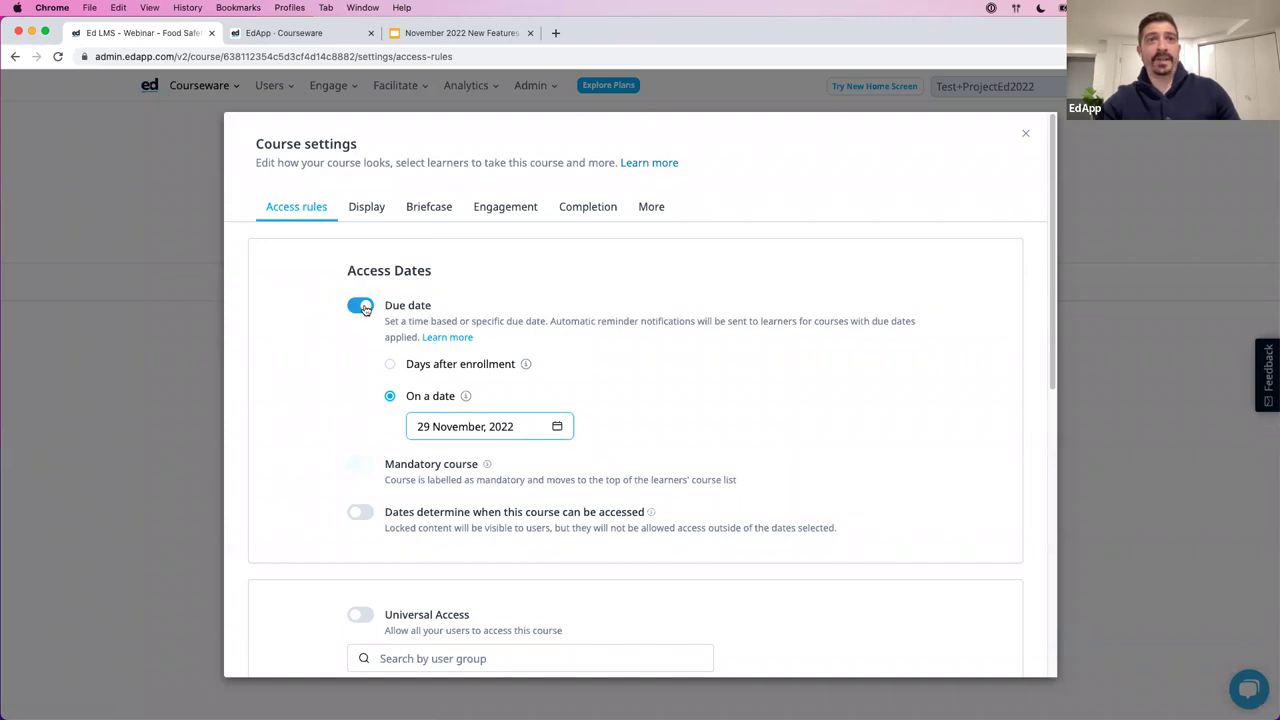
click(364, 307)
click(358, 307)
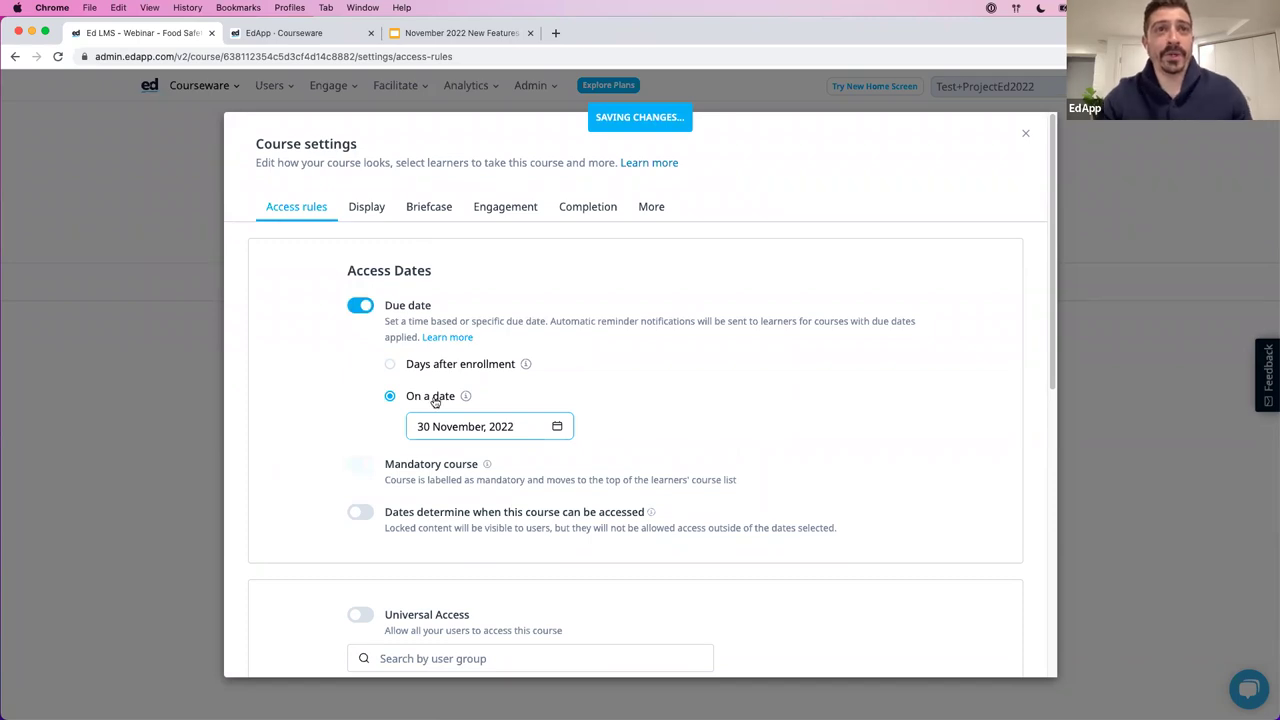
click(389, 364)
mouse_move(530, 370)
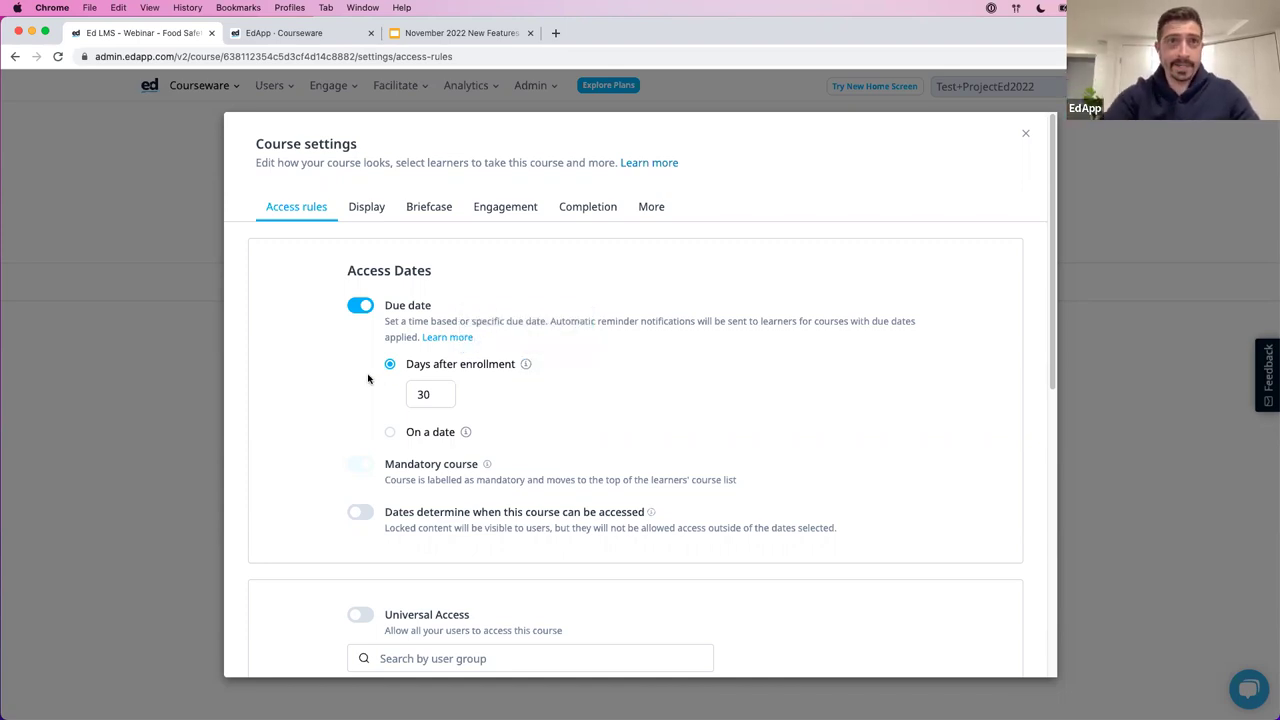
- Try to change the course's due date to 60 days after enrollment
drag(445, 394, 405, 393)
text(60)
click(830, 422)
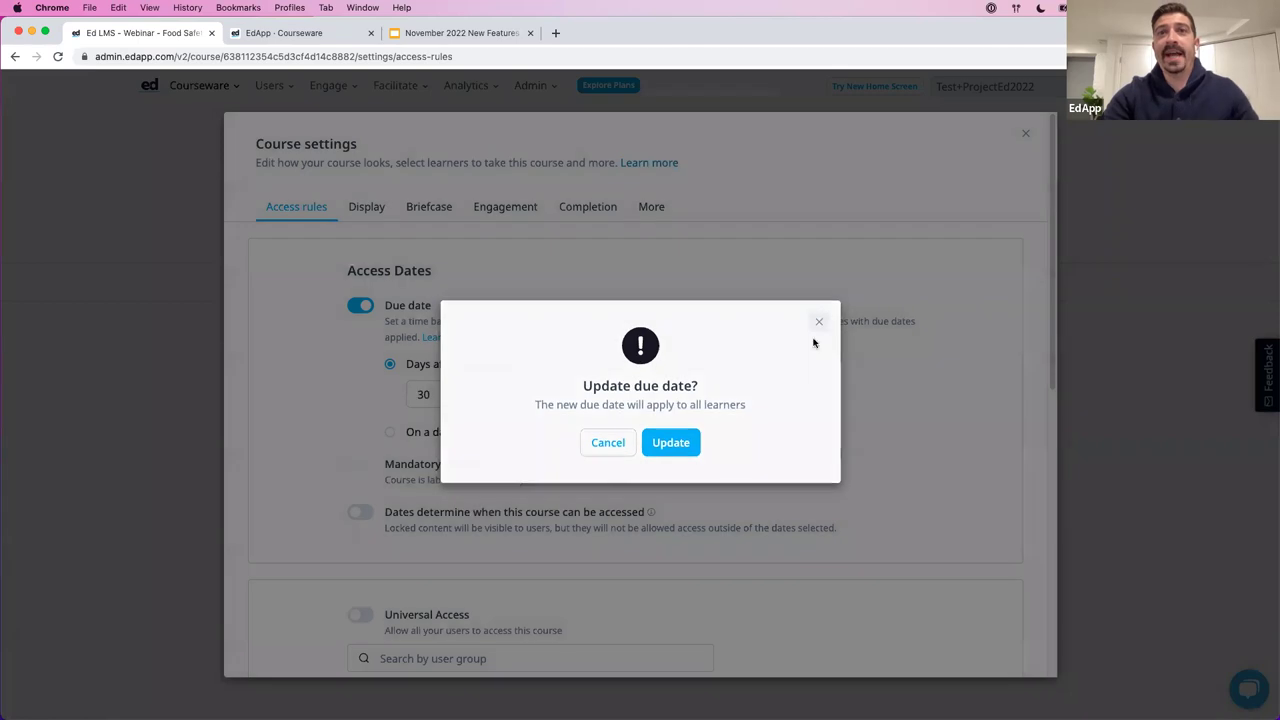
click(818, 322)
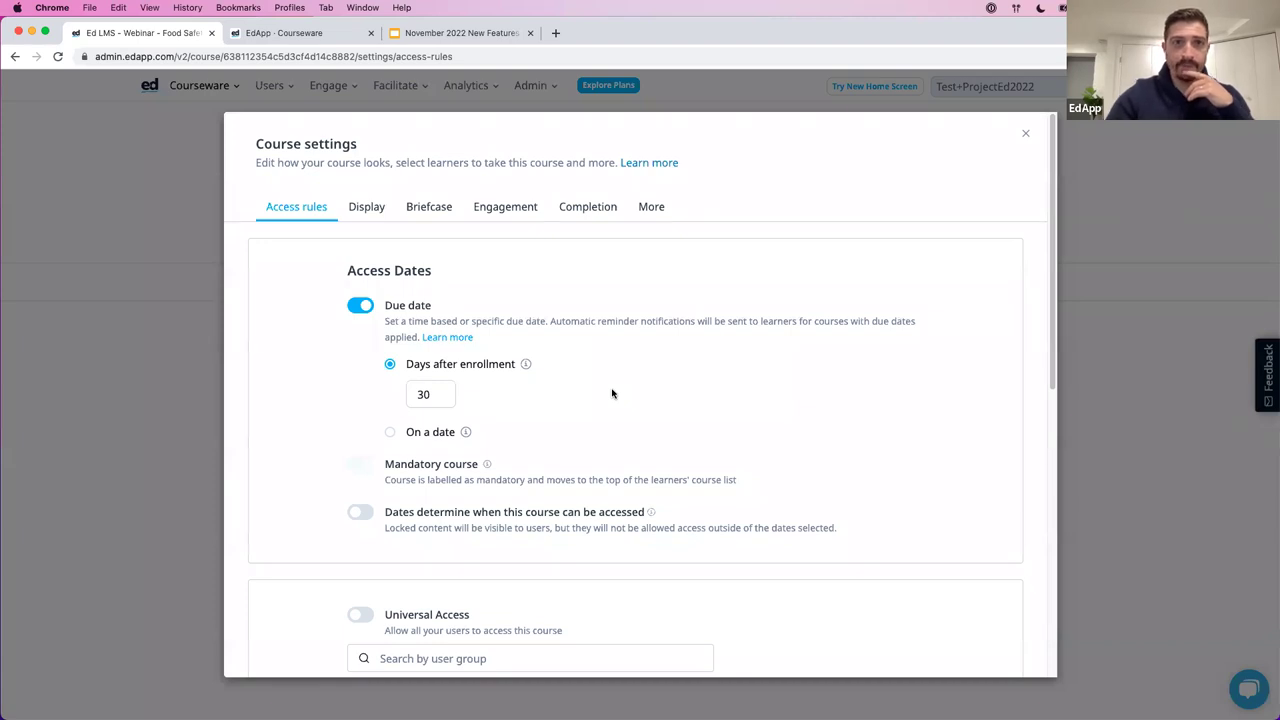
- Close the course settings and open the Users list
click(1025, 133)
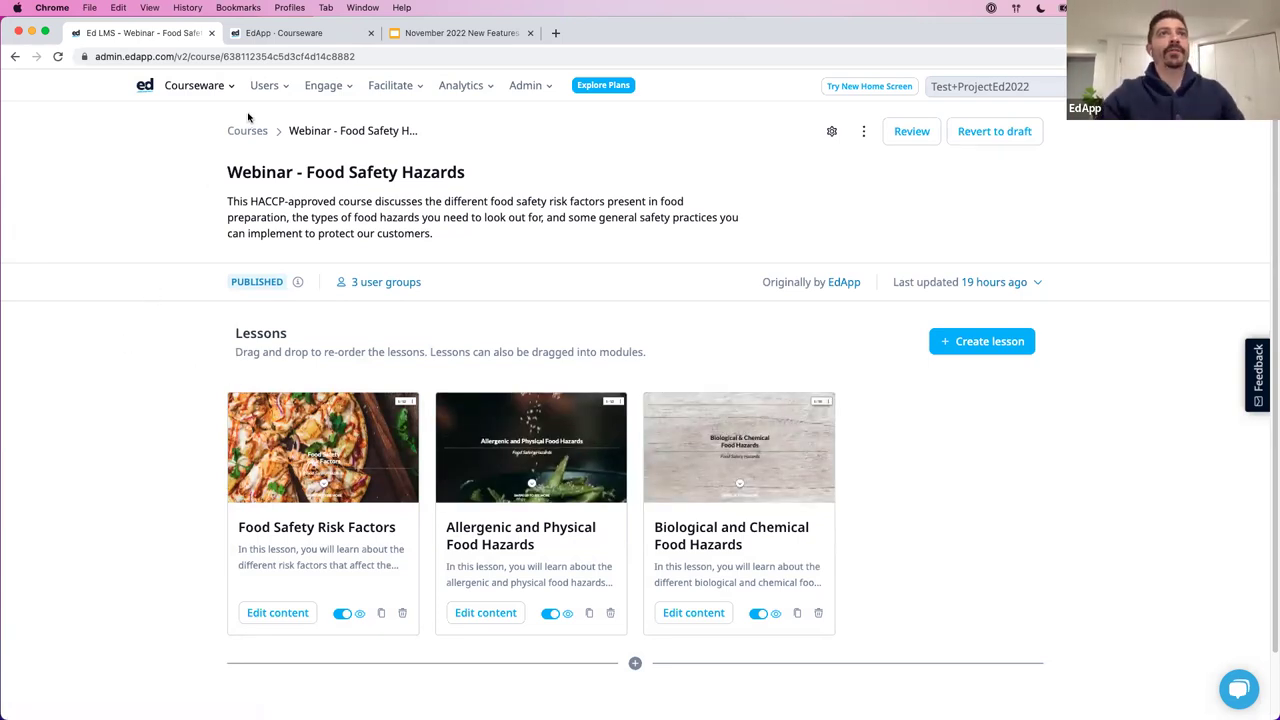
click(266, 86)
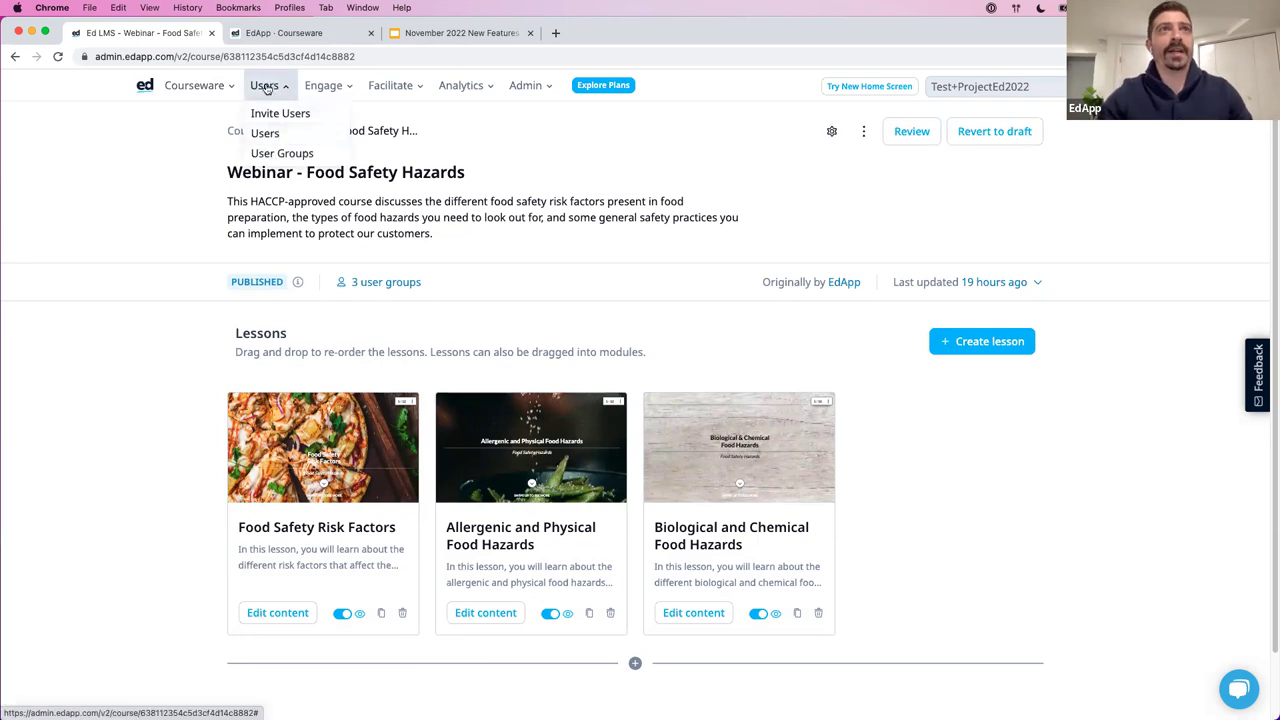
click(265, 133)
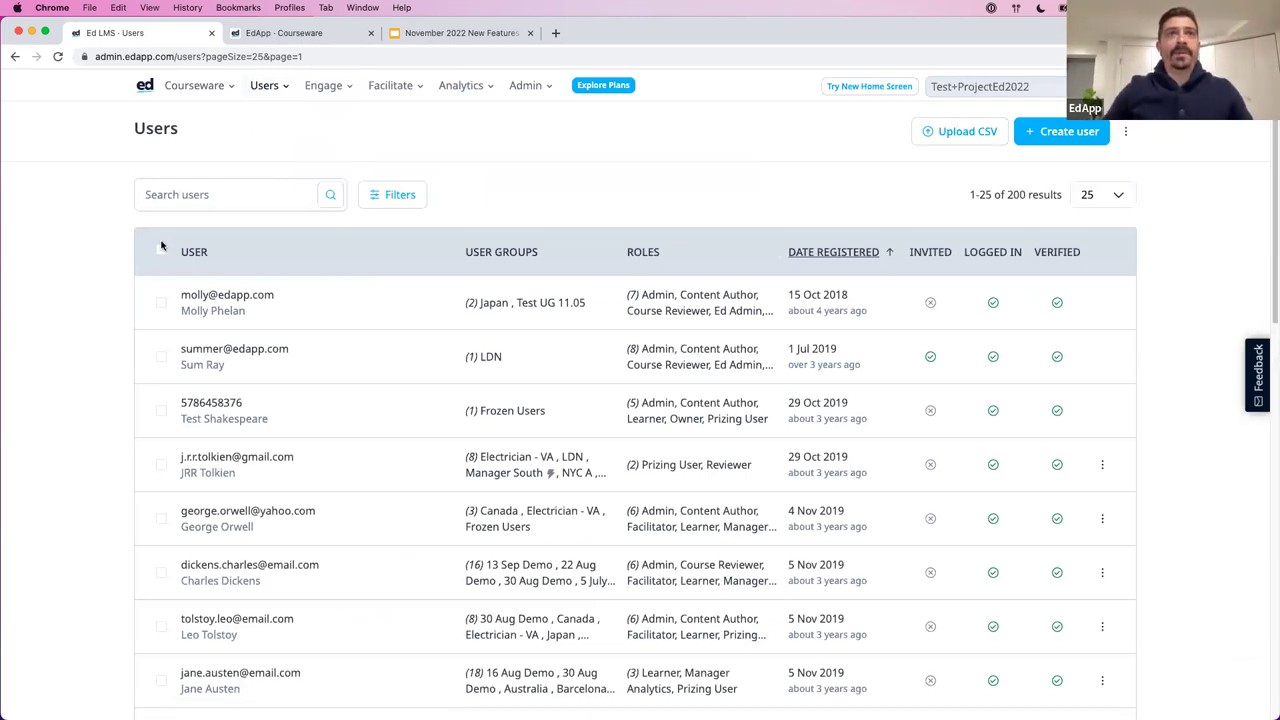
- Search the users list for a user's first name and clear the search
click(256, 194)
text(charles)
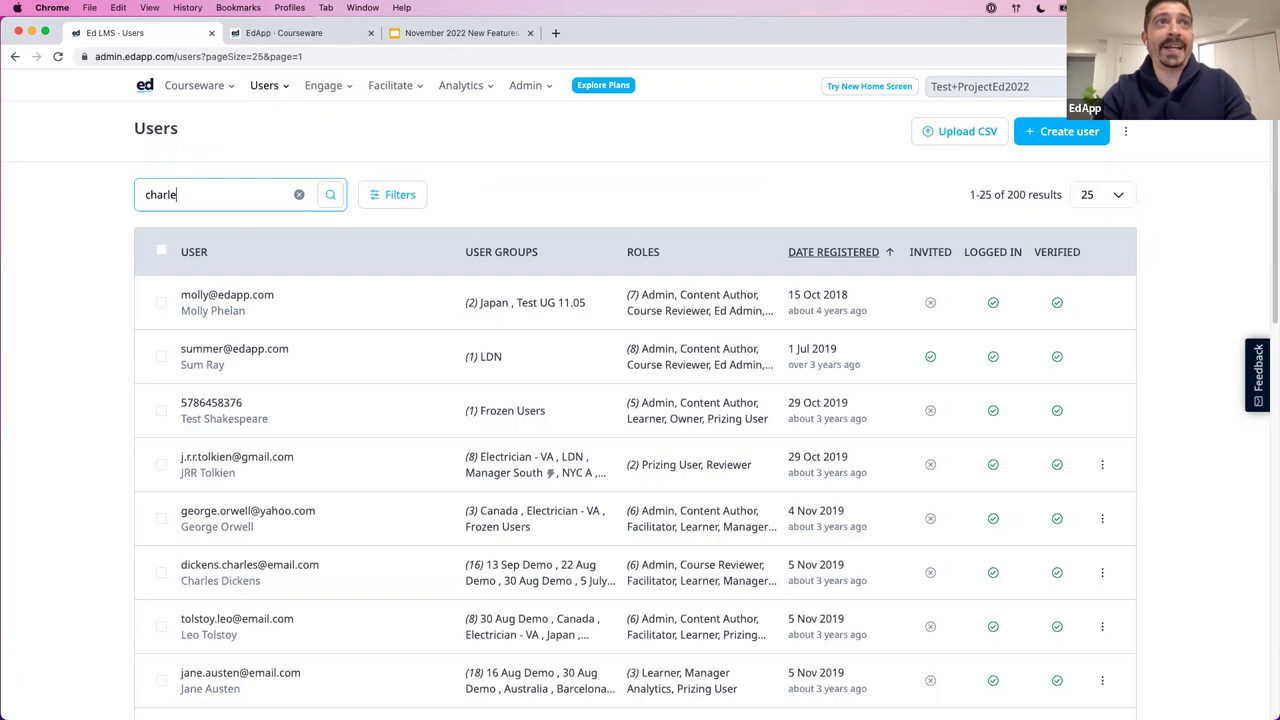
click(299, 194)
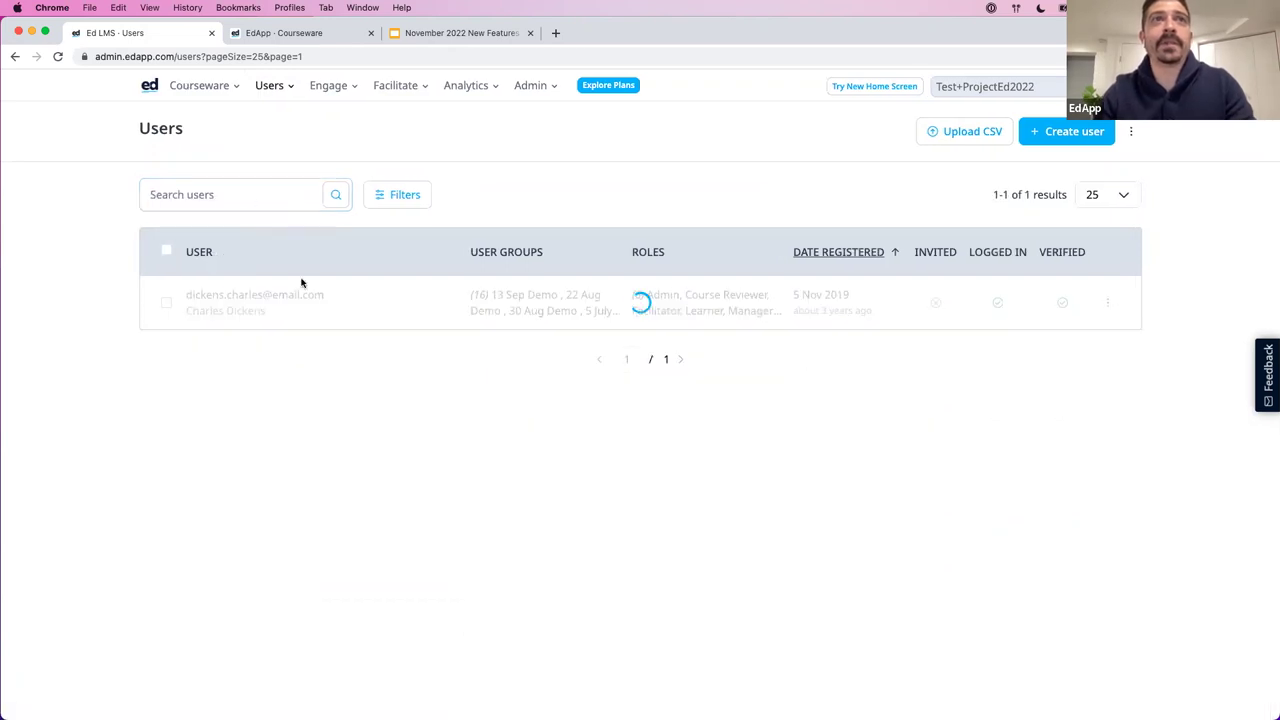
- Filter the users list to those with the Has not logged in status and reset the filter
click(403, 197)
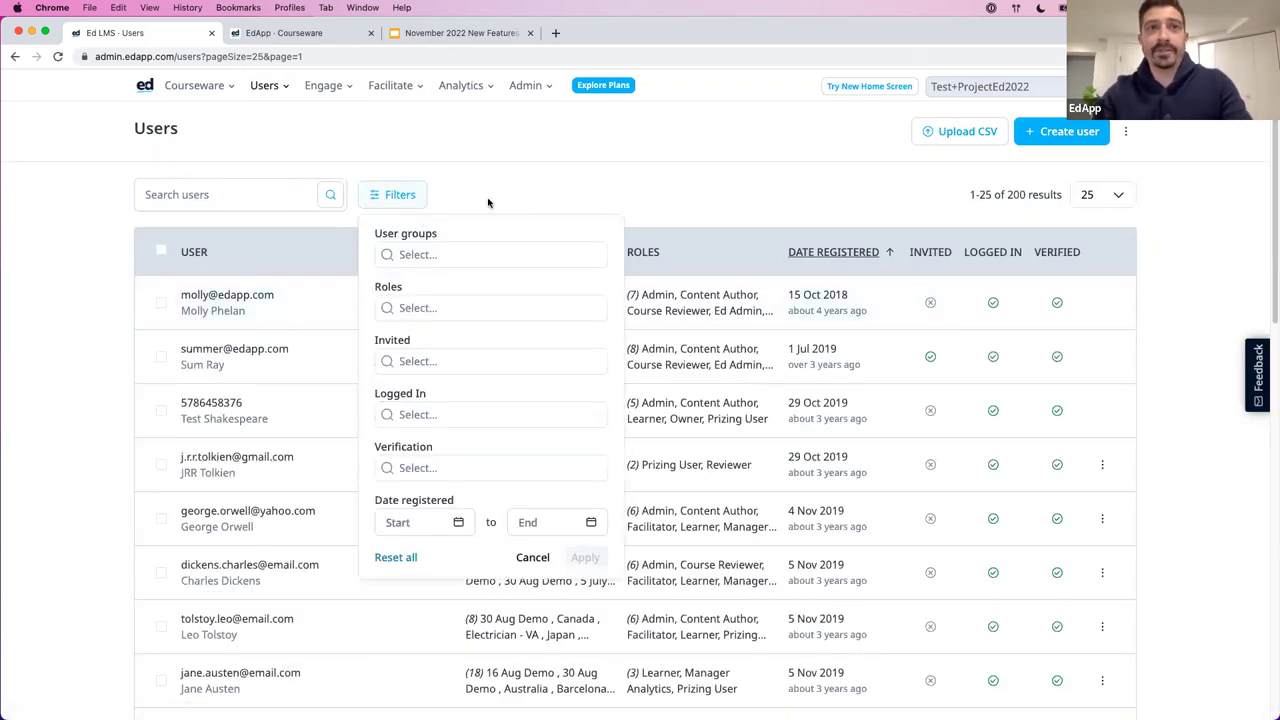
click(449, 418)
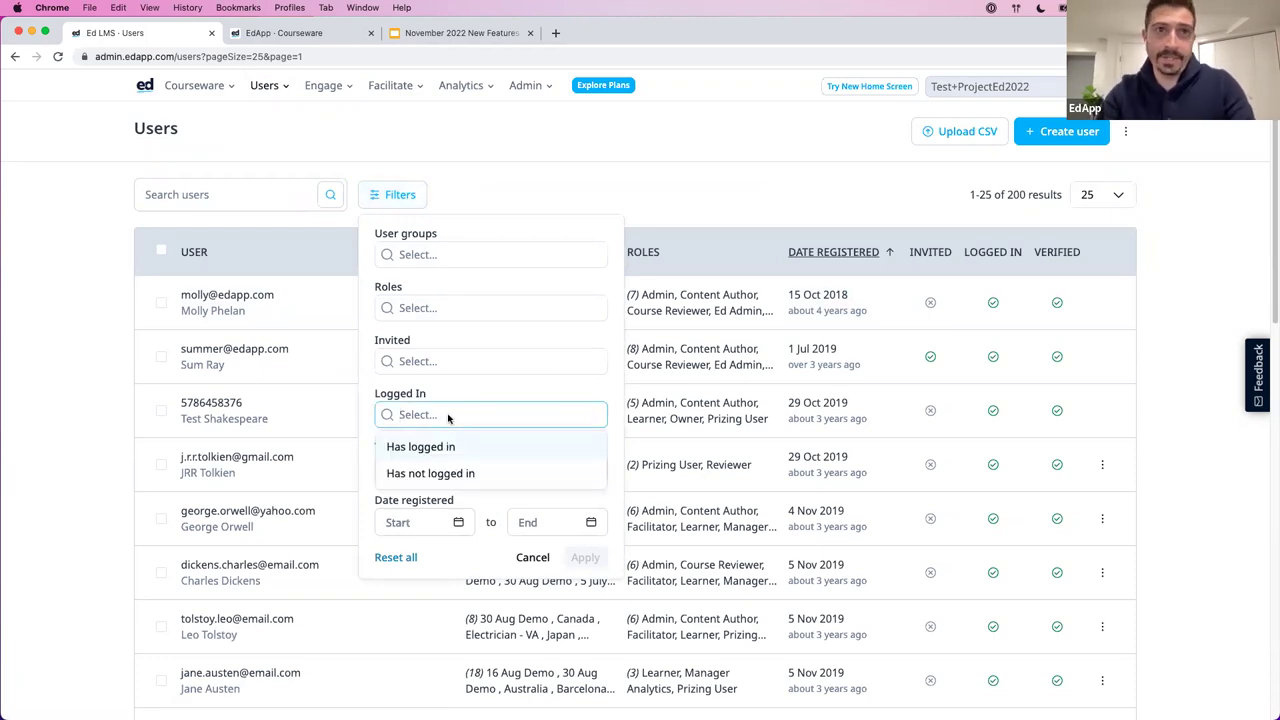
click(474, 476)
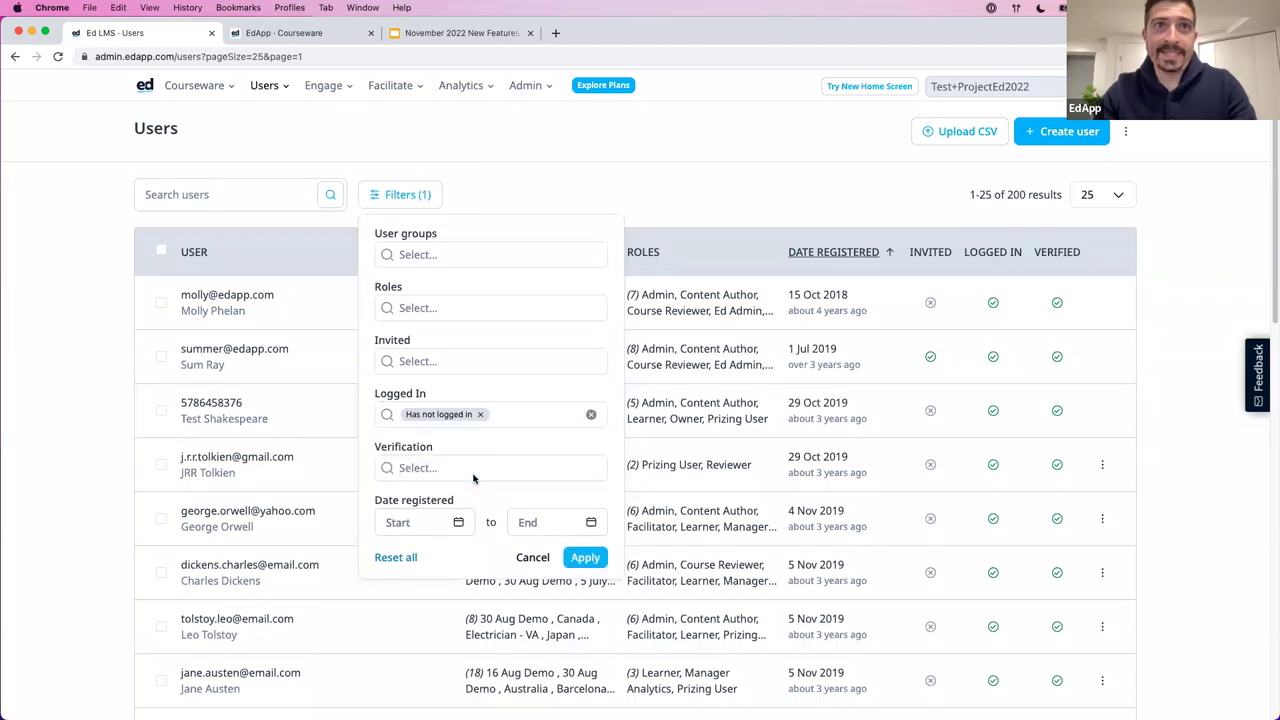
click(583, 559)
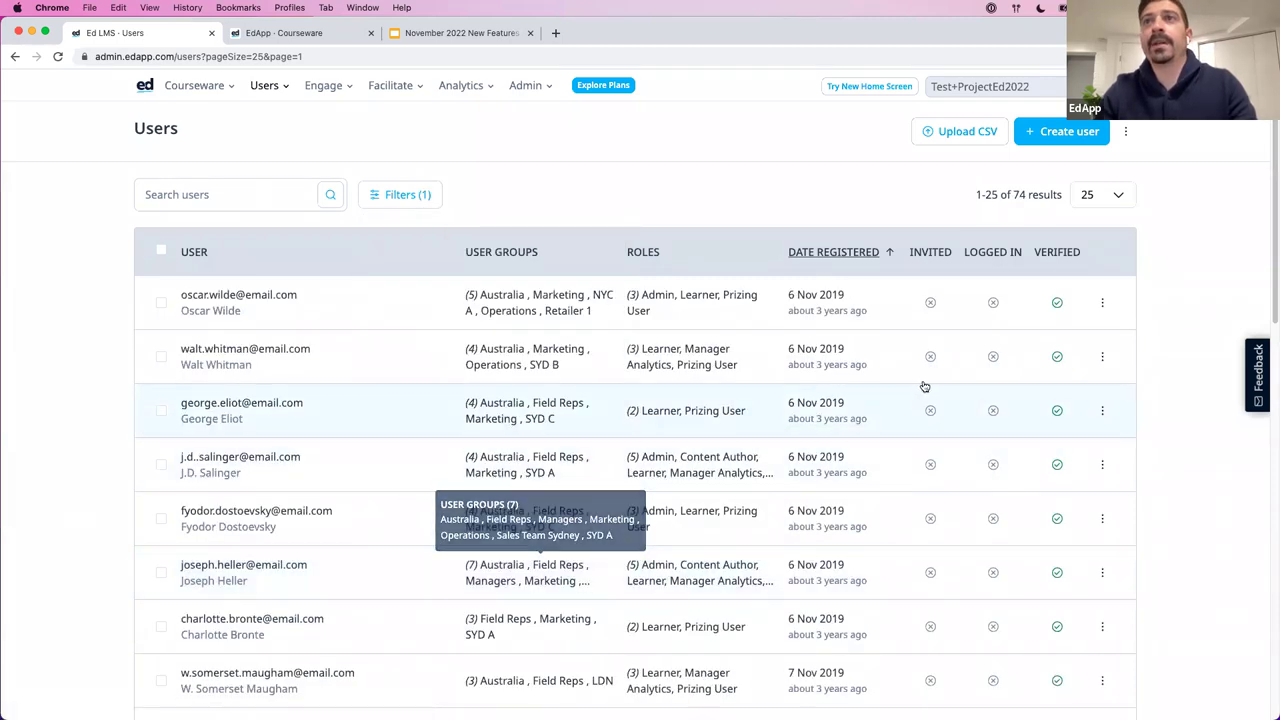
drag(1025, 194, 1003, 194)
click(1000, 220)
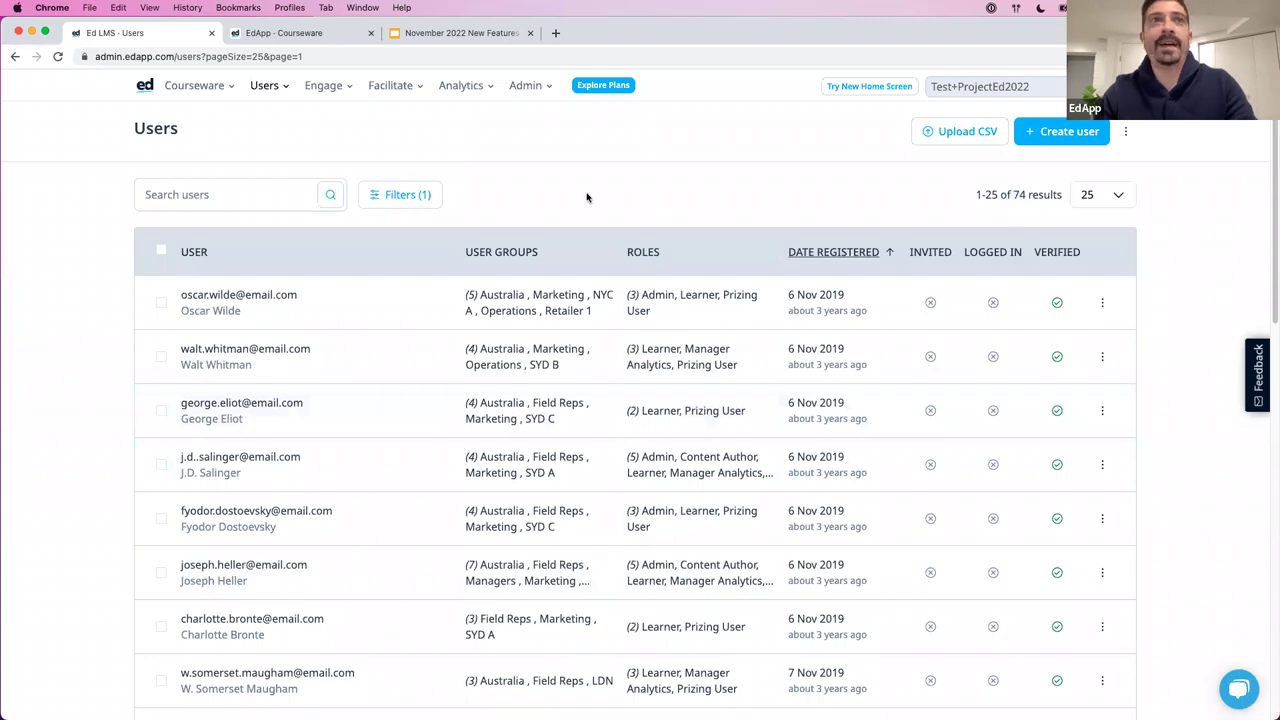
click(408, 197)
click(402, 557)
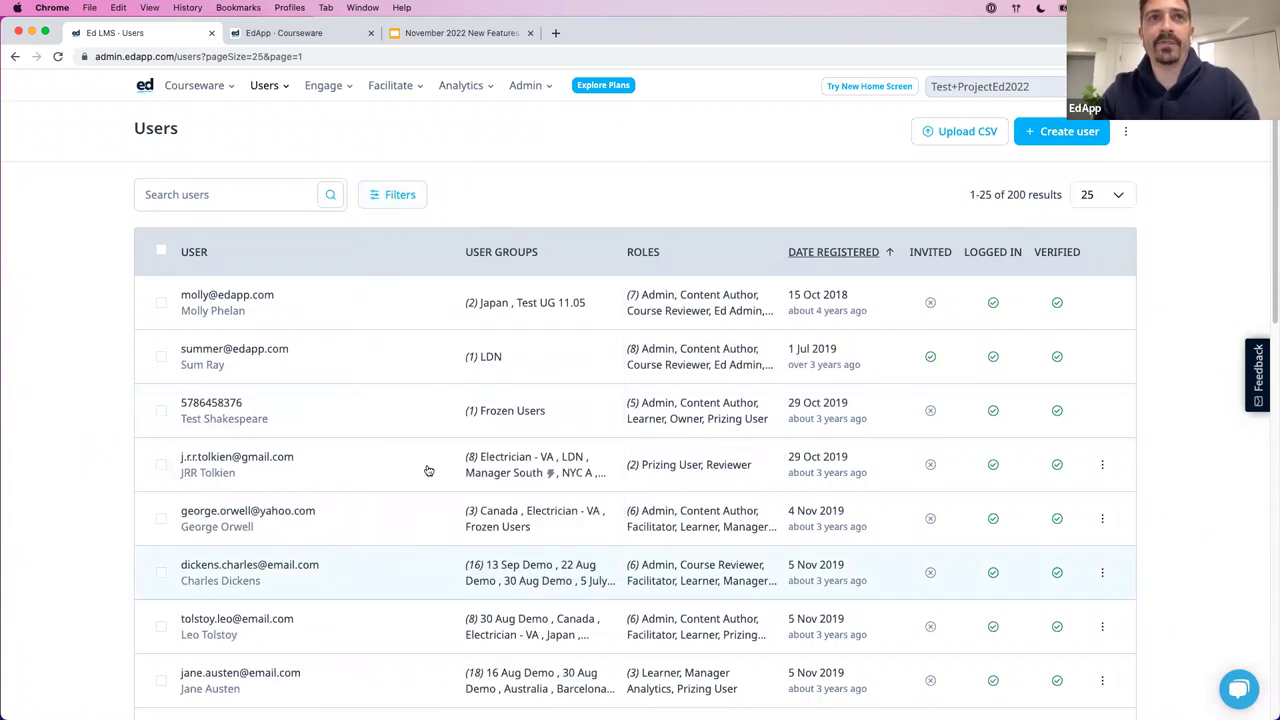
- Filter the users list by the Australia user group combined with the Has not logged in status
click(414, 204)
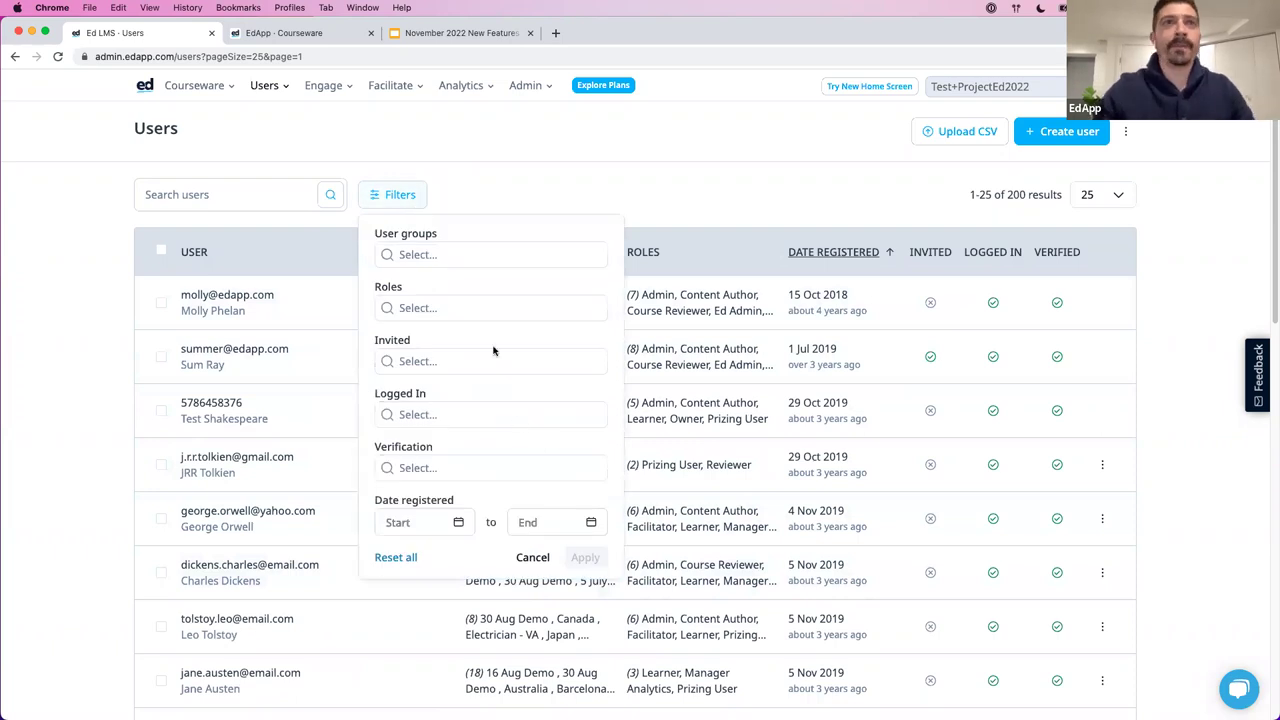
click(463, 257)
scroll(460, 370, down, 2)
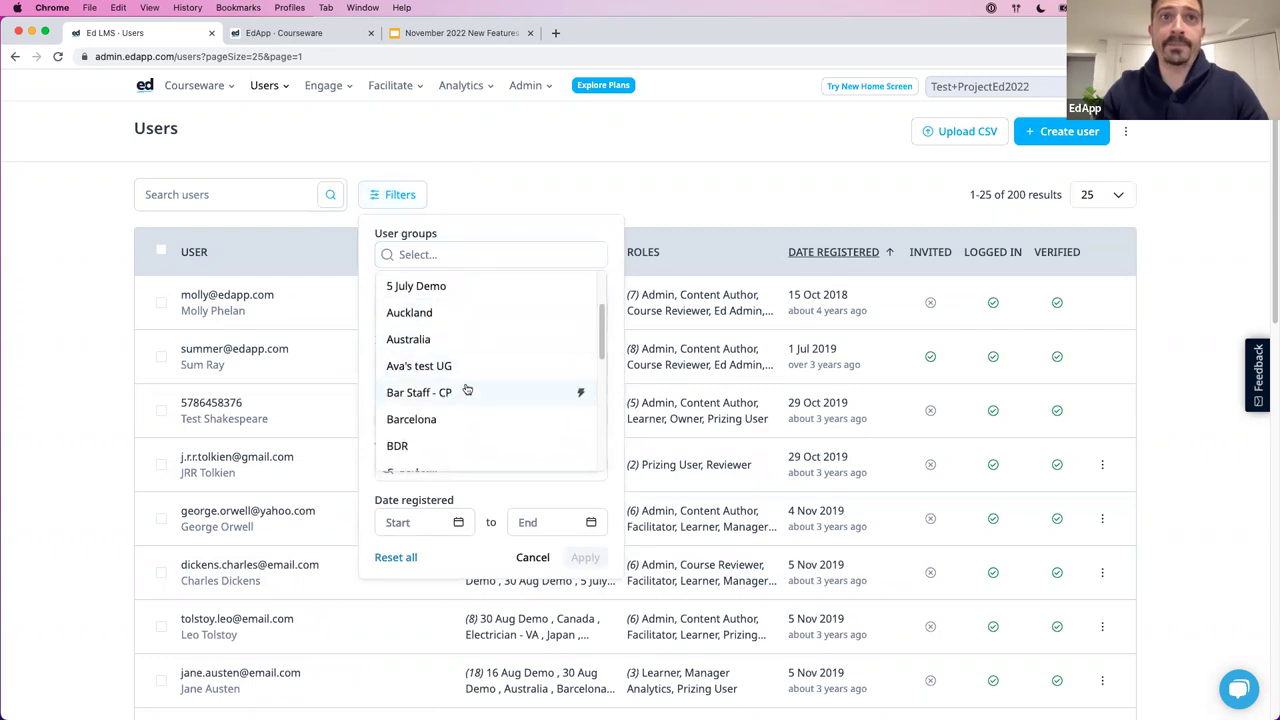
click(435, 341)
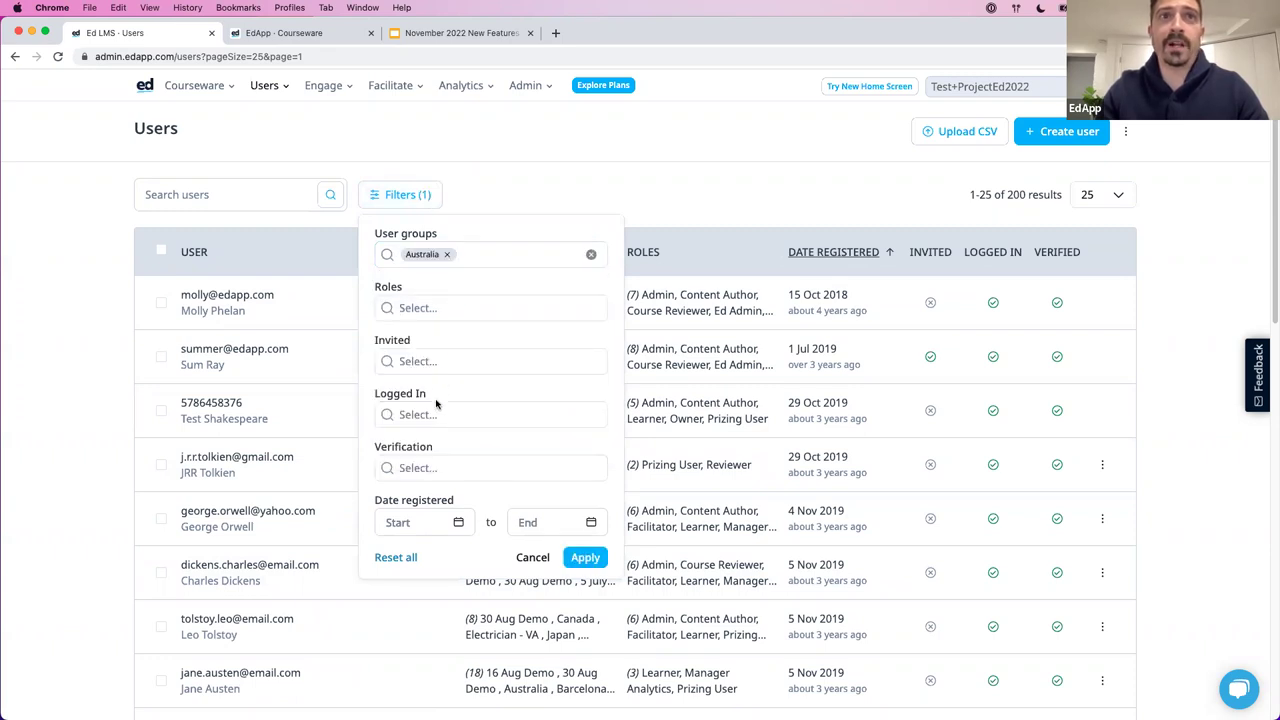
click(434, 415)
click(430, 472)
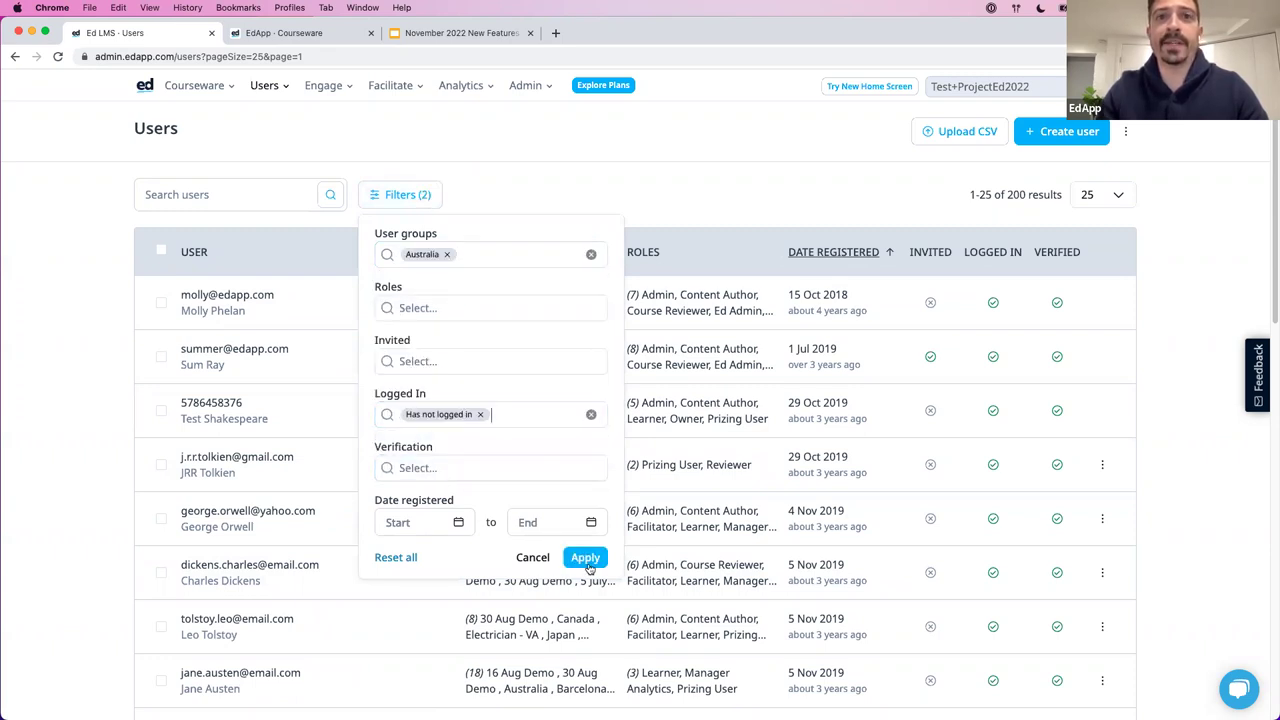
click(586, 560)
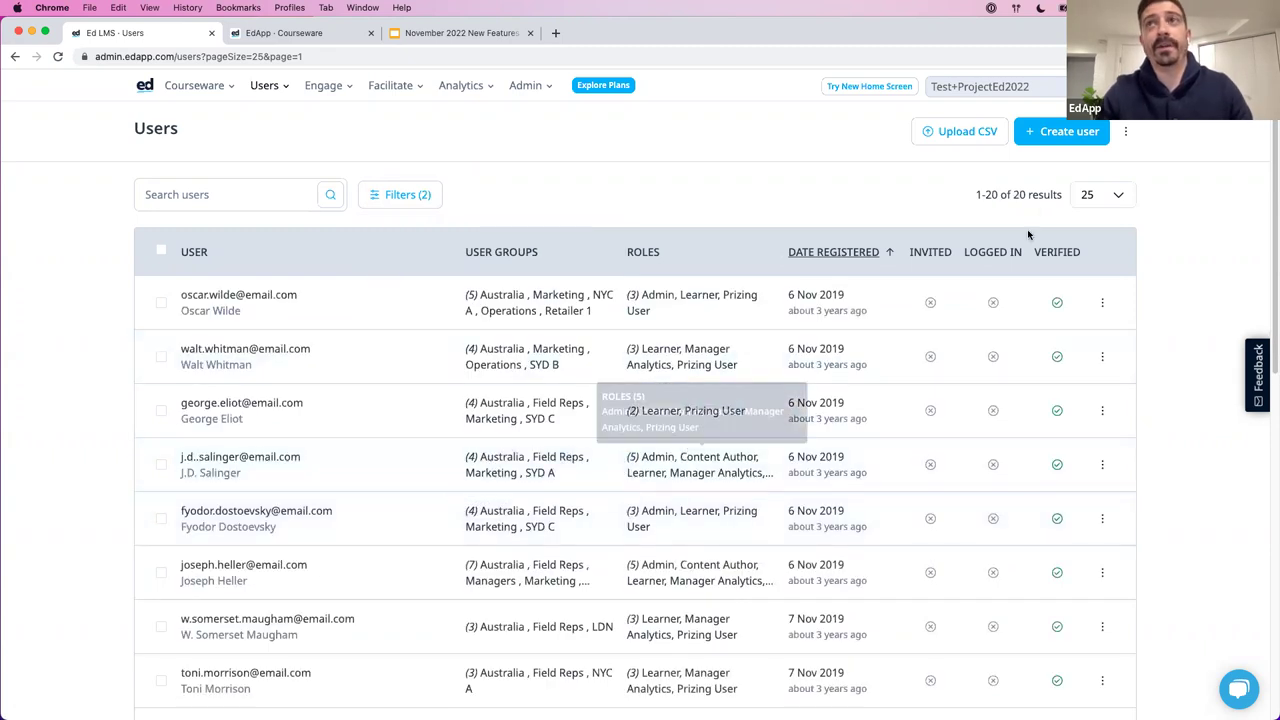
- Remove the Has not logged in and Australia filters and reset the users list to all users
click(402, 200)
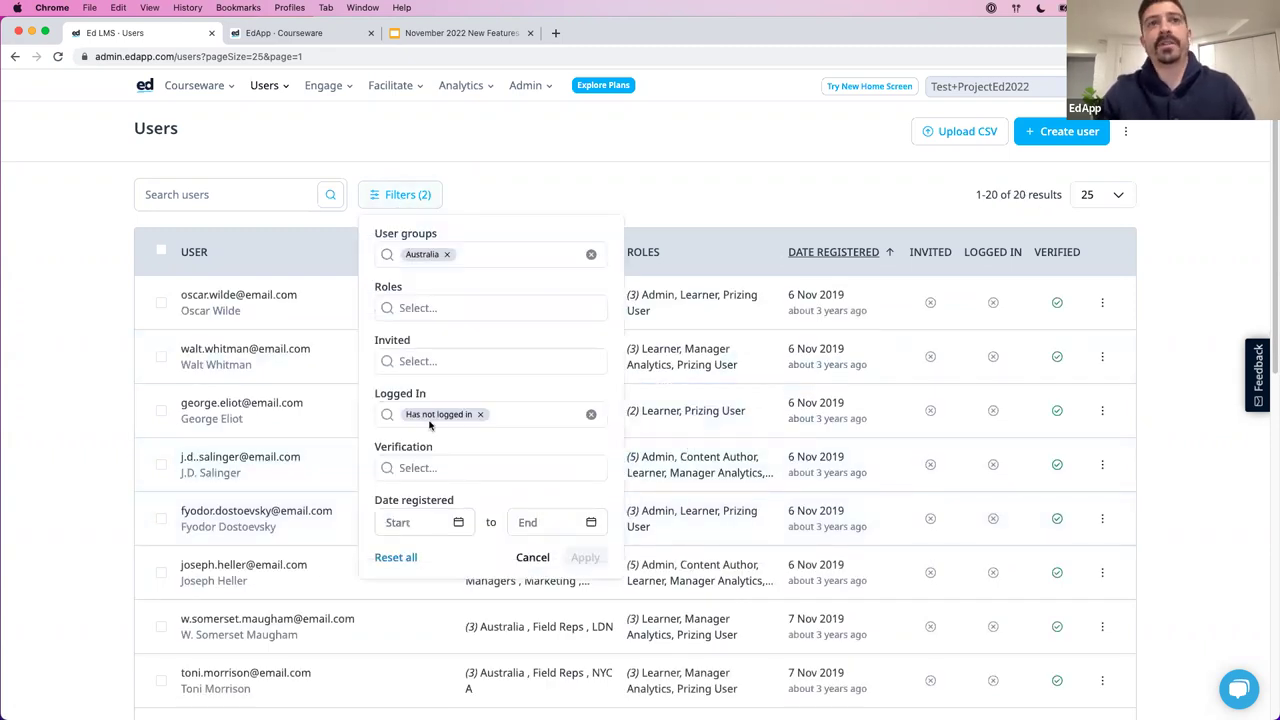
click(480, 414)
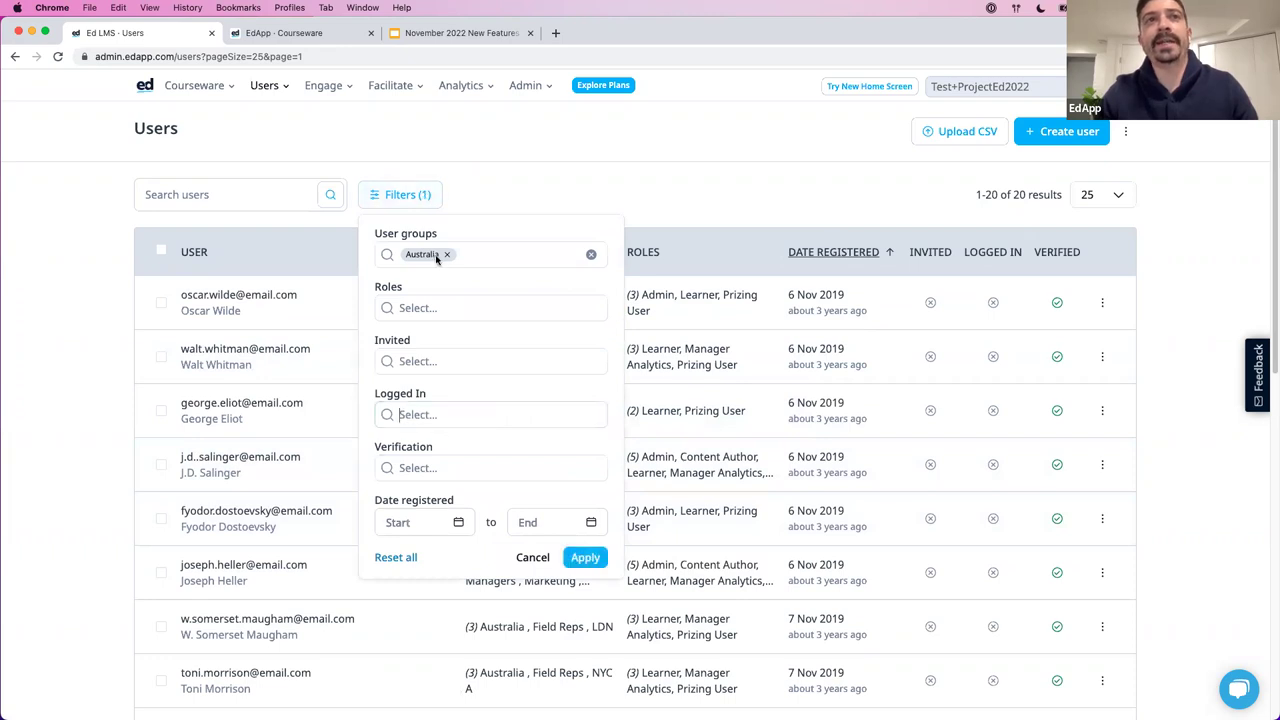
click(447, 255)
click(400, 557)
click(396, 557)
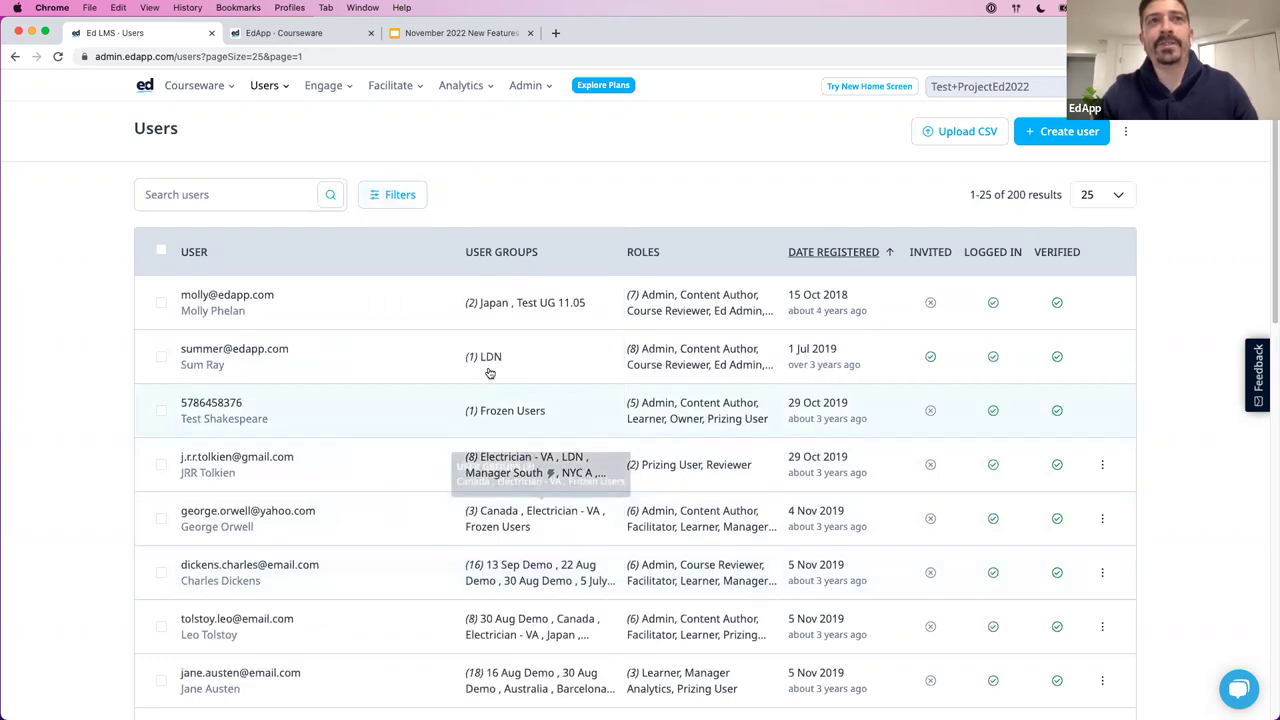
- Set the users list to show 100 users per page and look through the longer list
click(1104, 198)
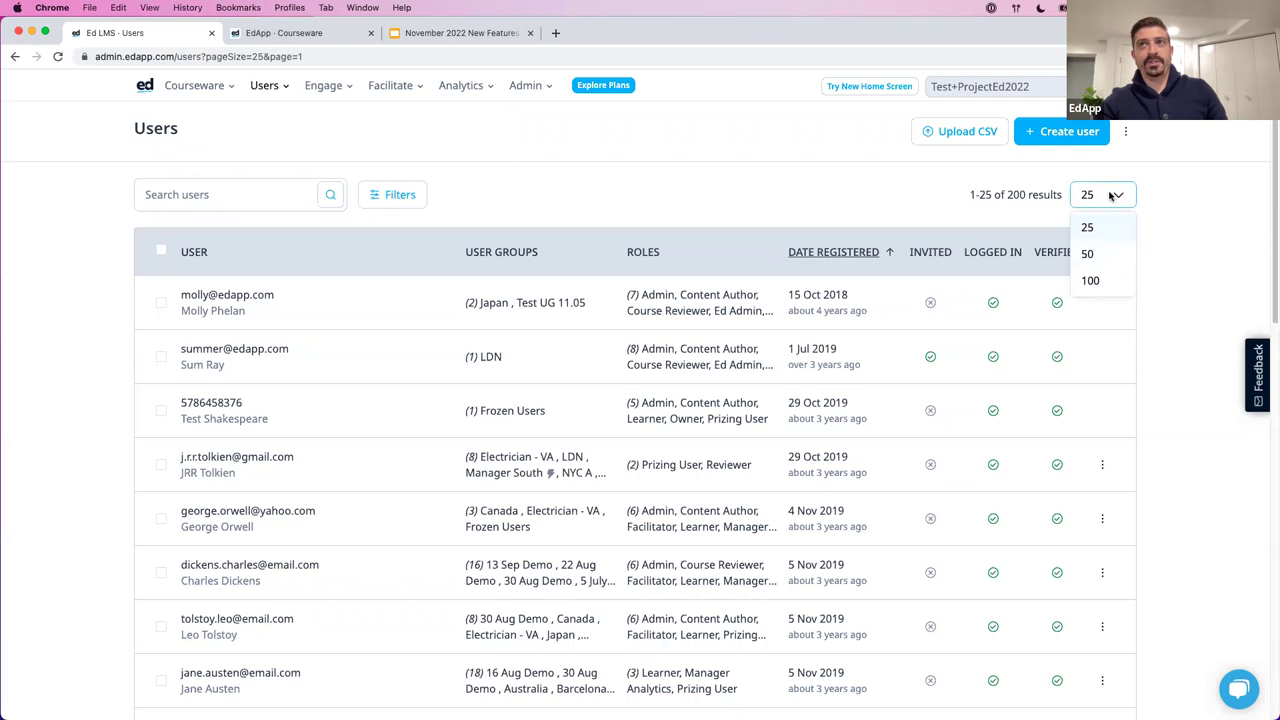
click(1090, 289)
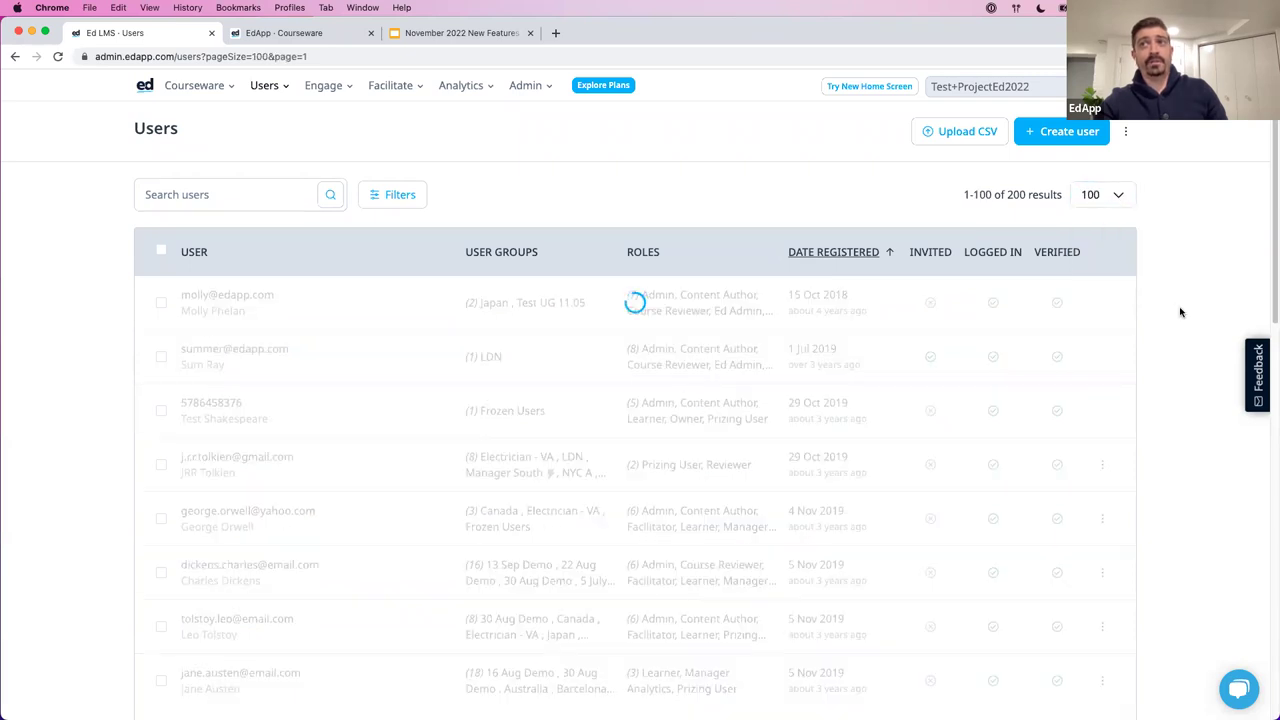
scroll(1093, 372, down, 10)
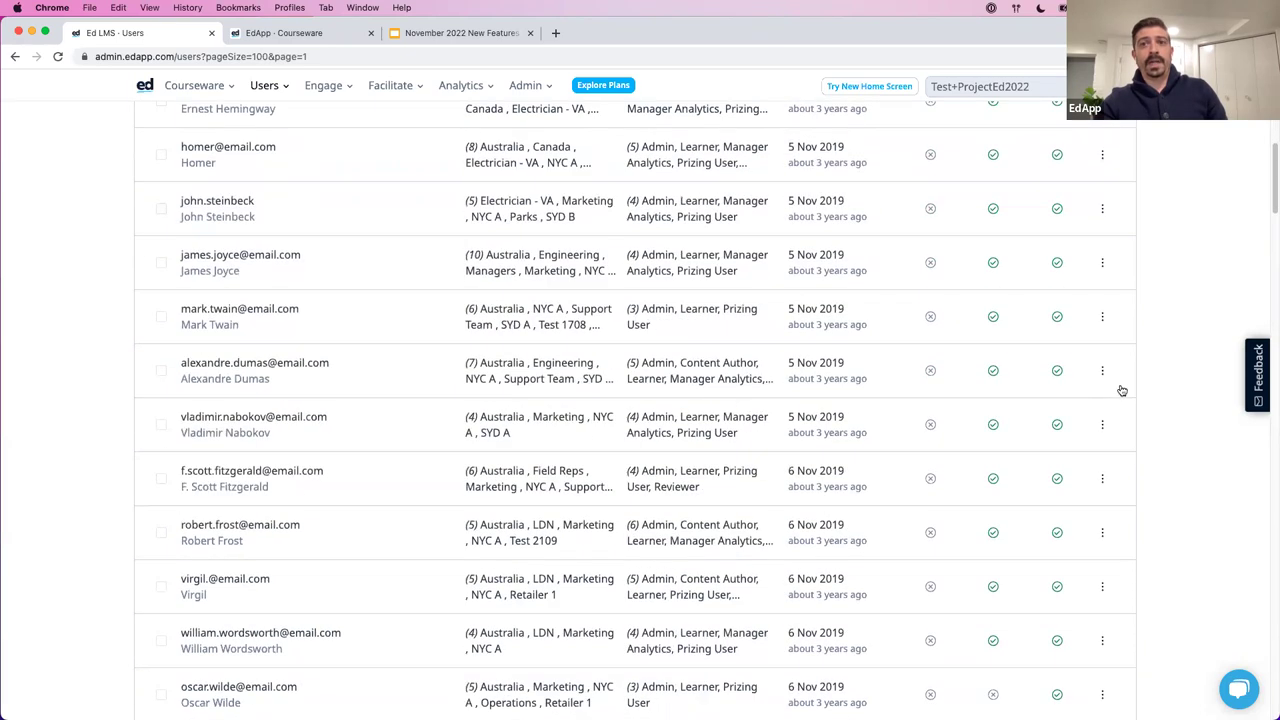
scroll(1095, 436, down, 15)
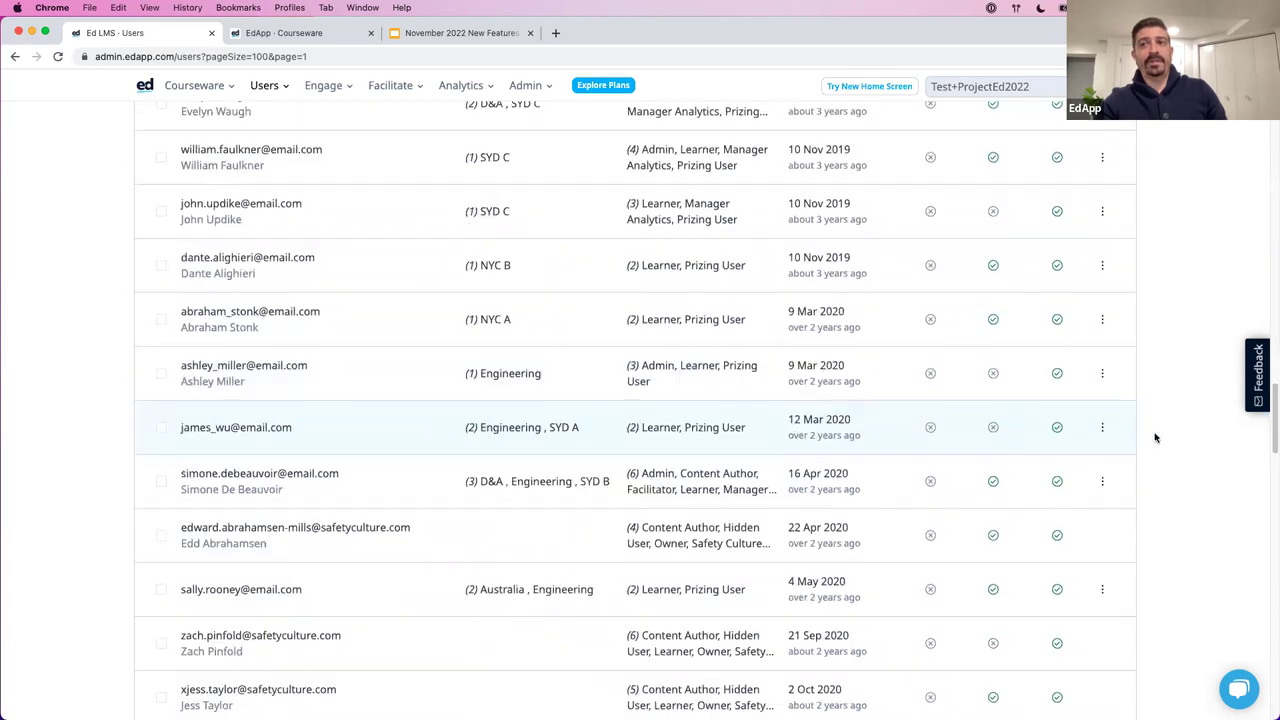
scroll(1150, 455, down, 18)
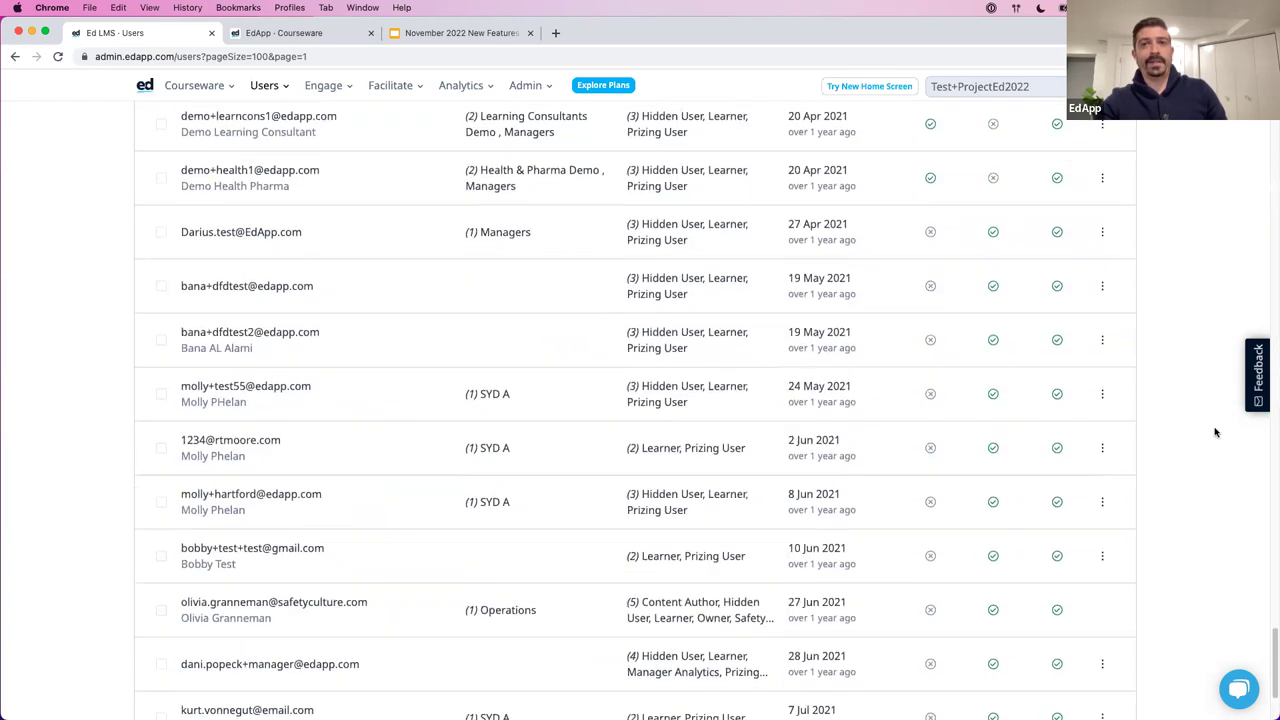
scroll(1200, 420, up, 20)
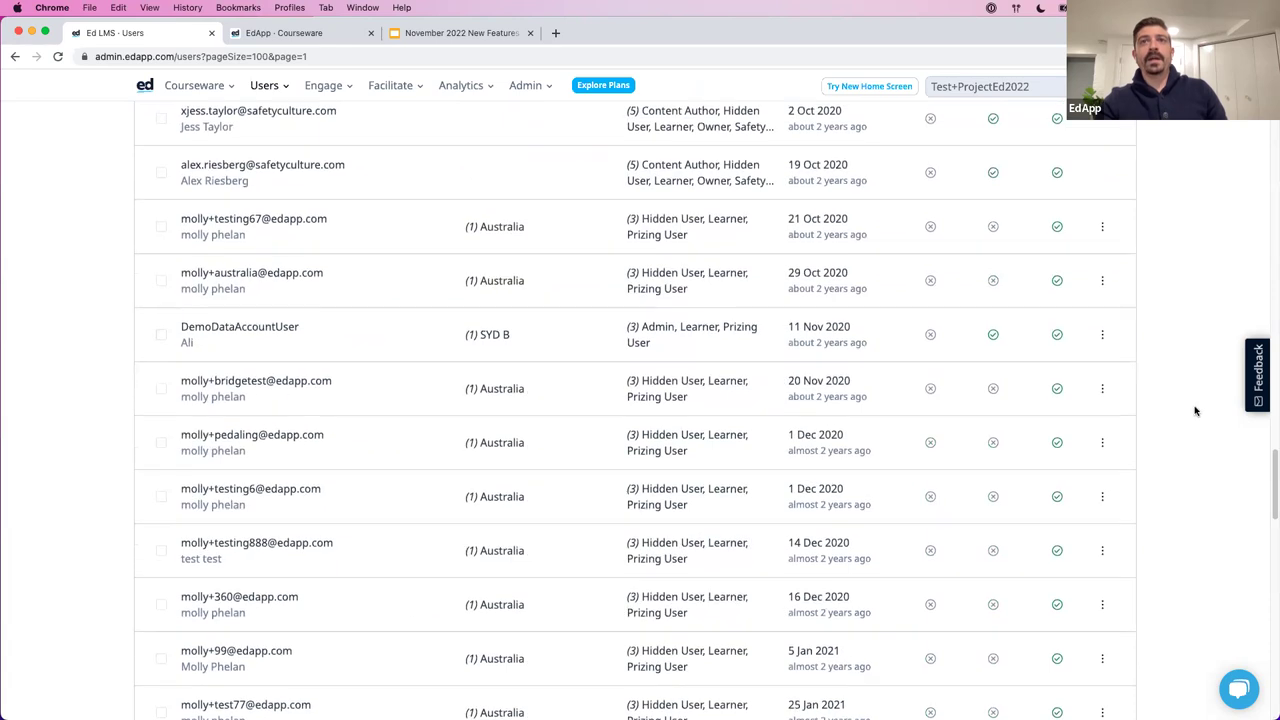
scroll(725, 300, up, 20)
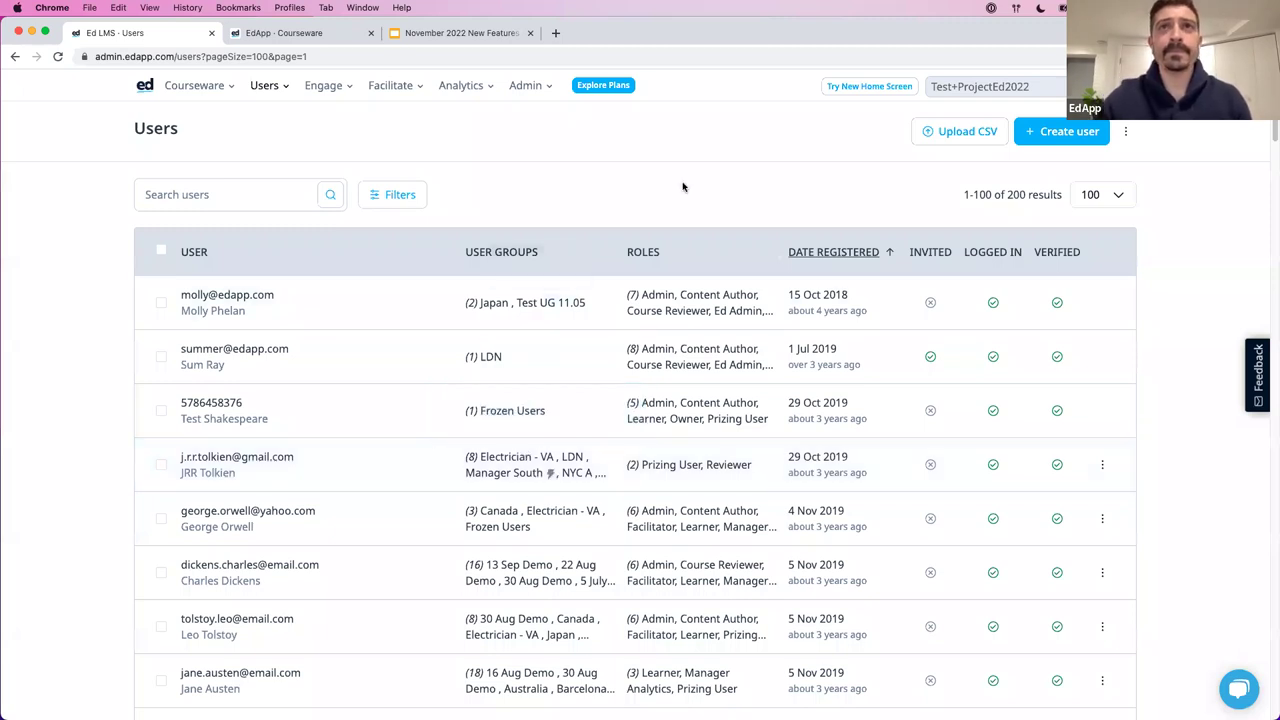
- Select the users in the fourth to sixth rows of the list and clear the whole selection
scroll(152, 388, down, 2)
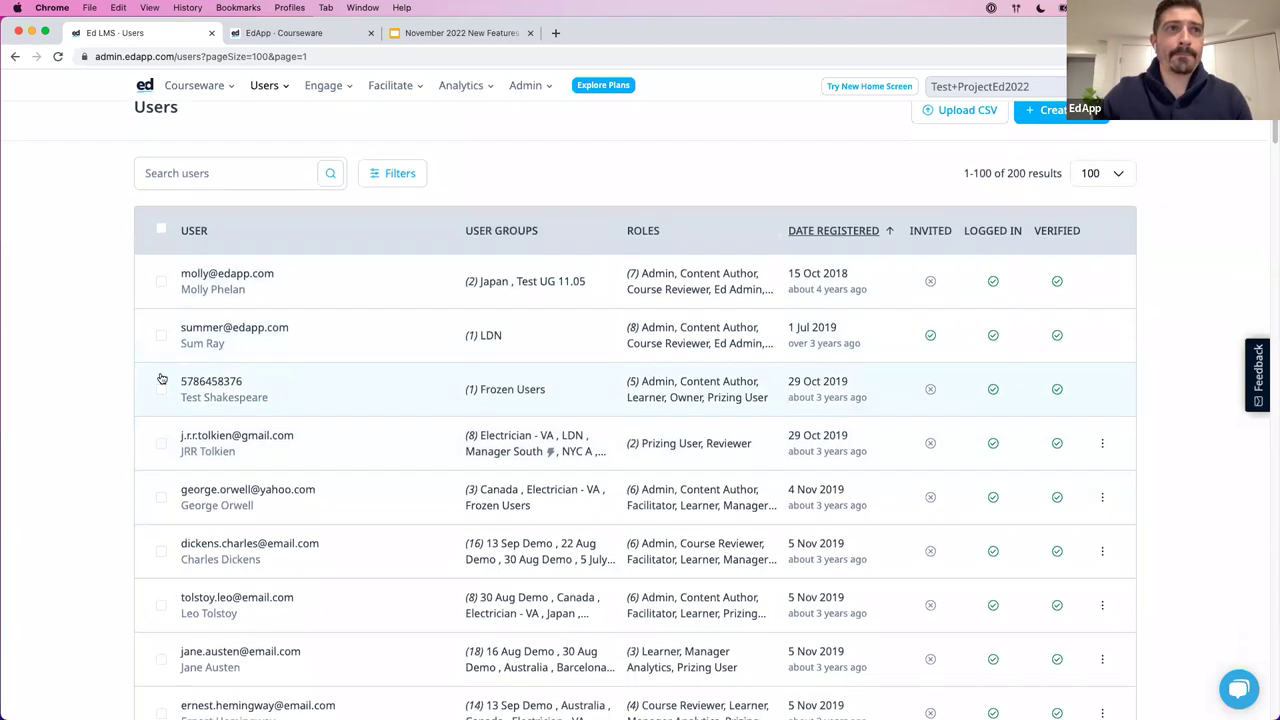
click(161, 355)
click(161, 408)
click(161, 462)
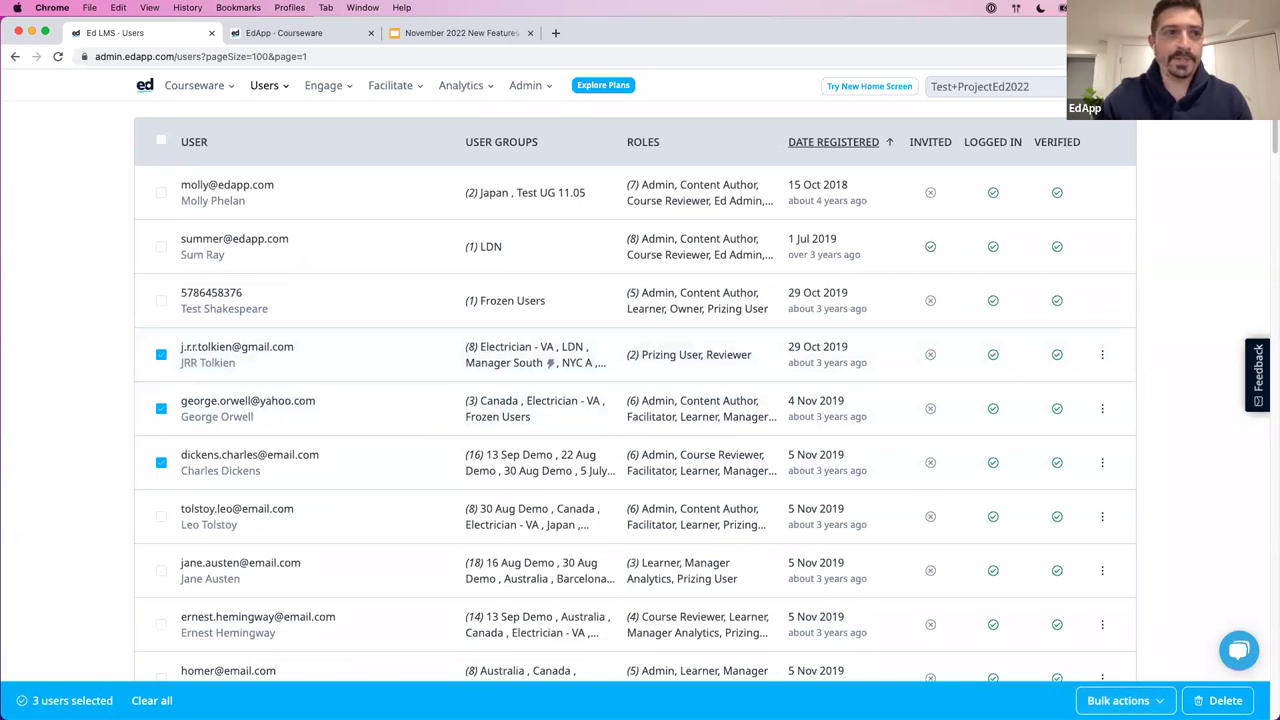
click(152, 700)
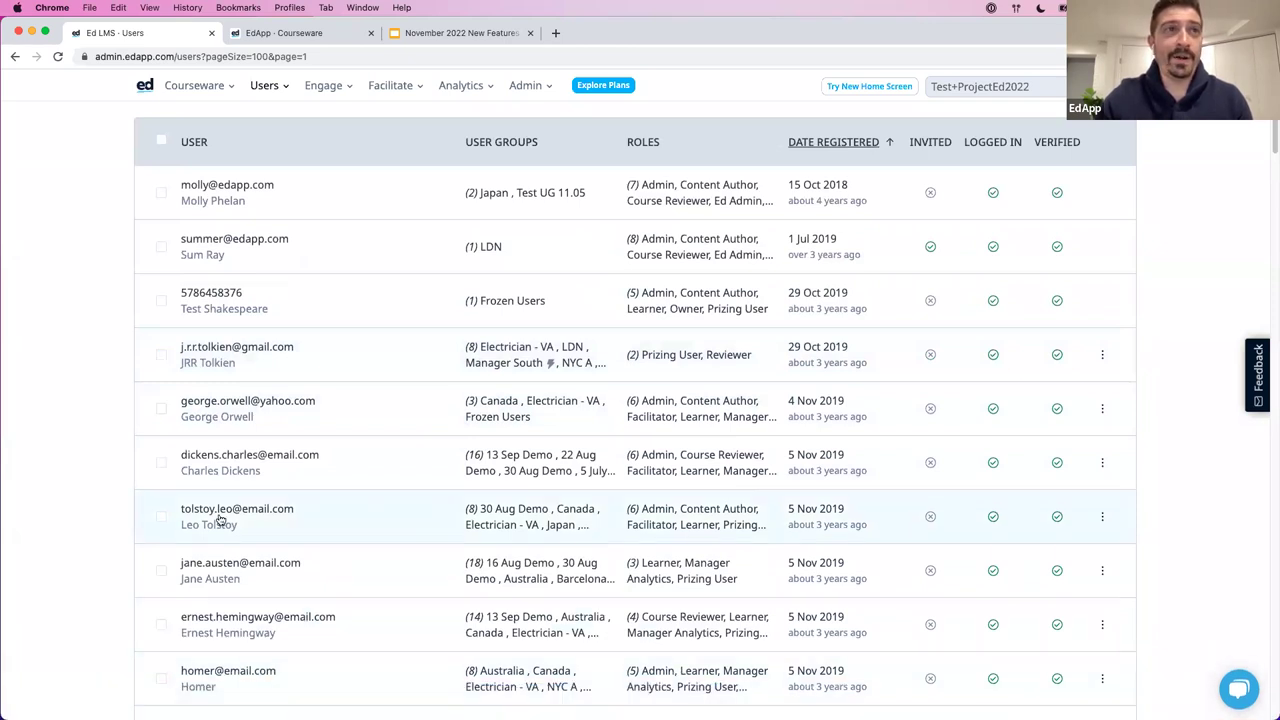
- Open the bulk deletion confirmation for the users in the fourth to sixth rows and close it without deleting them
click(161, 355)
click(161, 408)
click(161, 462)
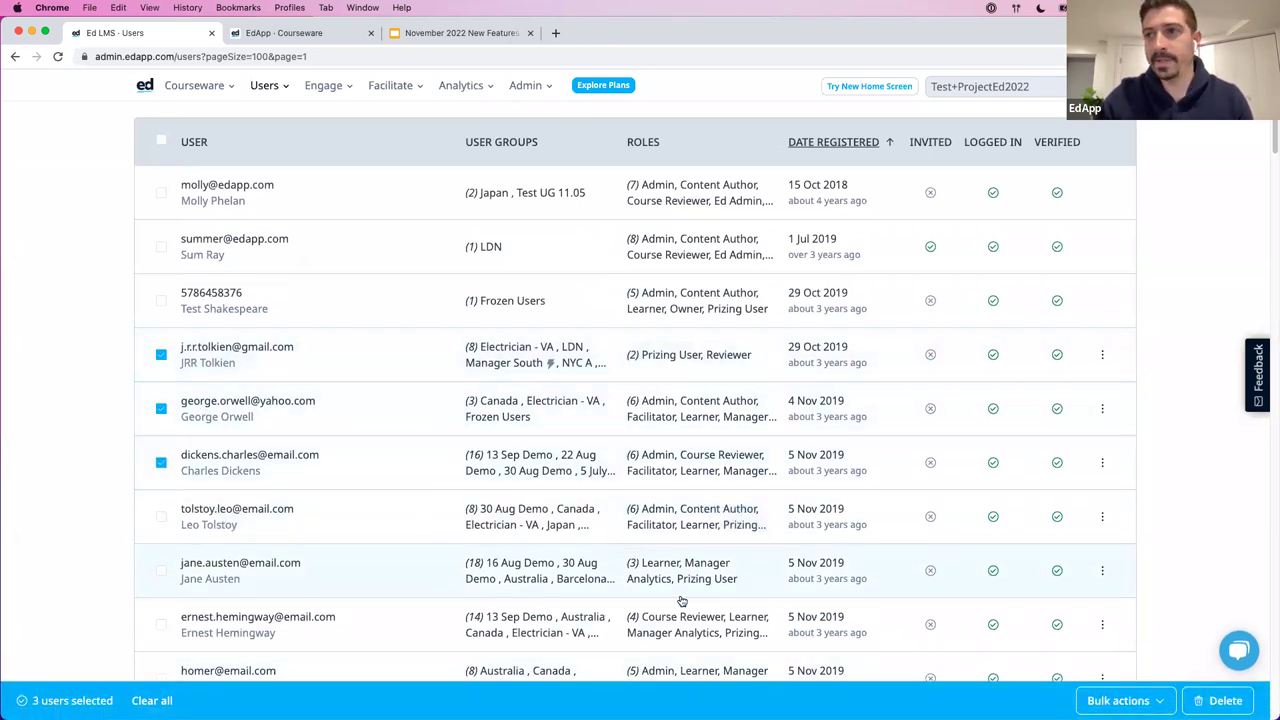
click(1222, 700)
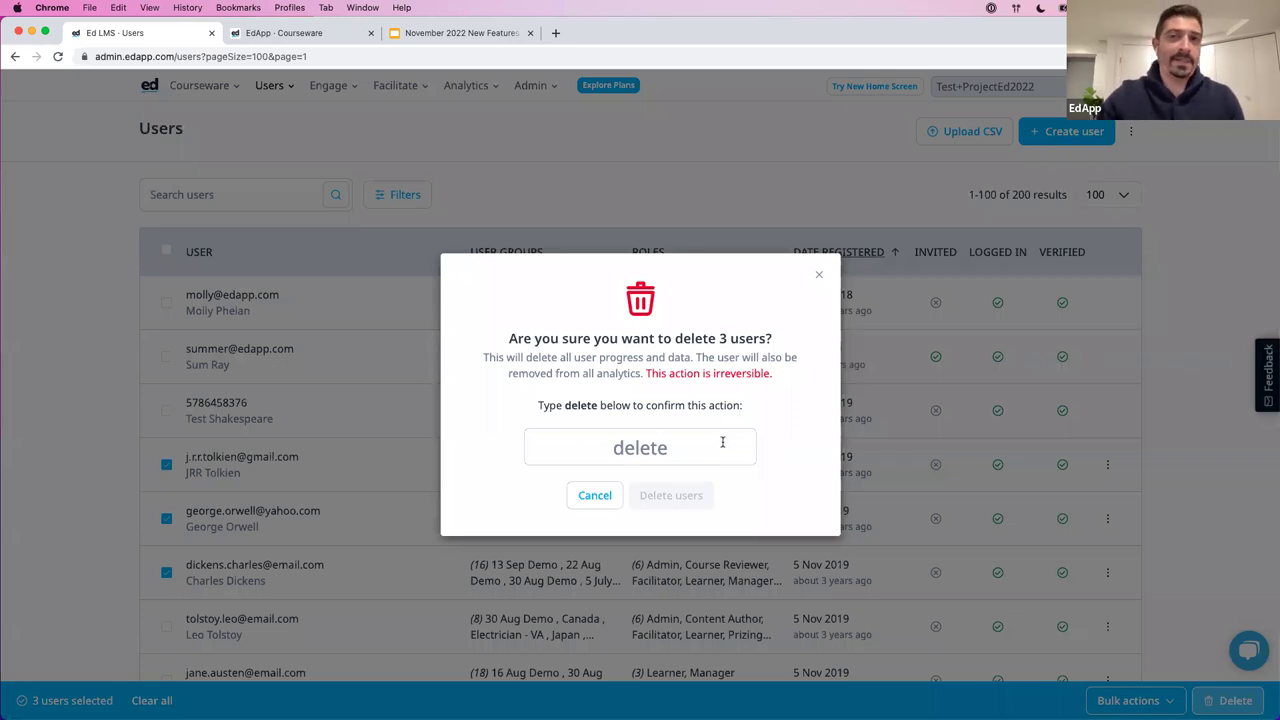
click(818, 275)
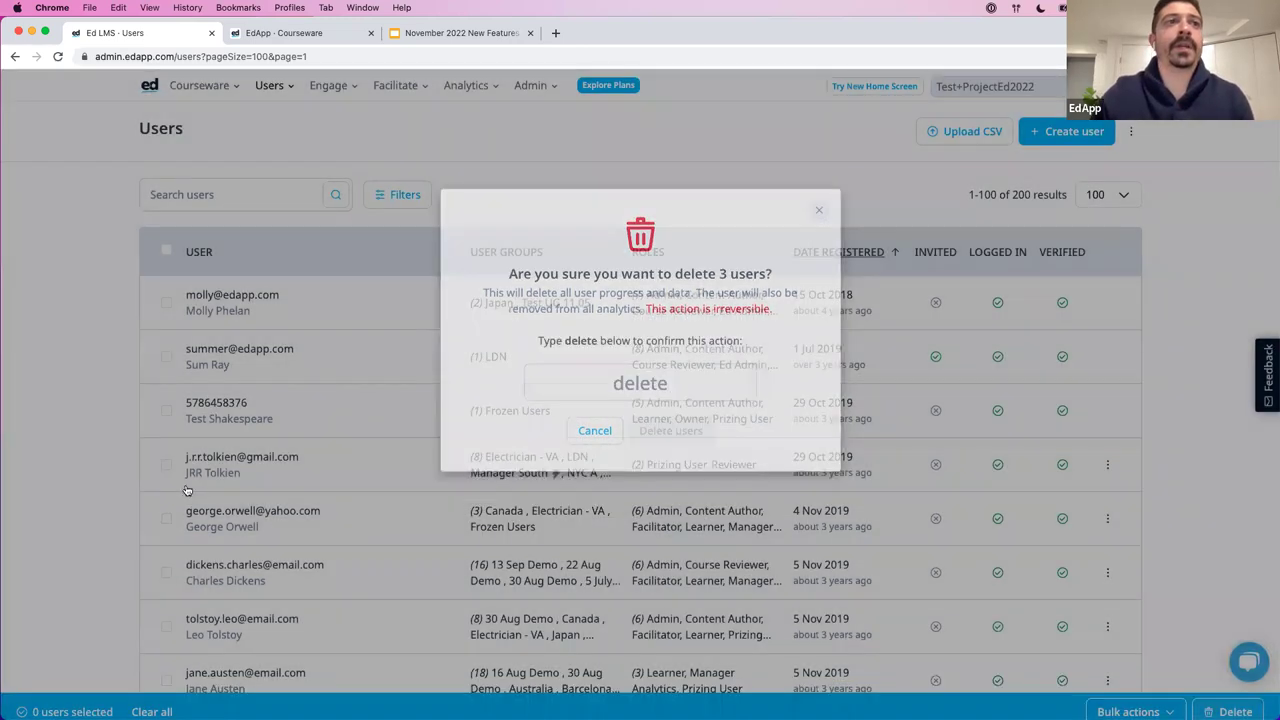
- Select the users in the fourth to sixth rows and start a bulk assignment of user groups
click(161, 465)
click(161, 519)
click(161, 573)
click(1118, 700)
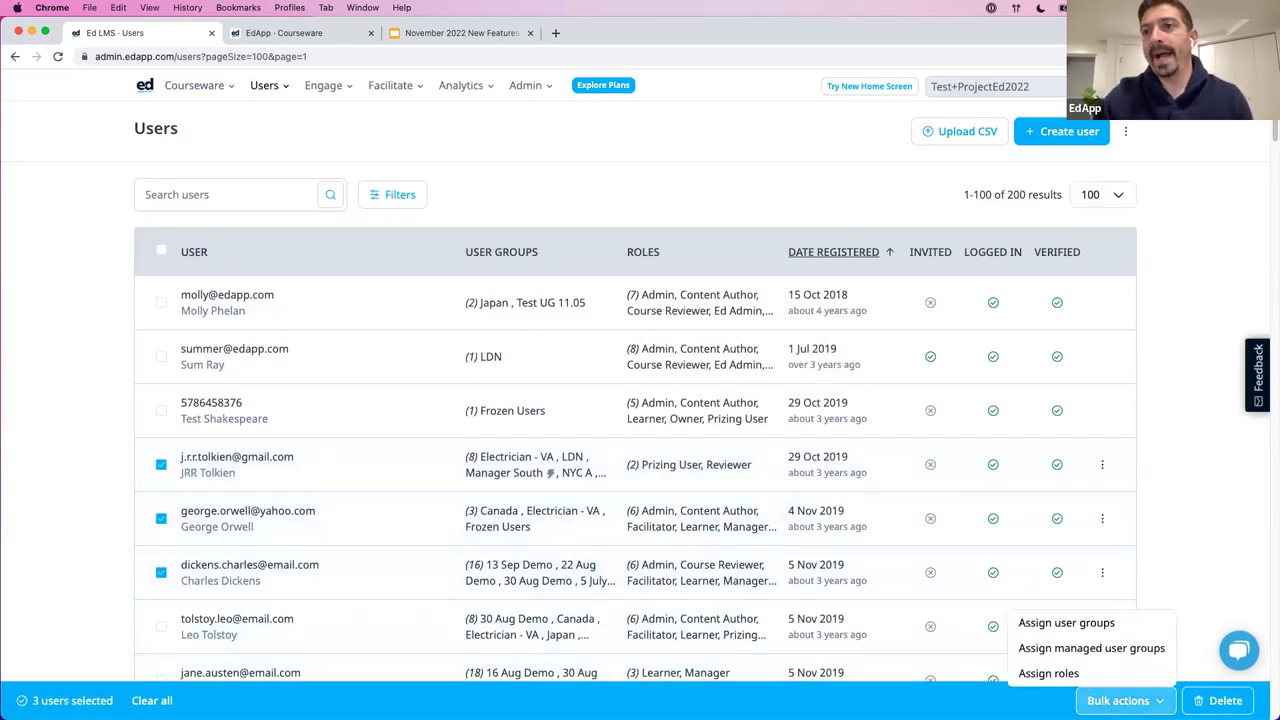
click(1066, 623)
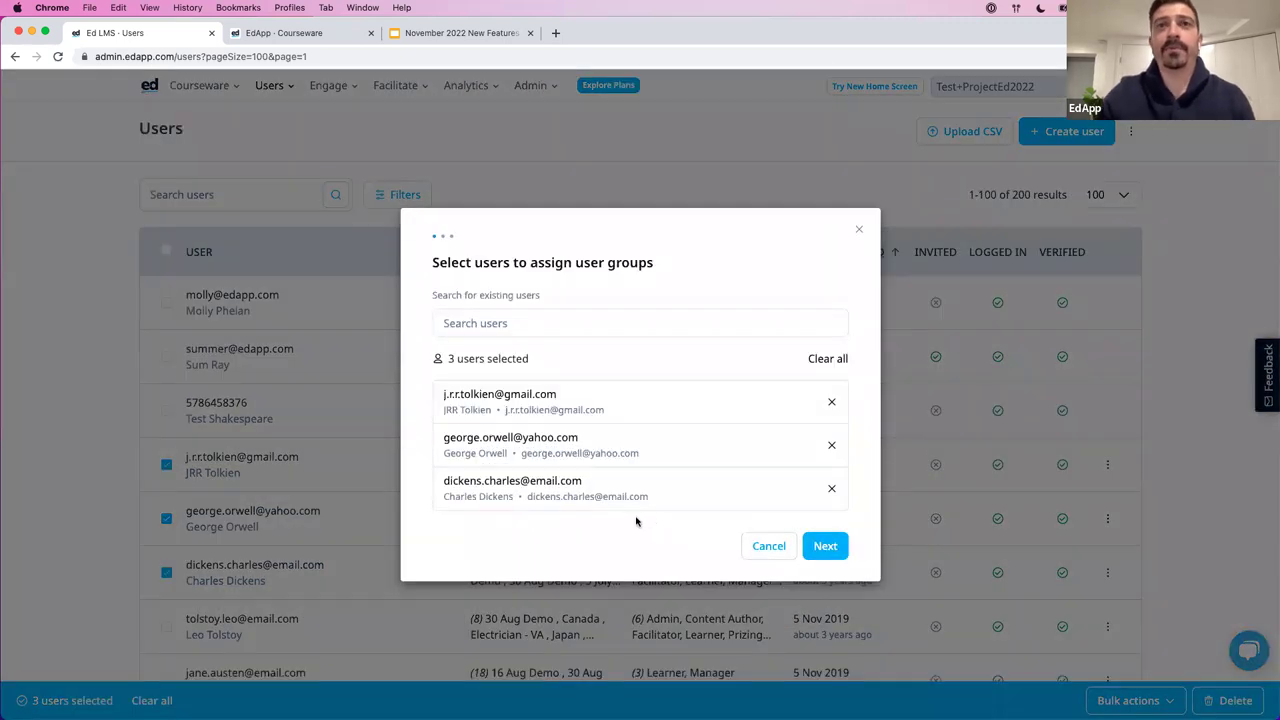
- Add one more existing user to the three chosen for the user group assignment and continue to choosing groups
click(559, 329)
scroll(550, 446, down, 2)
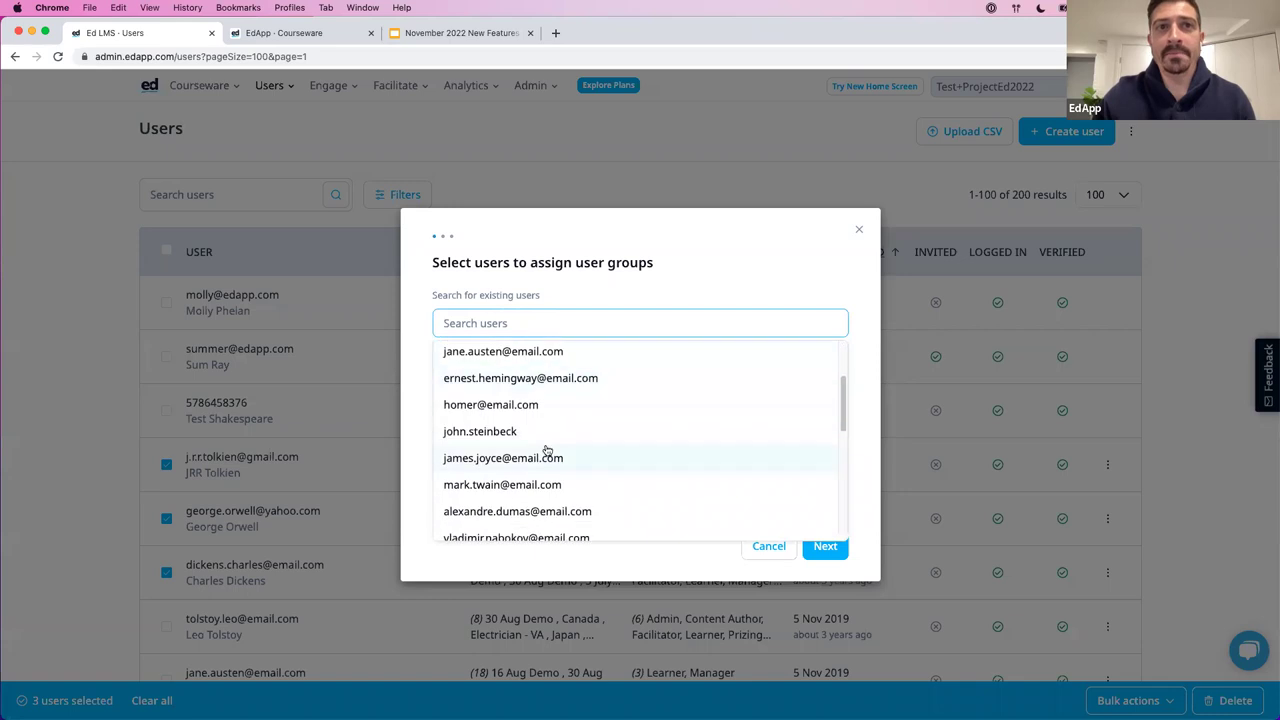
click(534, 412)
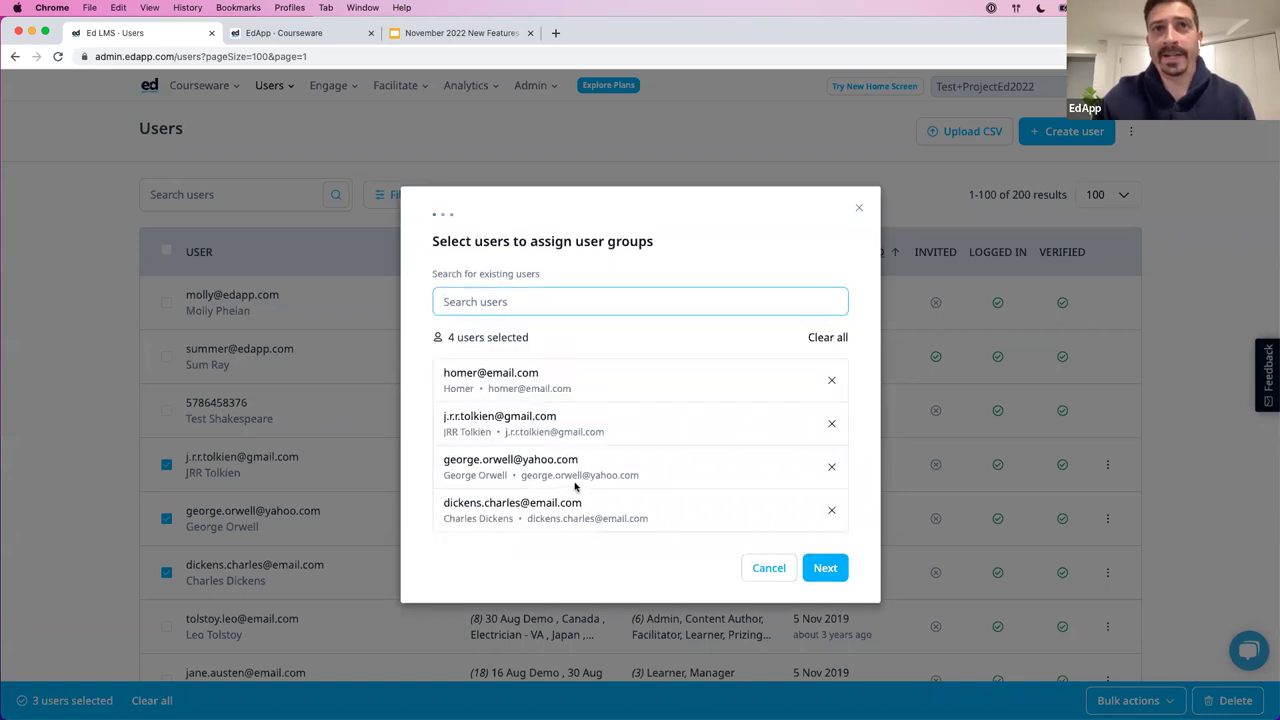
click(826, 567)
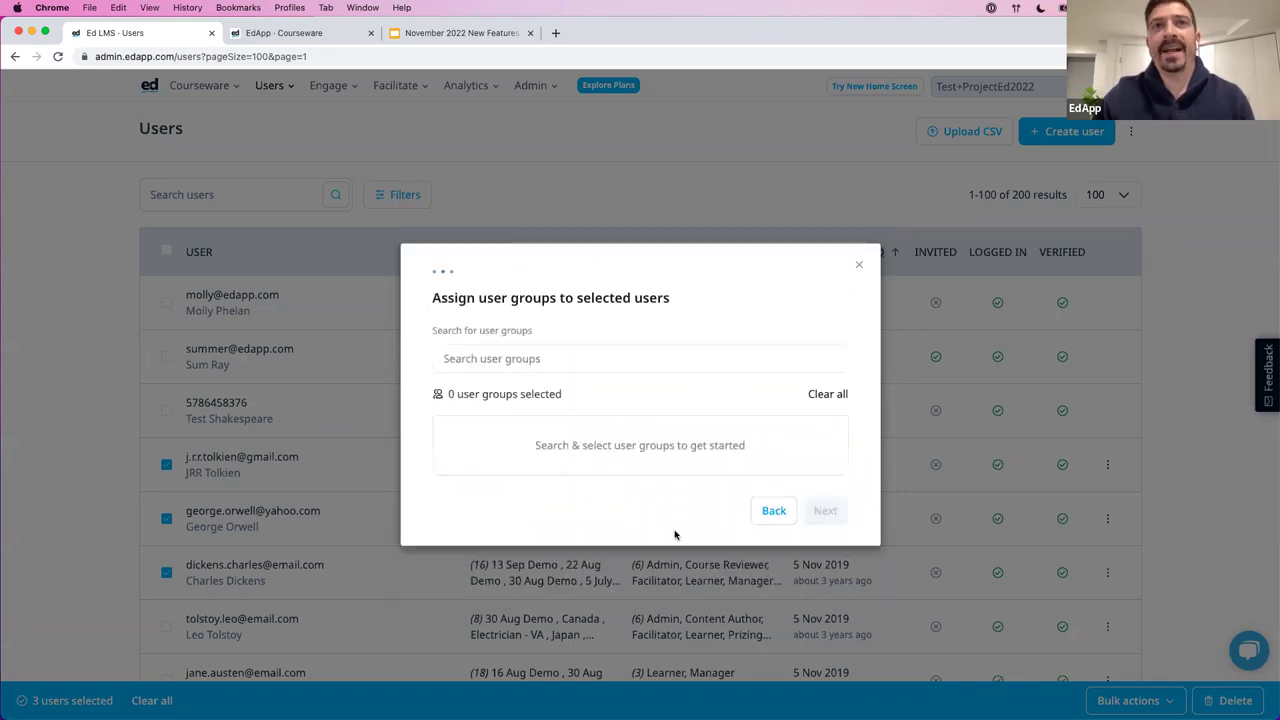
- Choose the user groups Edd Test and Delivery Drivers for the selected users
click(572, 358)
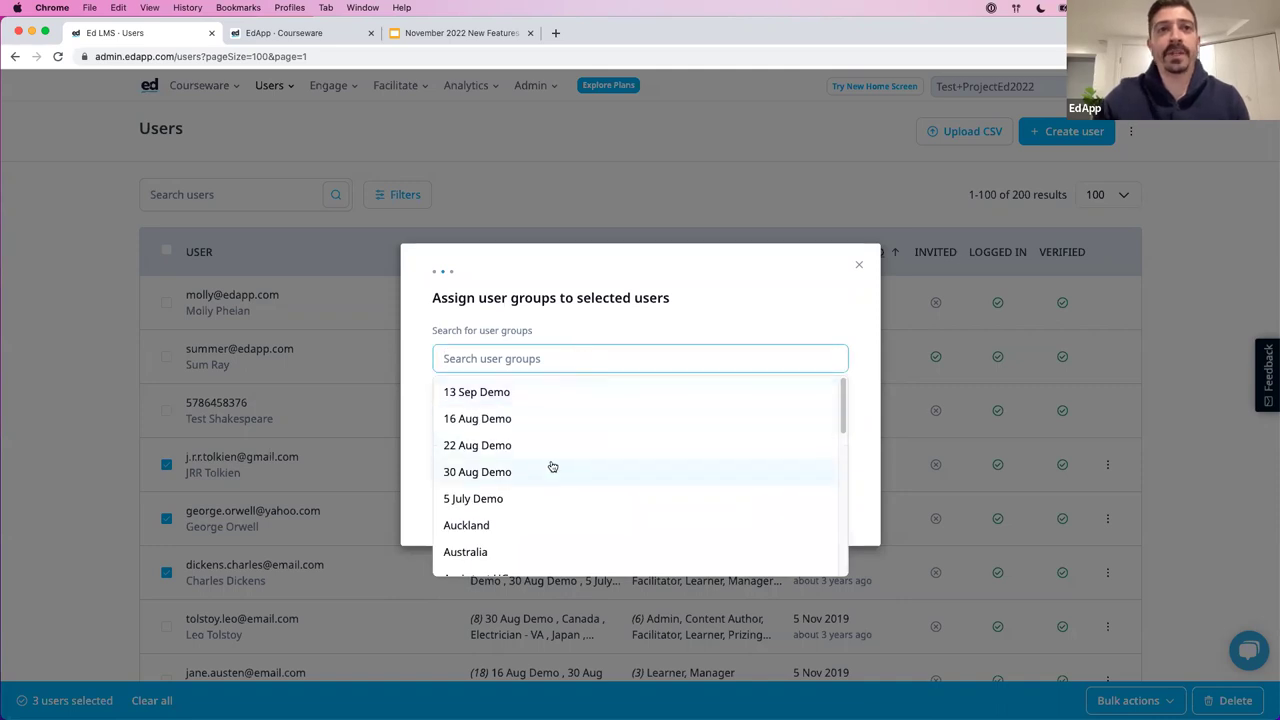
scroll(552, 467, down, 8)
scroll(545, 485, down, 2)
click(505, 438)
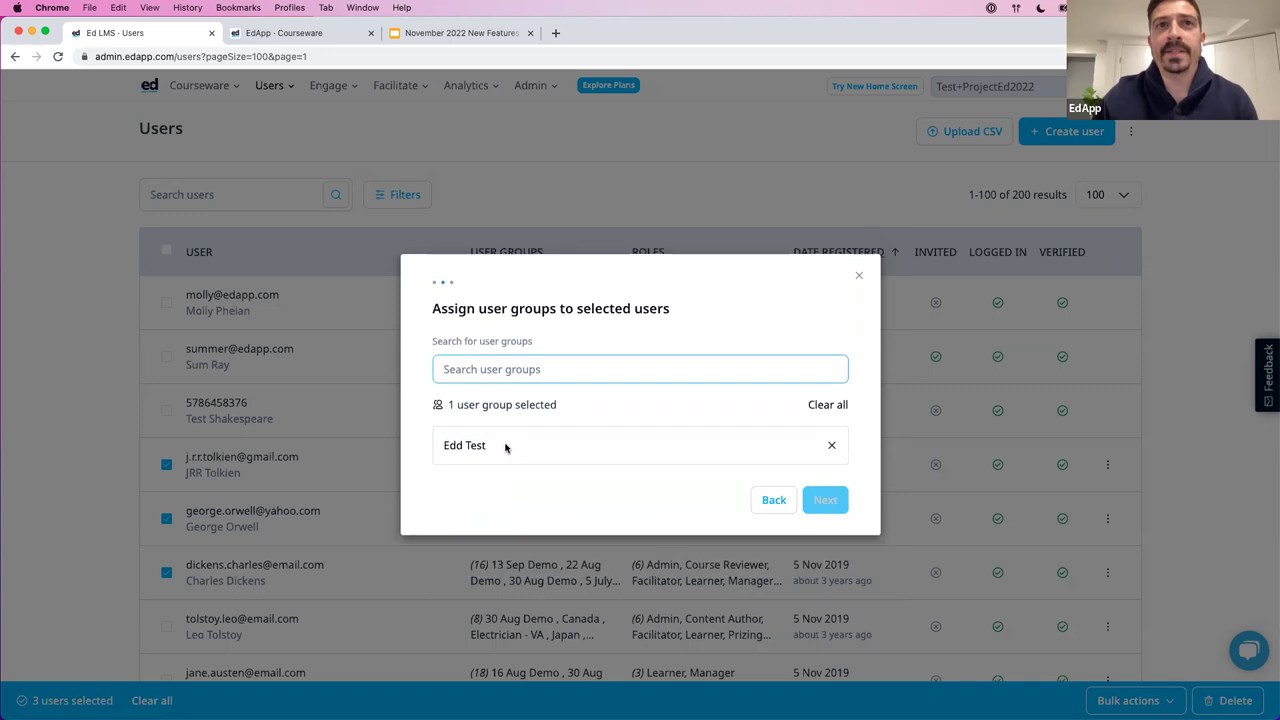
click(600, 371)
scroll(531, 523, down, 3)
scroll(530, 523, down, 4)
click(512, 456)
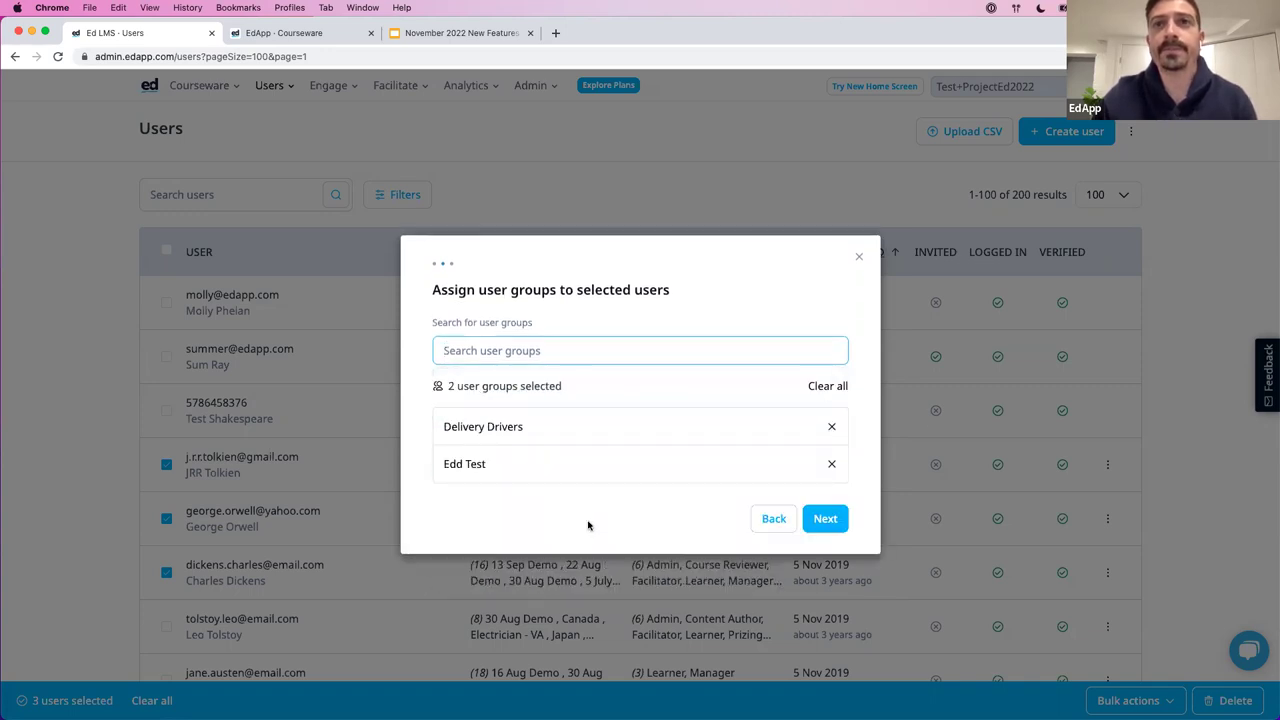
- Review the assignment and add the chosen user groups to the users' current groups, leaving the Add user groups option selected
click(838, 524)
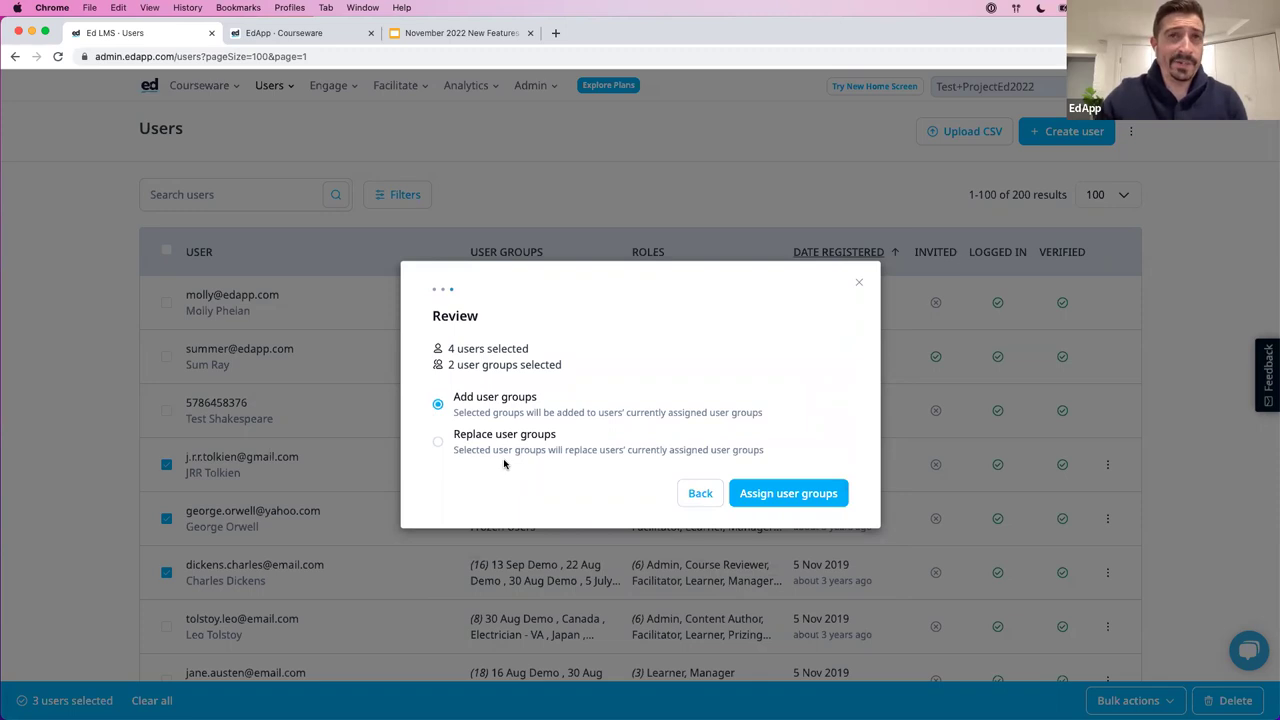
click(776, 493)
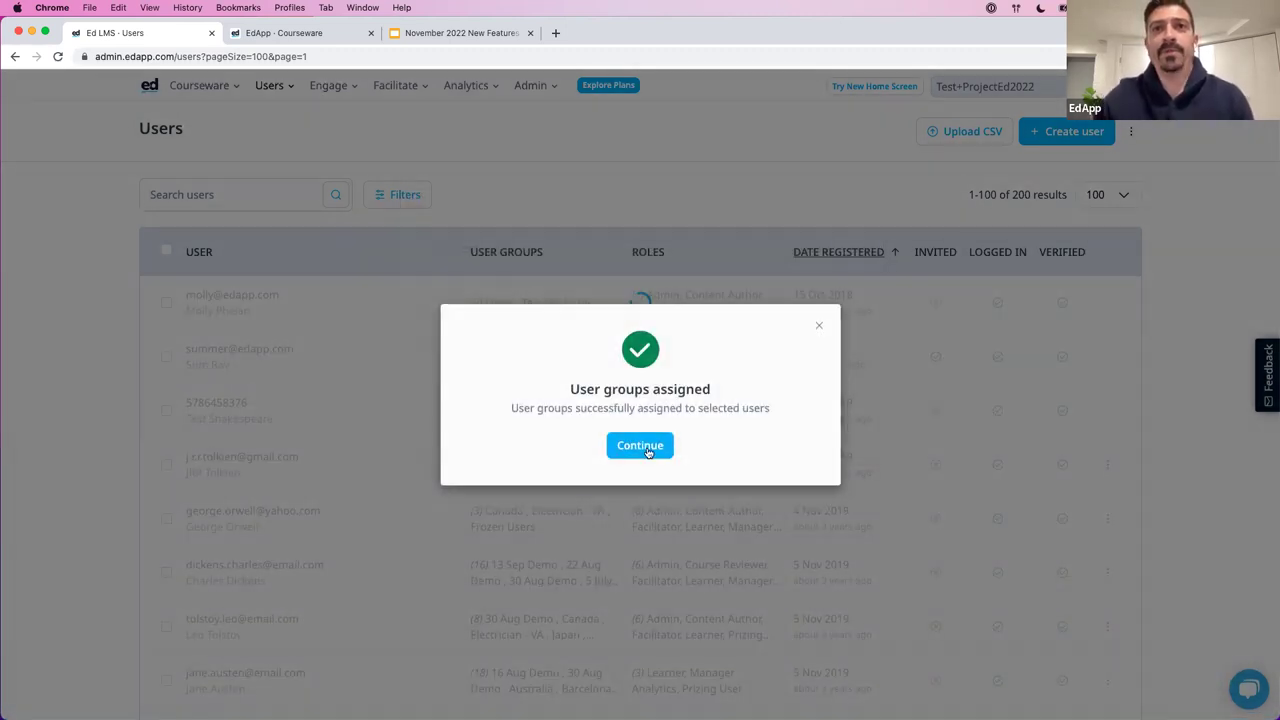
click(329, 466)
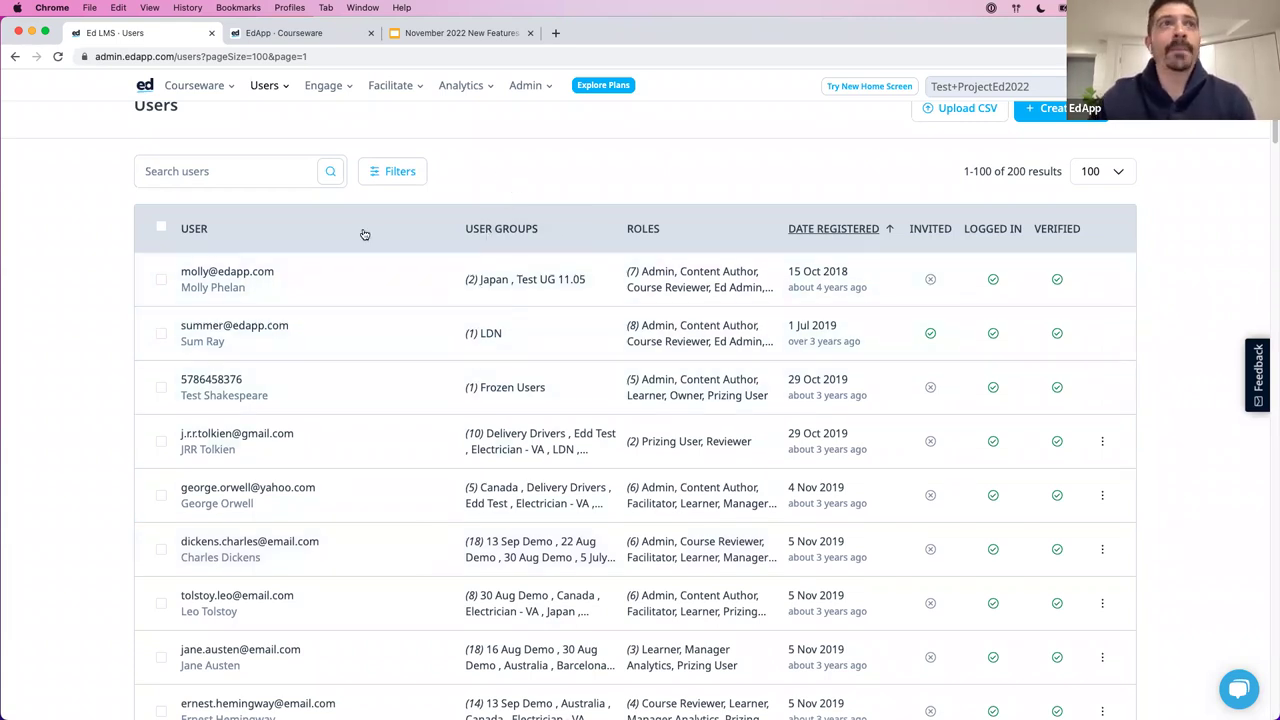
- Open the profile of the user in Australia, Marketing, NYC A and Operations with the Learner, Prizing User and Reviewer roles
scroll(334, 465, down, 3)
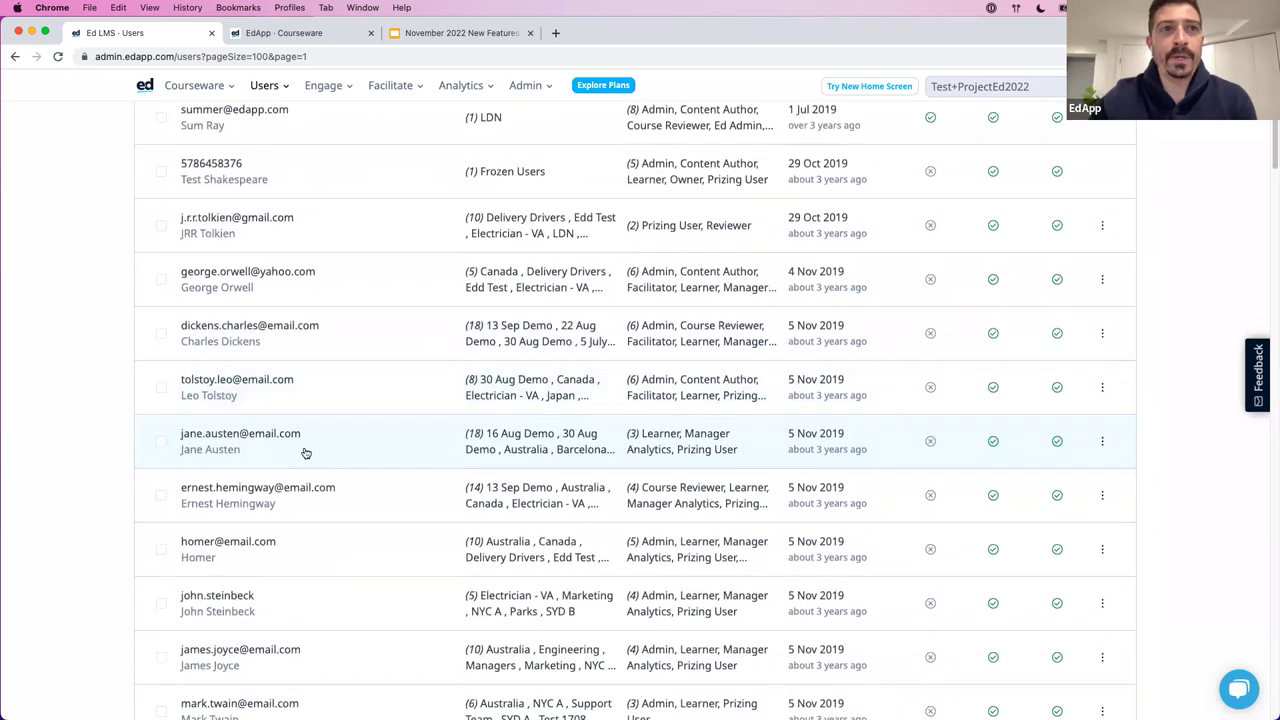
scroll(246, 424, down, 1)
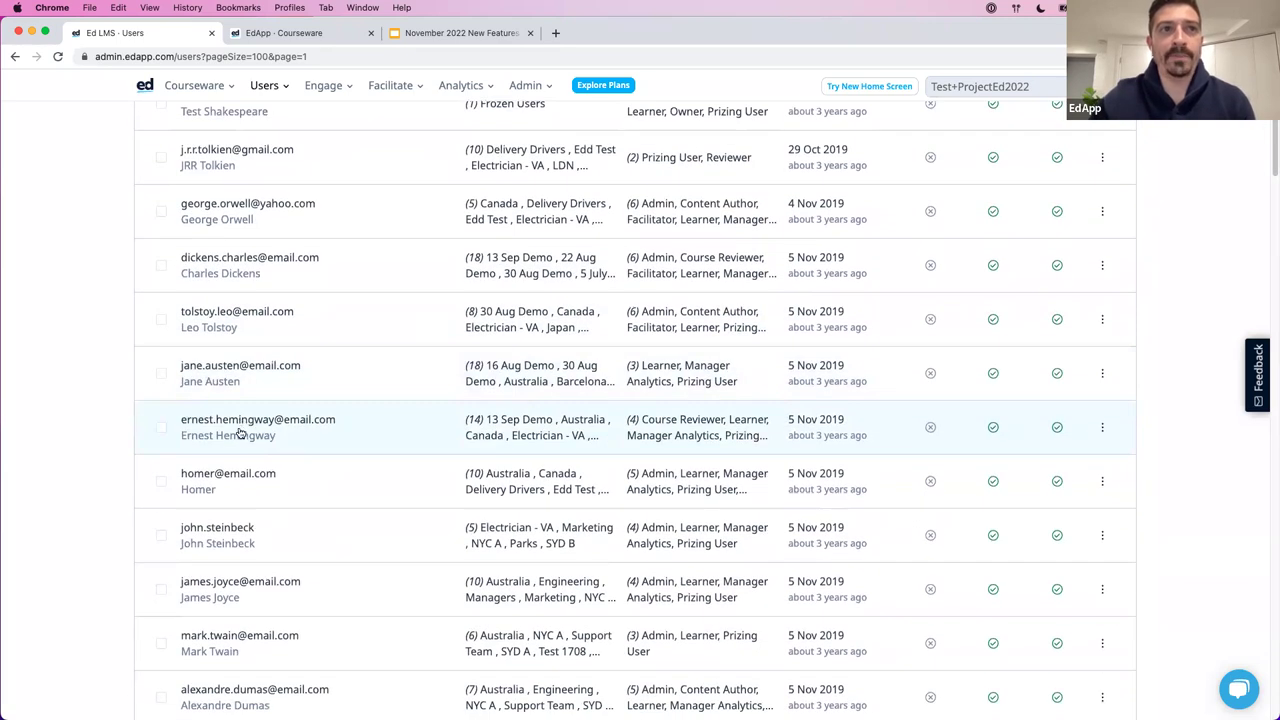
scroll(263, 490, down, 3)
scroll(323, 457, down, 6)
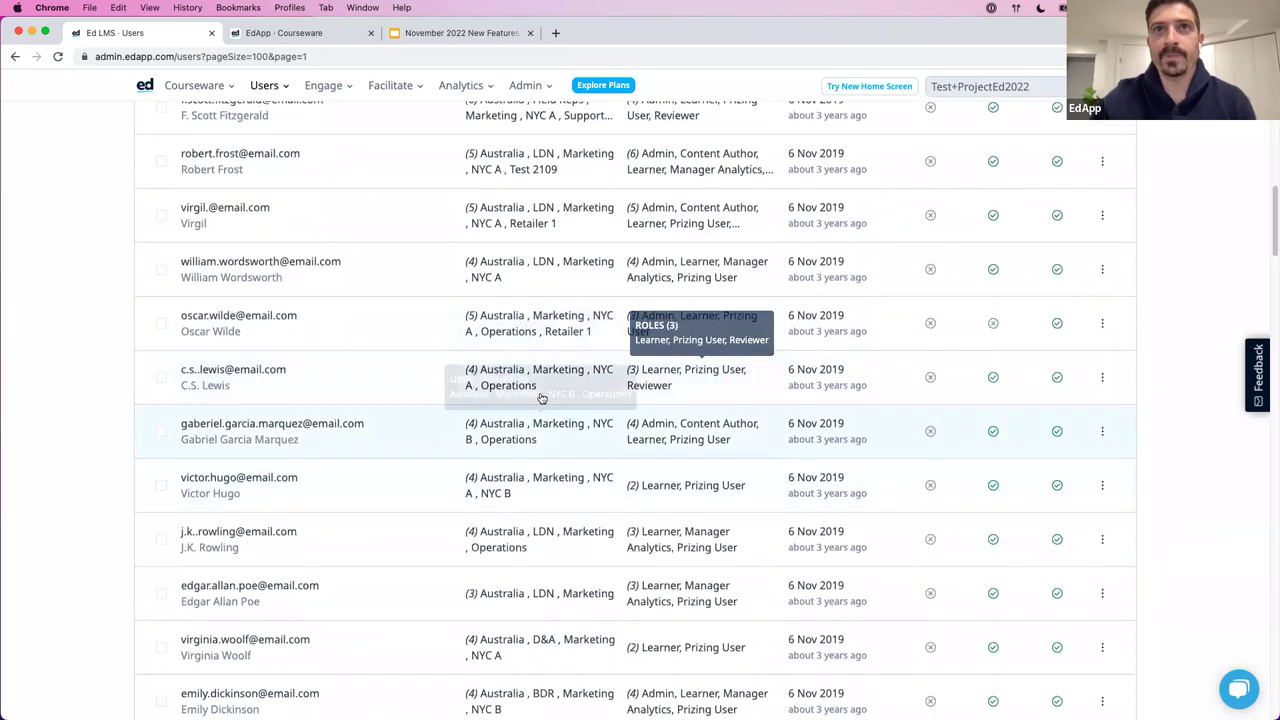
click(238, 375)
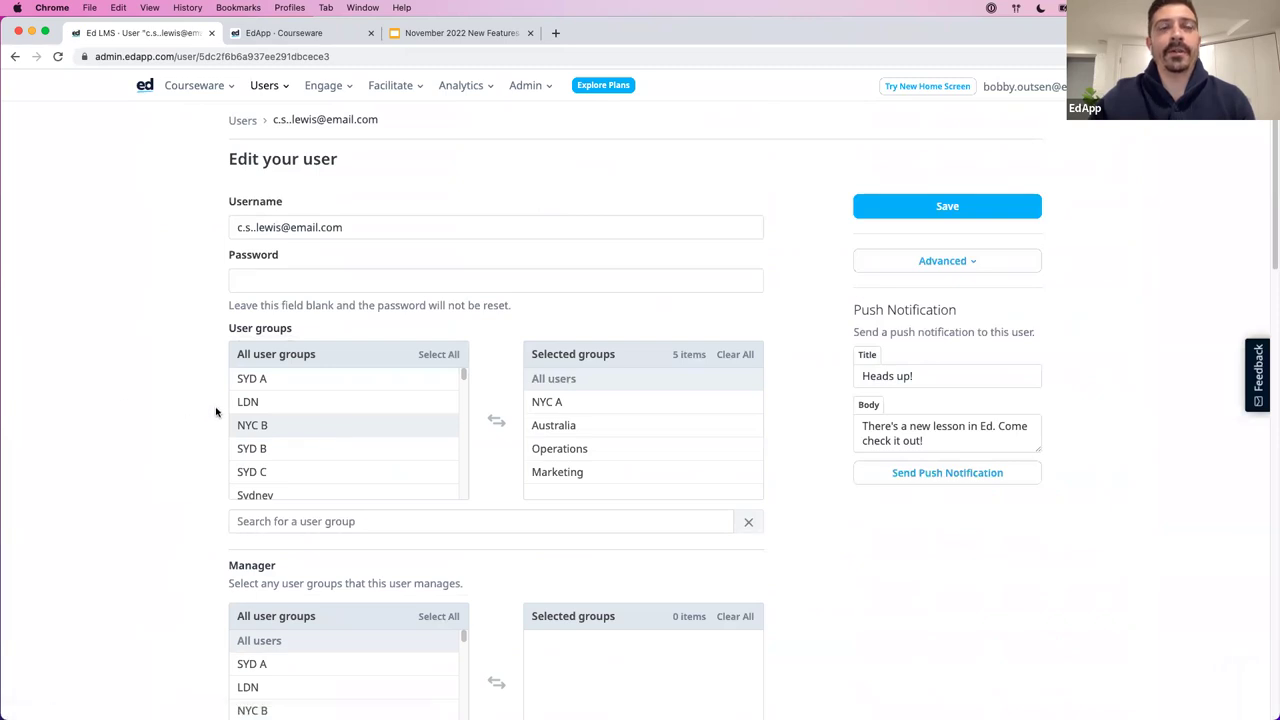
- Give this user the Facilitator role
scroll(211, 413, down, 6)
scroll(195, 486, down, 3)
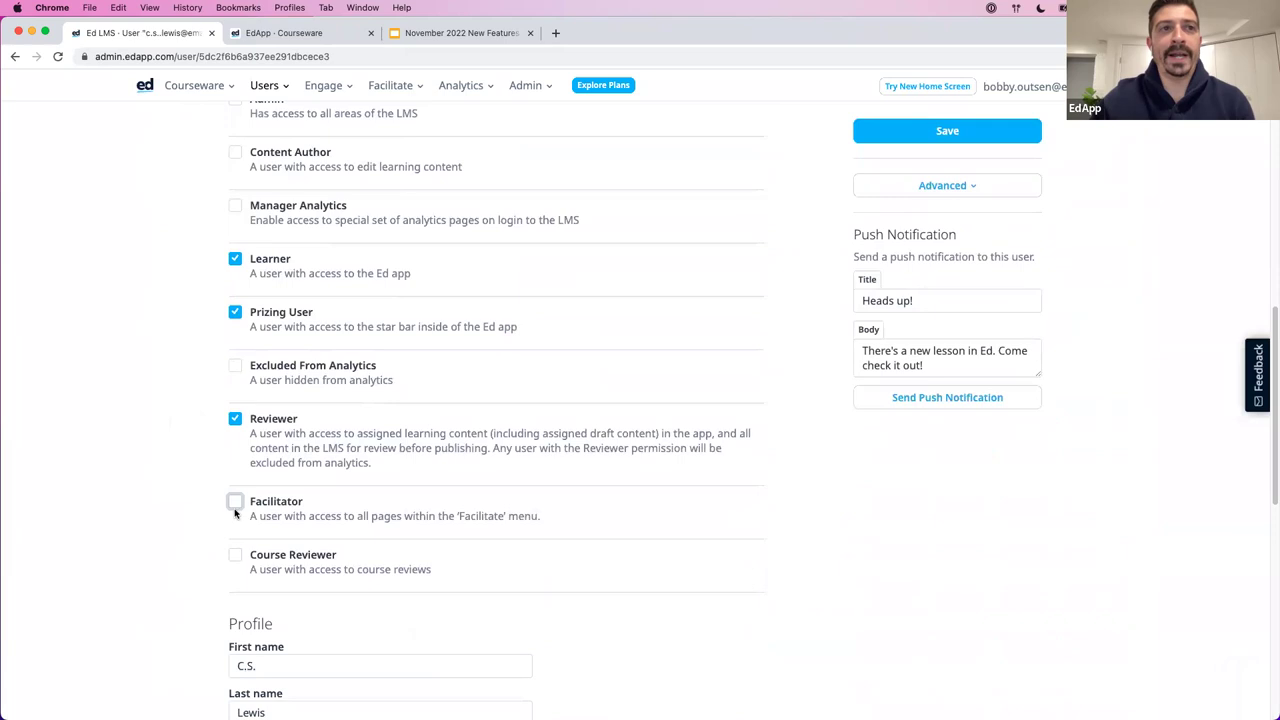
click(235, 503)
- Replace All users with New York as the user group this user facilitates and save the profile
scroll(314, 443, up, 6)
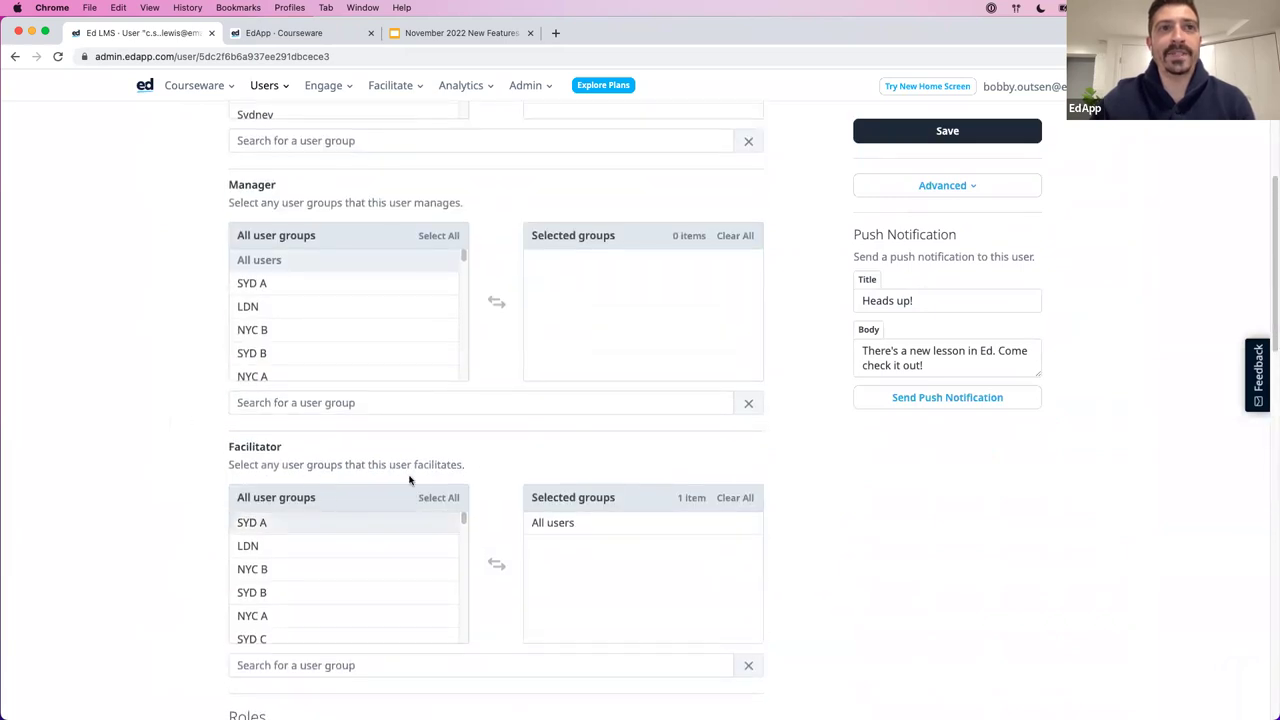
scroll(408, 480, down, 1)
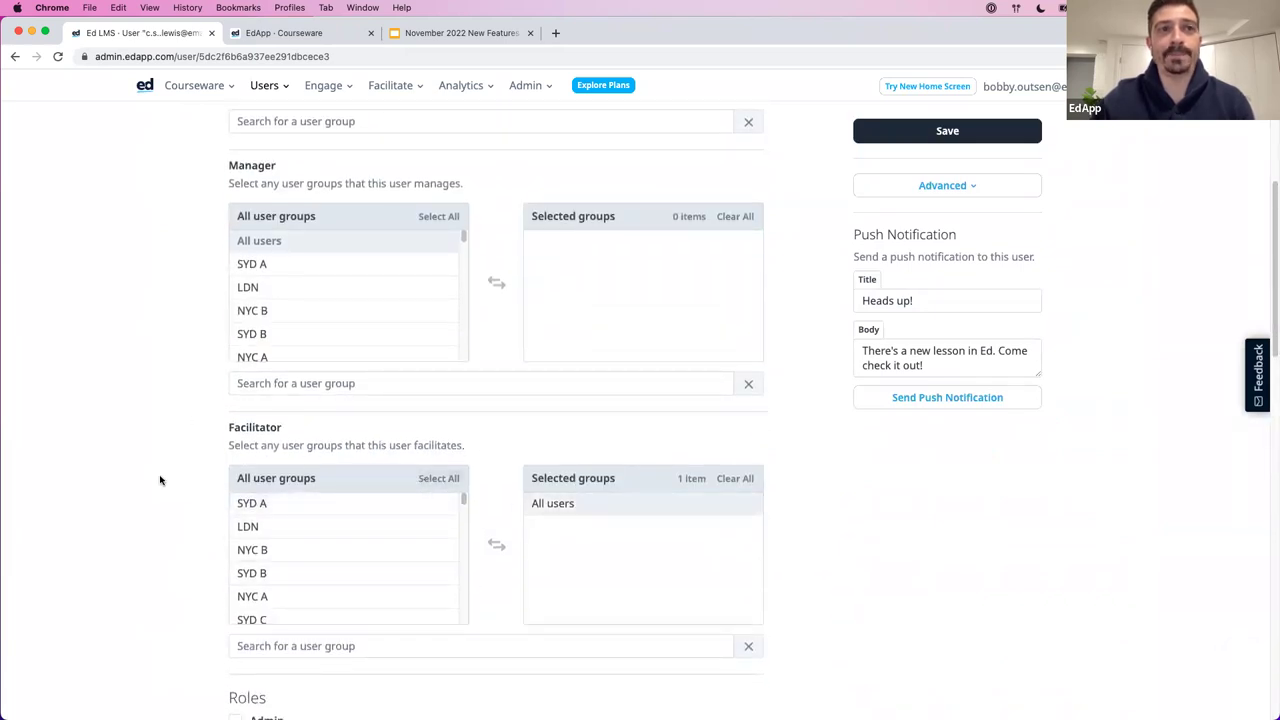
scroll(188, 488, down, 2)
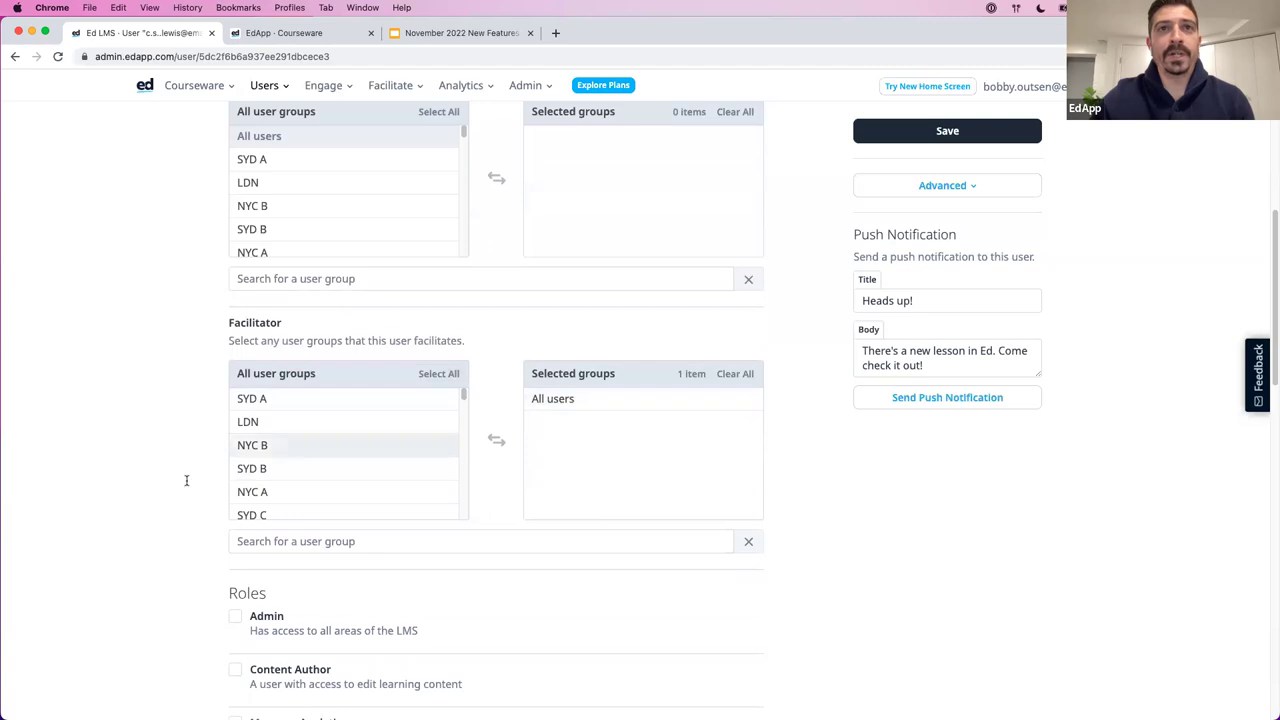
click(610, 403)
scroll(344, 465, down, 3)
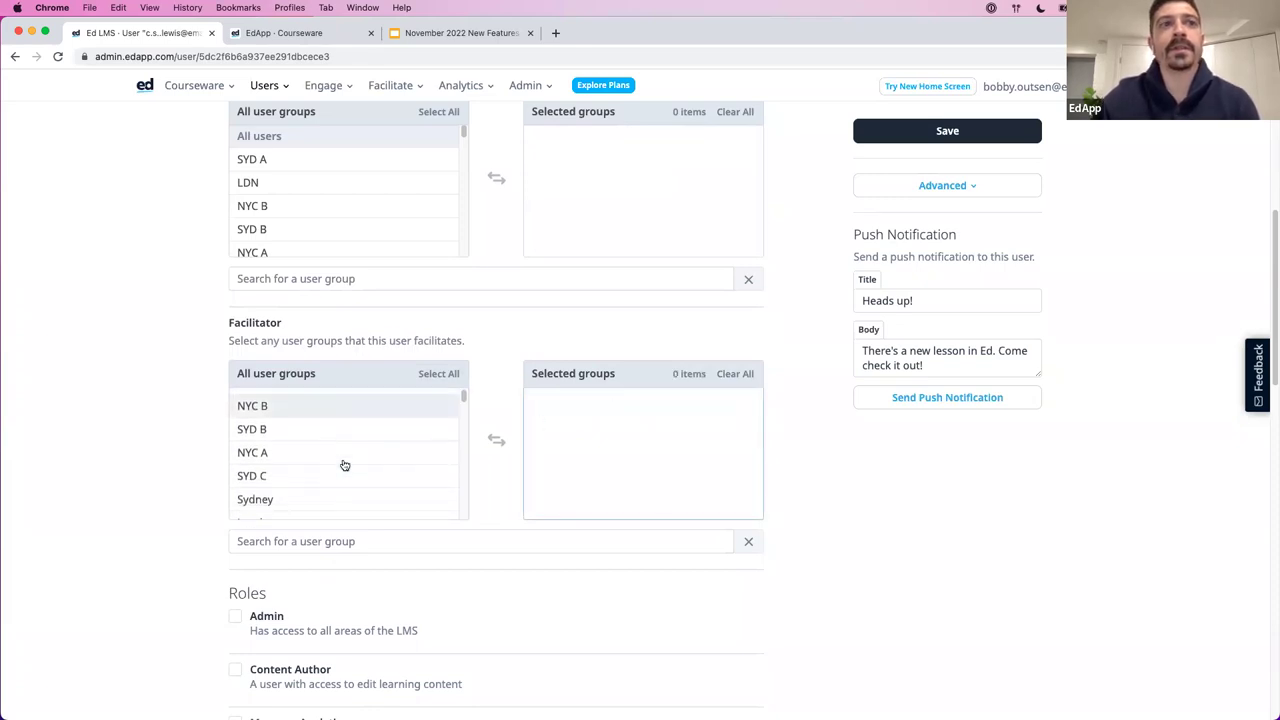
scroll(344, 465, down, 1)
click(318, 503)
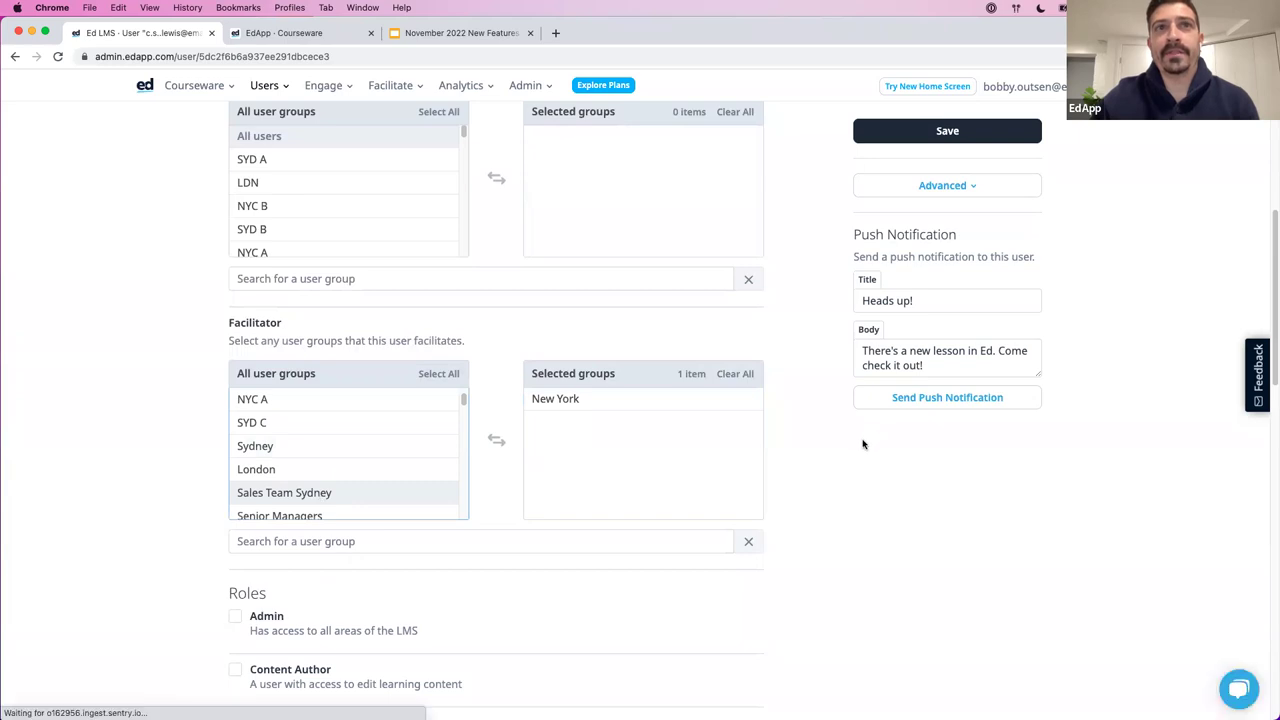
click(904, 136)
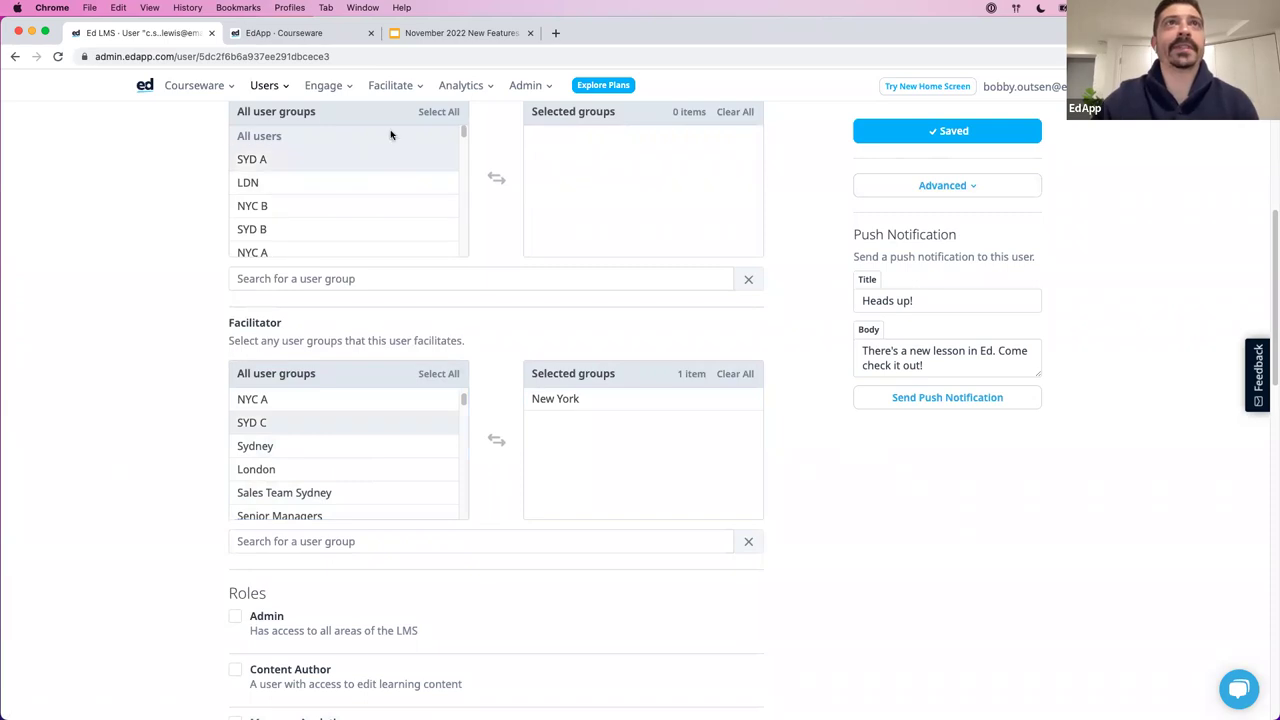
- Examine the user's assigned roles and the pages a facilitator can access under Facilitate
click(409, 86)
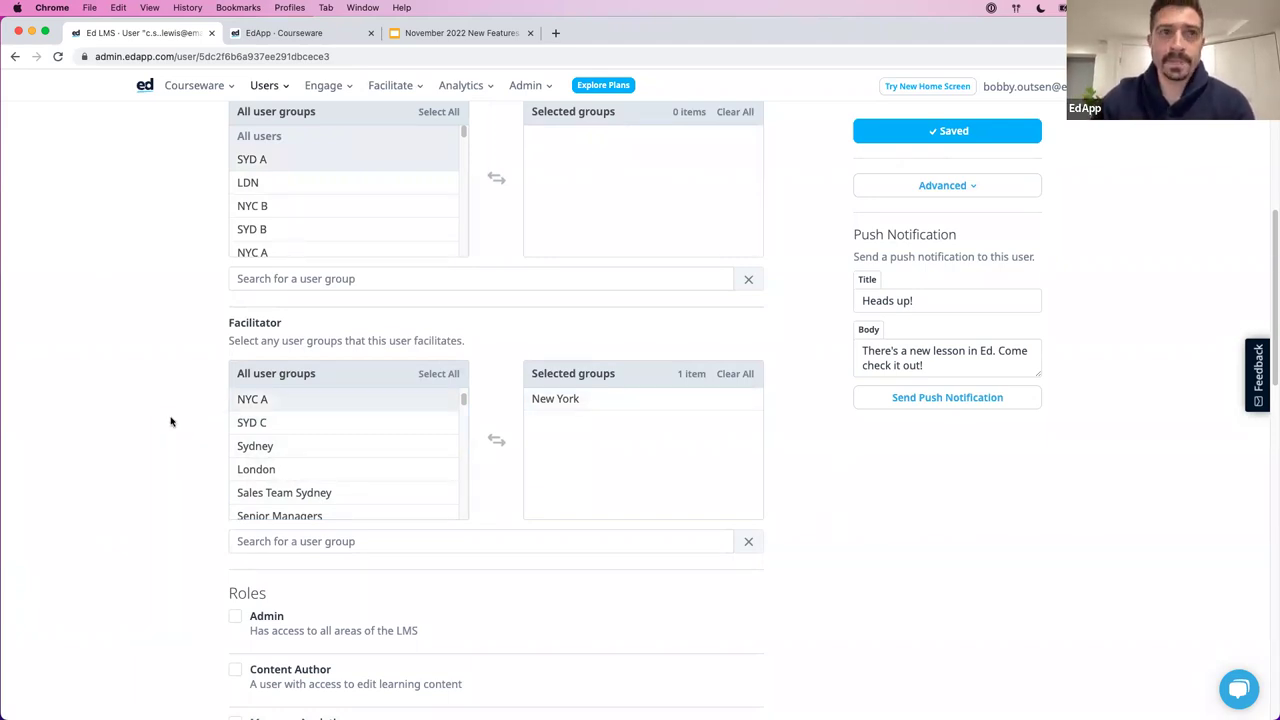
scroll(190, 420, down, 5)
scroll(190, 424, down, 2)
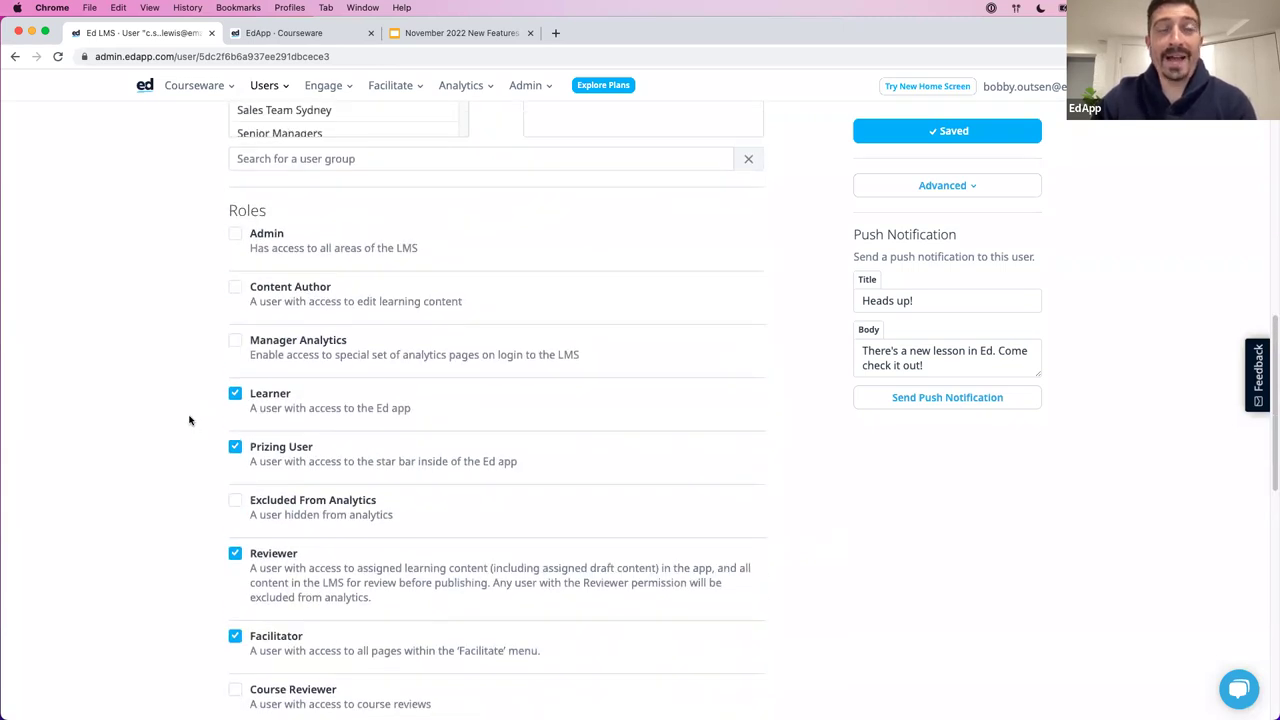
scroll(190, 420, up, 10)
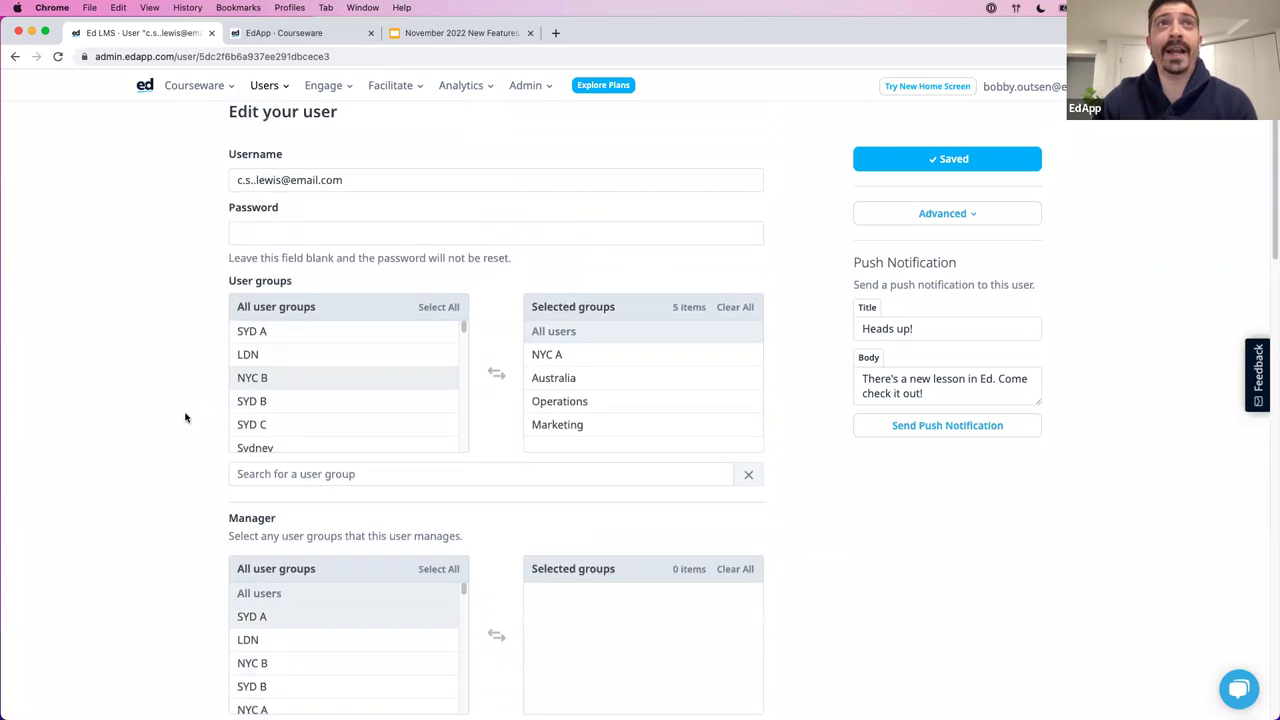
scroll(185, 418, up, 1)
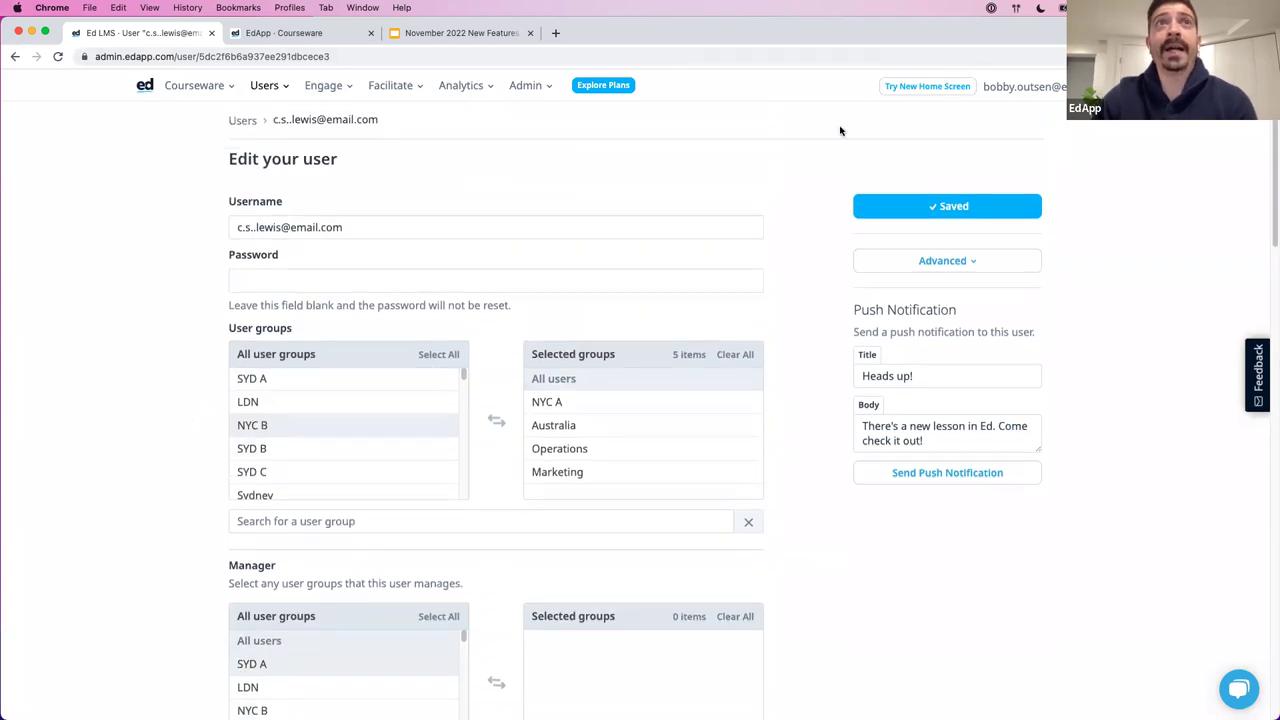
click(391, 86)
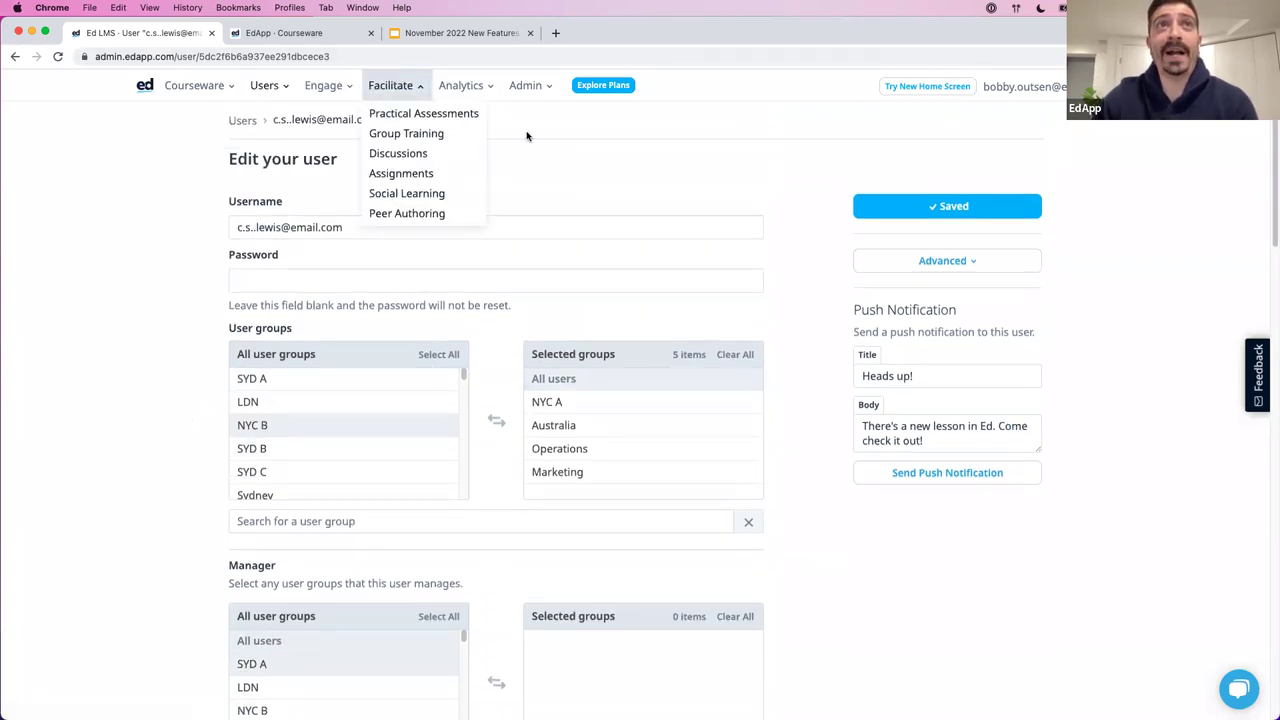
click(115, 175)
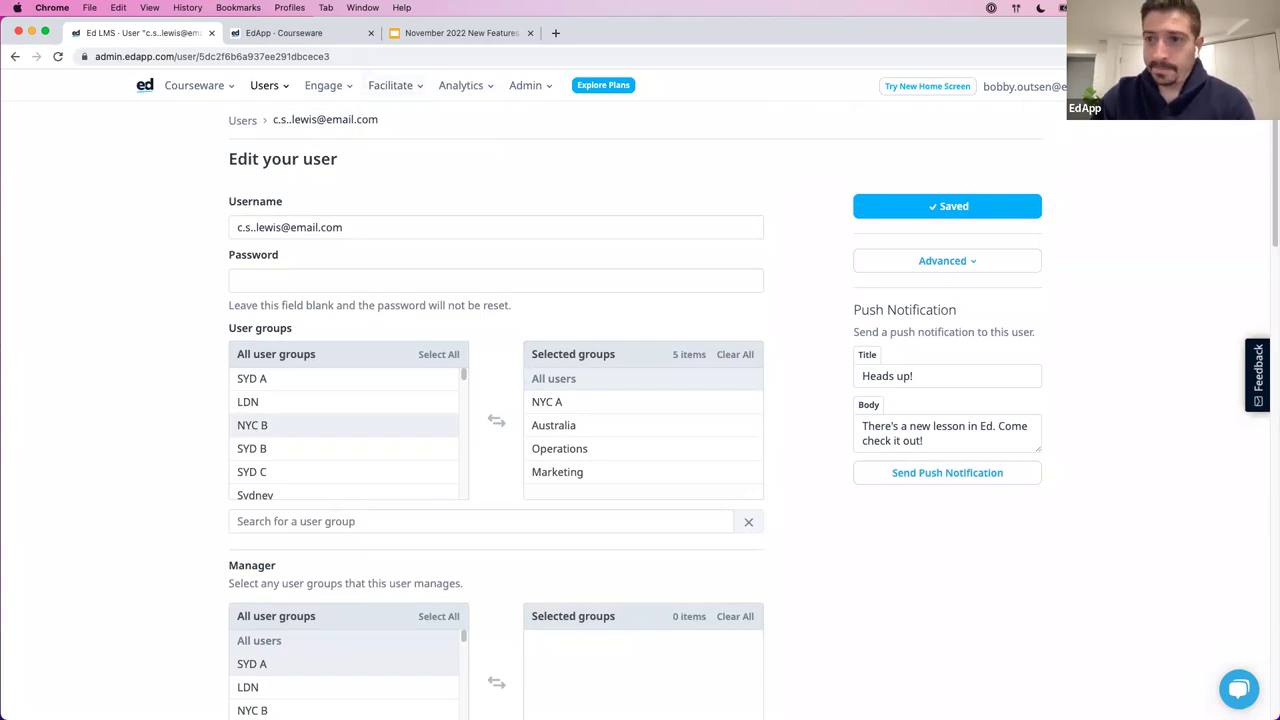
- Open the new version of the Login Statistics By User report and filter it to Inactive users
click(460, 85)
click(472, 172)
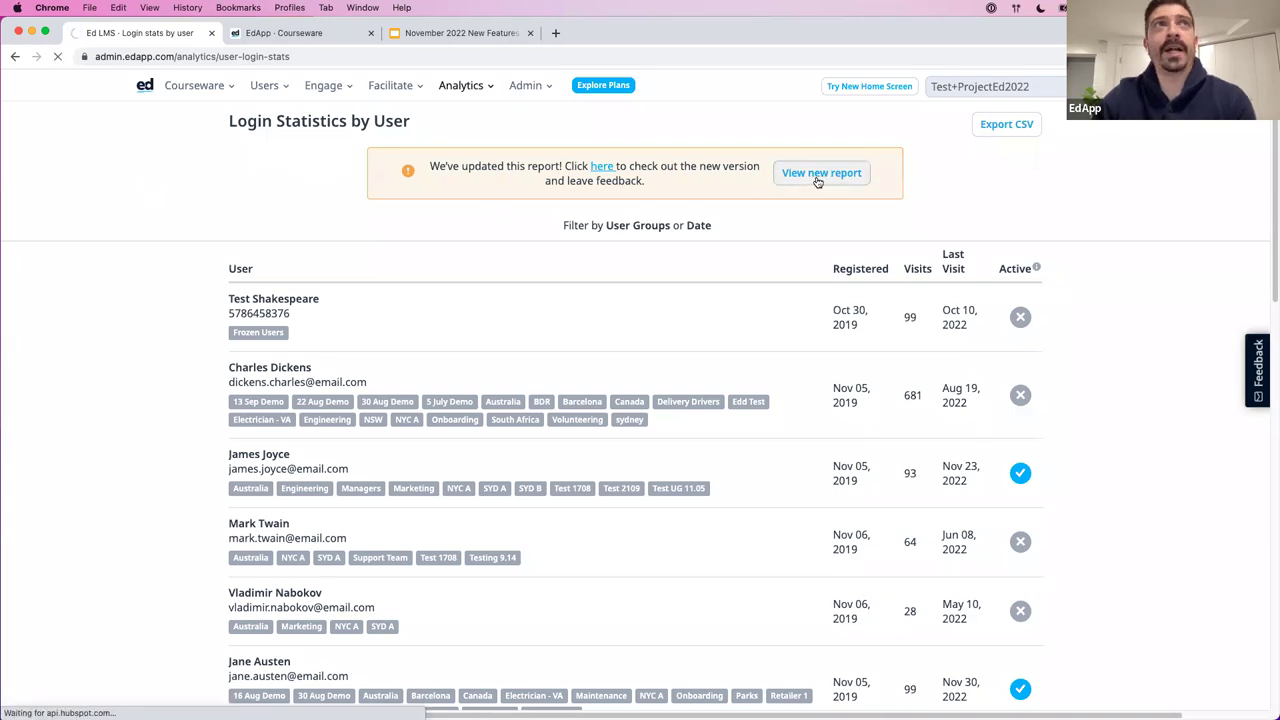
click(820, 178)
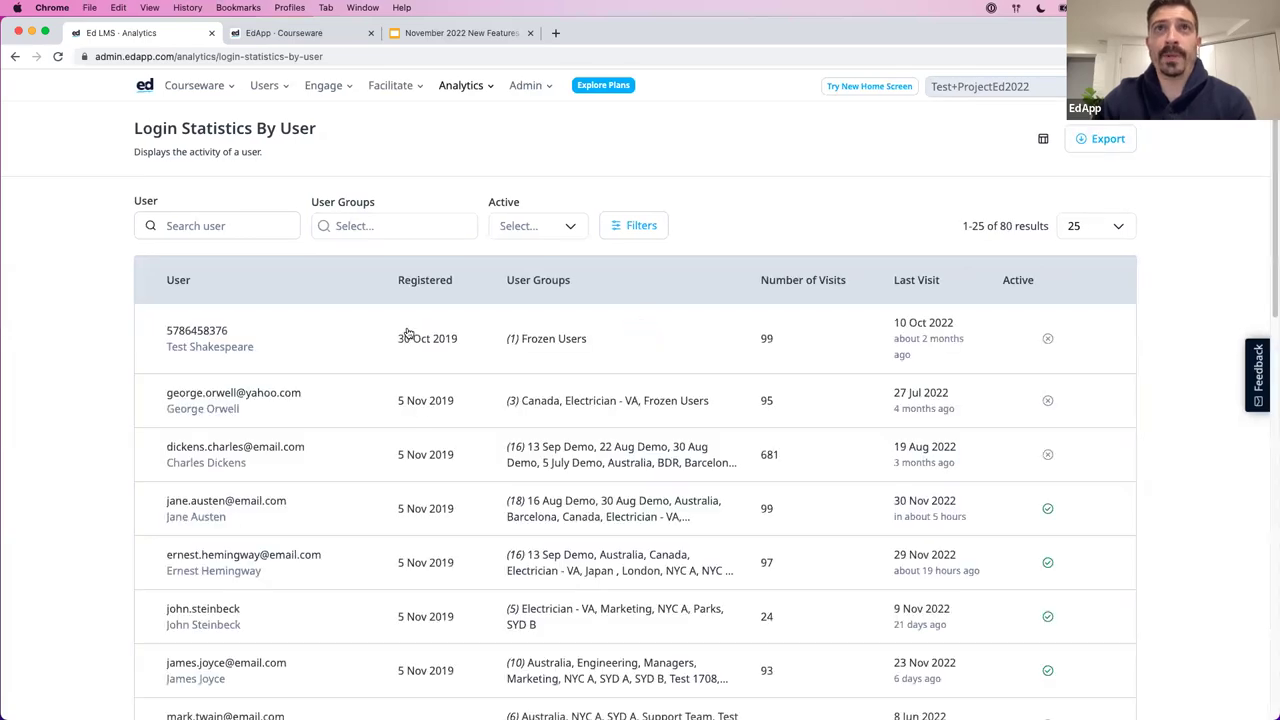
click(571, 227)
click(538, 287)
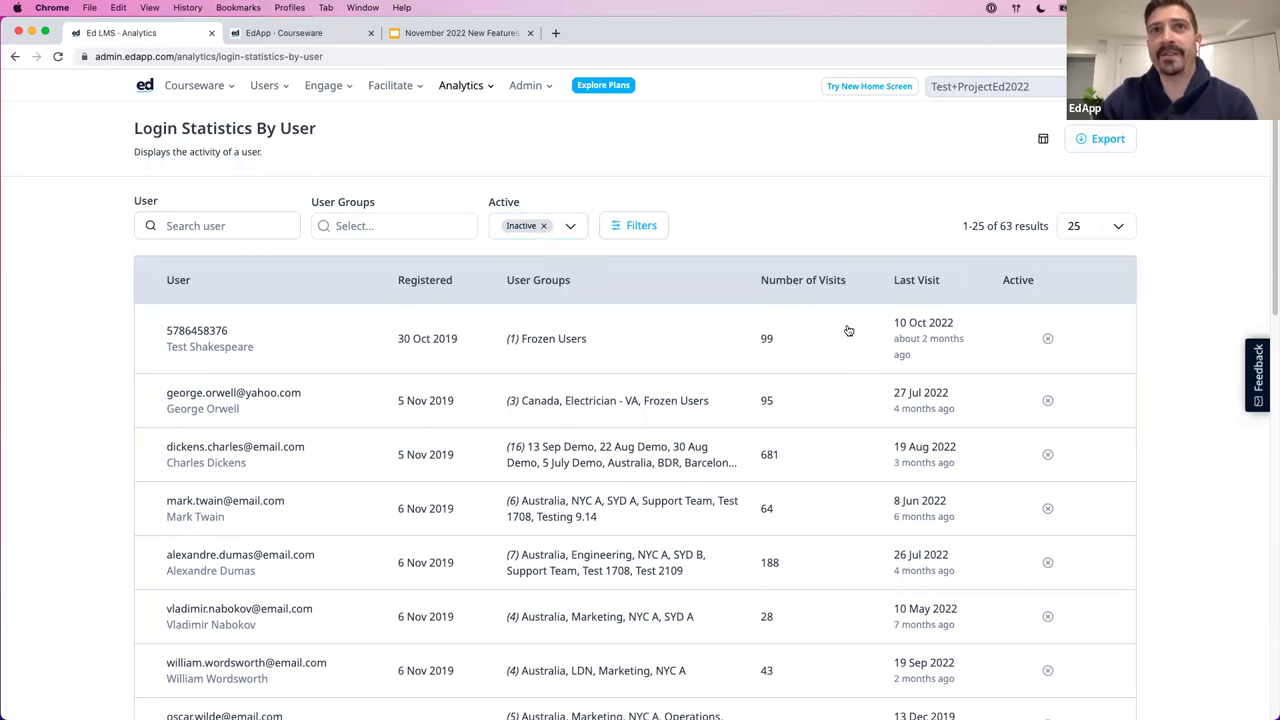
- Filter the login statistics by number of visits from 20 to 100 and look through the filtered users
click(652, 230)
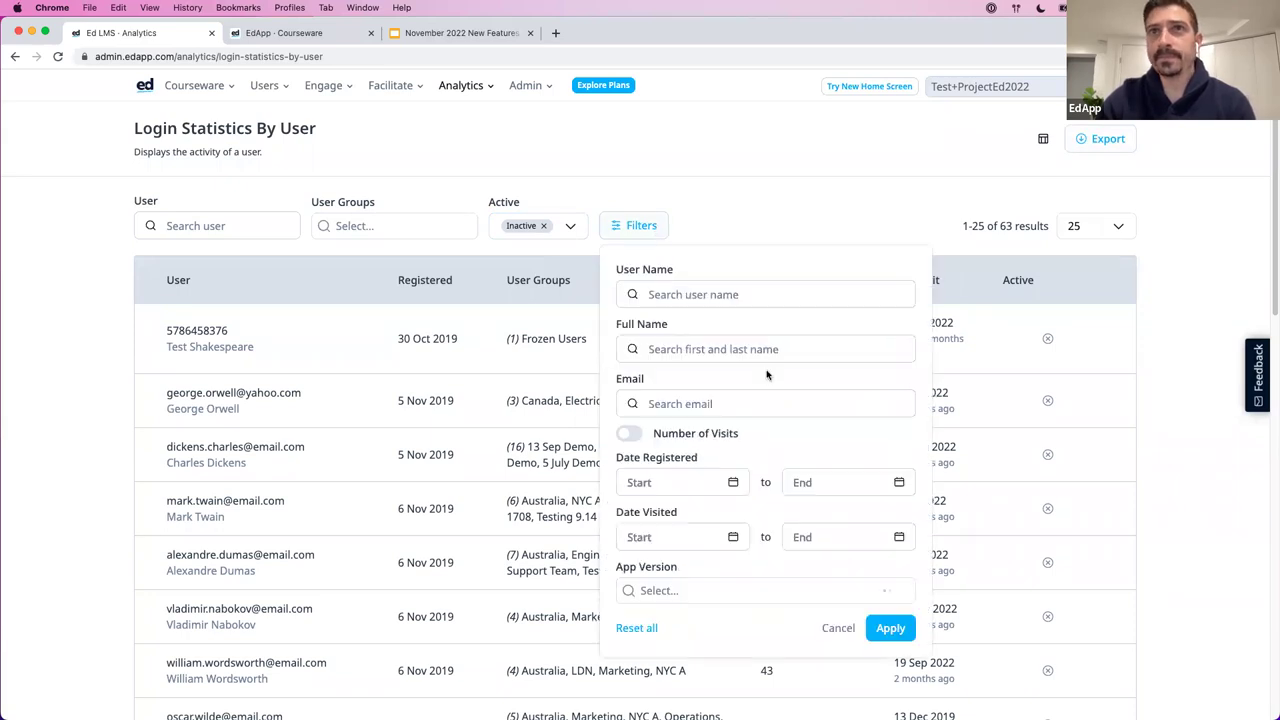
scroll(760, 432, down, 2)
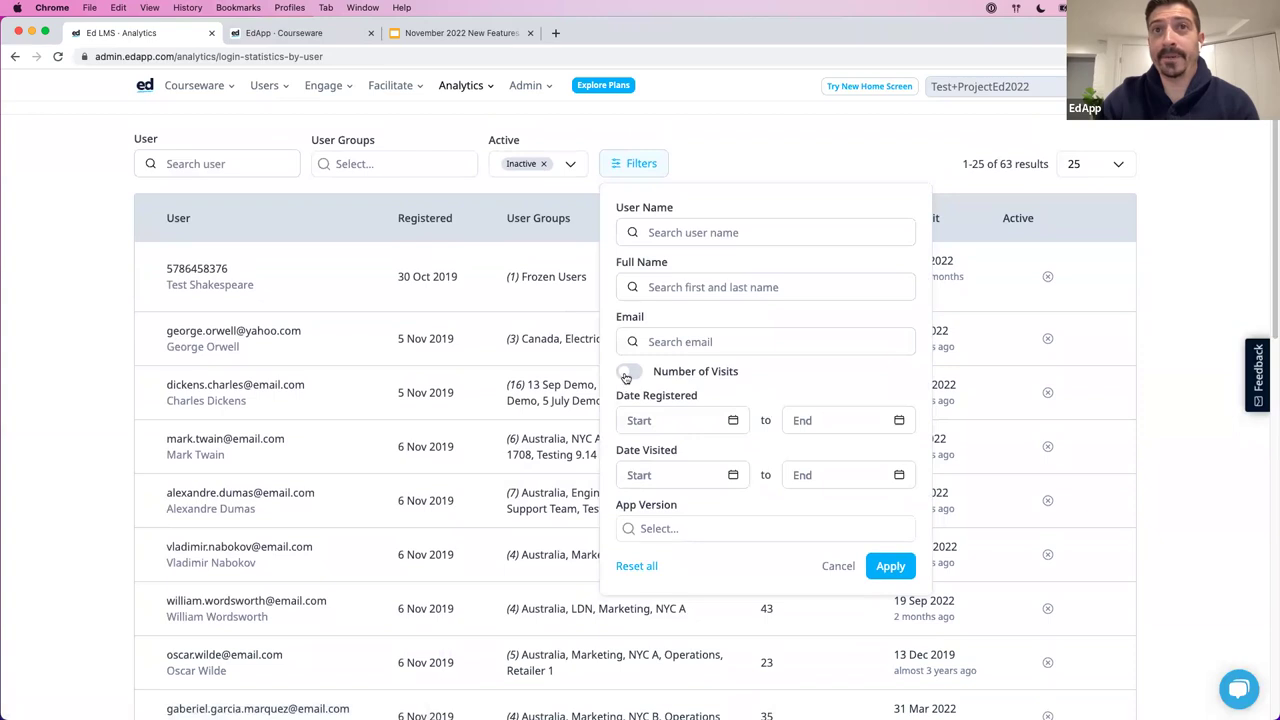
click(629, 372)
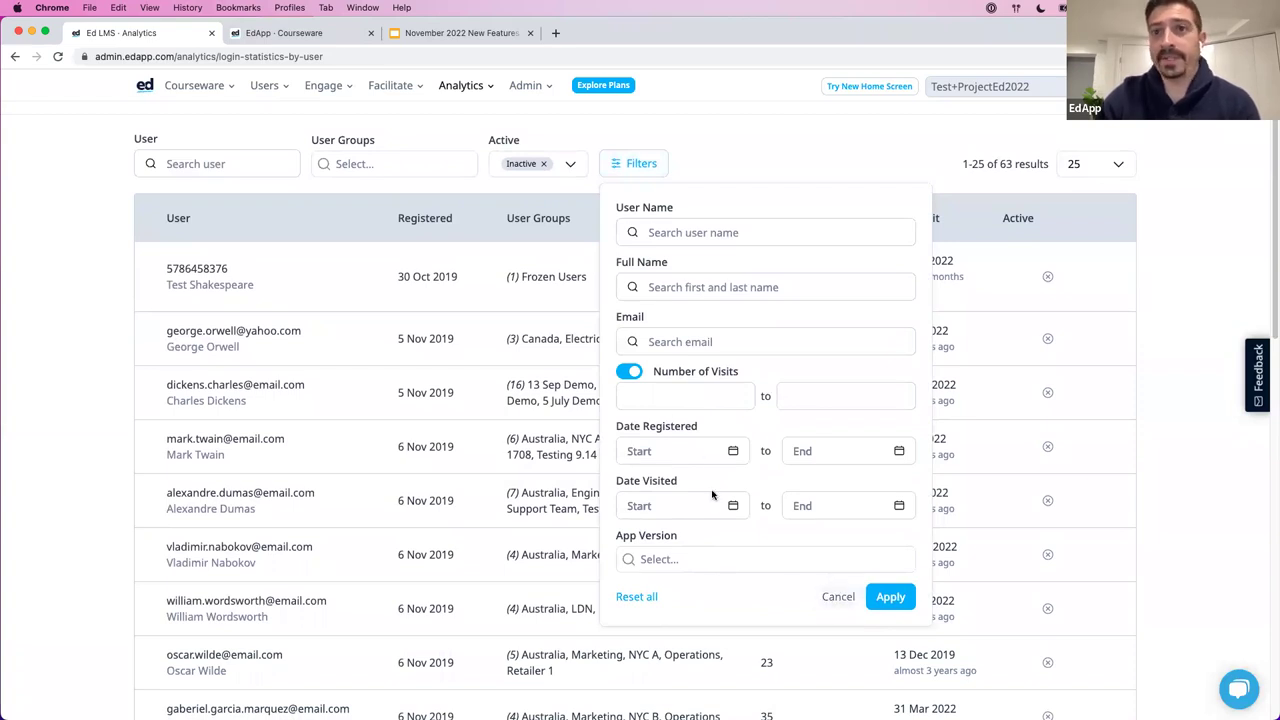
click(654, 394)
click(837, 398)
text(100)
click(908, 592)
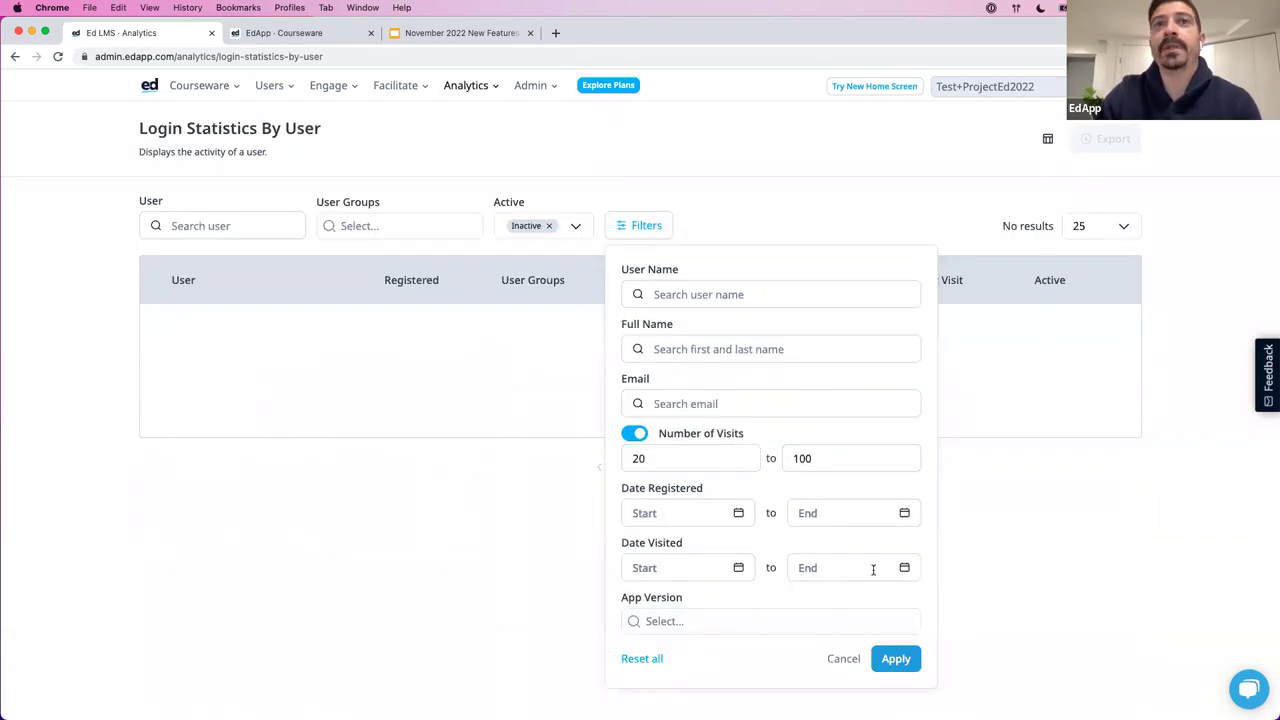
click(877, 656)
click(845, 659)
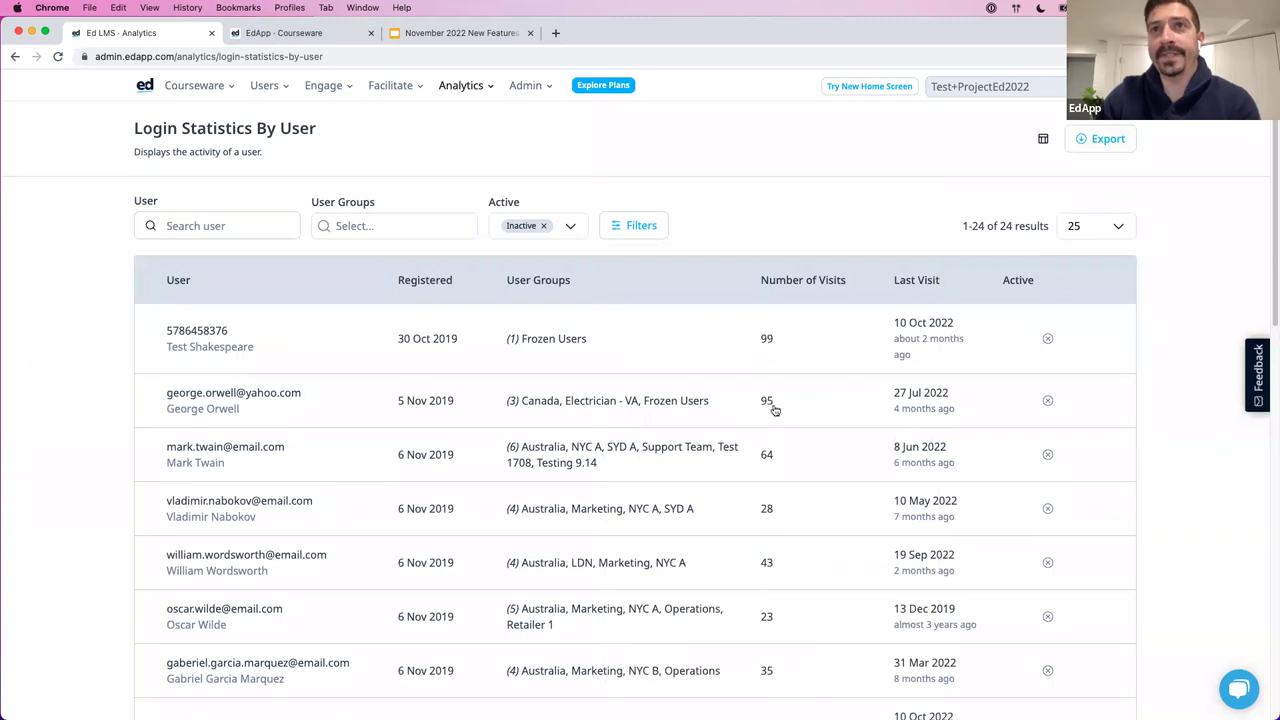
scroll(771, 409, down, 3)
scroll(800, 480, up, 3)
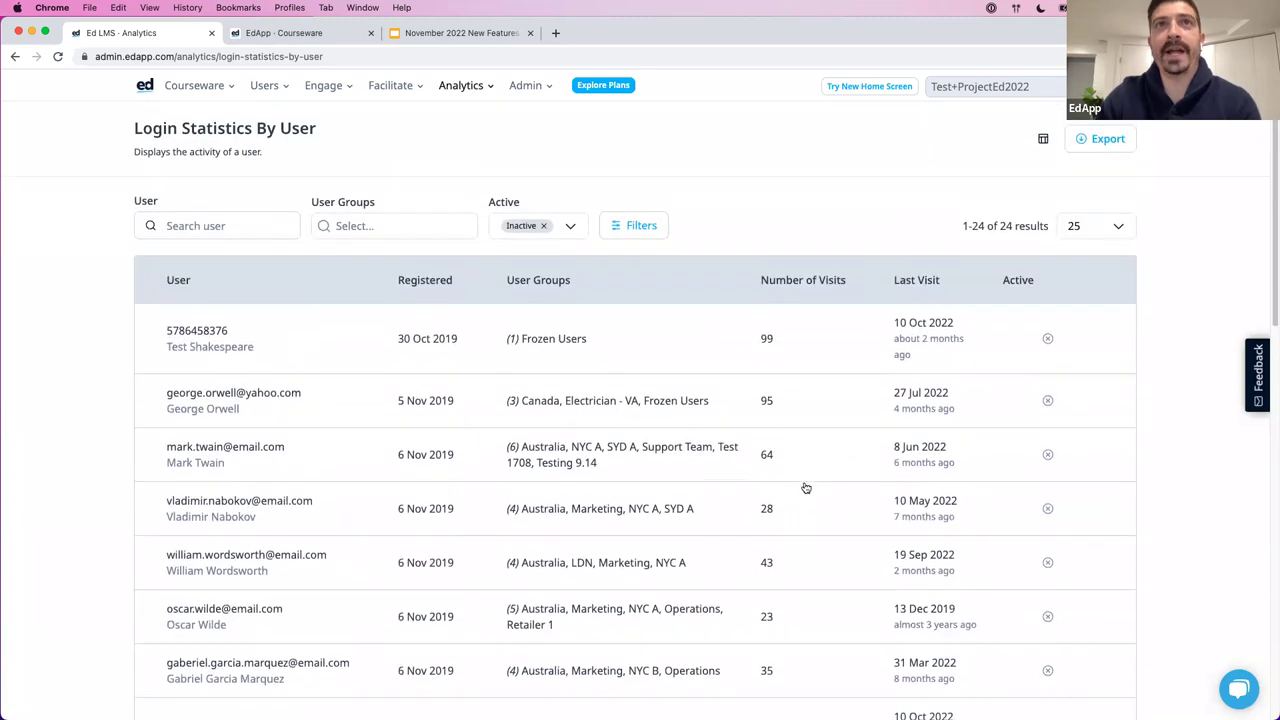
- Review the filter options of the login statistics report, such as number of visits, dates and app version, without changing them
click(626, 229)
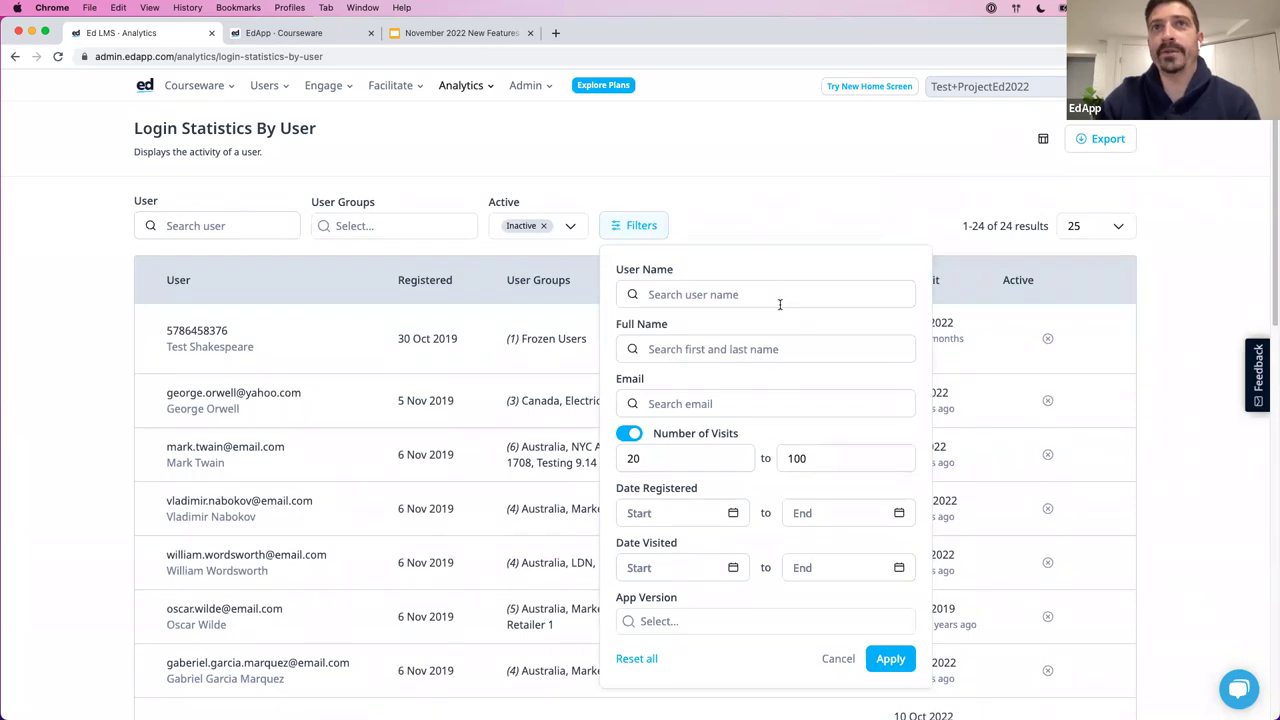
scroll(829, 381, down, 3)
scroll(820, 380, up, 2)
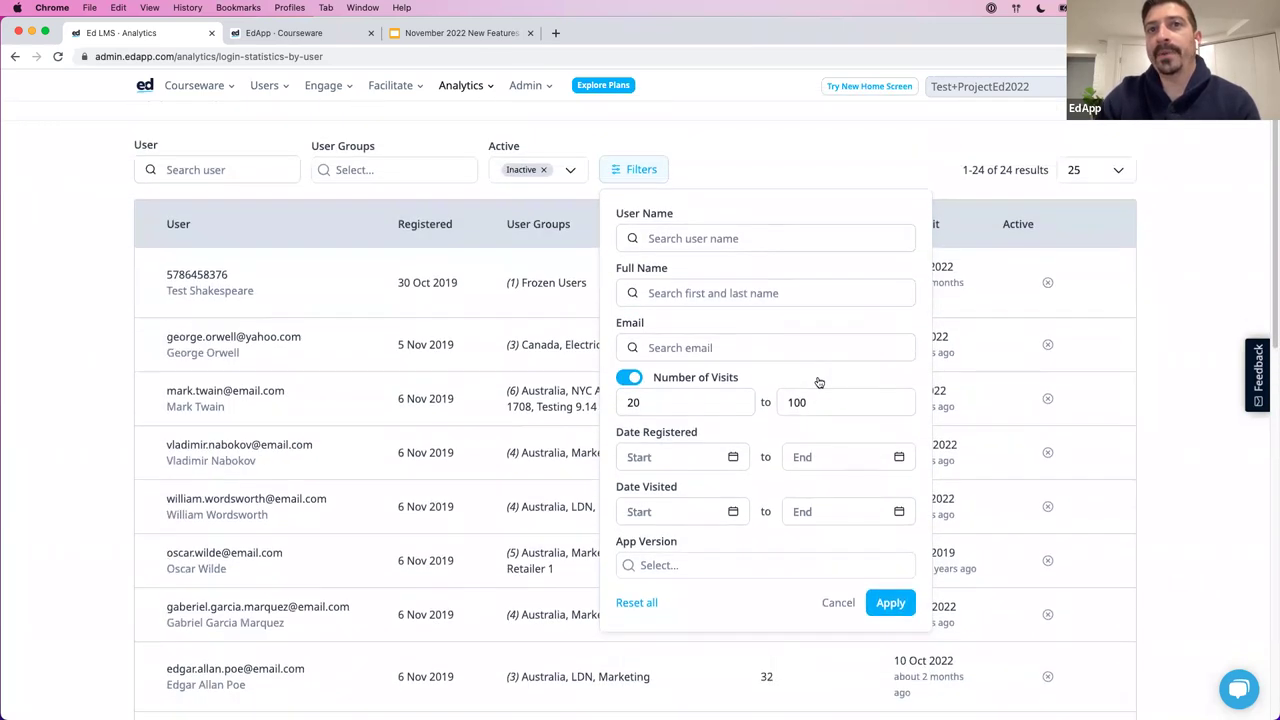
scroll(710, 575, down, 1)
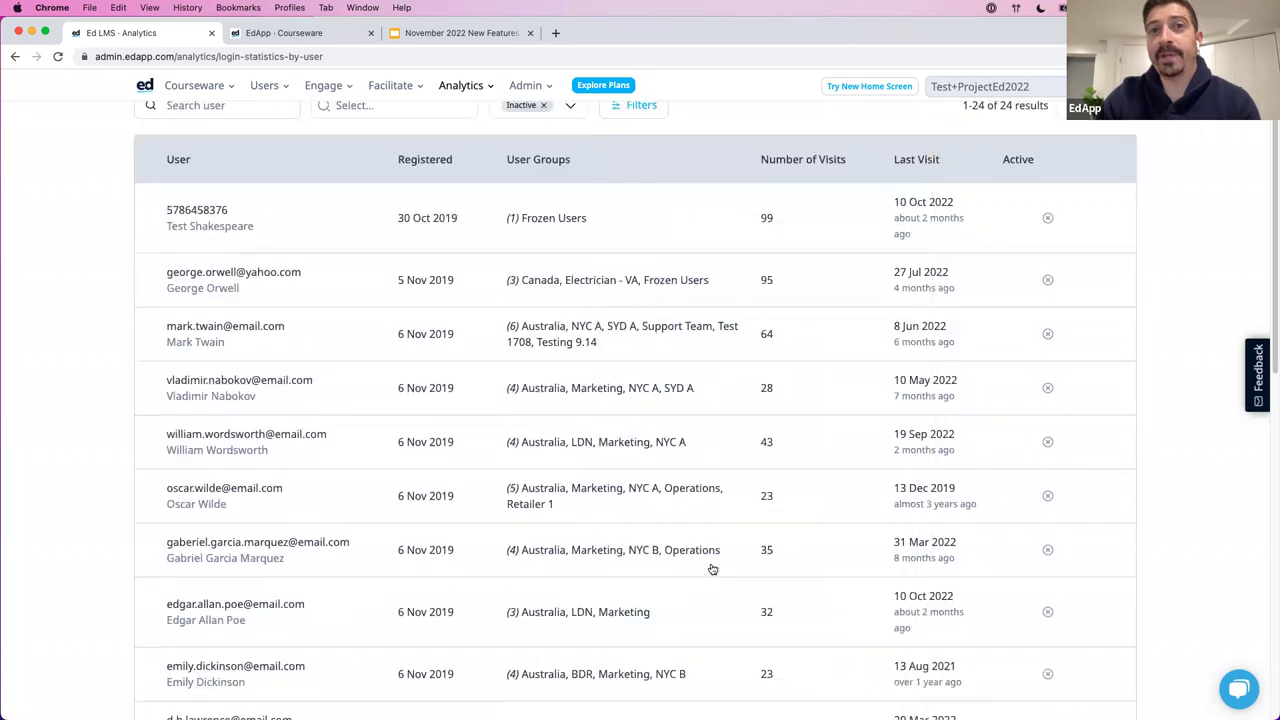
scroll(748, 430, up, 2)
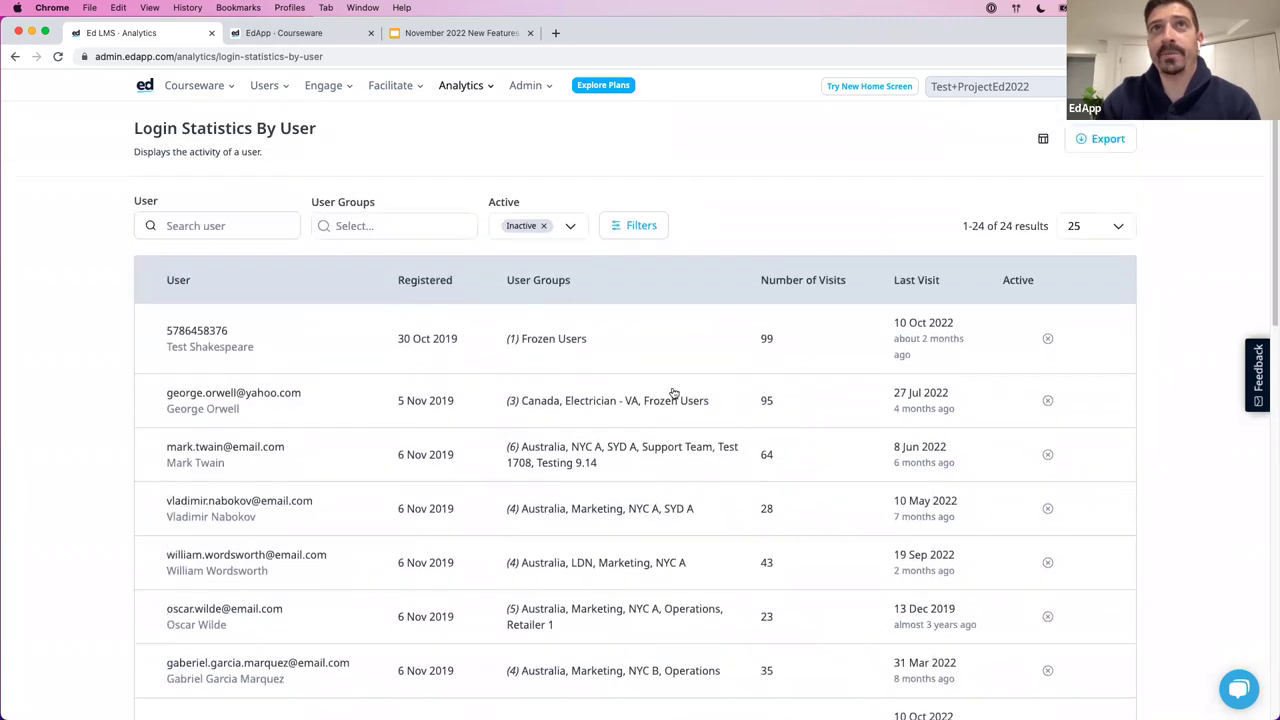
click(645, 228)
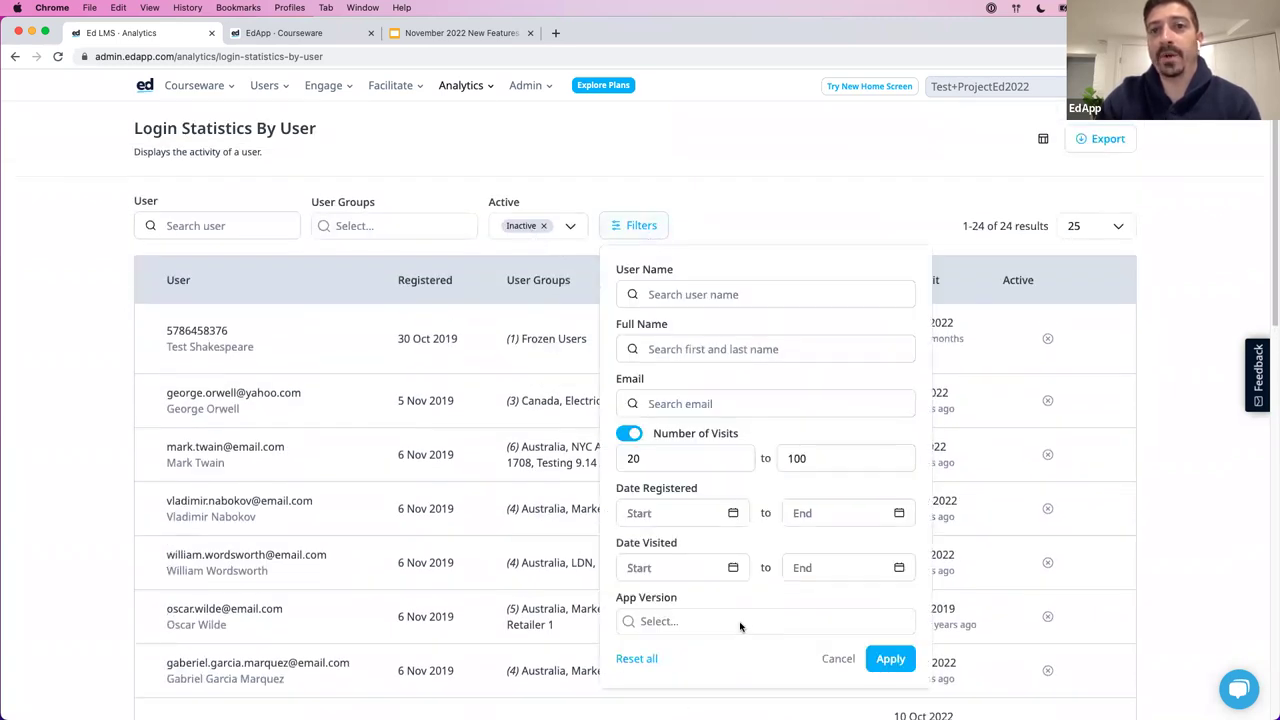
click(836, 658)
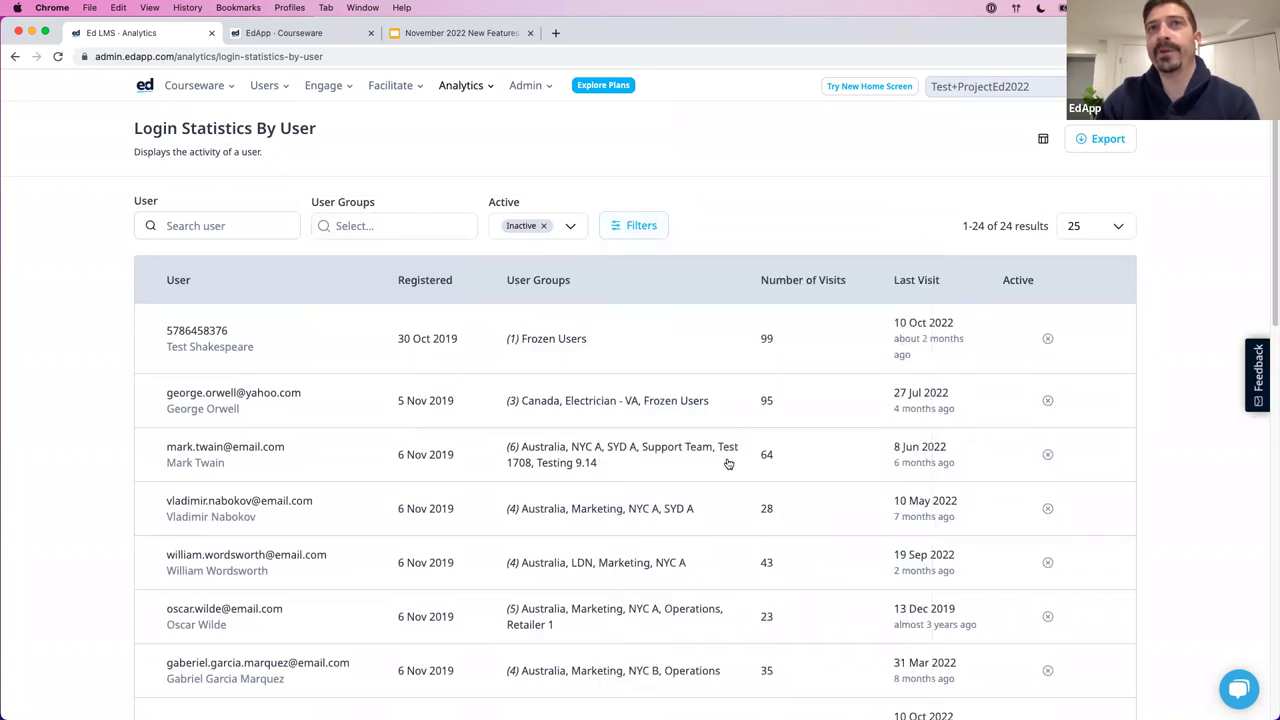
- Show the Full Name column instead of User in the login statistics table and look through the remaining column options
click(1043, 141)
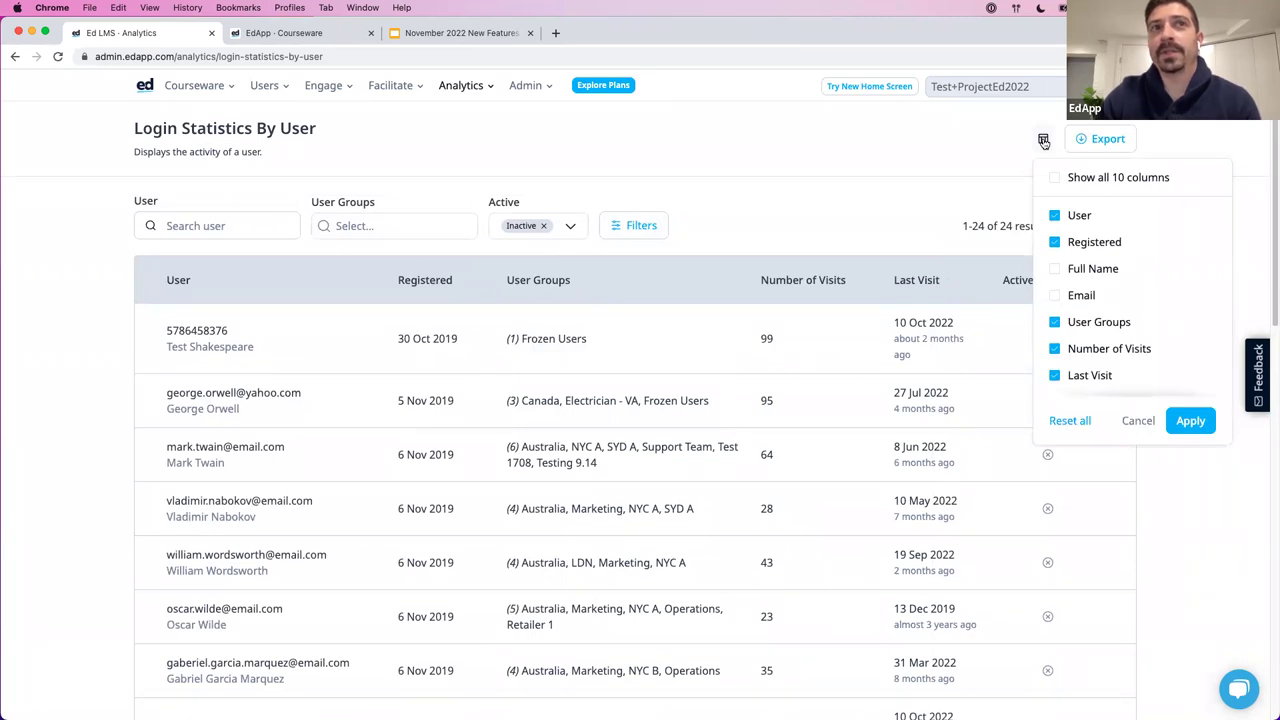
click(1055, 268)
click(1055, 215)
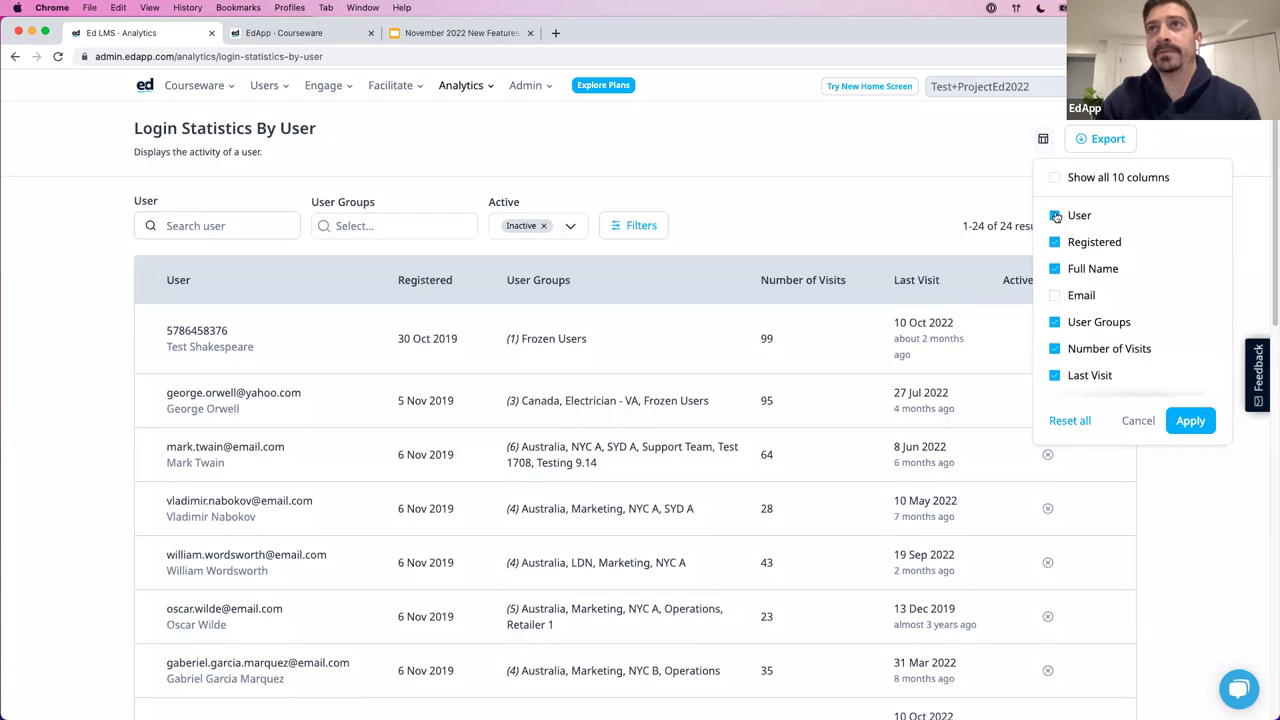
click(1180, 421)
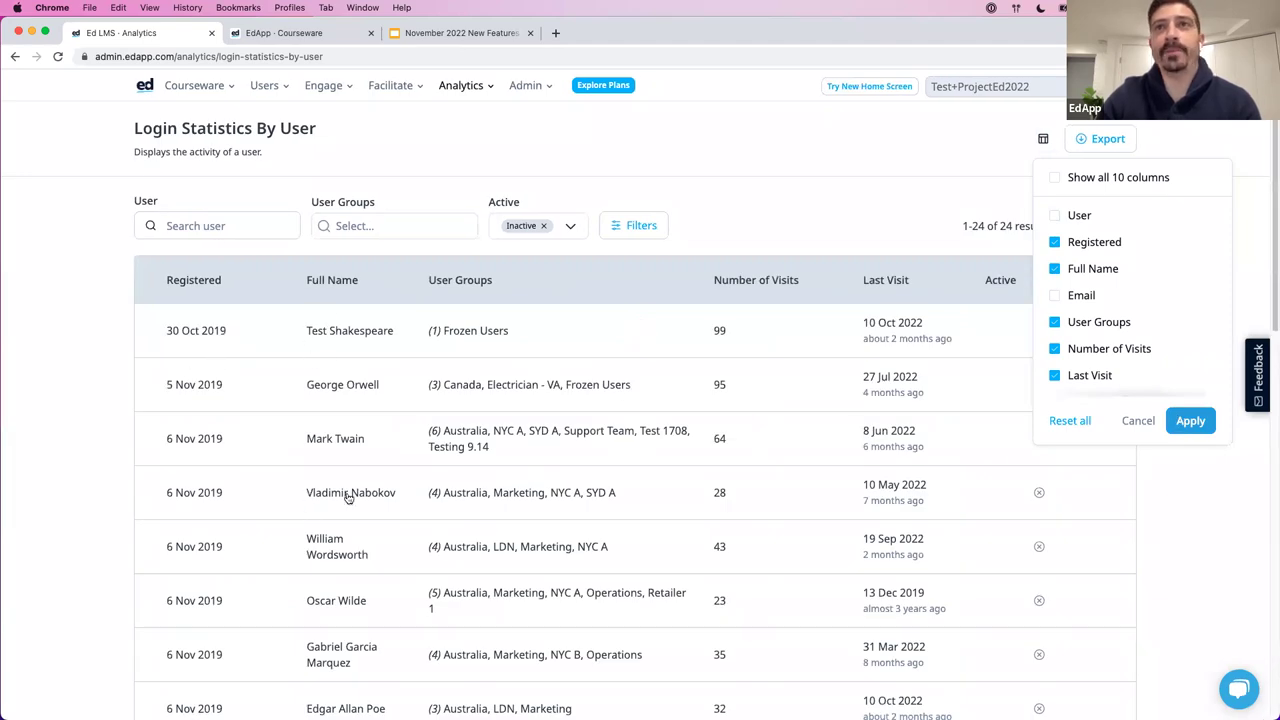
scroll(1140, 310, down, 2)
scroll(1125, 328, up, 3)
scroll(1110, 329, down, 3)
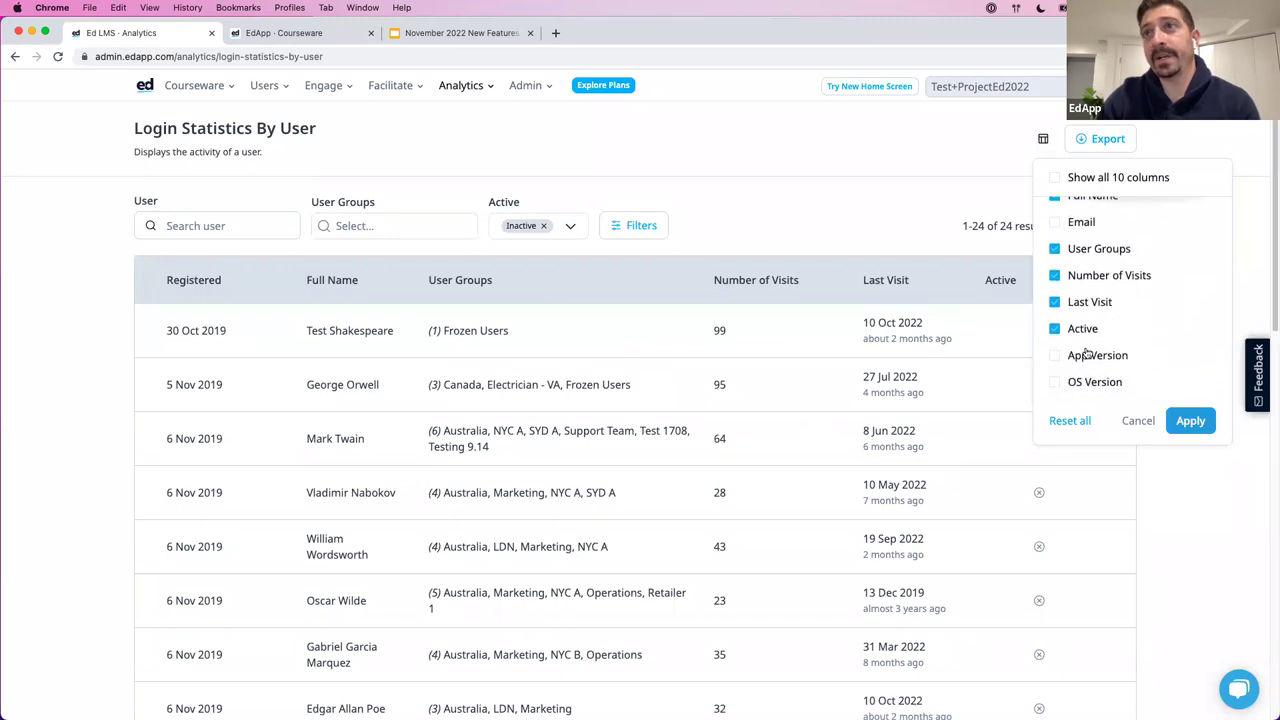
scroll(1080, 320, up, 3)
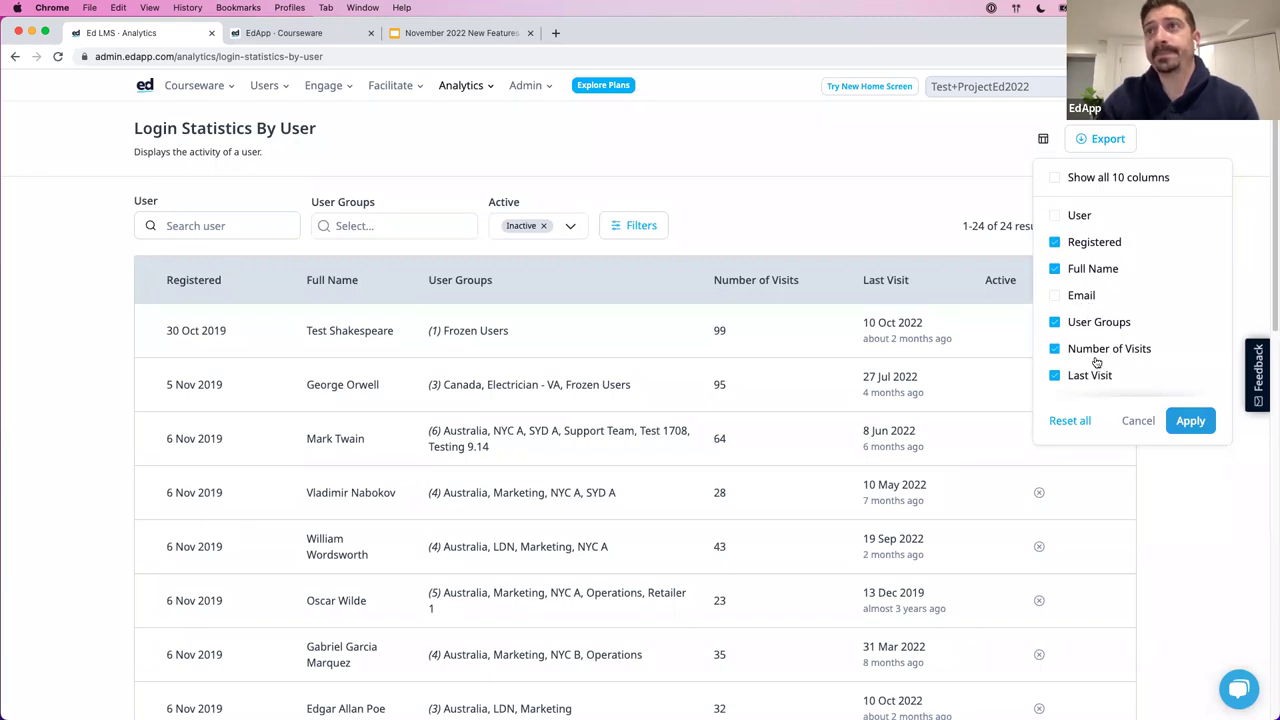
click(1136, 421)
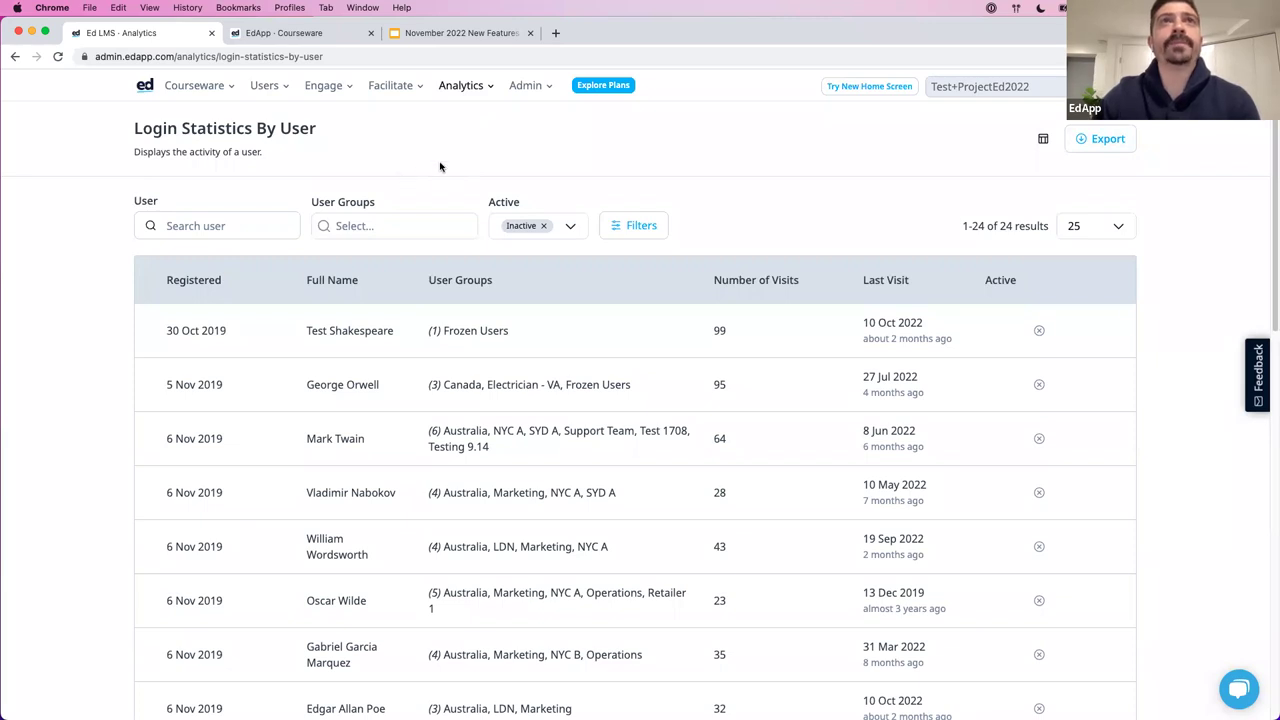
- Open the new version of the Course Completion By User report
click(447, 86)
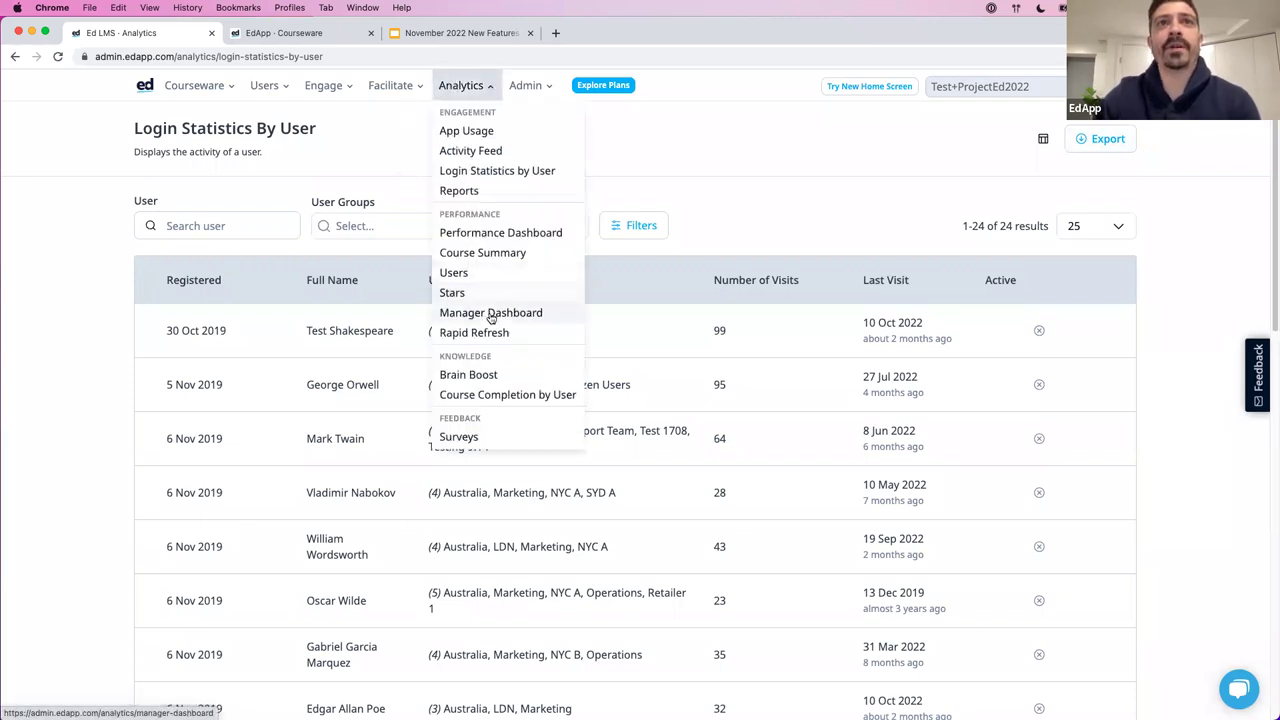
click(491, 395)
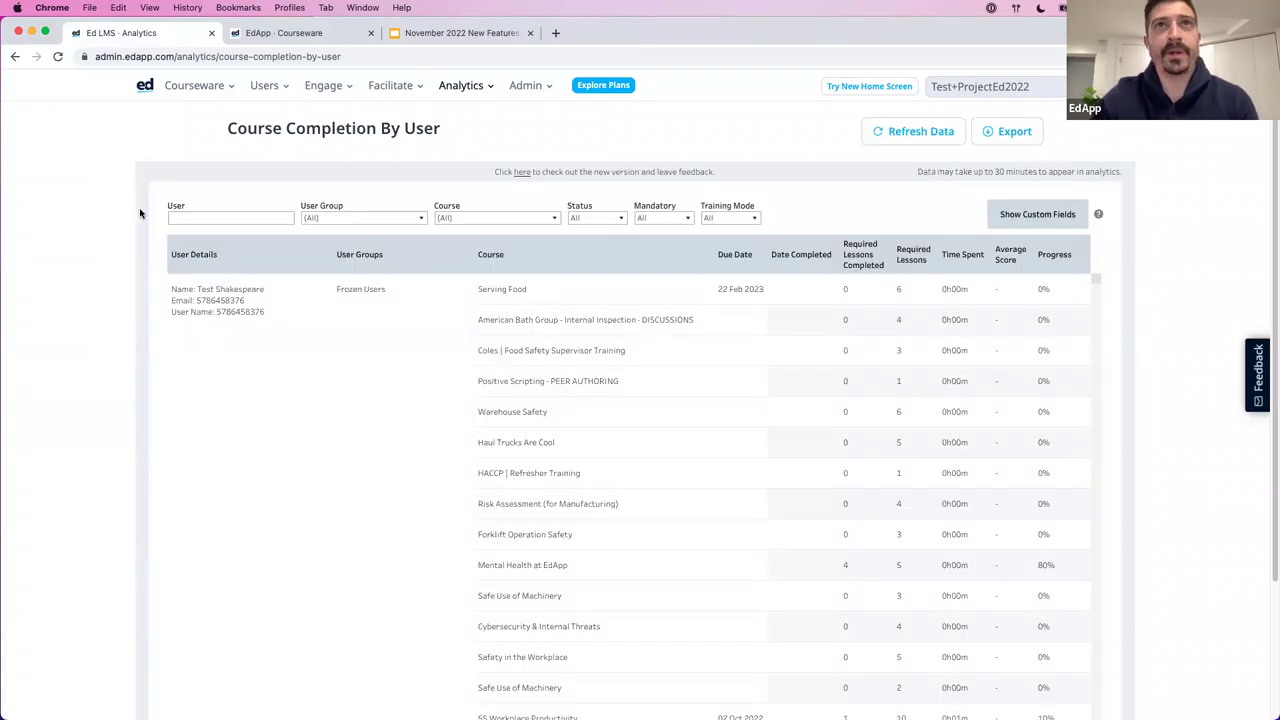
click(523, 172)
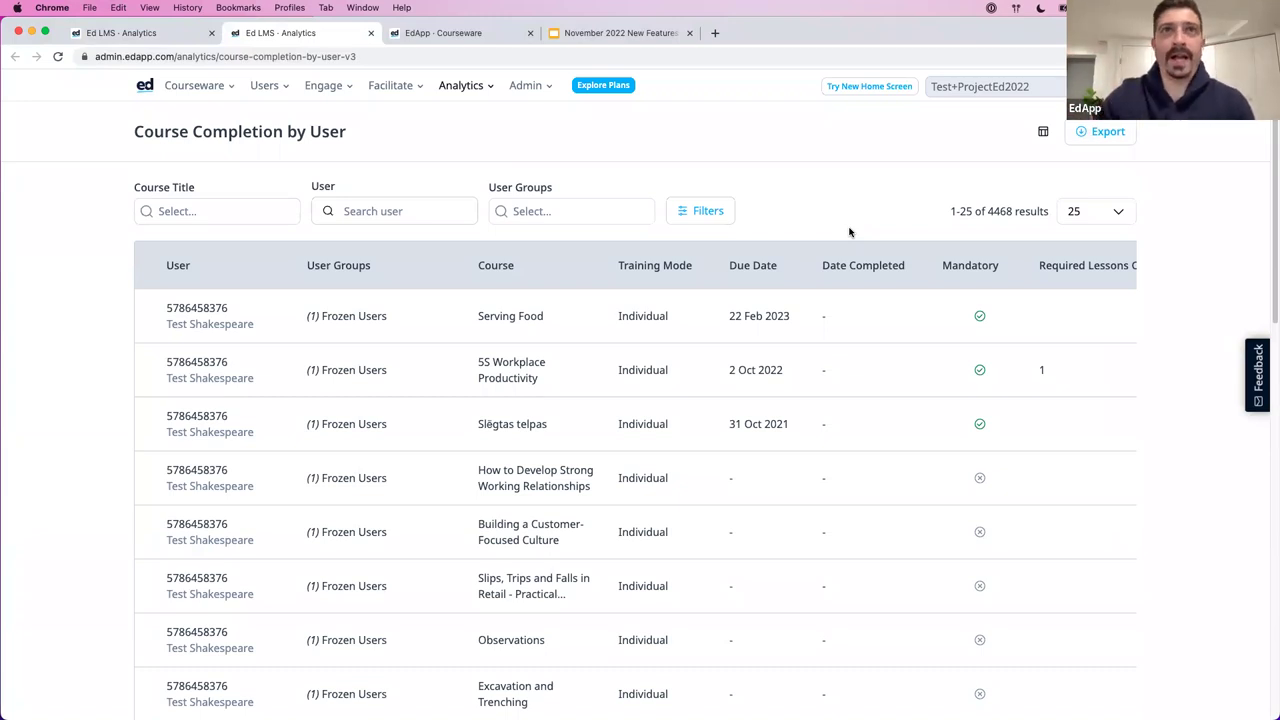
- Examine the course completion report's filters, including due date, course completed, score, progress and the custom user fields
click(698, 219)
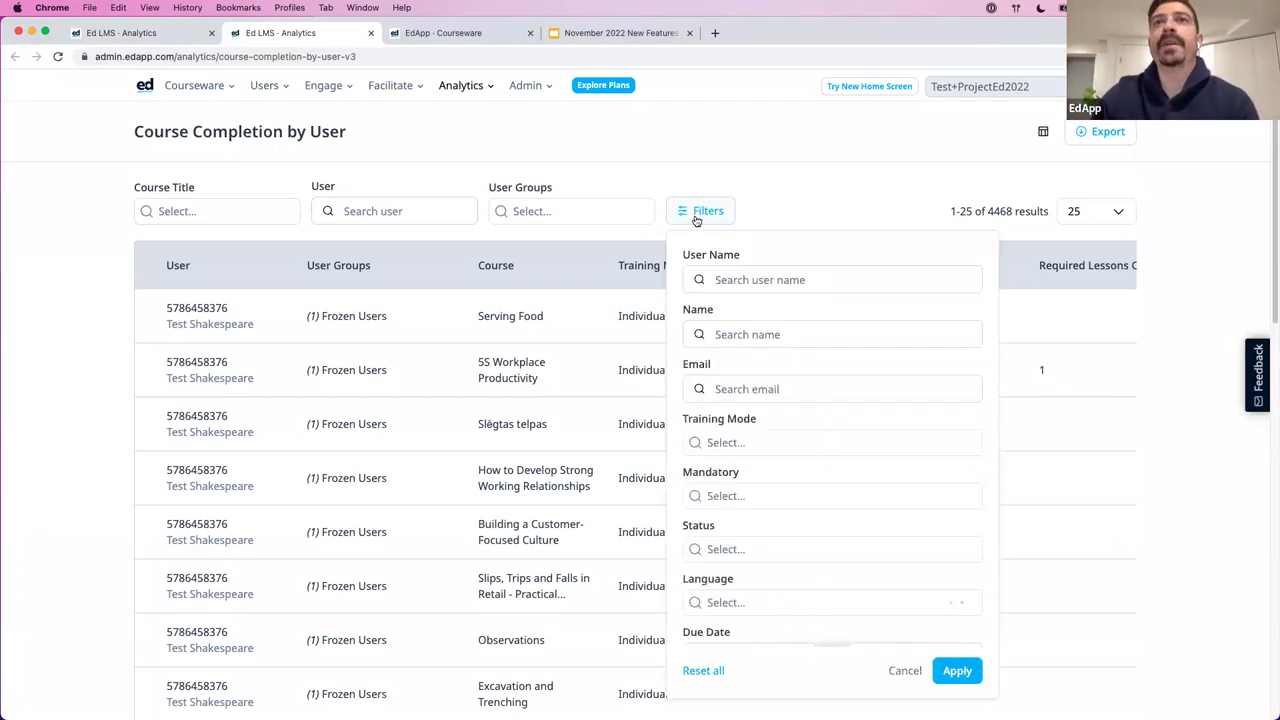
scroll(858, 342, down, 5)
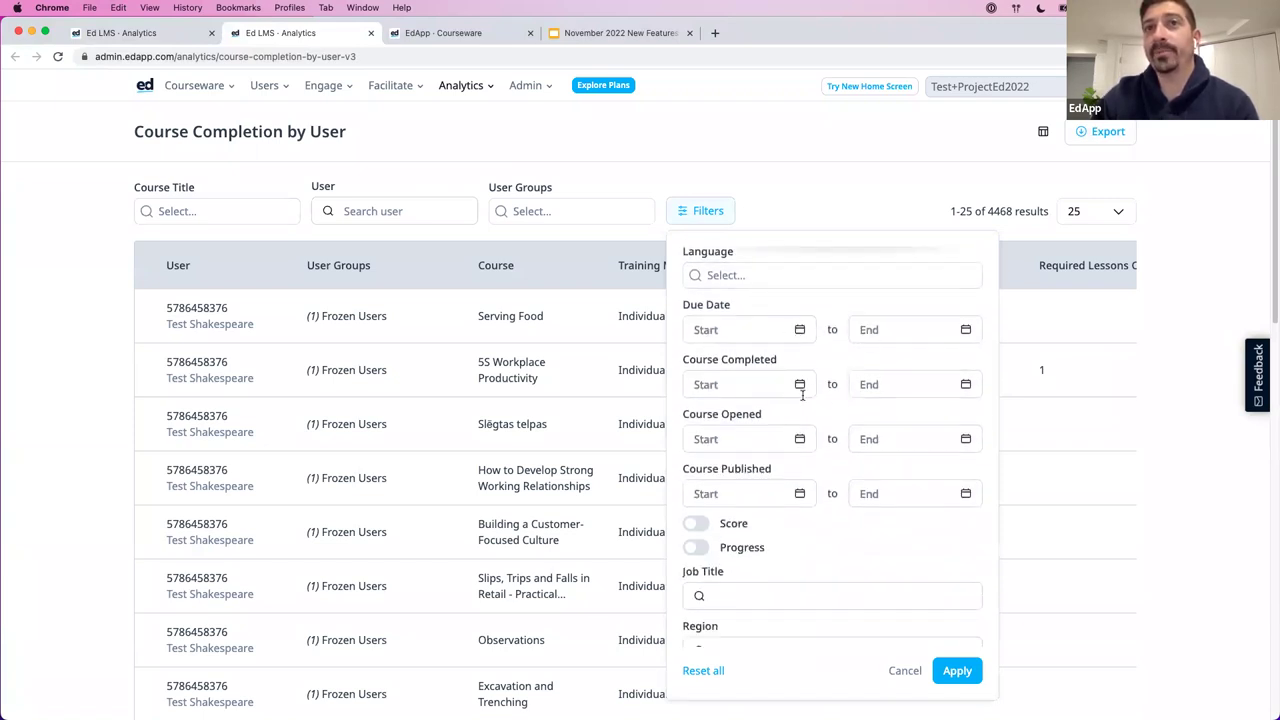
scroll(830, 398, down, 2)
scroll(831, 400, down, 4)
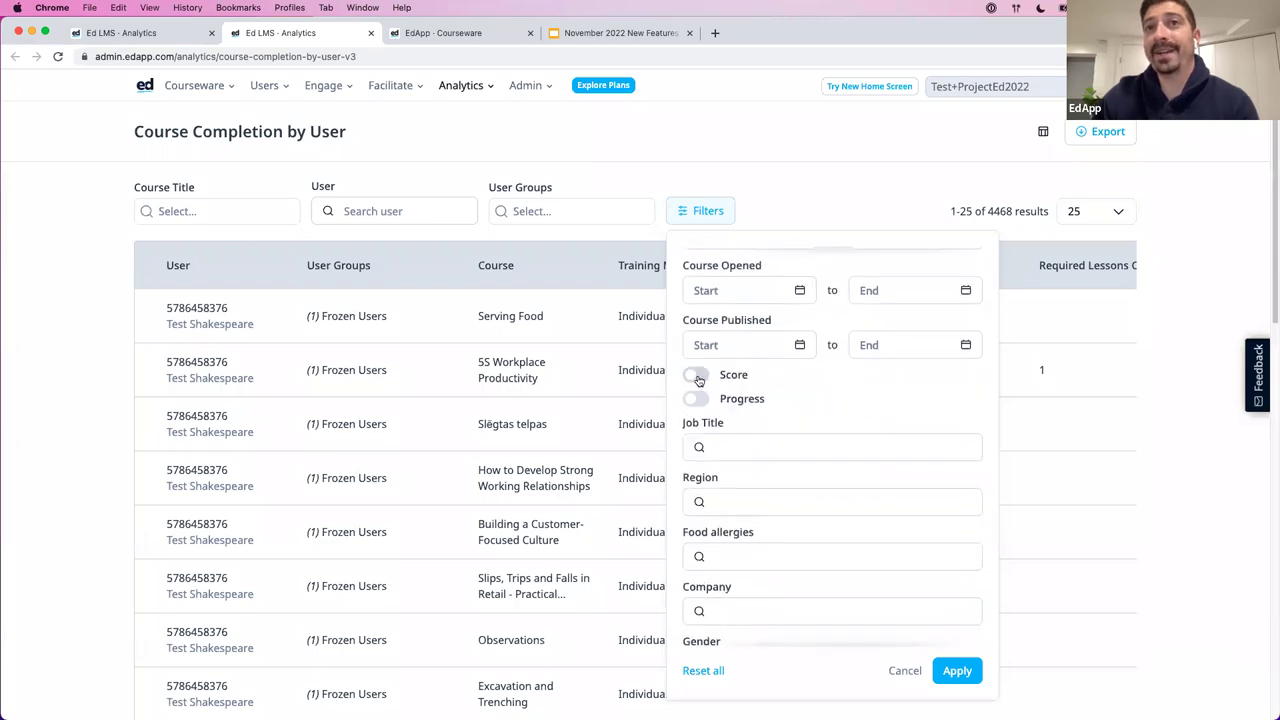
scroll(843, 403, down, 9)
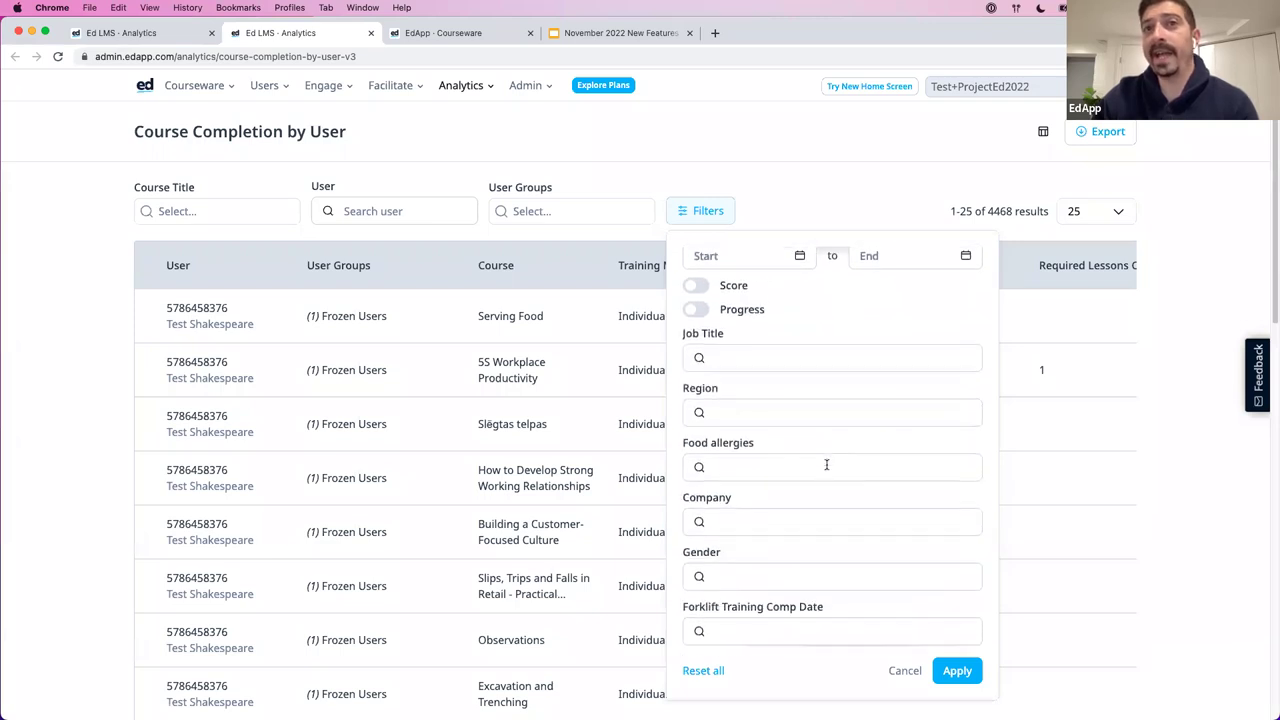
scroll(809, 416, down, 3)
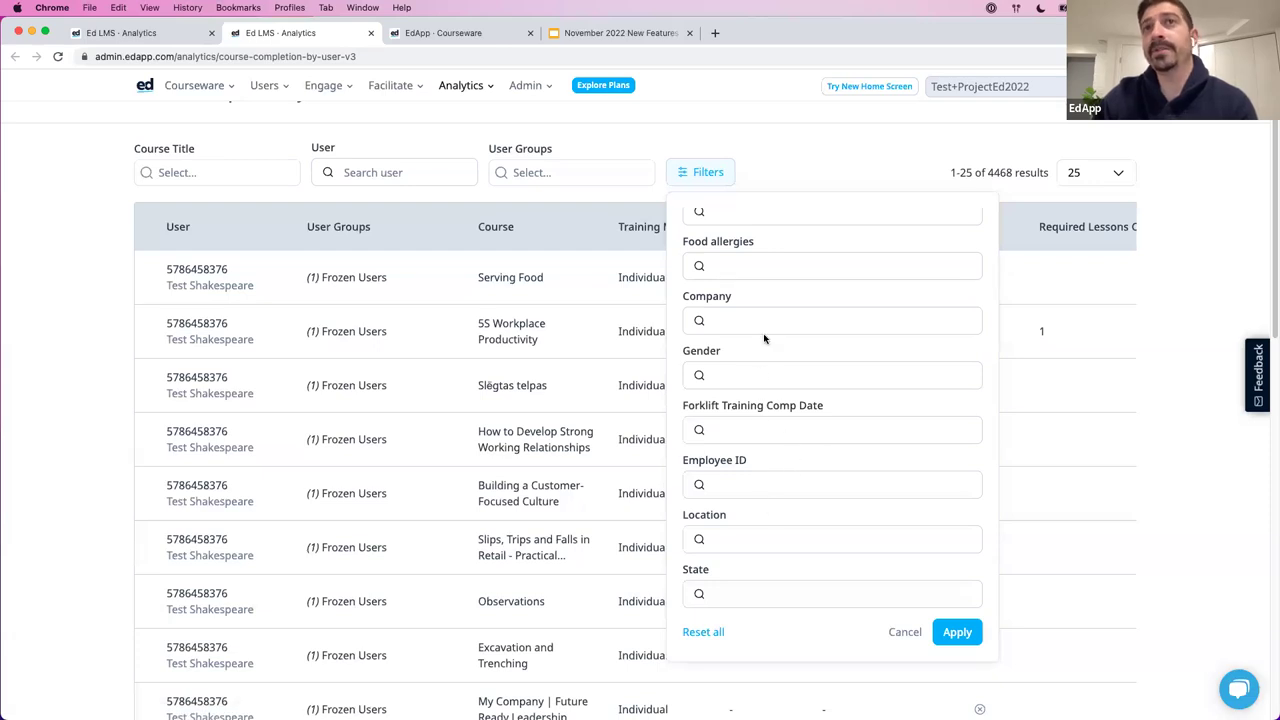
scroll(764, 339, up, 2)
scroll(757, 333, up, 4)
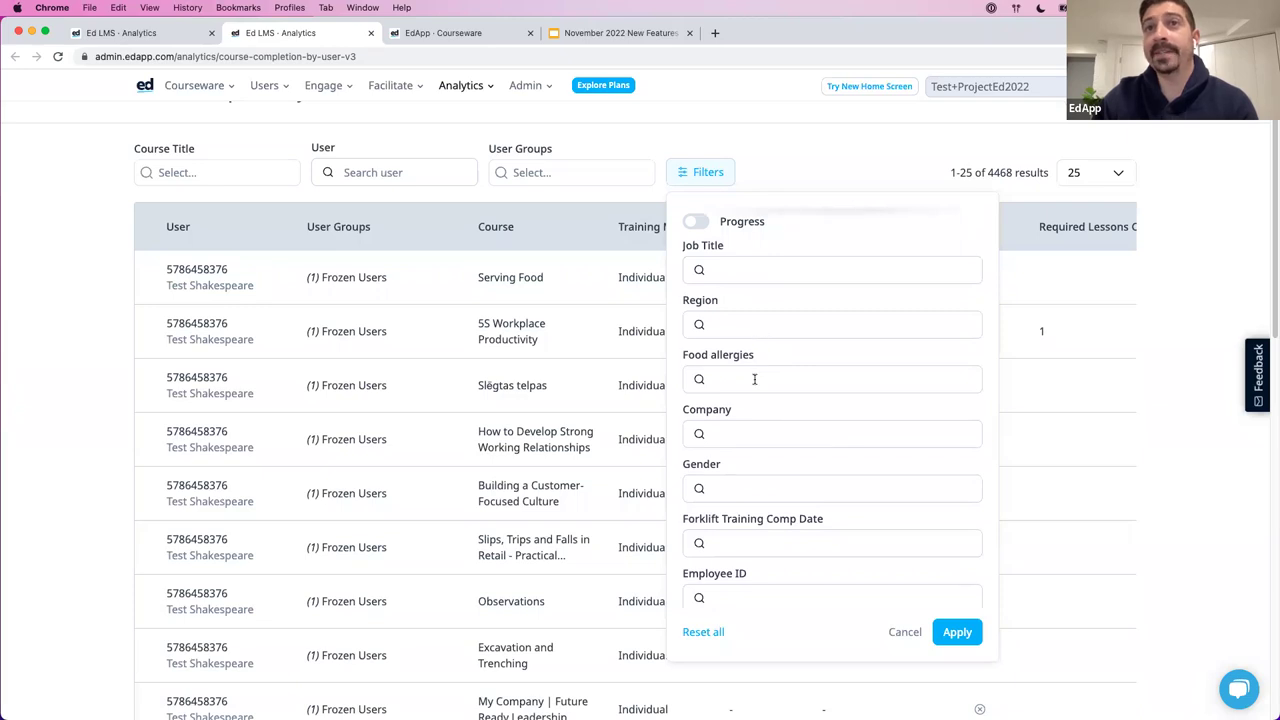
- Filter the course completion report by the job title "manager"
click(762, 270)
text(manager)
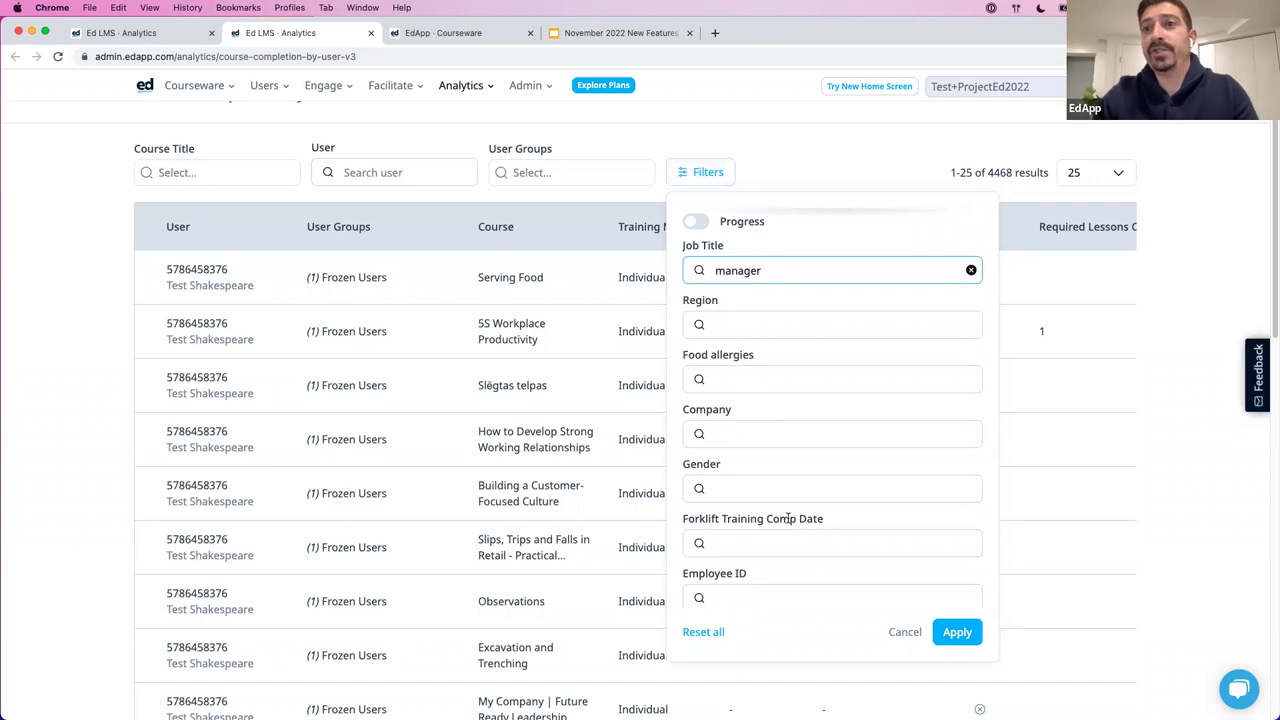
click(957, 632)
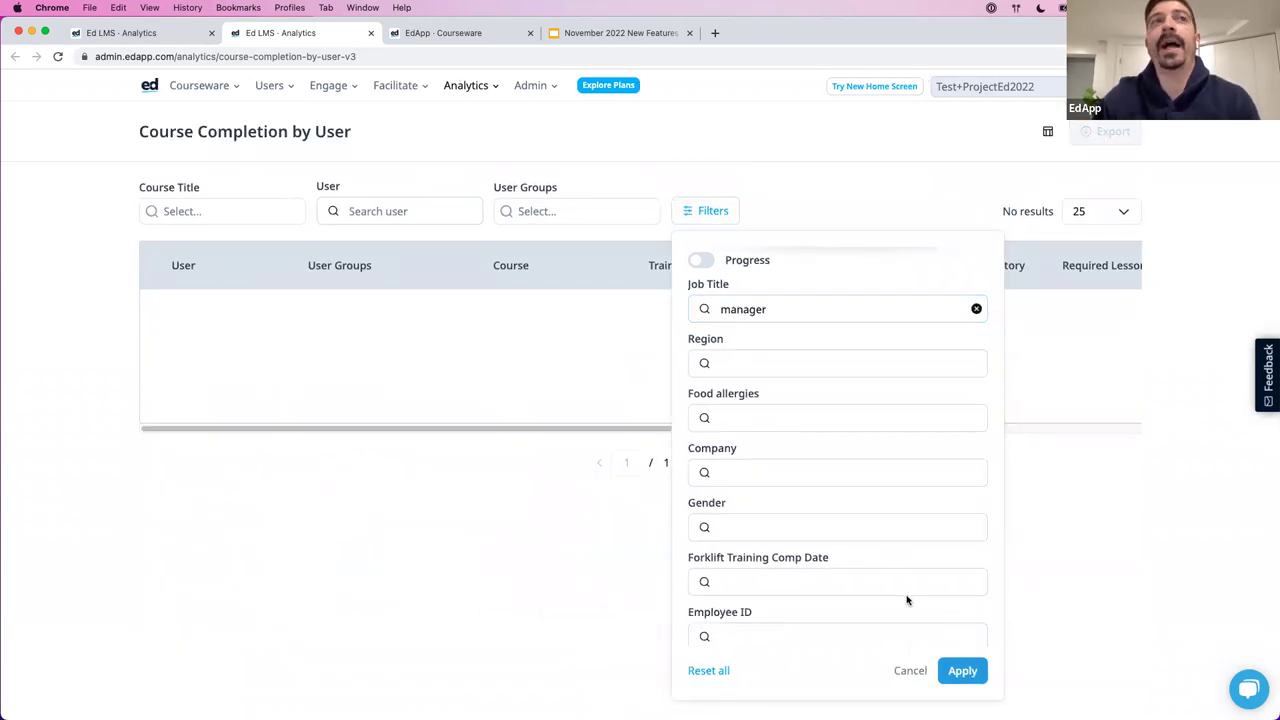
click(962, 672)
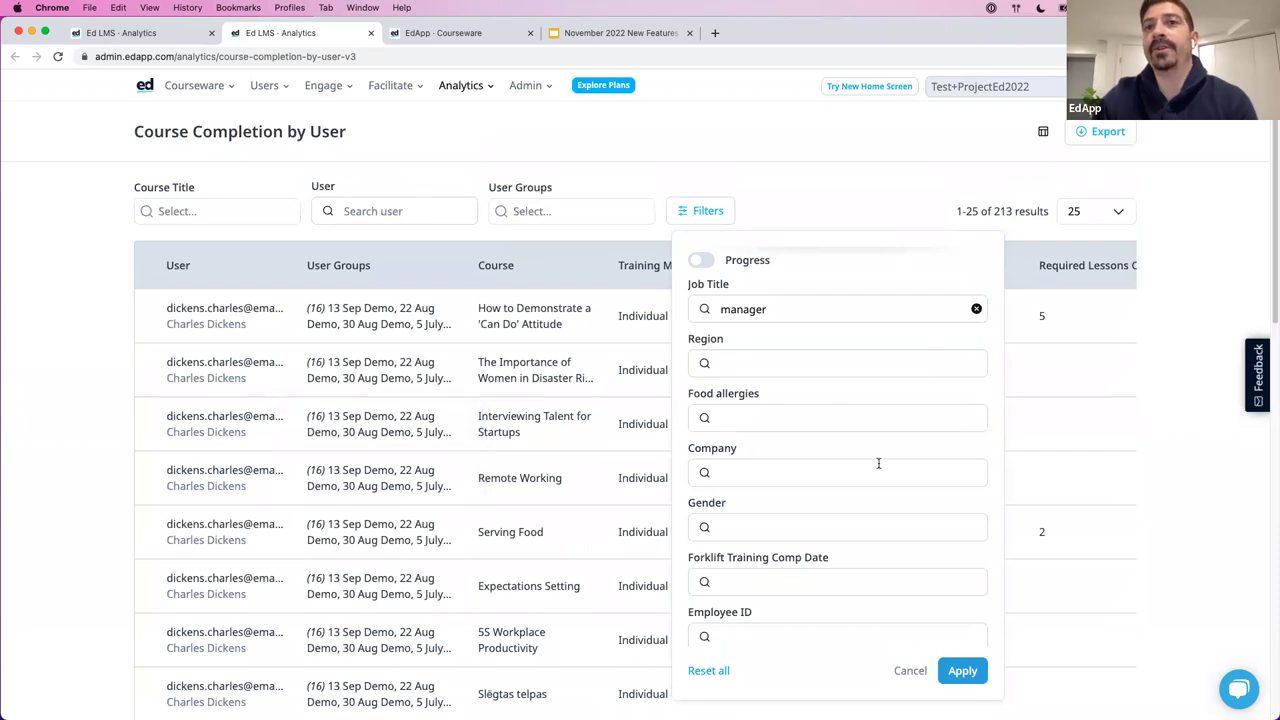
- Reset all filters of the course completion report and apply the cleared filters
scroll(878, 463, up, 10)
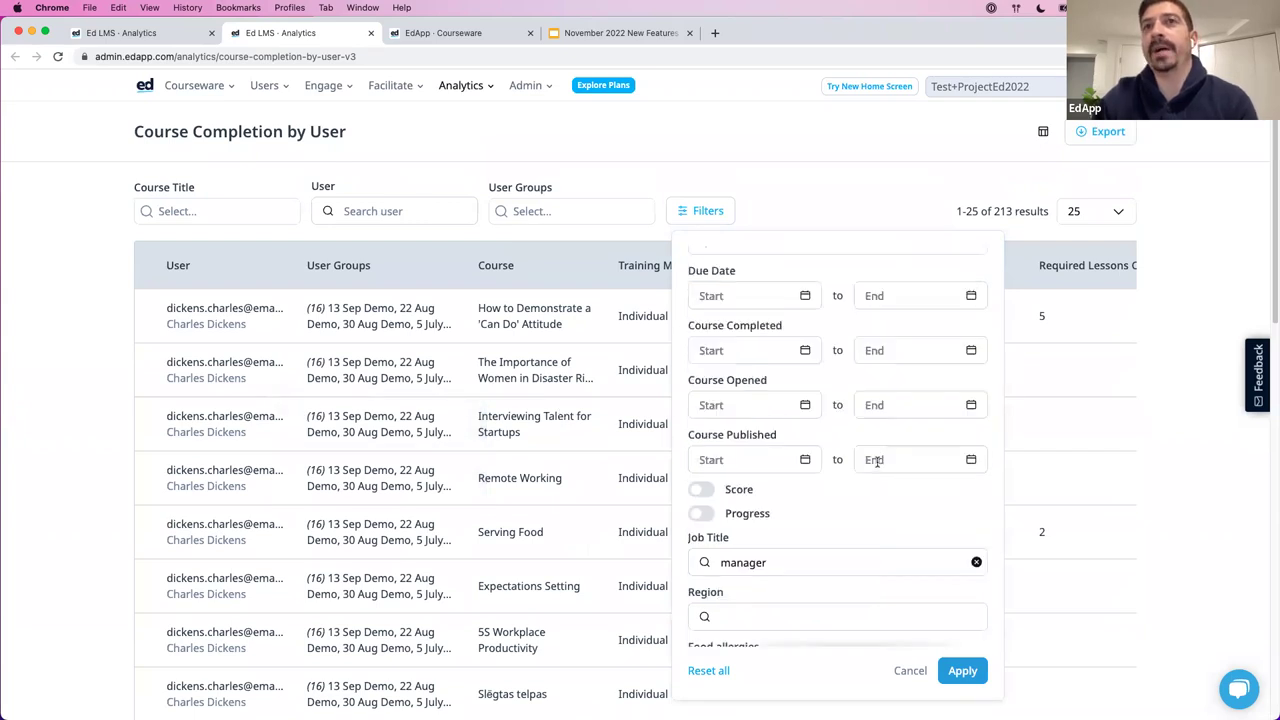
click(712, 671)
click(960, 671)
- Look through the course completion report's column choices and view the table across to its Progress column
click(1043, 133)
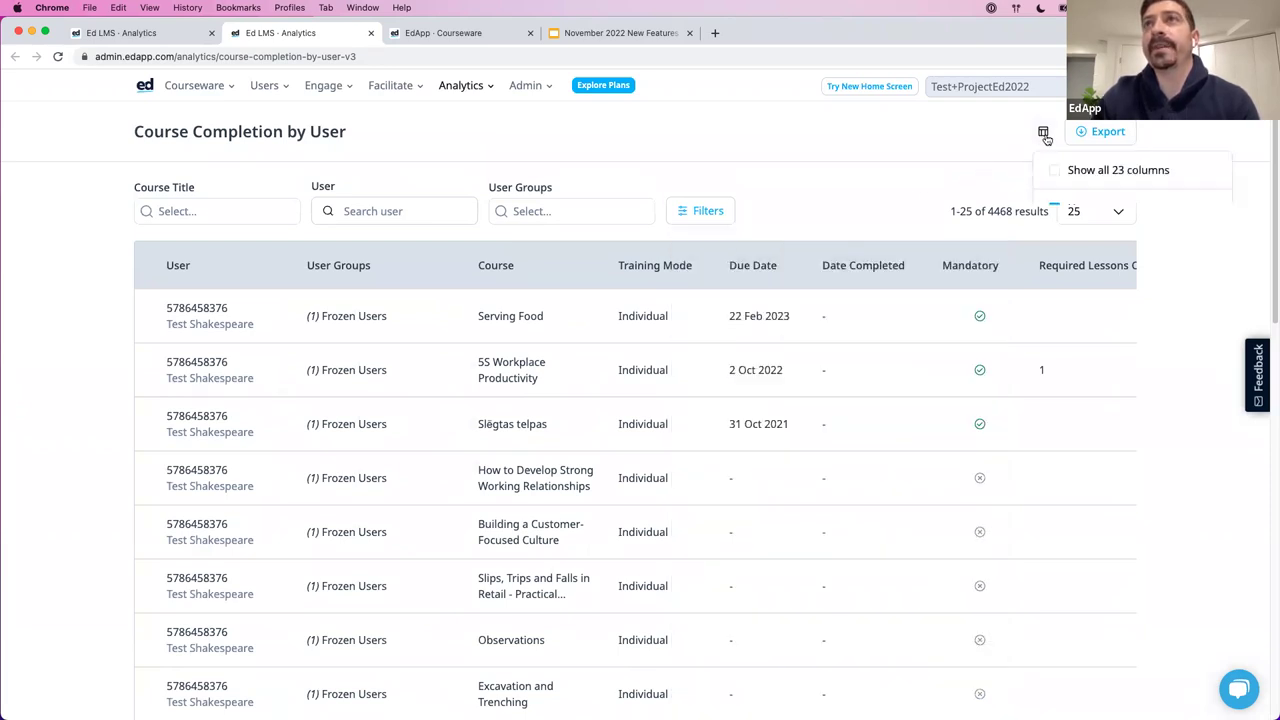
scroll(1097, 300, down, 5)
scroll(1094, 318, down, 3)
click(1246, 257)
scroll(1162, 476, down, 2)
scroll(1162, 476, down, 10)
scroll(1086, 637, right, 2)
scroll(1140, 469, right, 3)
scroll(1143, 466, up, 10)
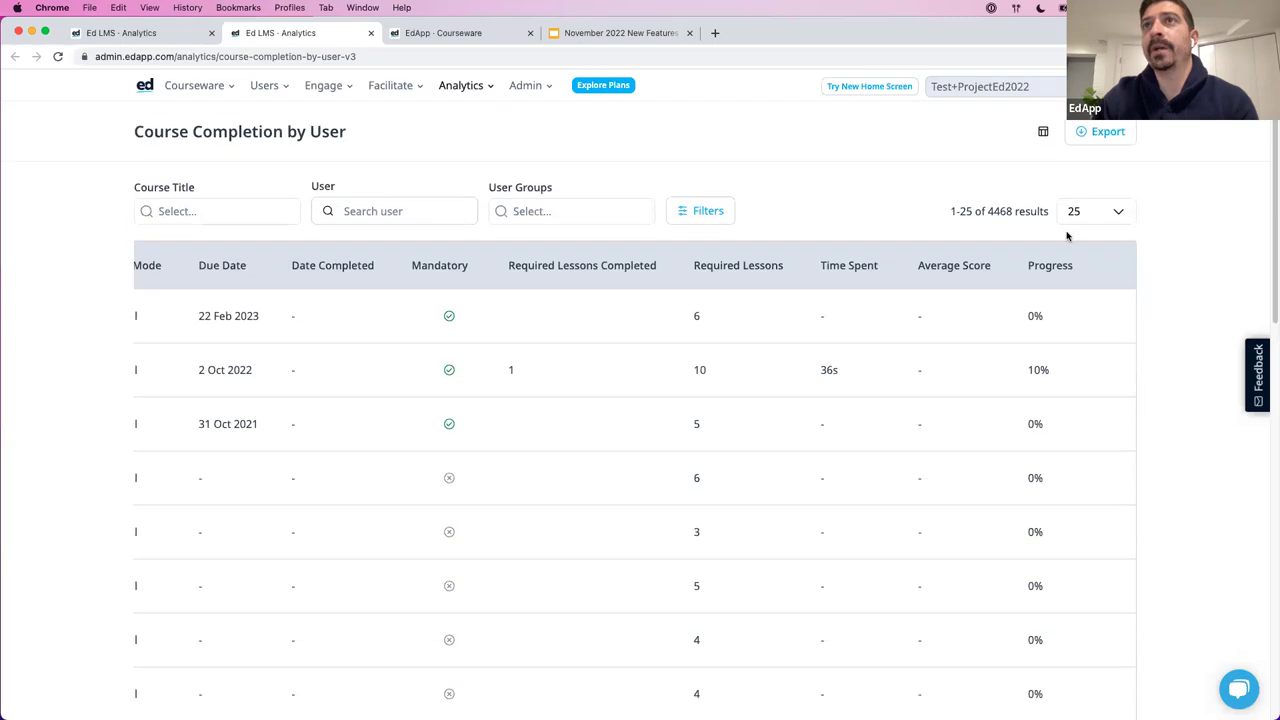
- Check which standard columns and custom fields, such as Job Title, Region and Company, can be shown in the course completion table
click(1043, 131)
scroll(1098, 323, down, 3)
scroll(1097, 330, down, 3)
scroll(1097, 334, up, 3)
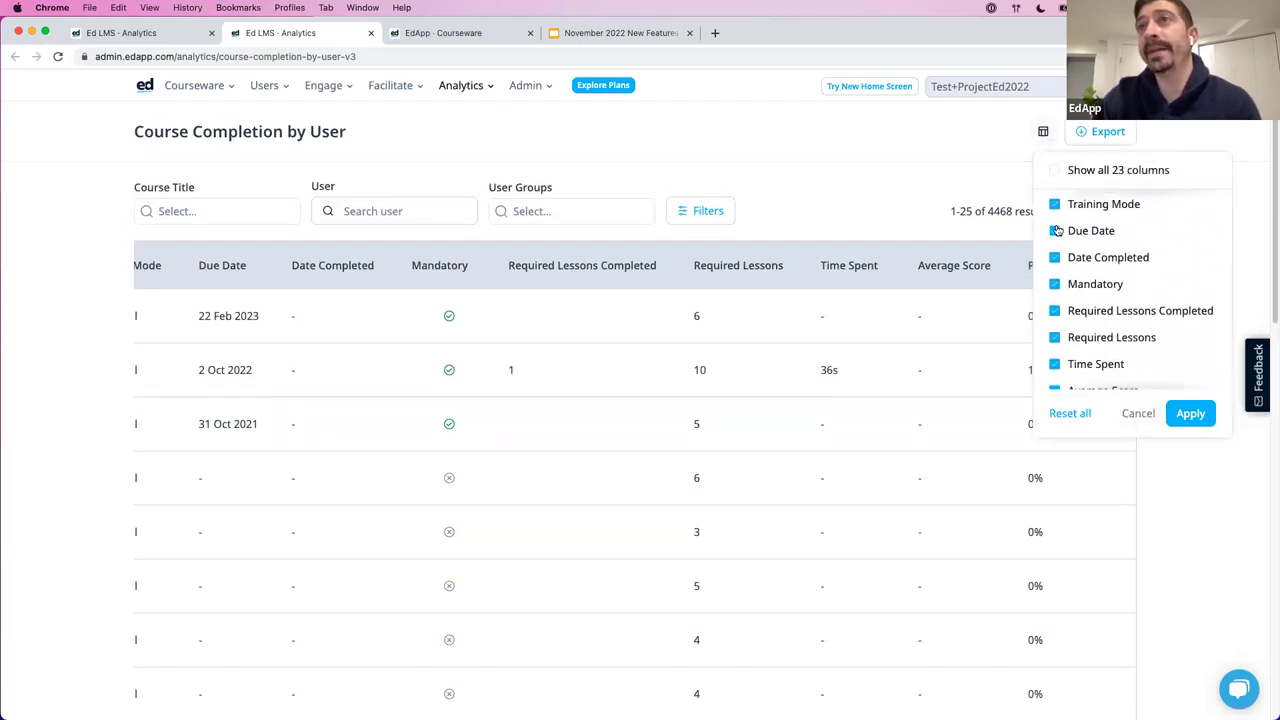
scroll(1094, 334, down, 3)
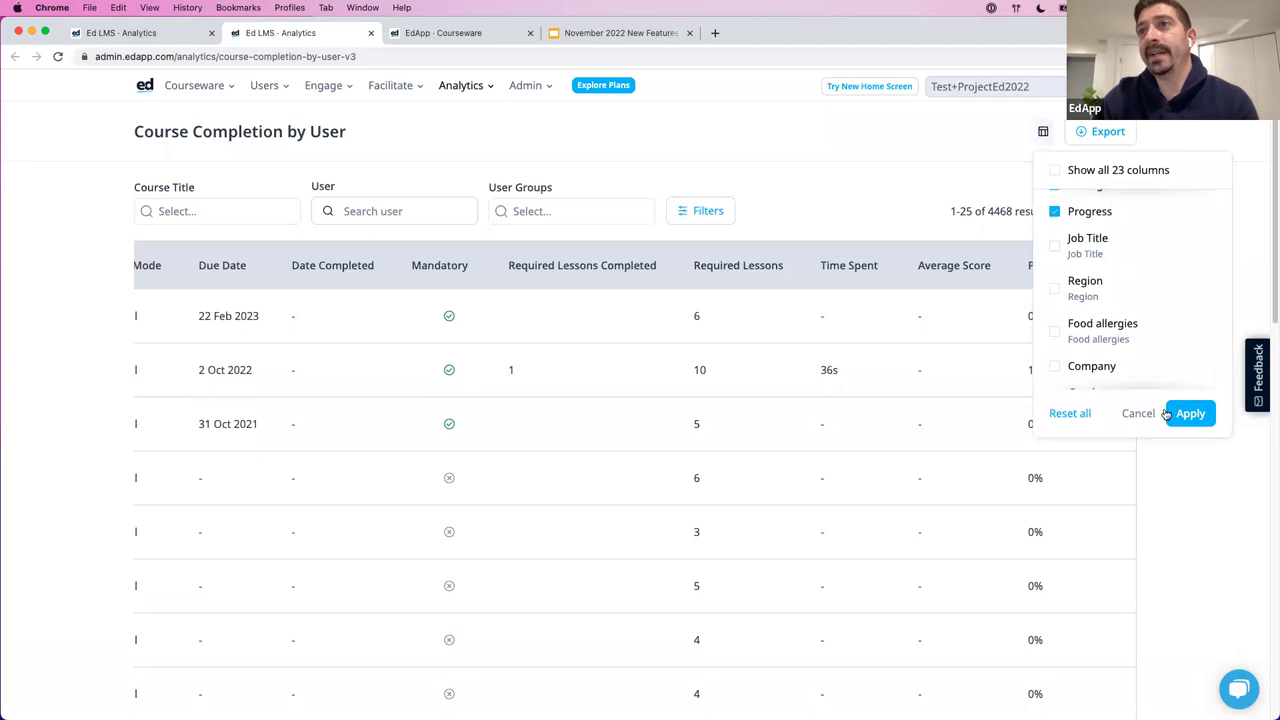
click(1199, 512)
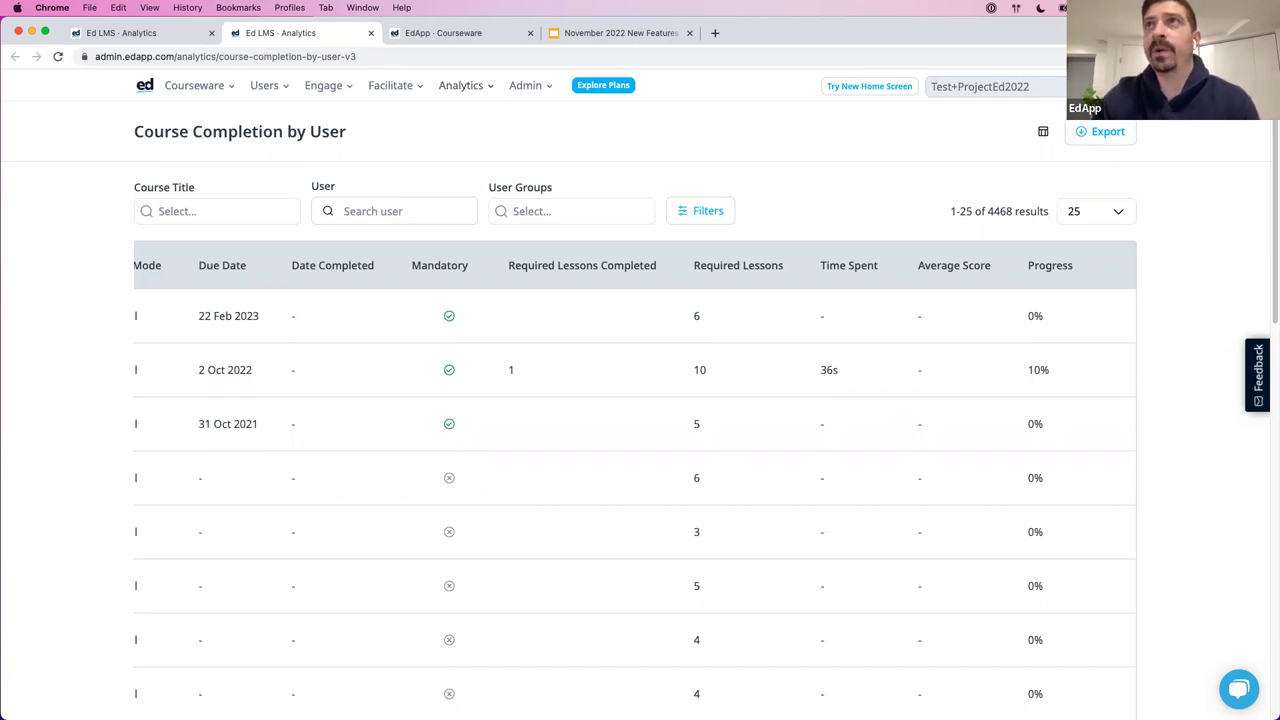
- Open the account's Integrations page, view the BambooHR integration's description and setup fields, and open its documentation
click(1000, 86)
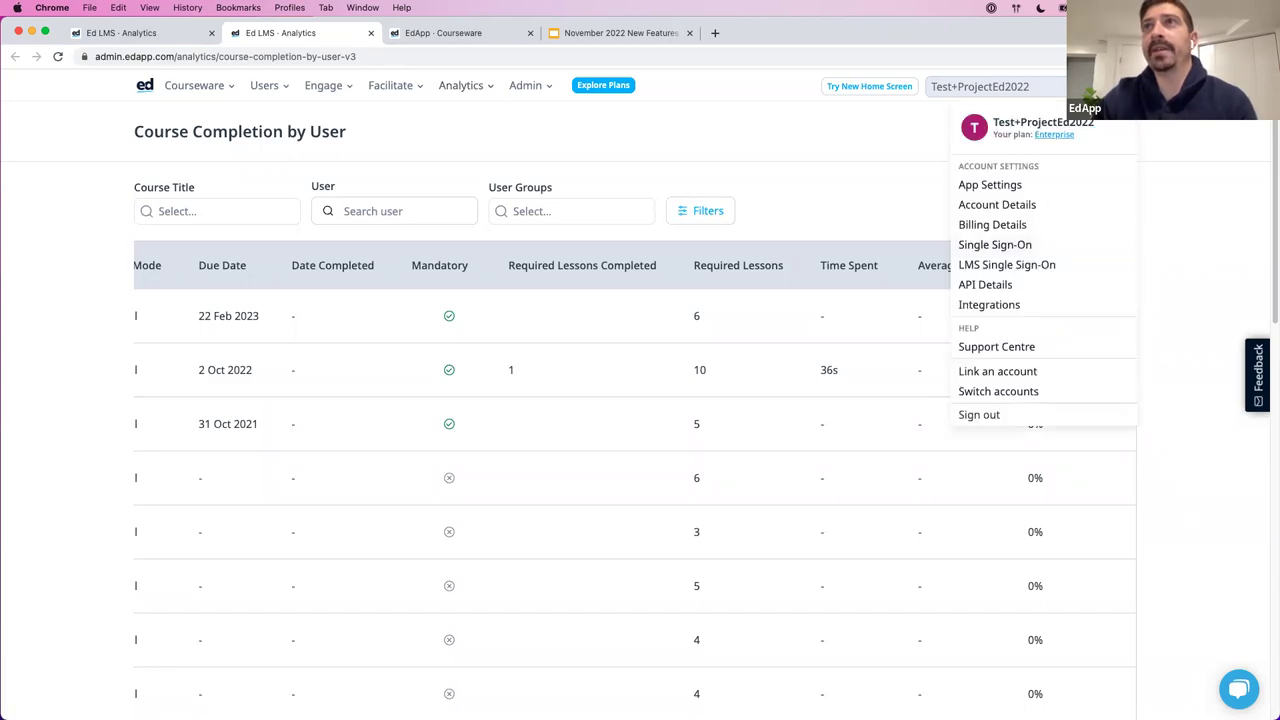
click(1015, 306)
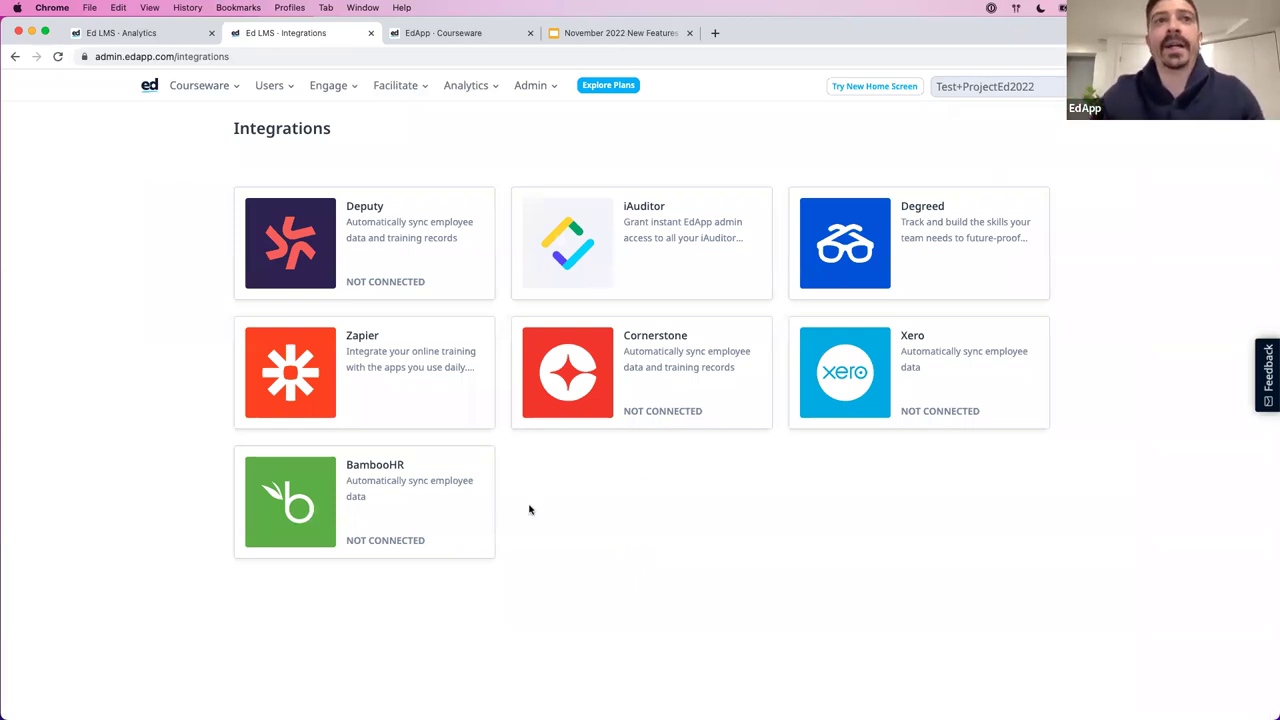
click(427, 505)
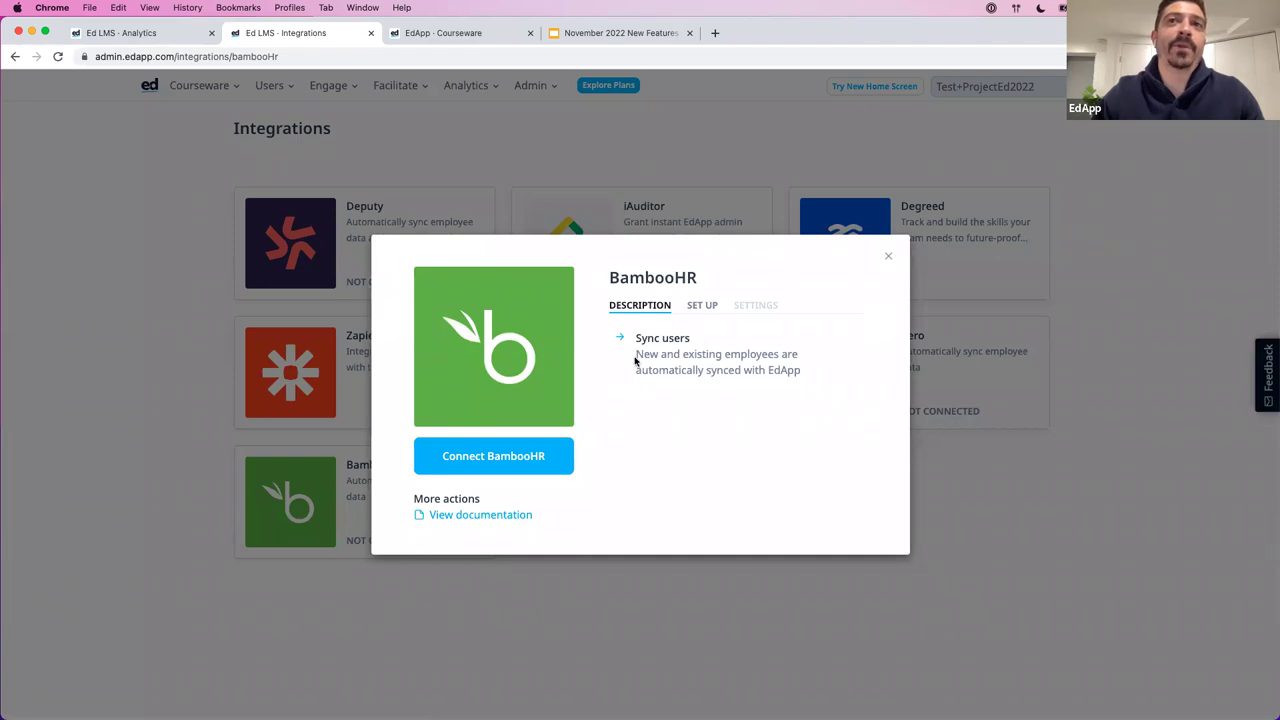
click(703, 307)
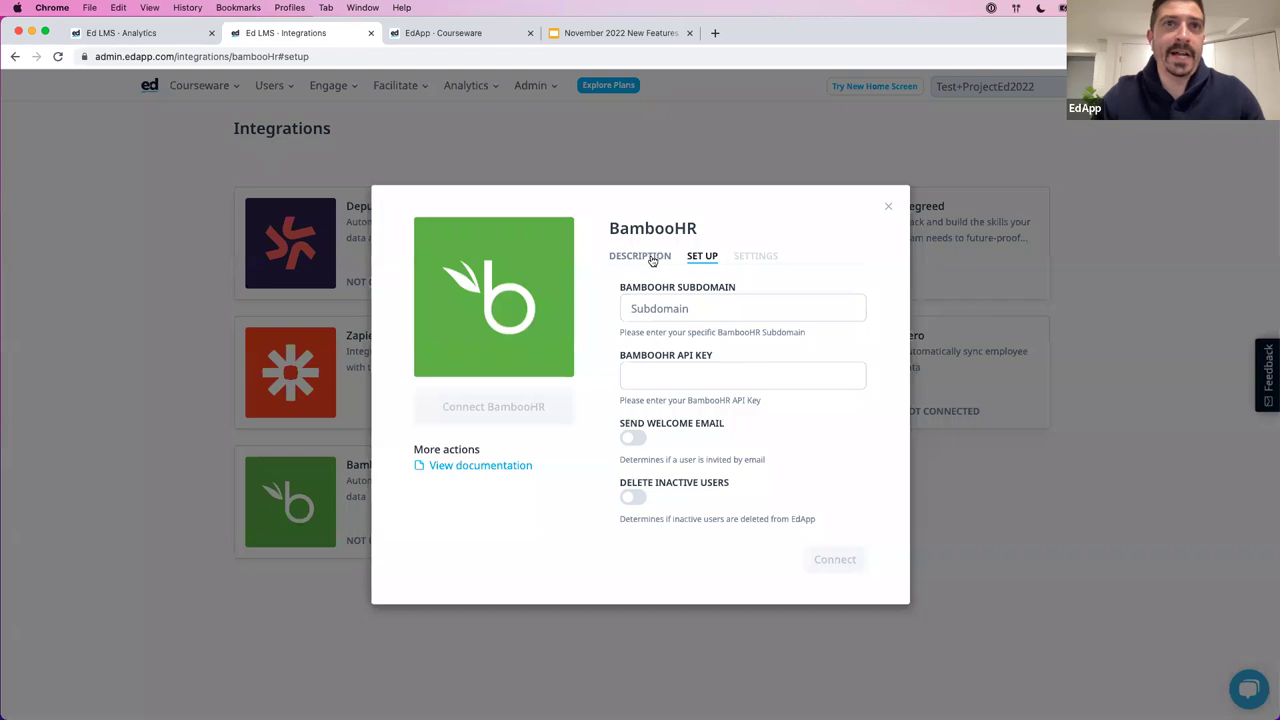
click(497, 468)
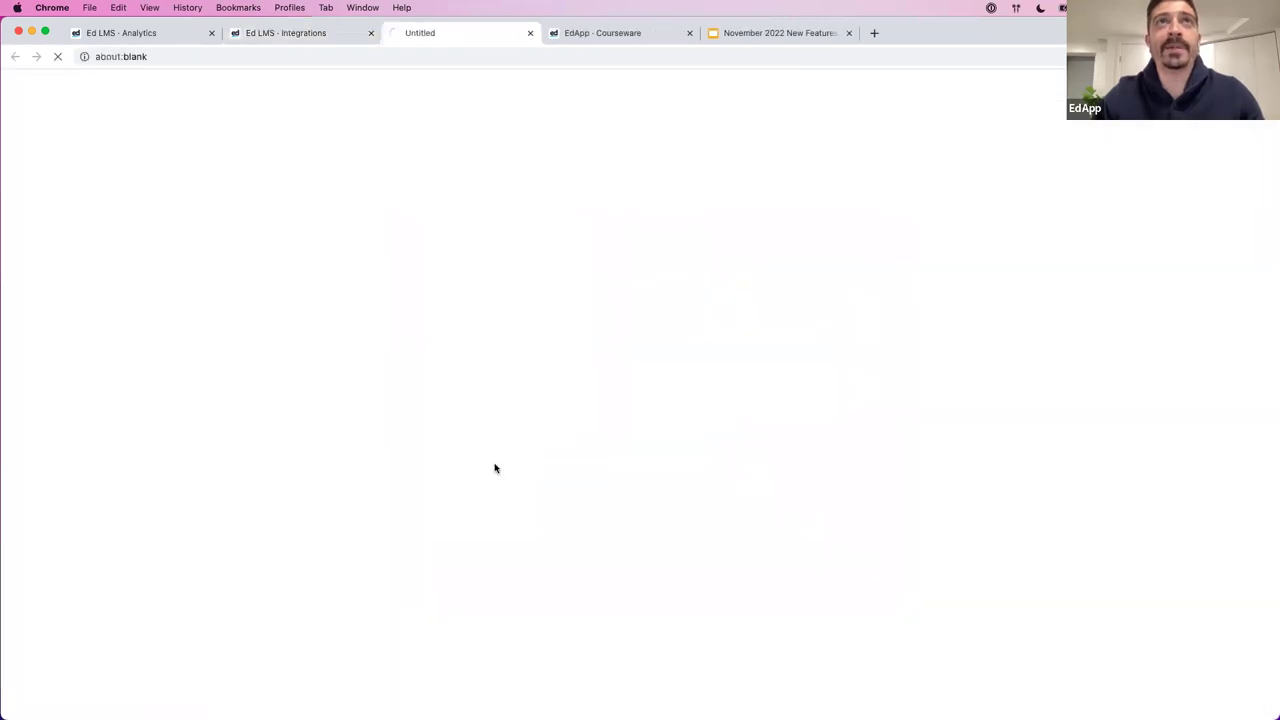
- Read the BambooHR help article's instructions on the subdomain and API key, and close the BambooHR setup dialog on the Integrations page
scroll(535, 412, down, 10)
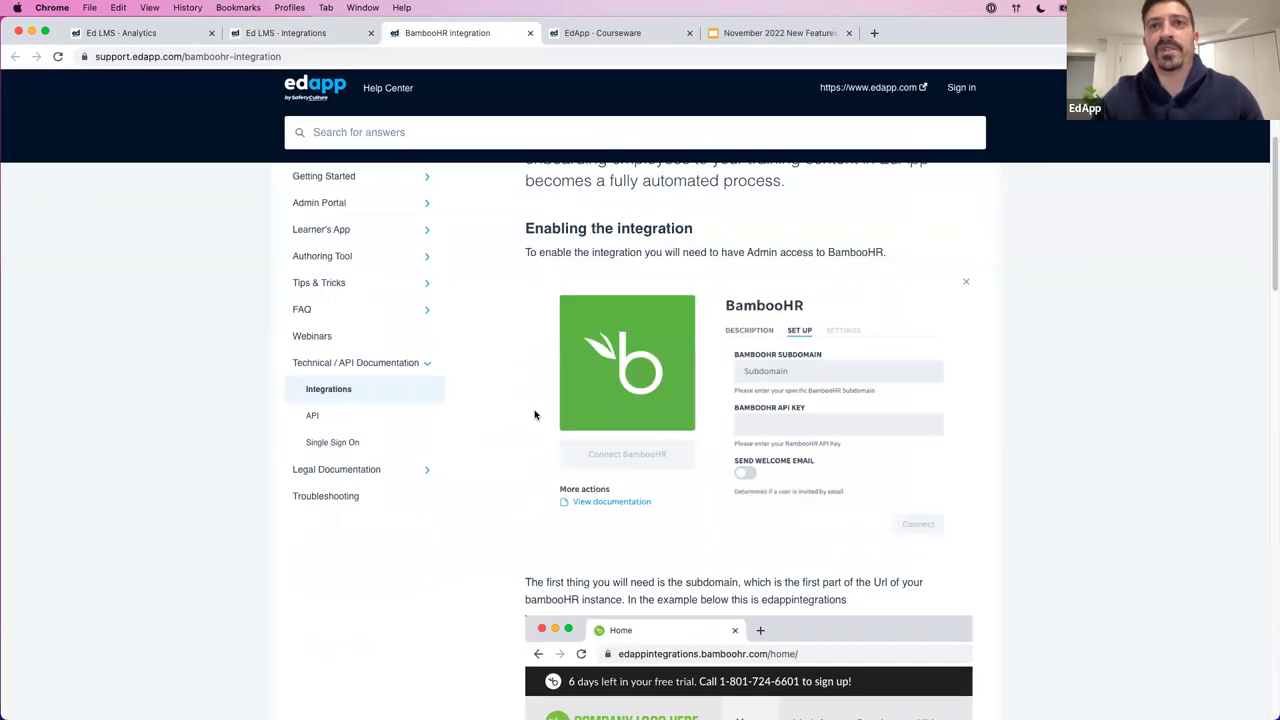
scroll(531, 420, down, 4)
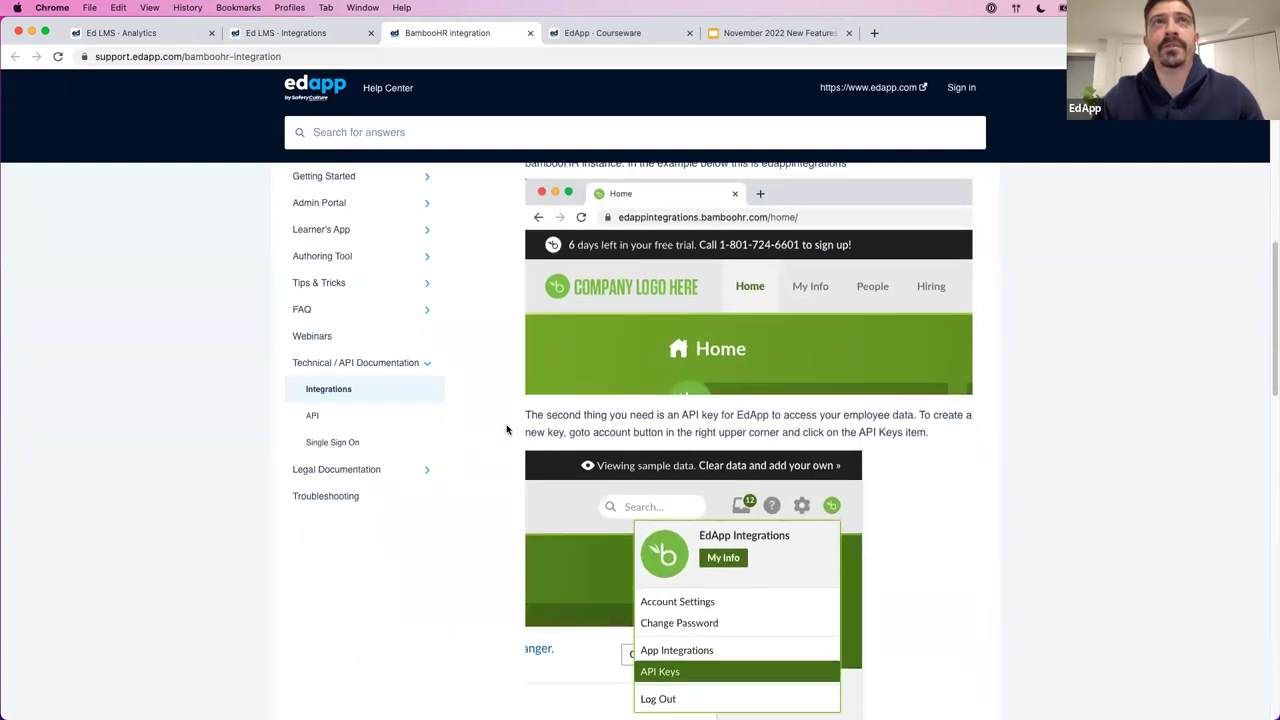
click(311, 40)
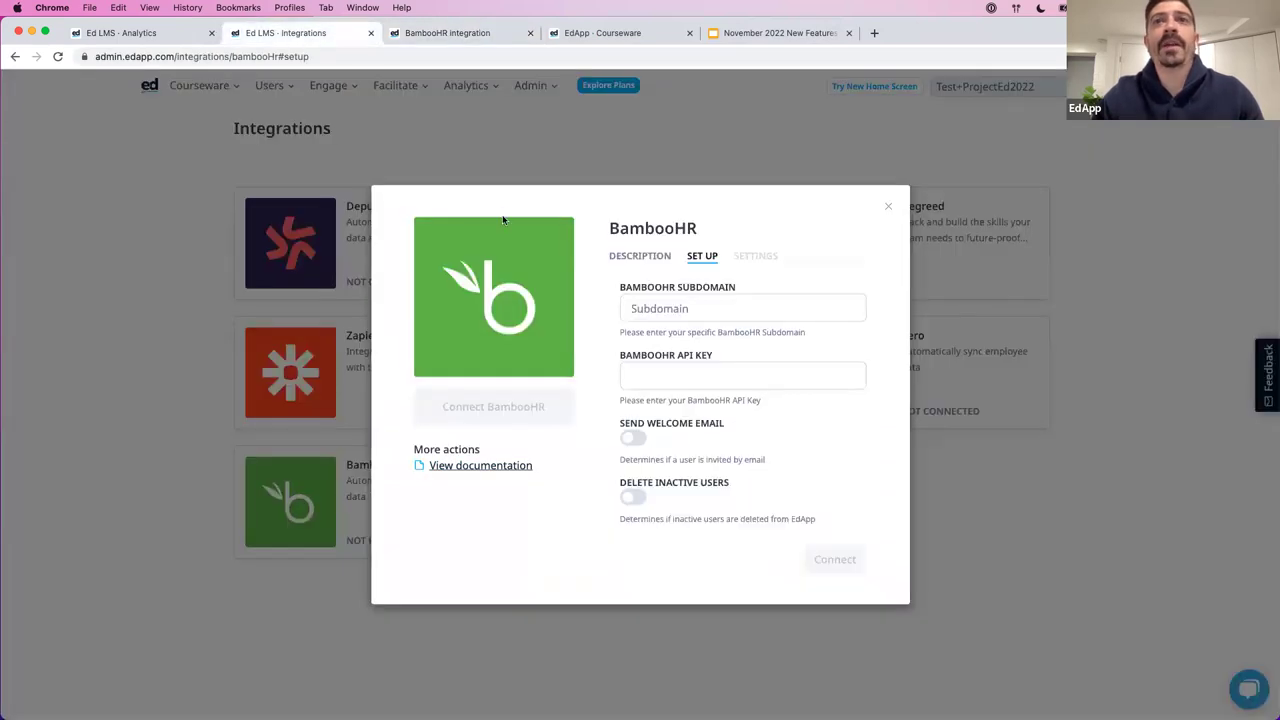
click(888, 206)
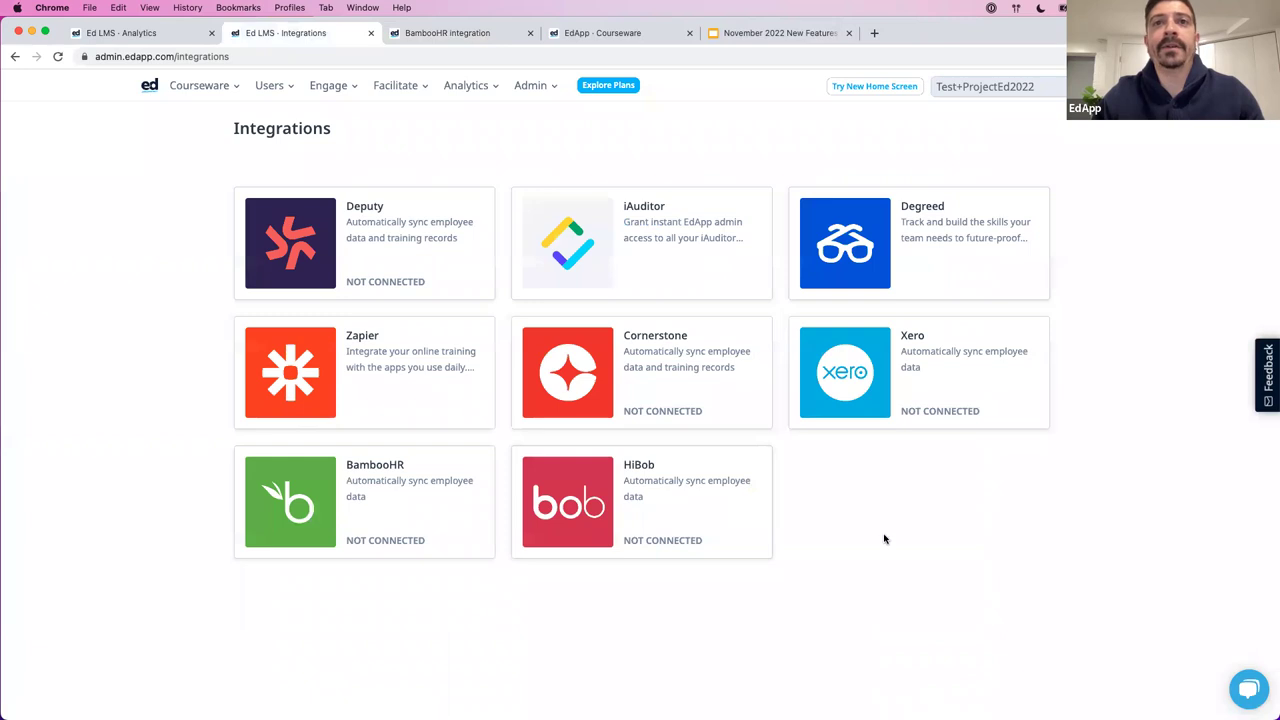
- View the HiBob integration's description and setup fields, and close its dialog without connecting
click(661, 515)
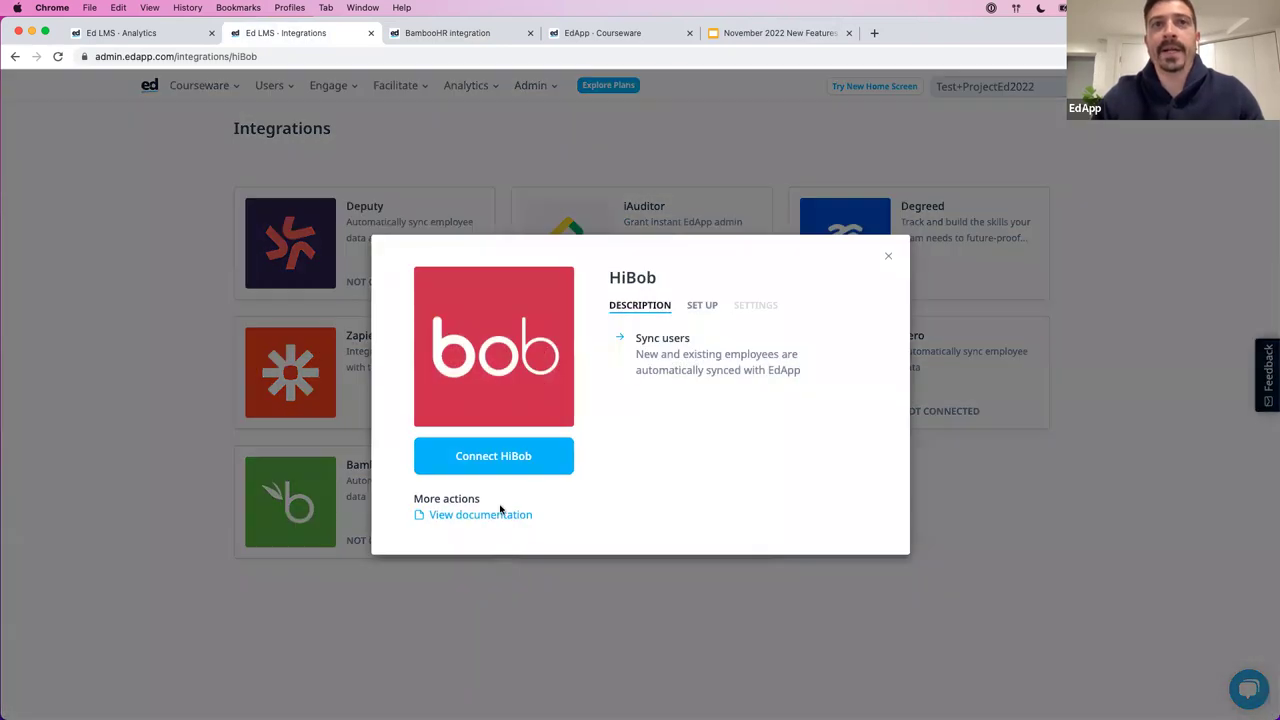
click(706, 303)
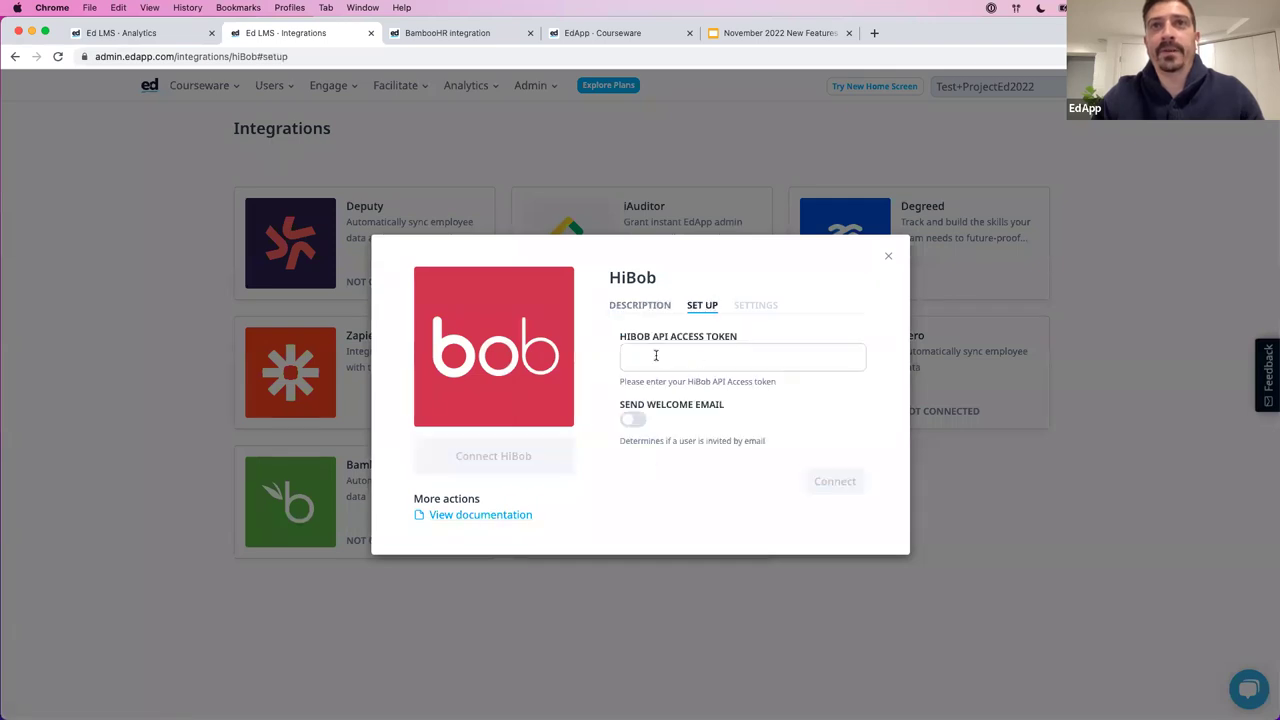
click(888, 259)
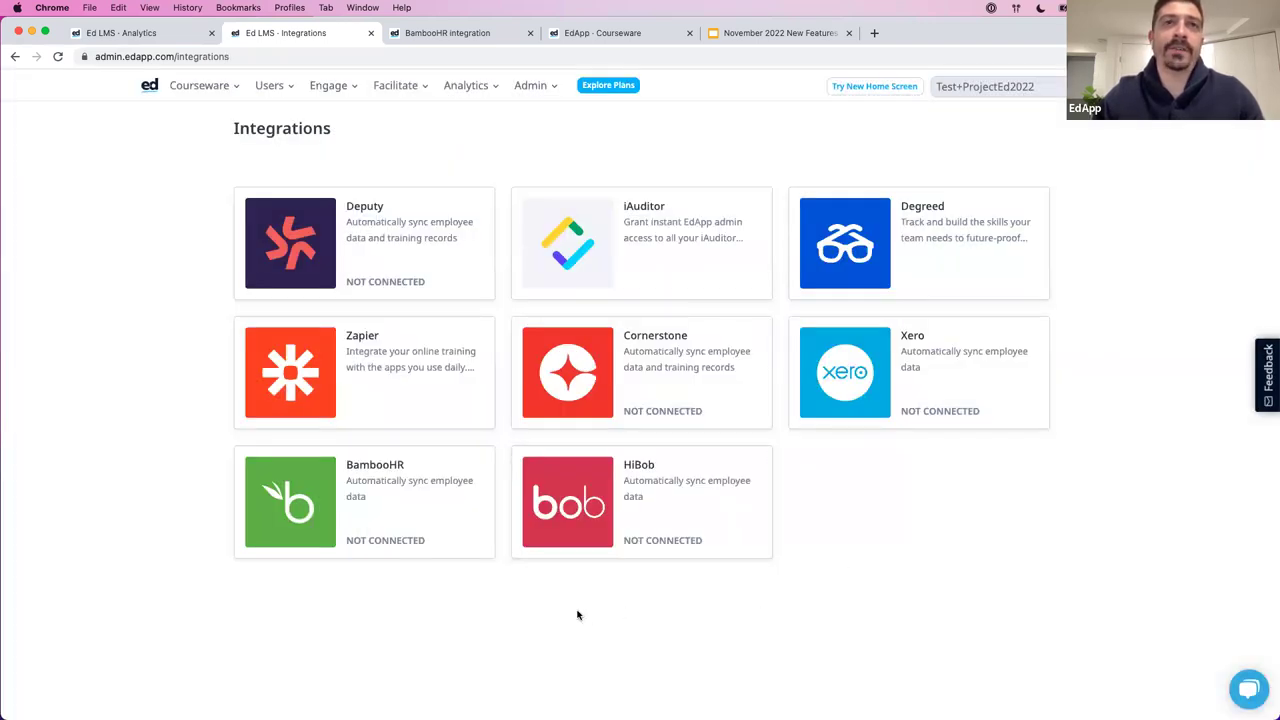
- Open the Courseware course list, and switch to the November 2022 New Features Webinar presentation in Google Slides to show the Questions Answers slide
click(216, 92)
click(214, 113)
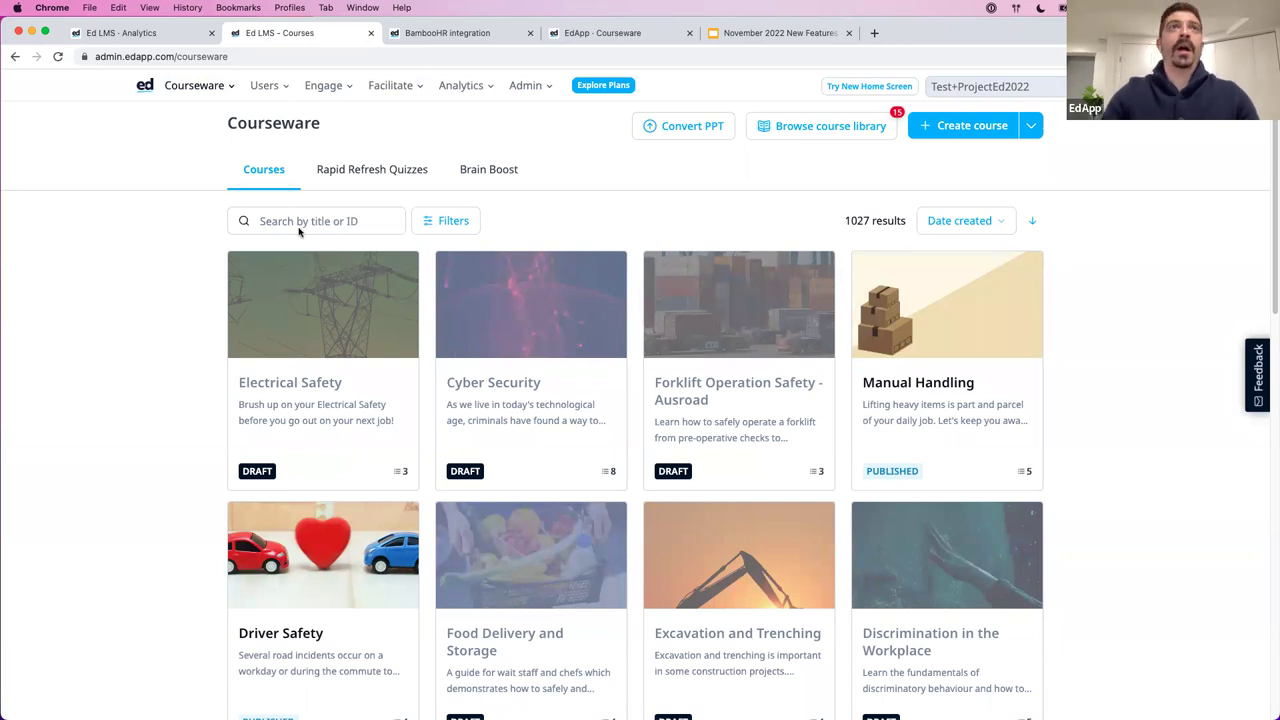
click(820, 40)
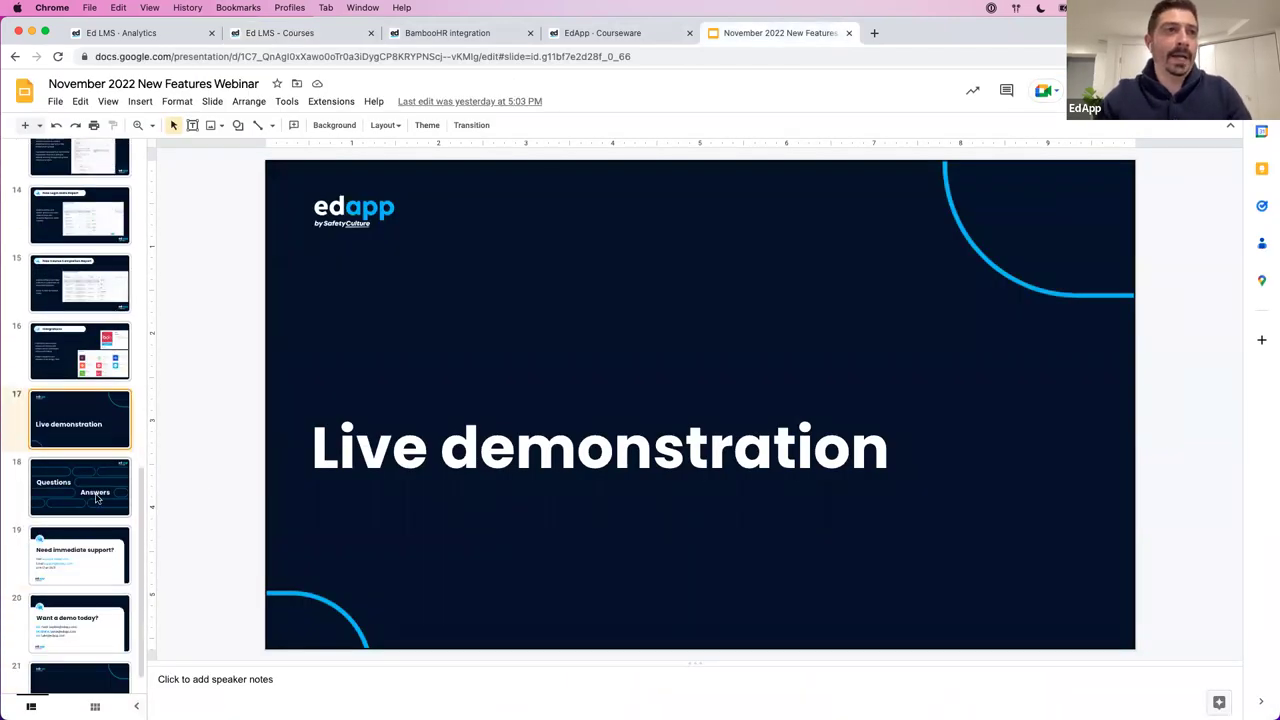
click(97, 498)
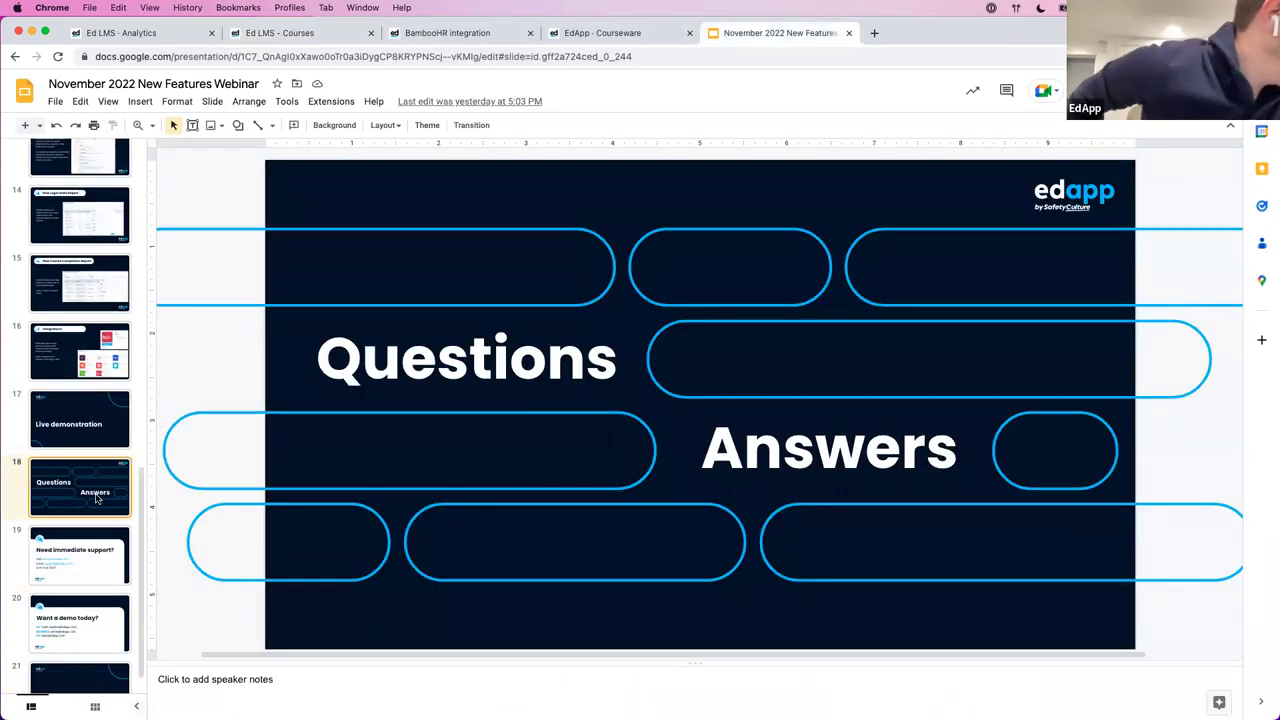